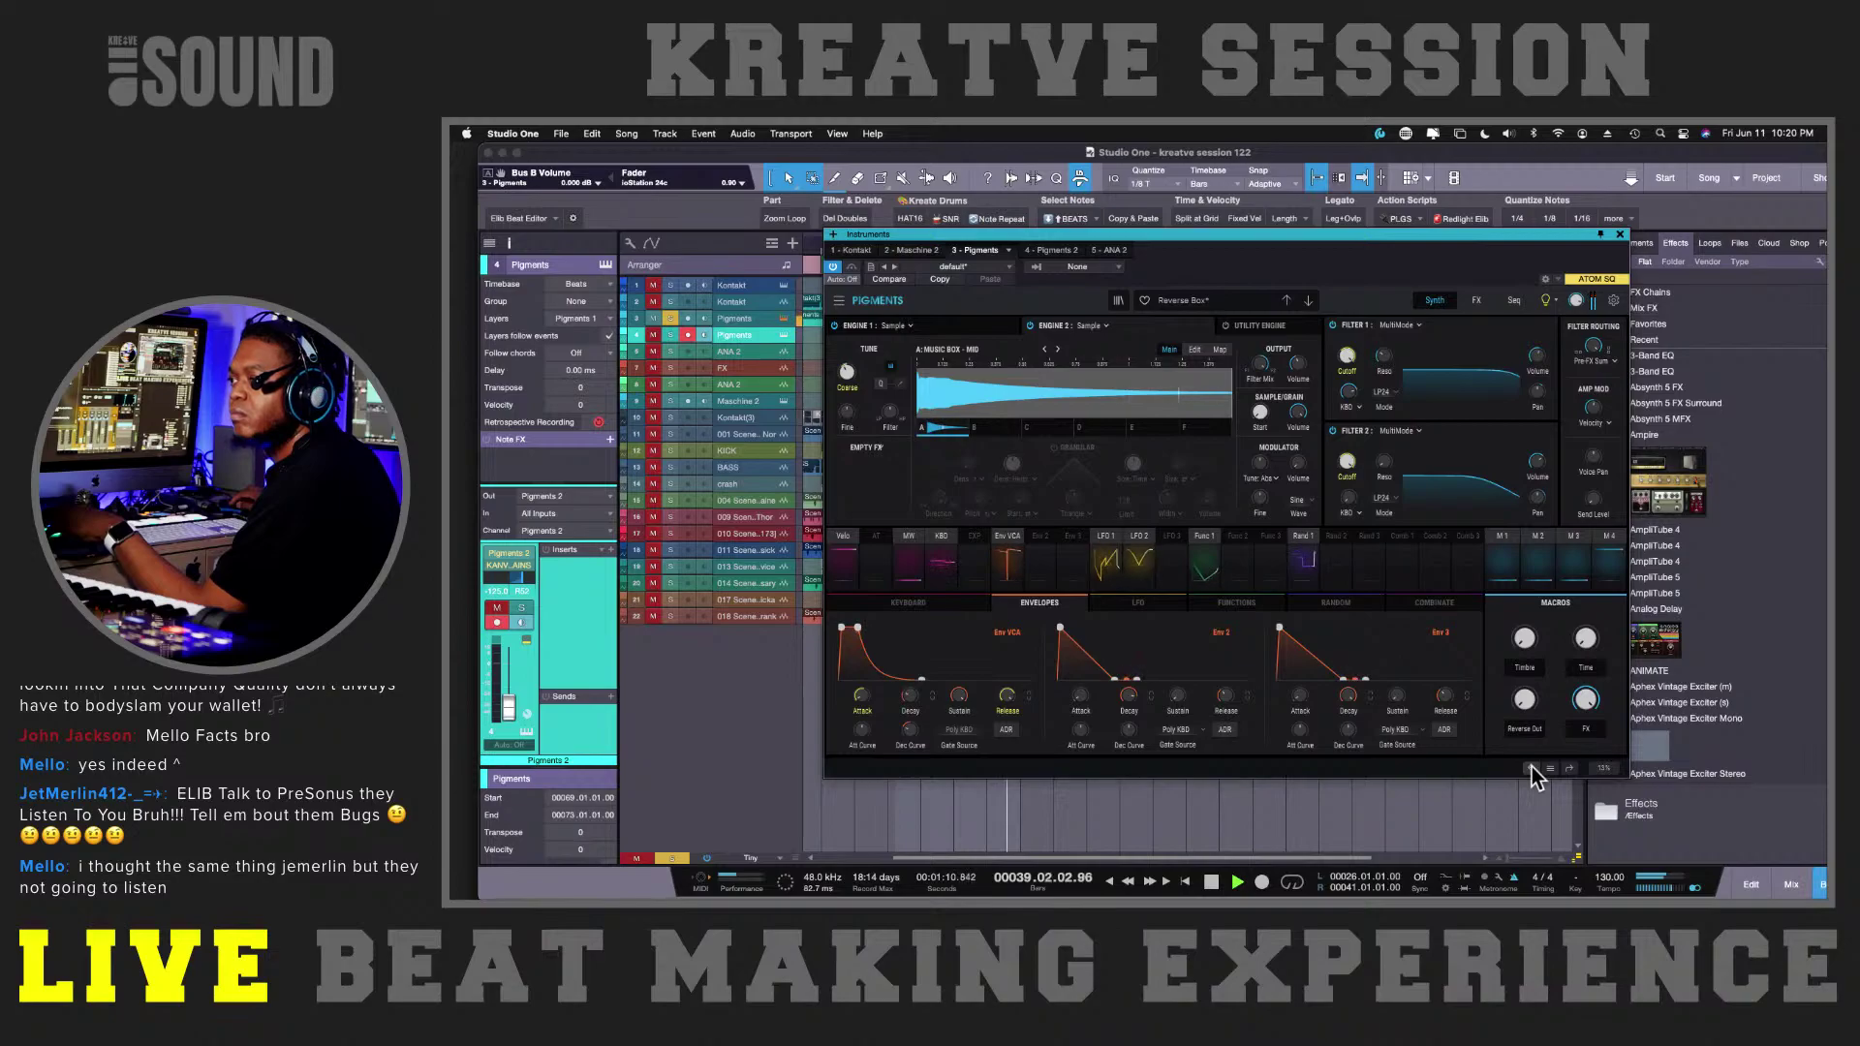
# - Close the first Pigments instrument, open Pigments 2 from track 4, and move its window clear of the arrangement
pyautogui.click(1620, 235)
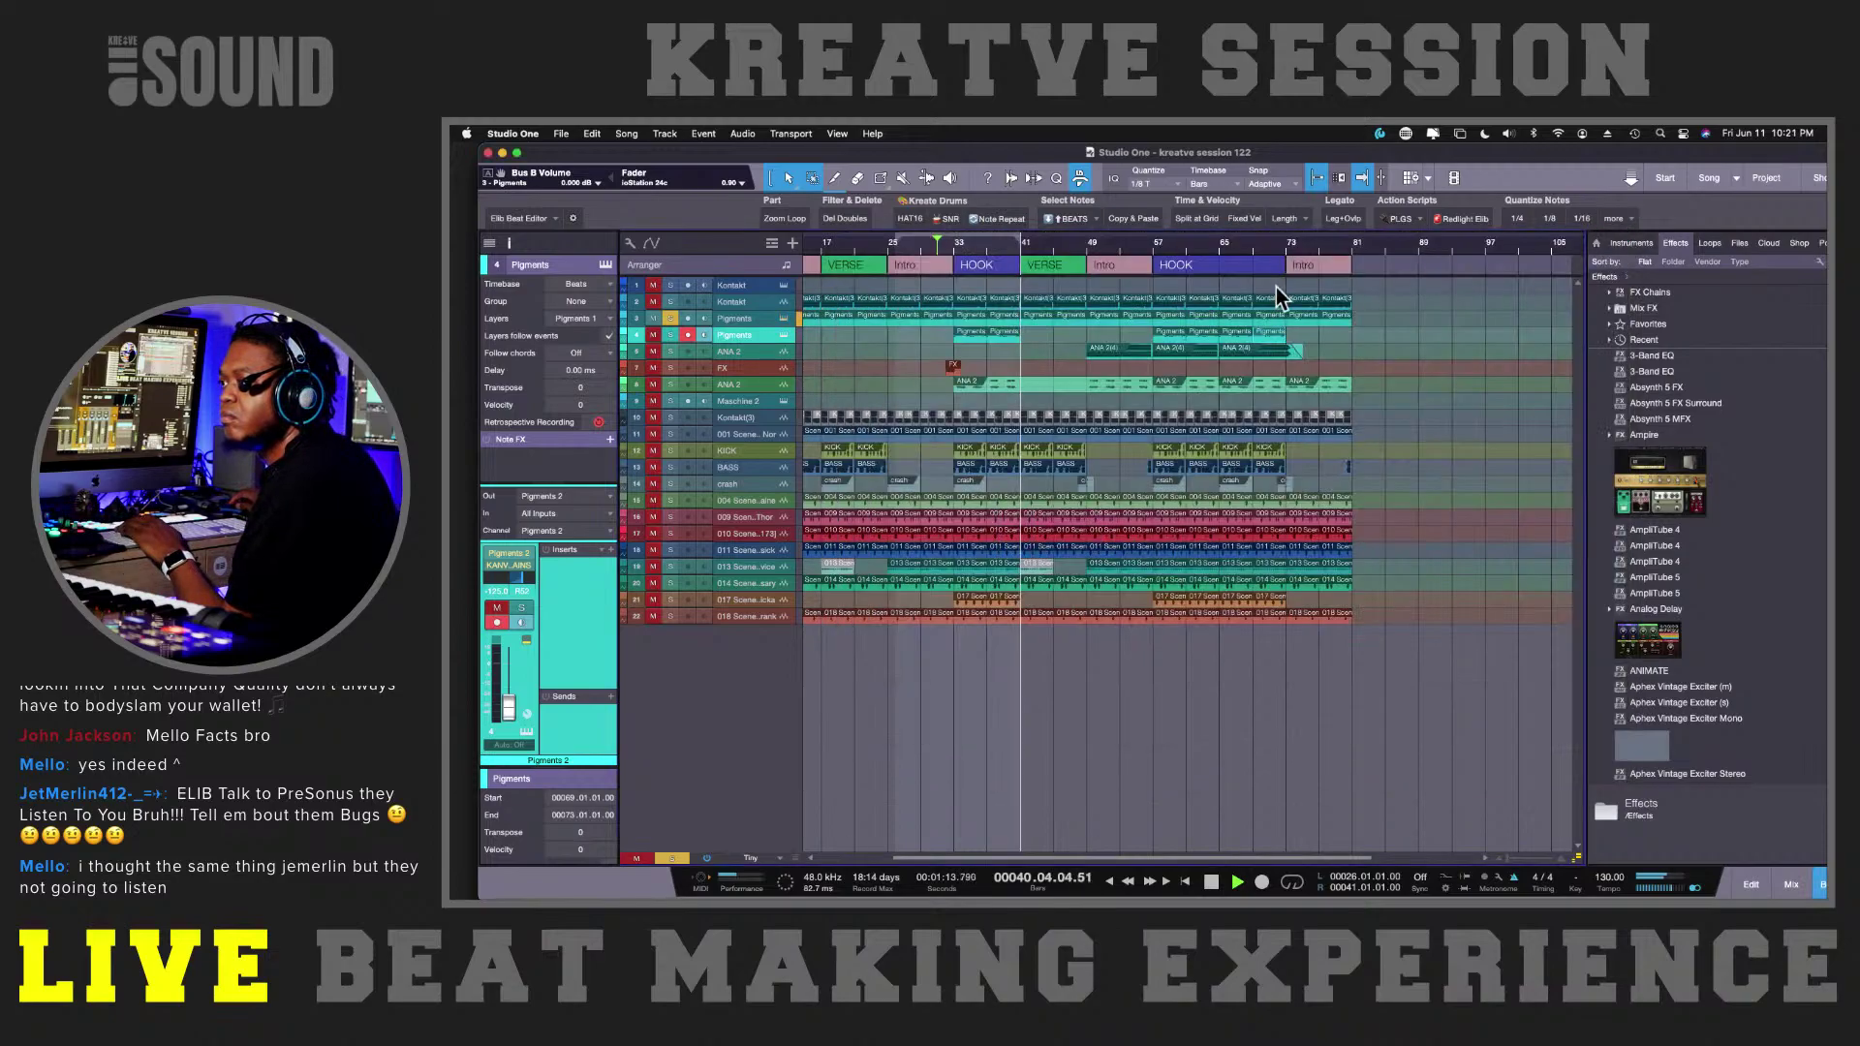
pyautogui.click(785, 335)
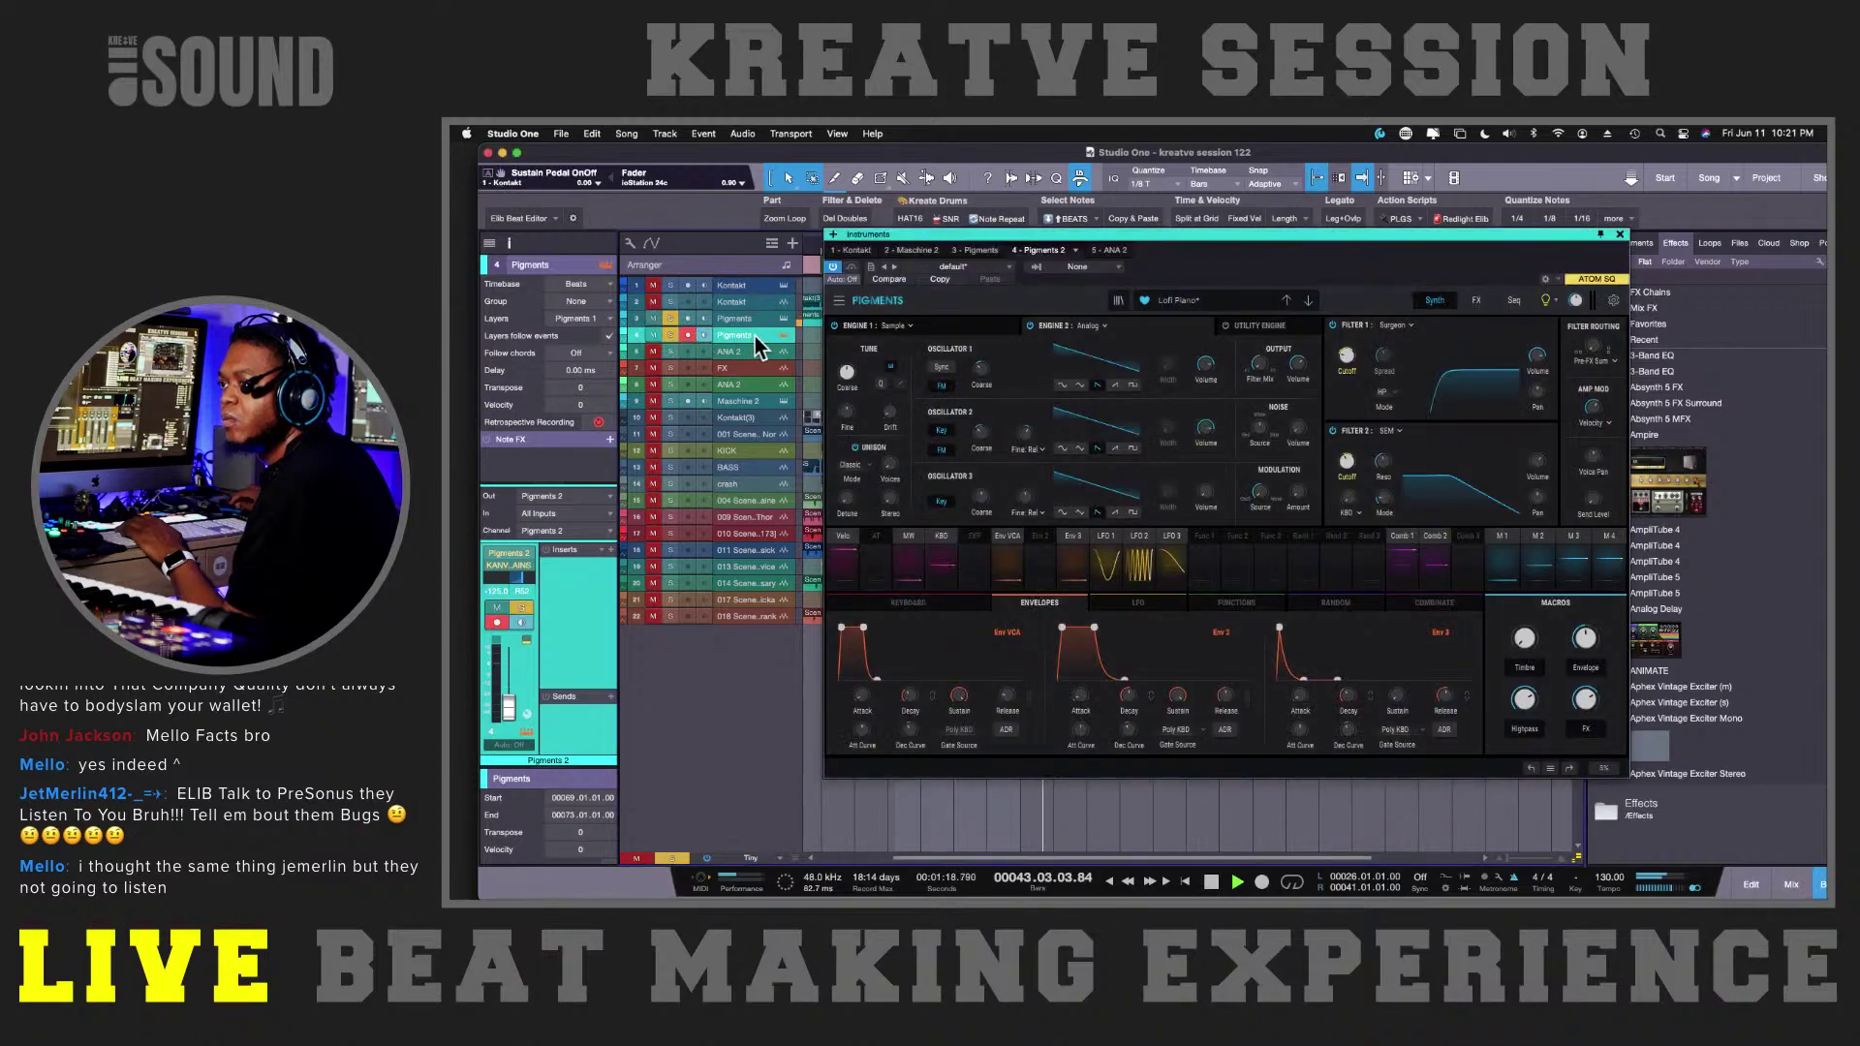
pyautogui.moveTo(935, 243); pyautogui.dragTo(987, 541)
# - Restart playback at the hook from bar 33 and raise the Pigments 2 track's volume
pyautogui.click(942, 241)
pyautogui.click(951, 246)
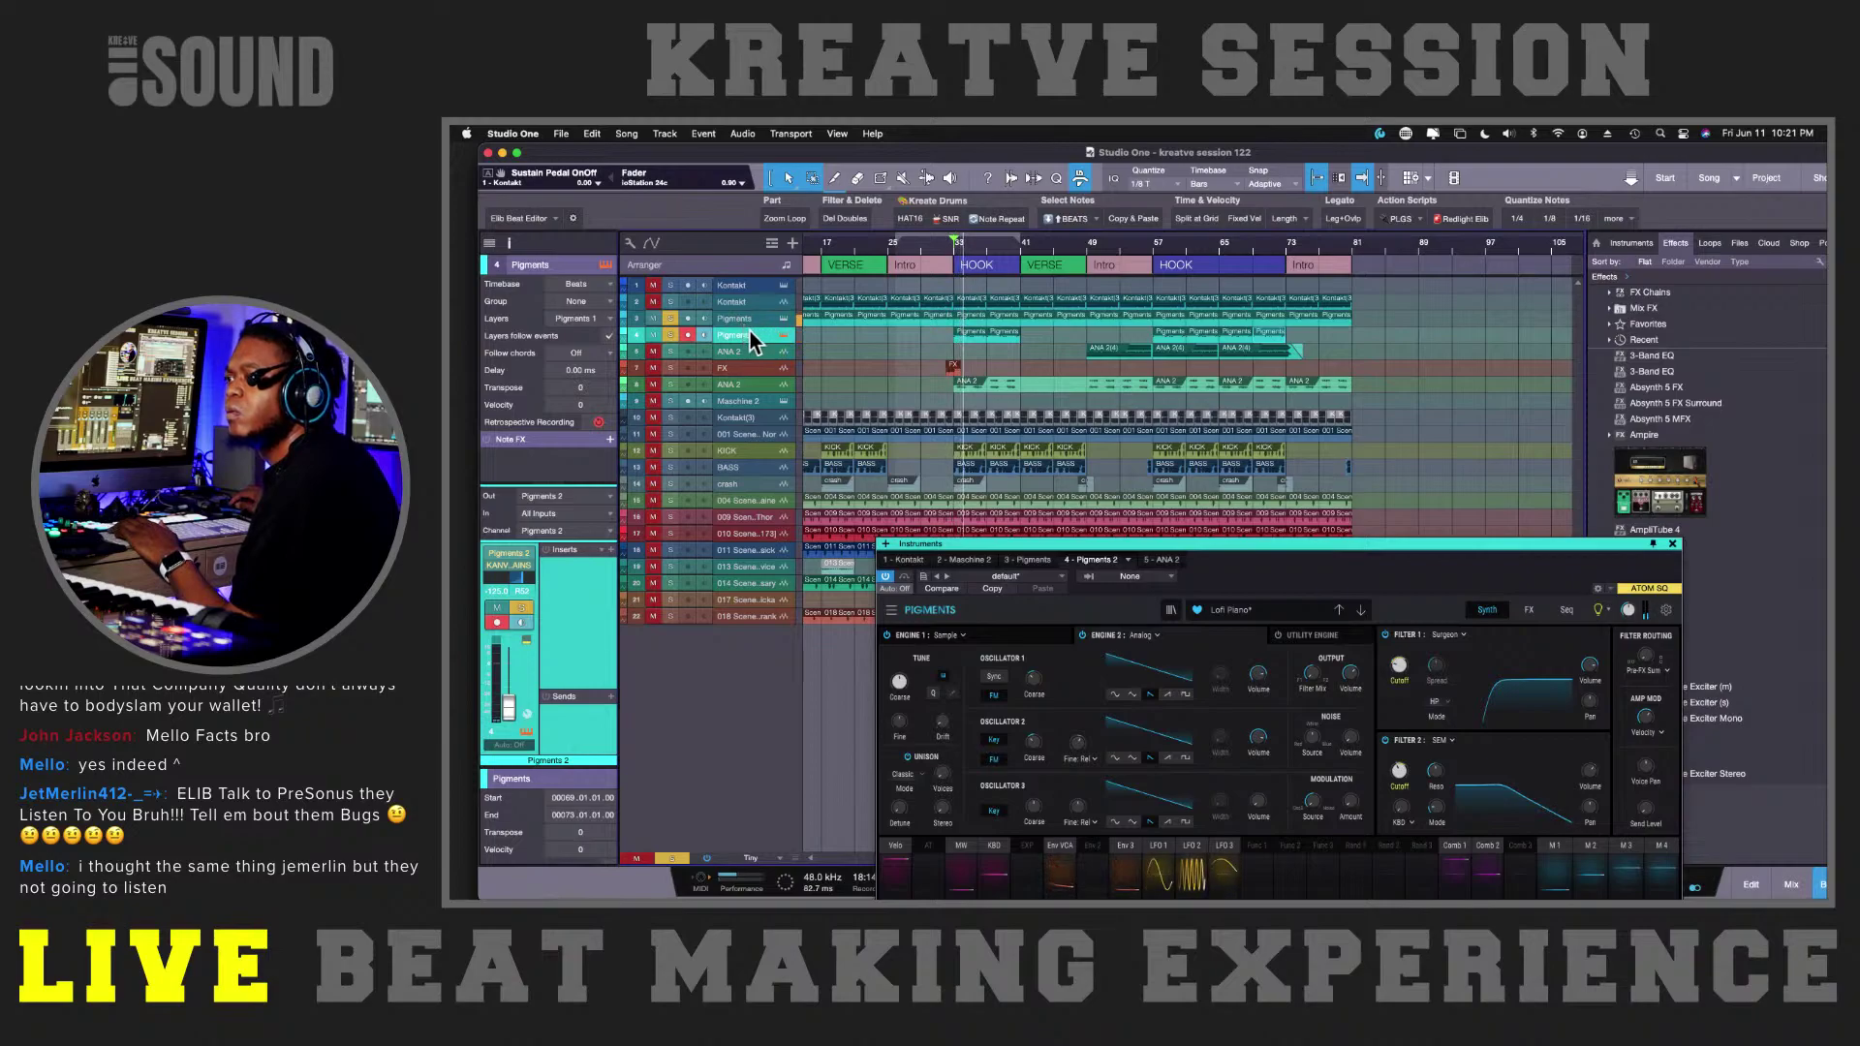
pyautogui.click(687, 334)
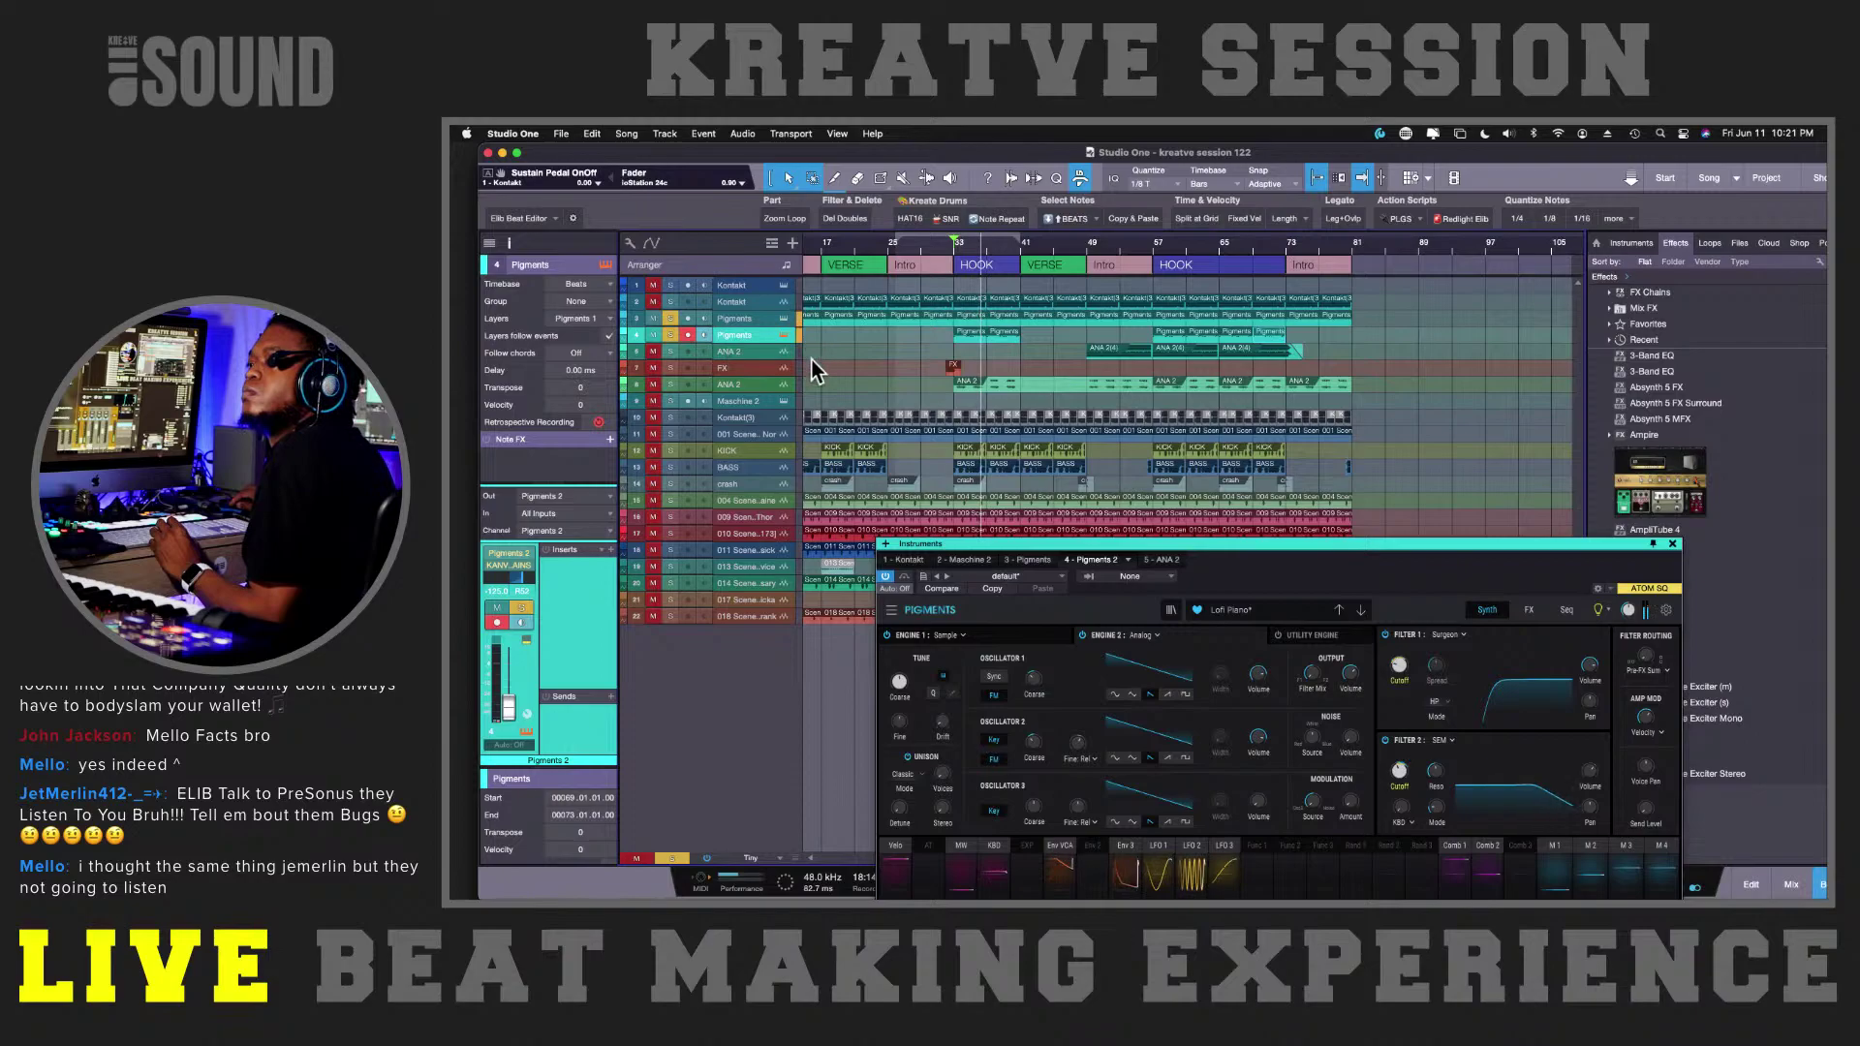
pyautogui.moveTo(511, 717); pyautogui.dragTo(514, 672)
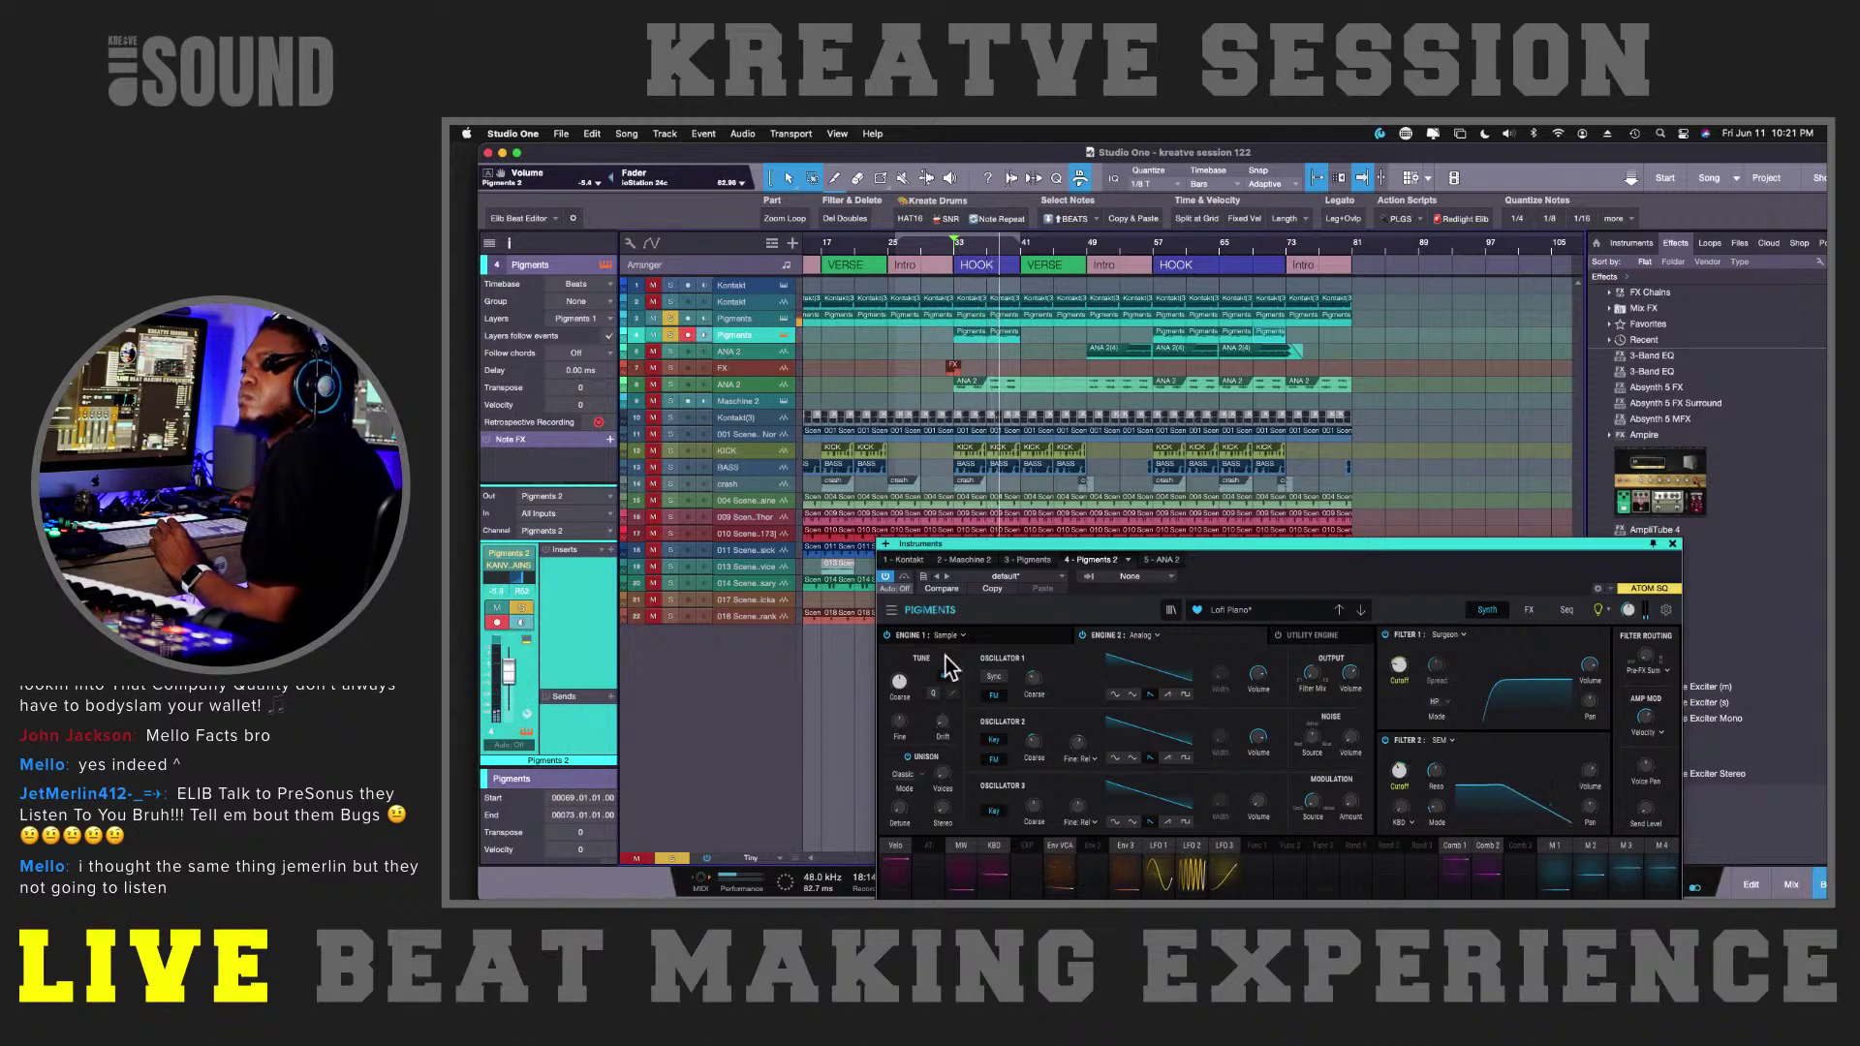
# - Shorten the Env VCA release in Pigments 2 while replaying the hook, and close the instrument
pyautogui.moveTo(1043, 544); pyautogui.dragTo(1032, 284)
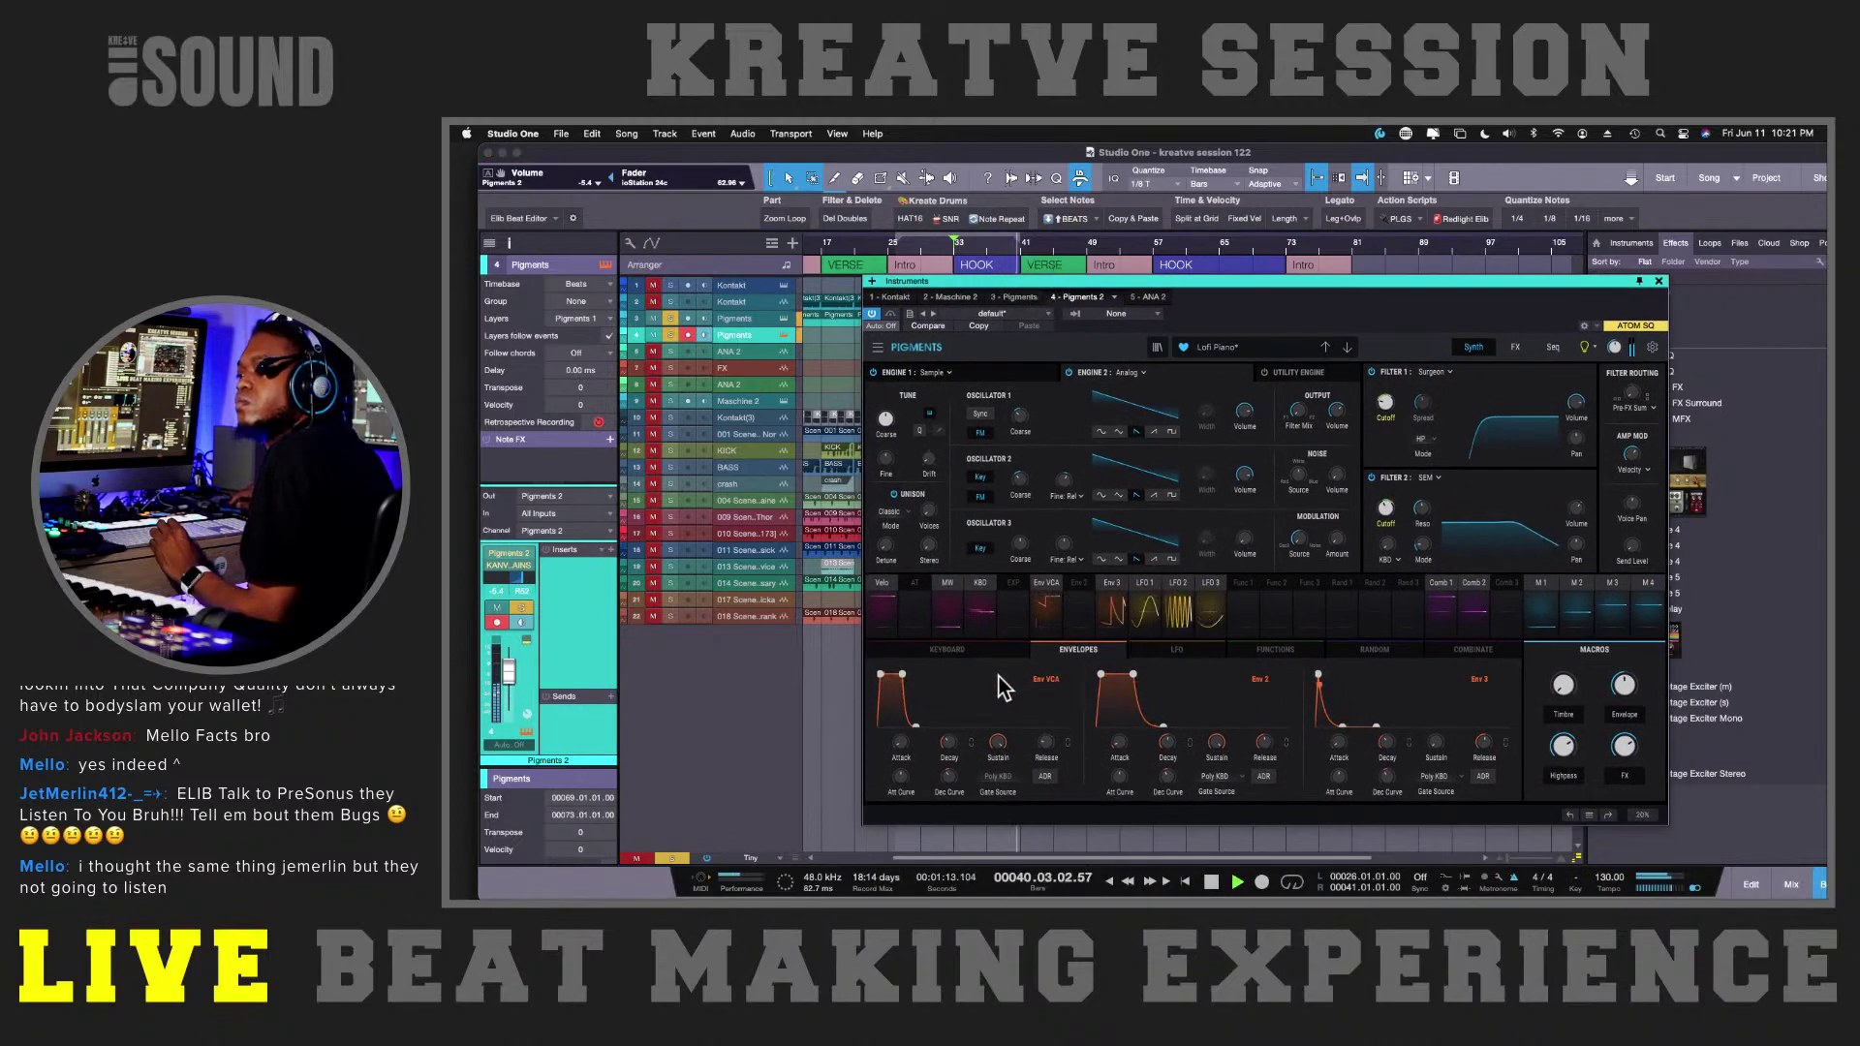
pyautogui.press('space')
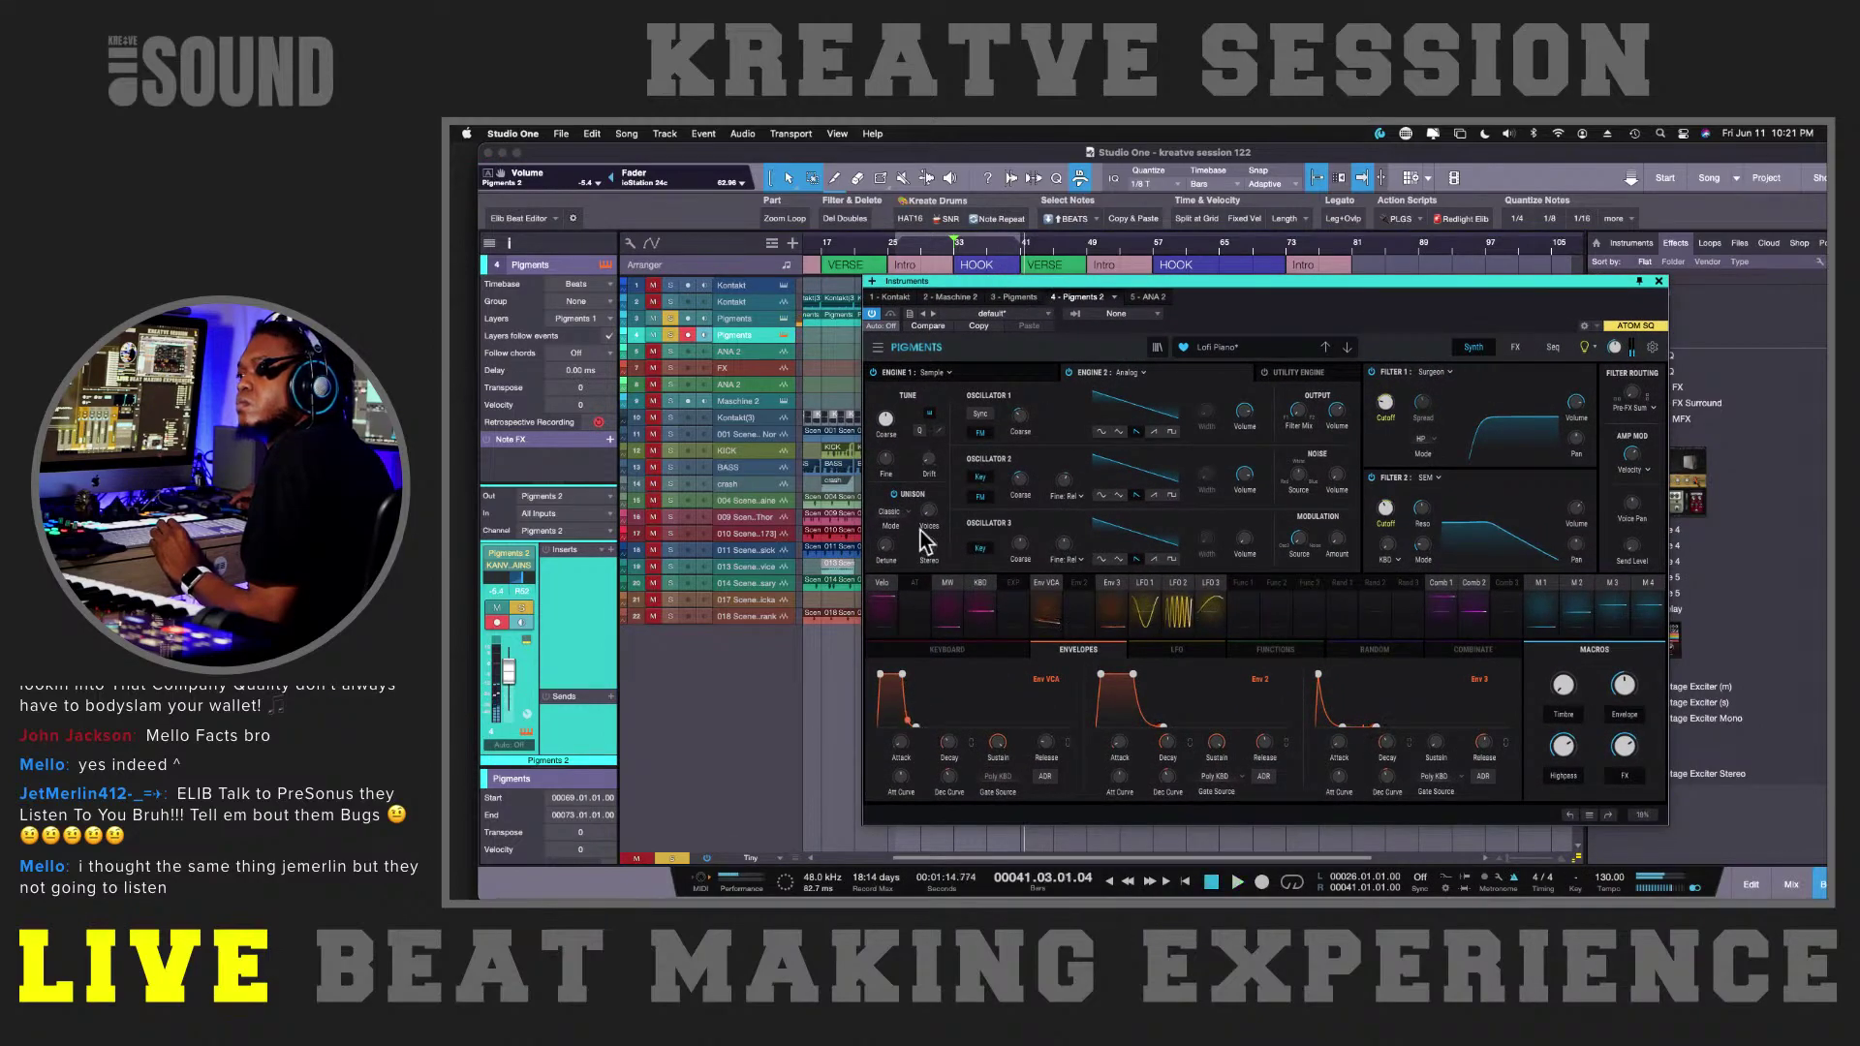
pyautogui.press('space')
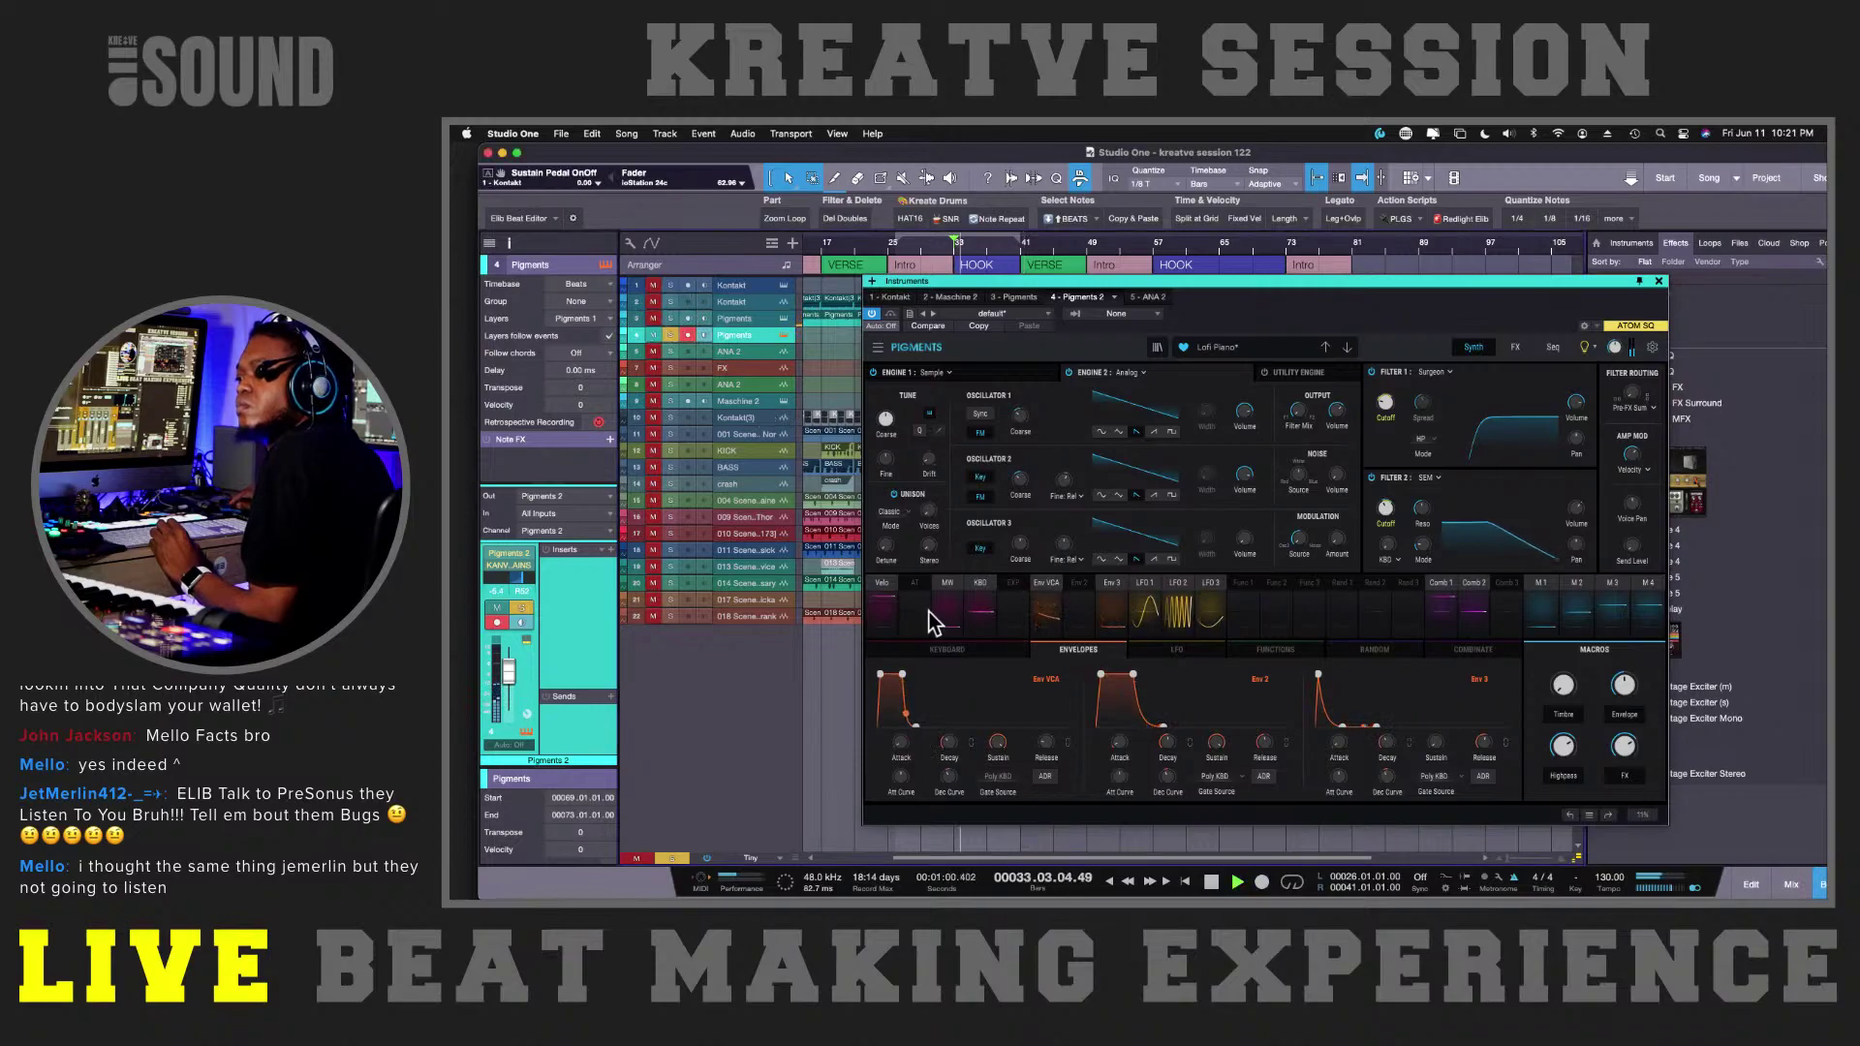
pyautogui.click(915, 728)
pyautogui.moveTo(915, 733); pyautogui.dragTo(906, 733)
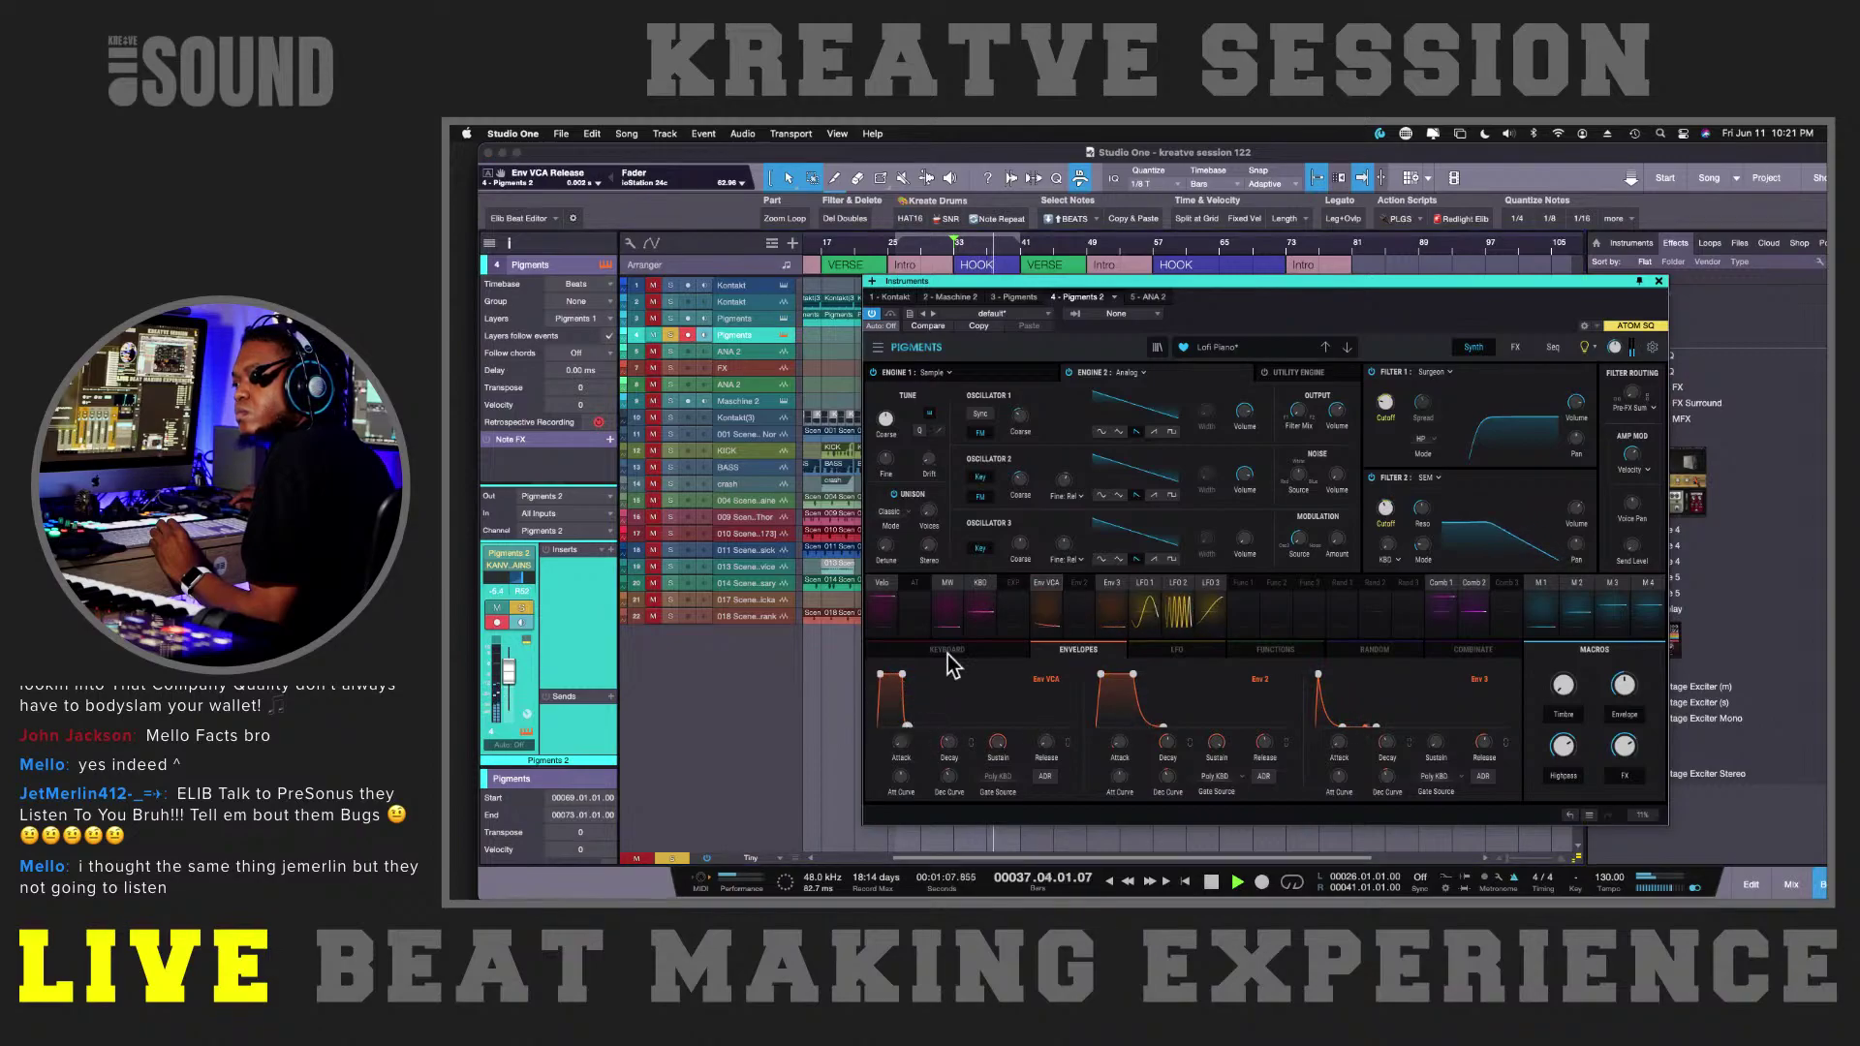
pyautogui.click(1659, 281)
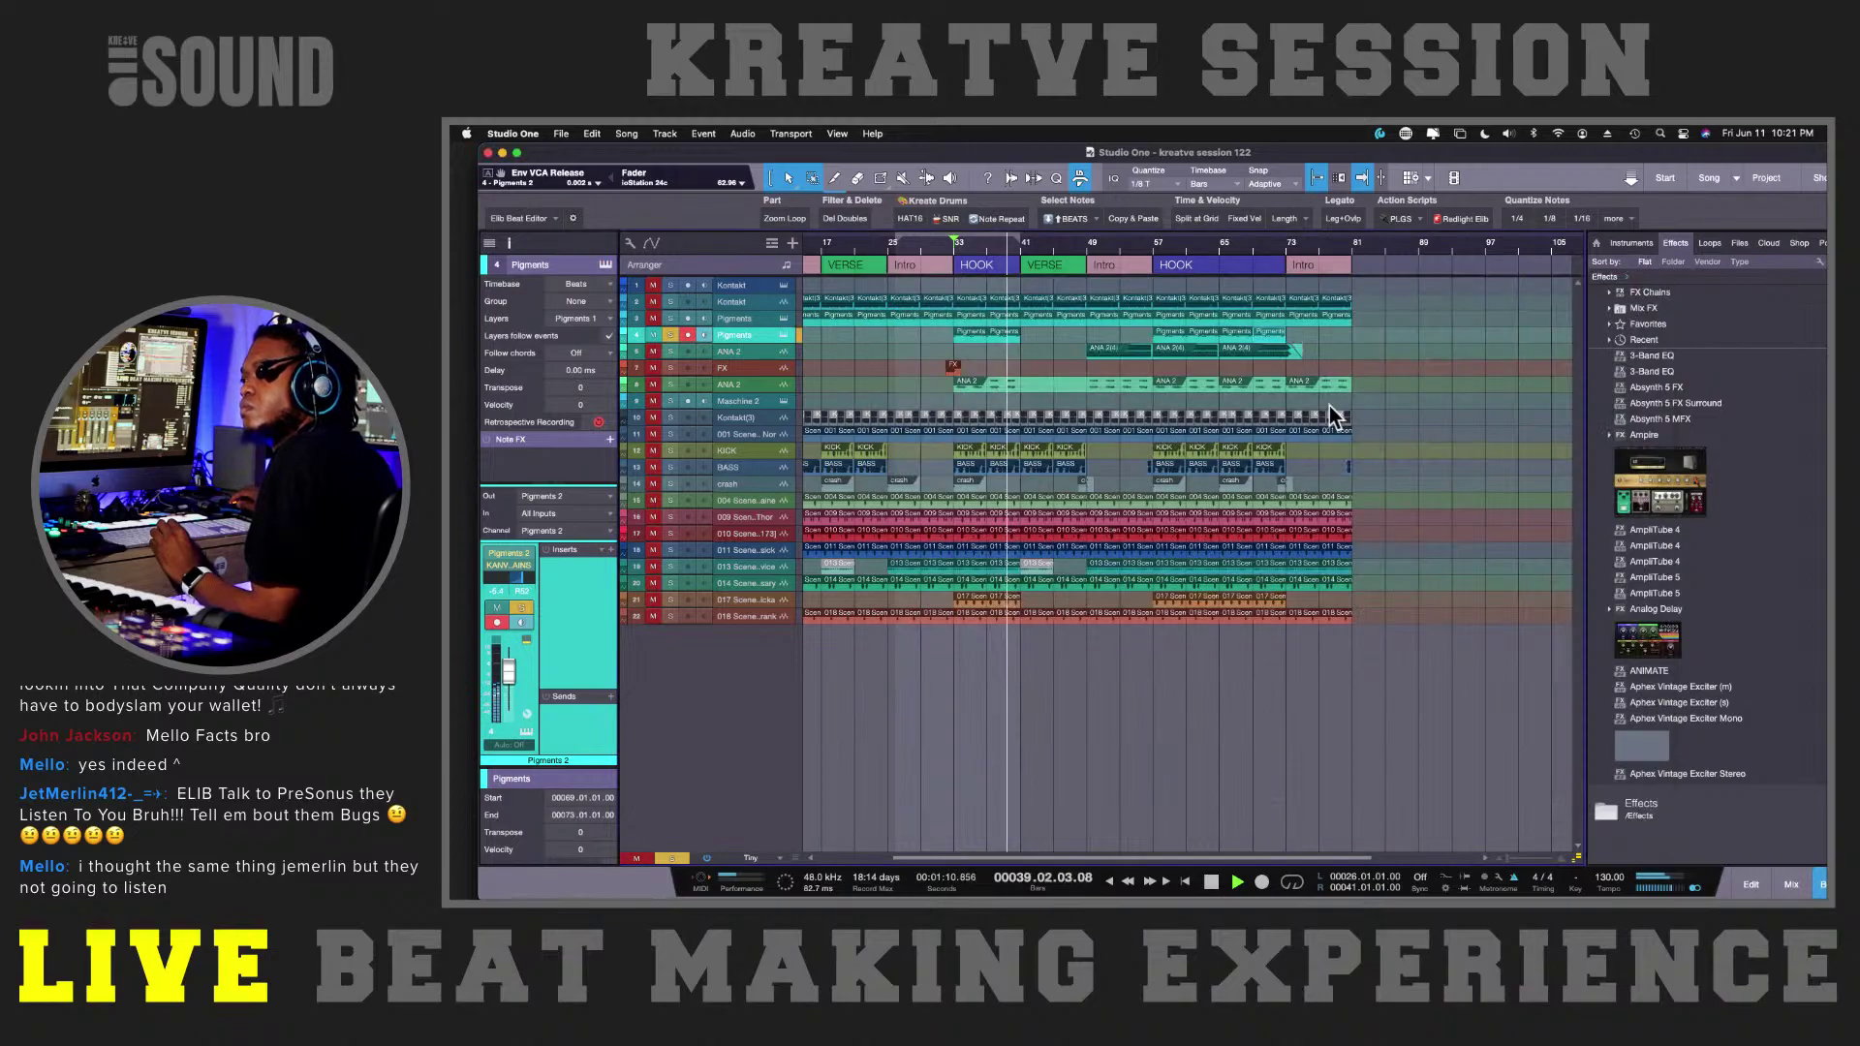
# - Unsolo the Pigments 2 track, replay the hook in the full mix, and lower the track's volume slightly
pyautogui.click(668, 335)
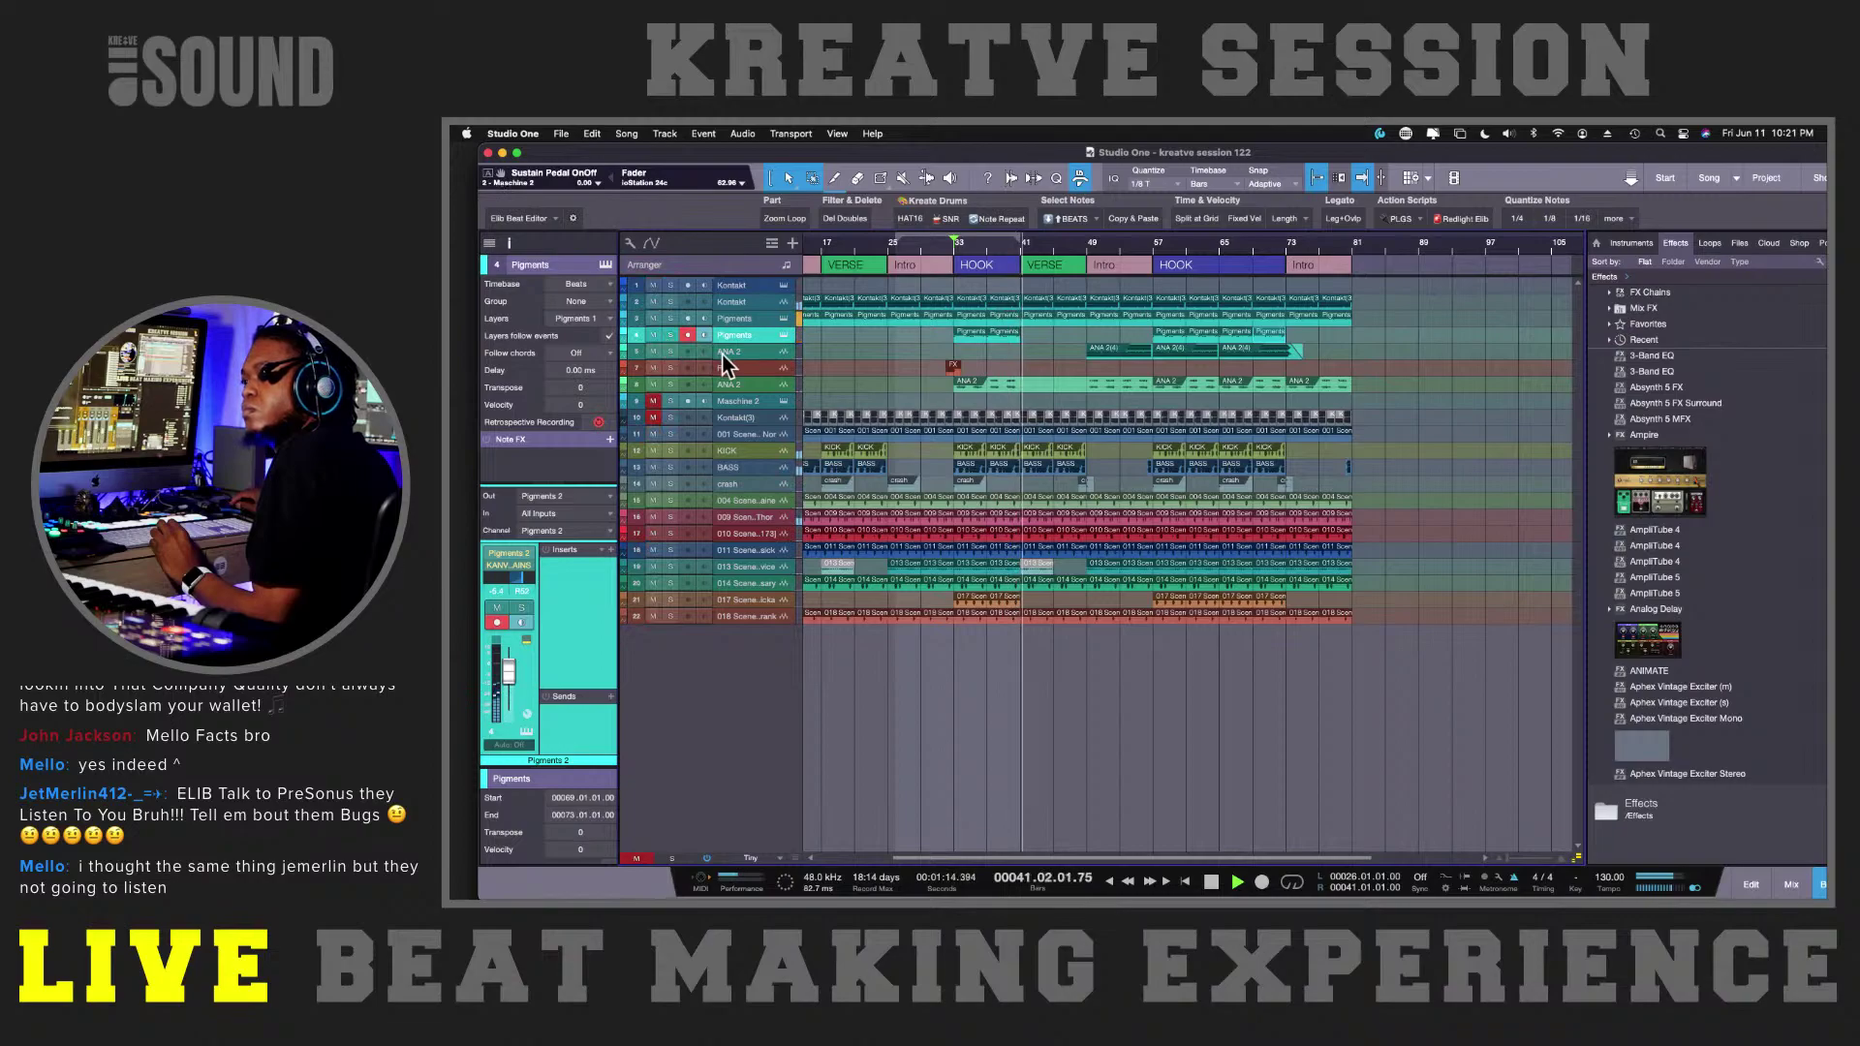
pyautogui.press('space')
pyautogui.press('space')
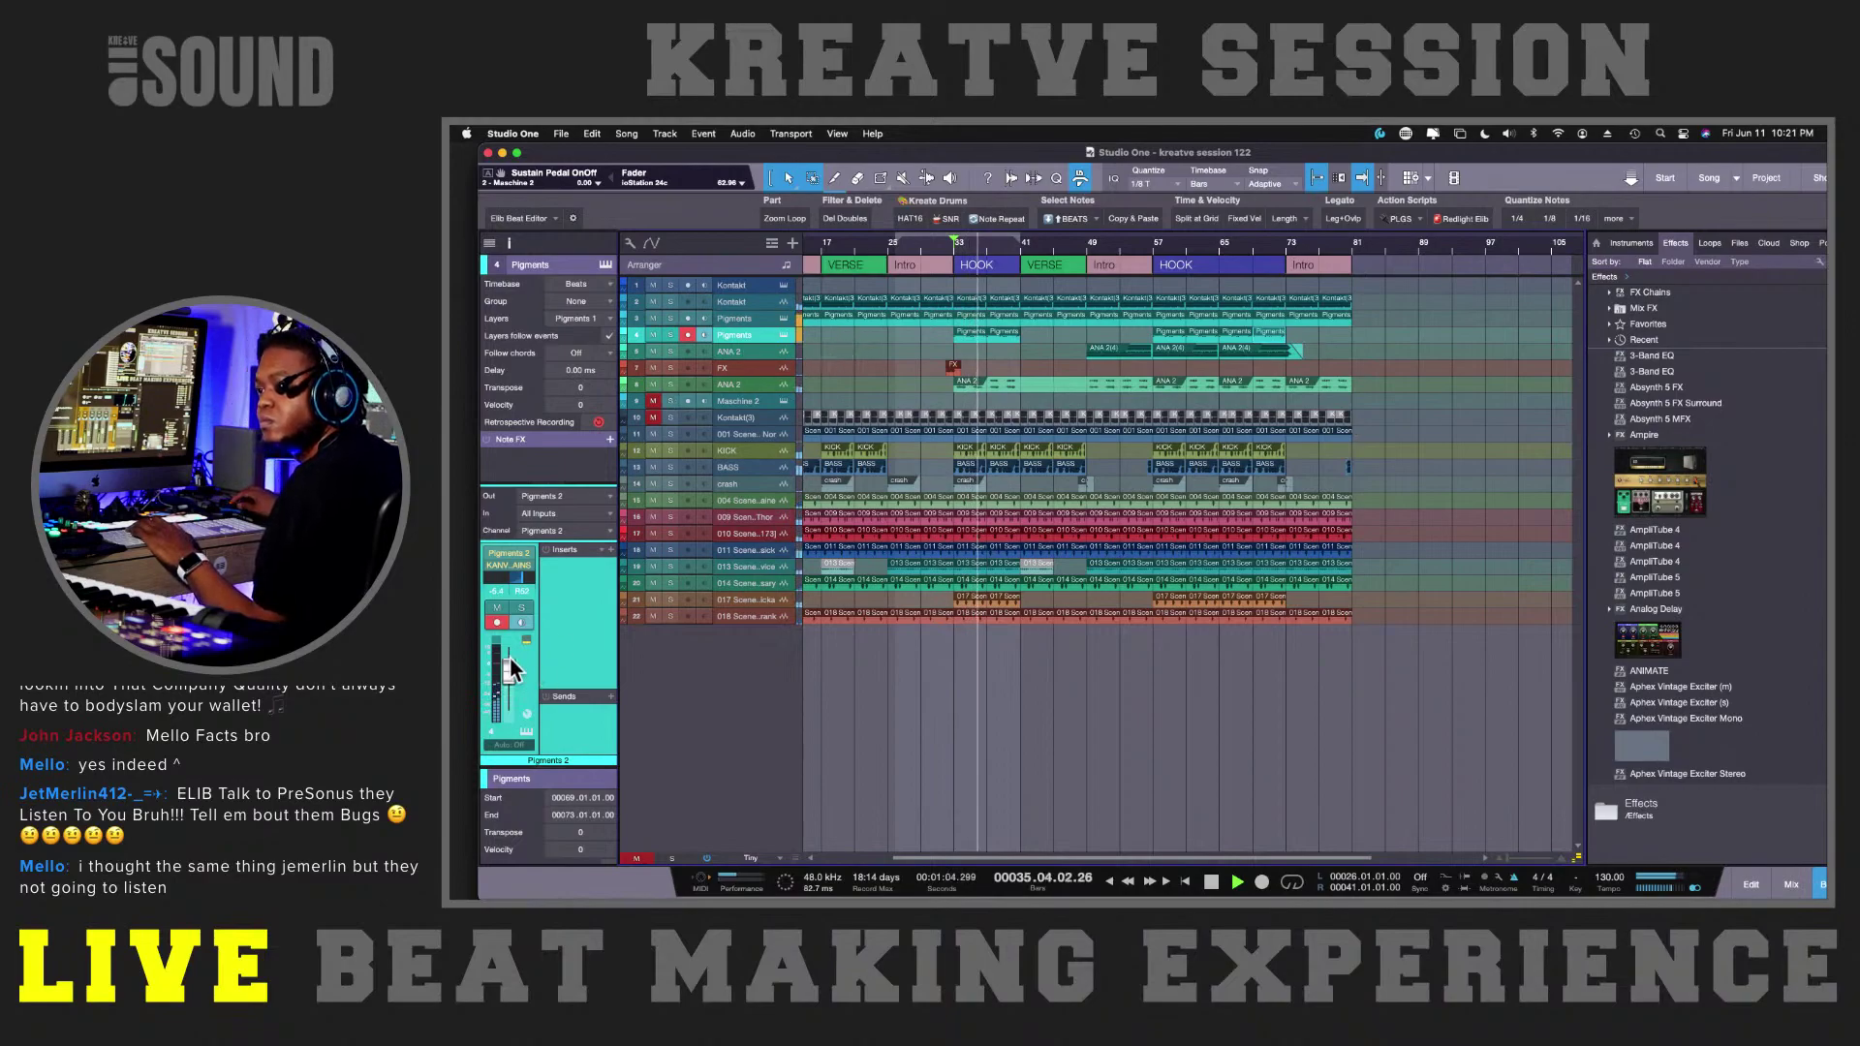
pyautogui.moveTo(509, 664); pyautogui.dragTo(511, 678)
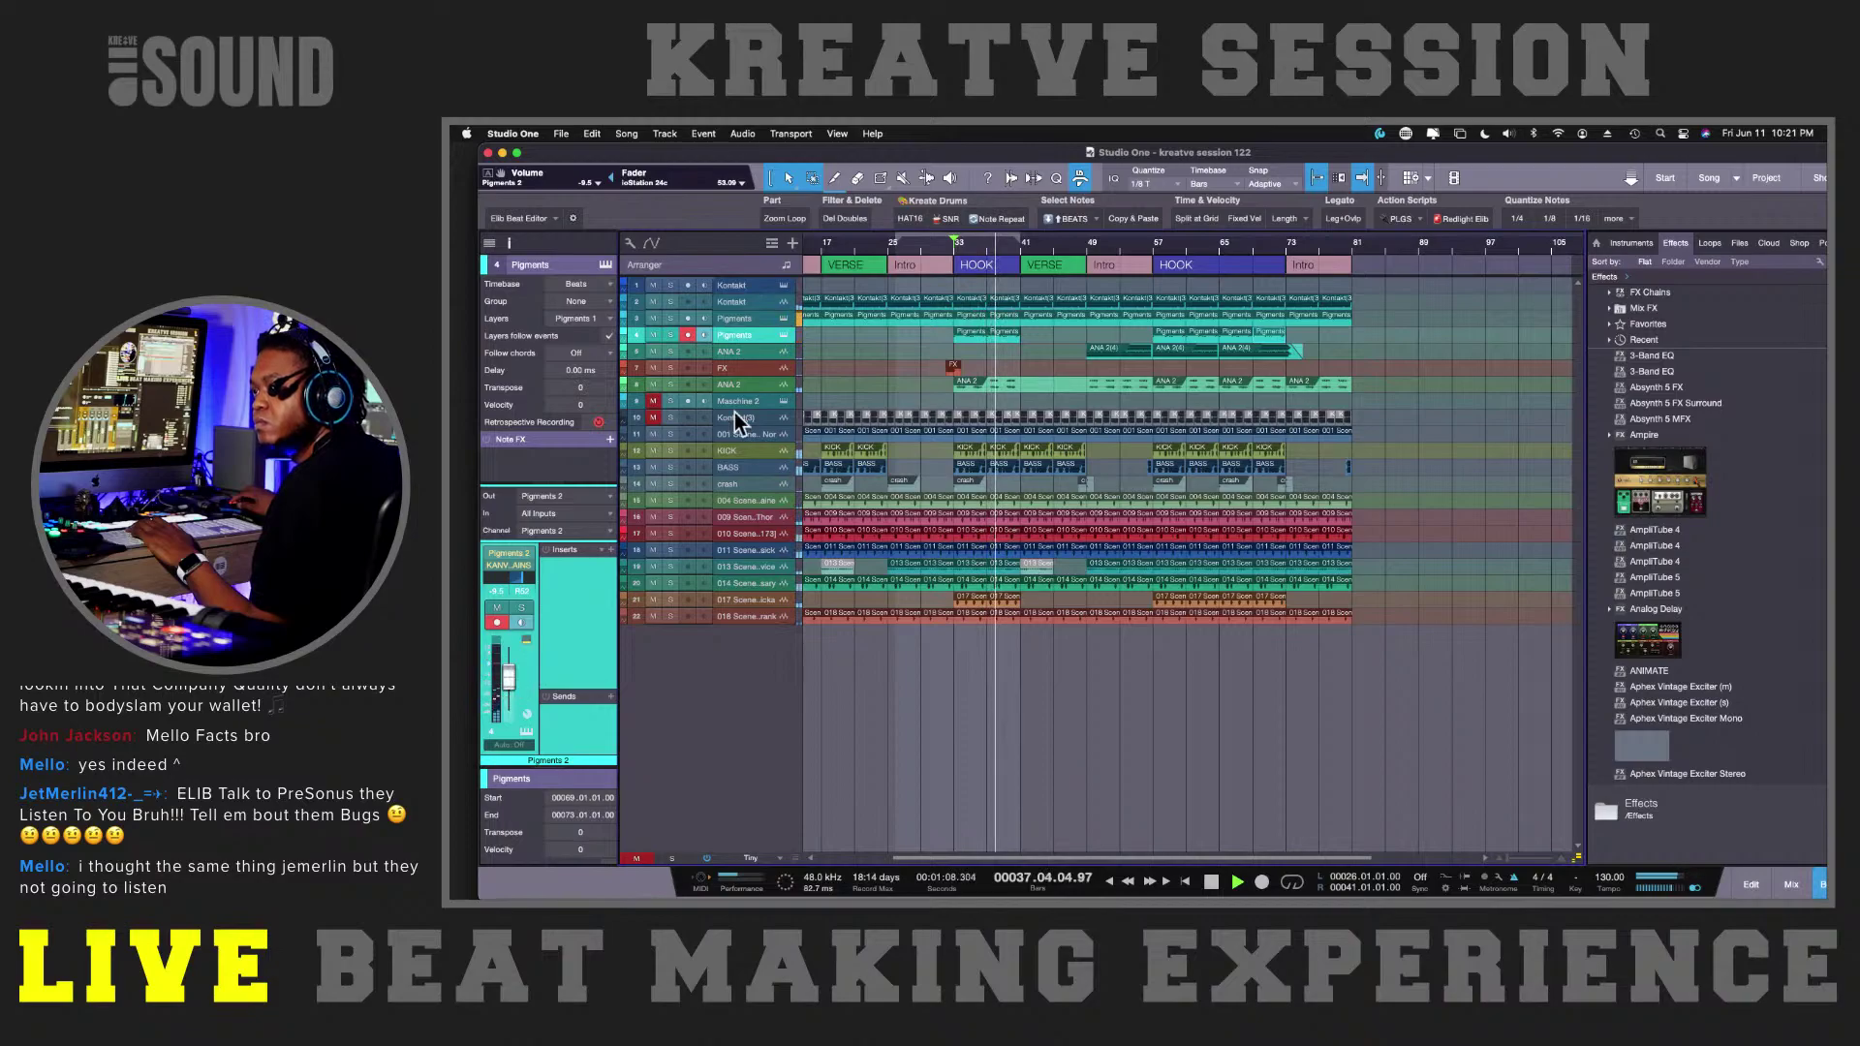
# - Open the instrument of the first Pigments track and bring up its effects and edit history
pyautogui.click(736, 317)
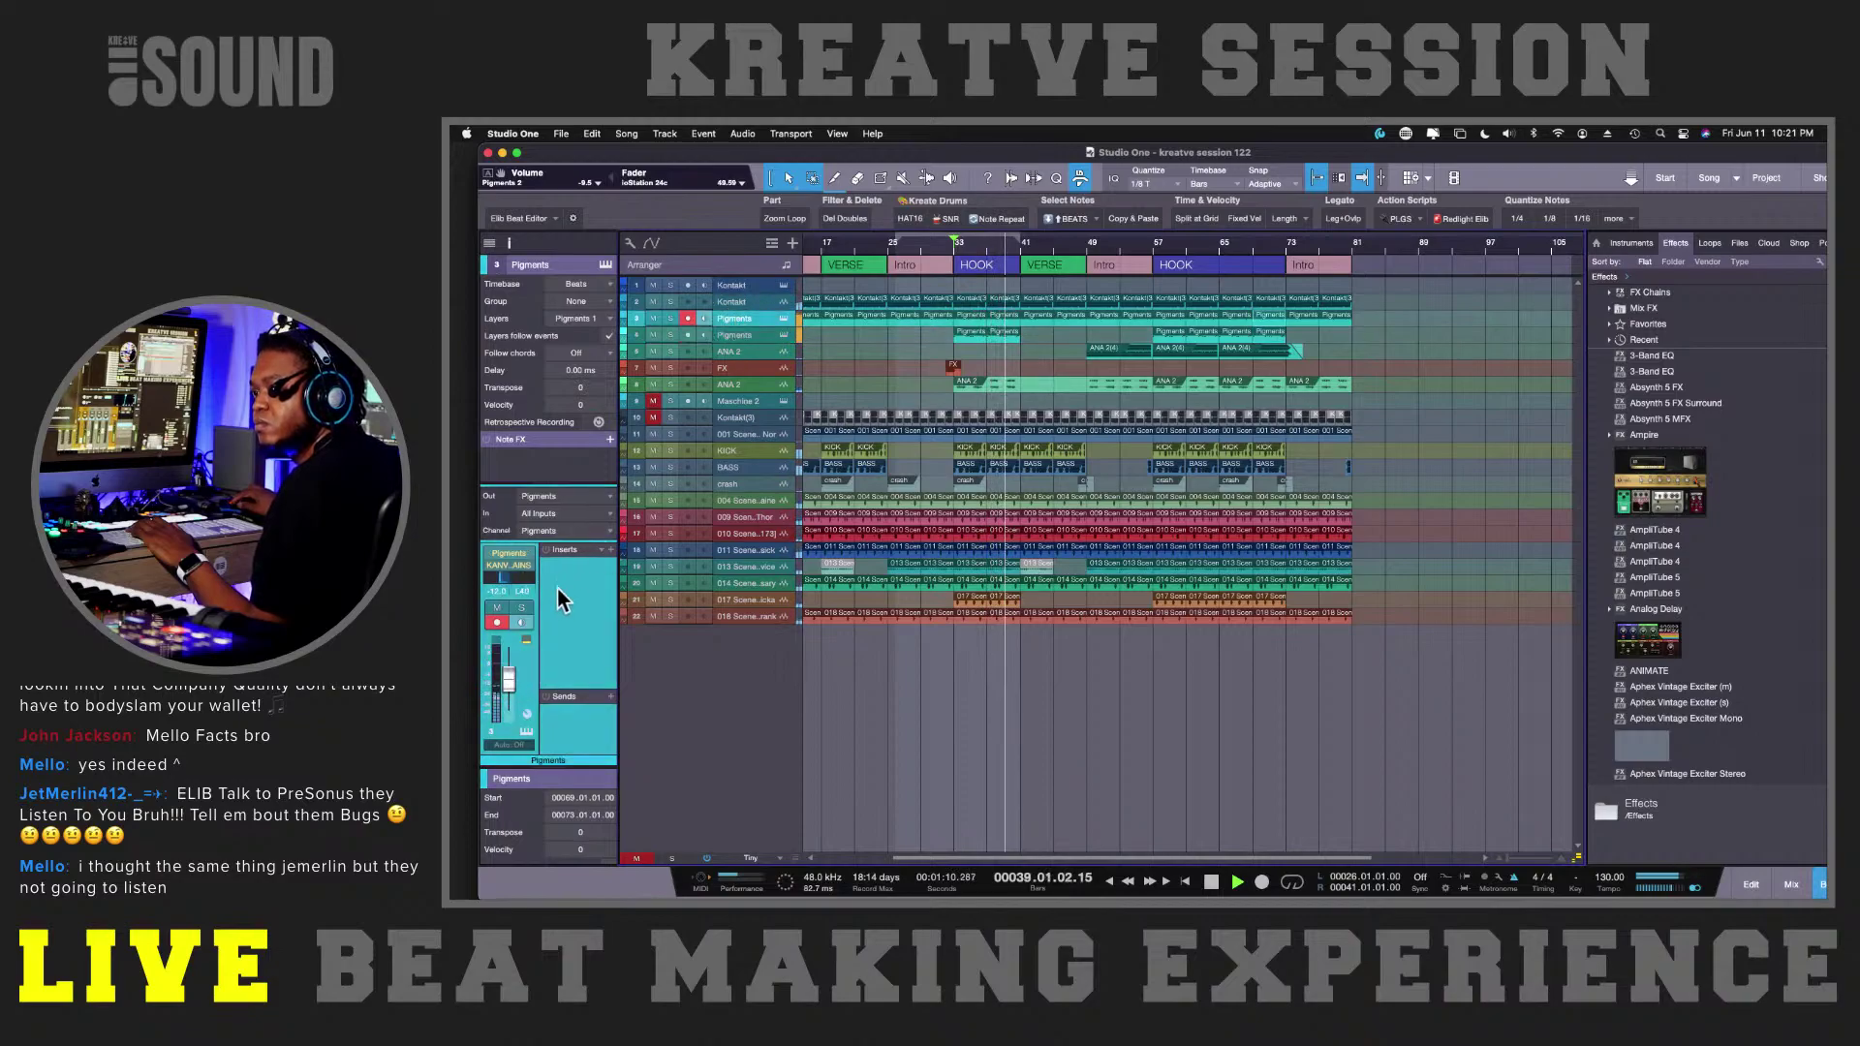
pyautogui.click(783, 320)
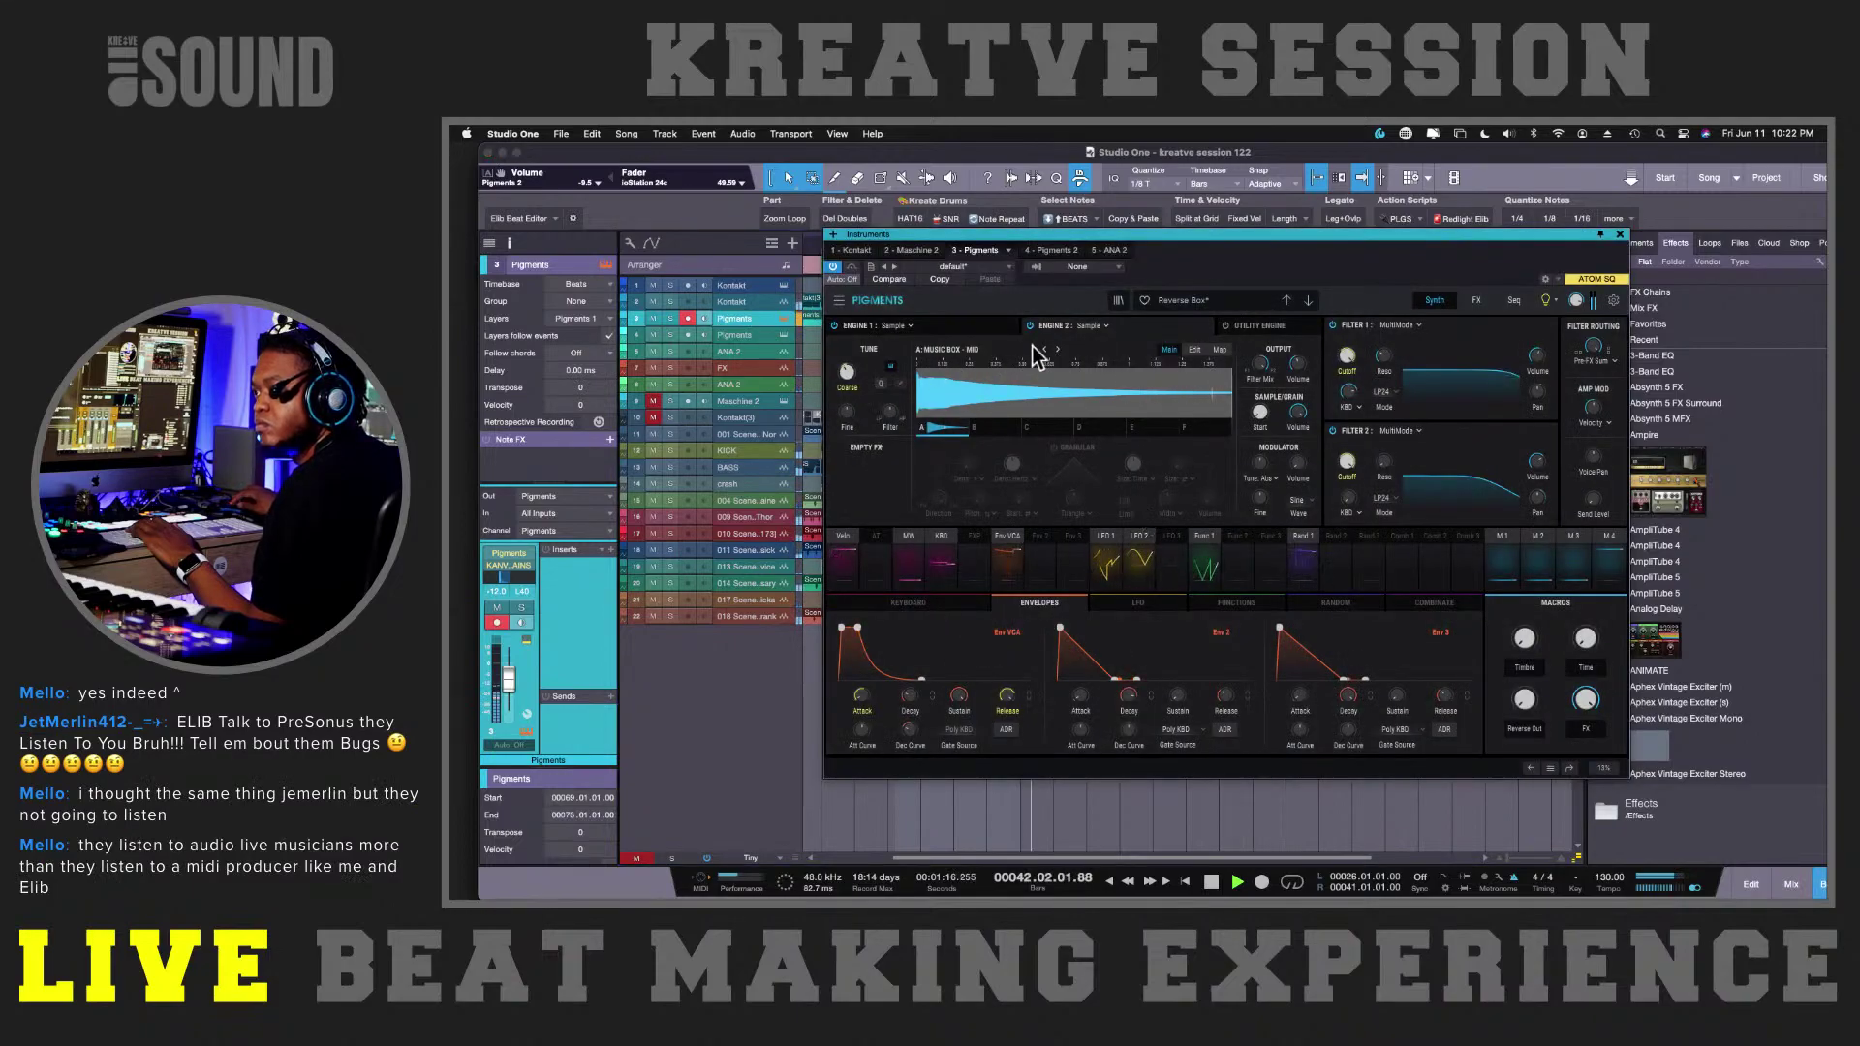
pyautogui.click(1479, 301)
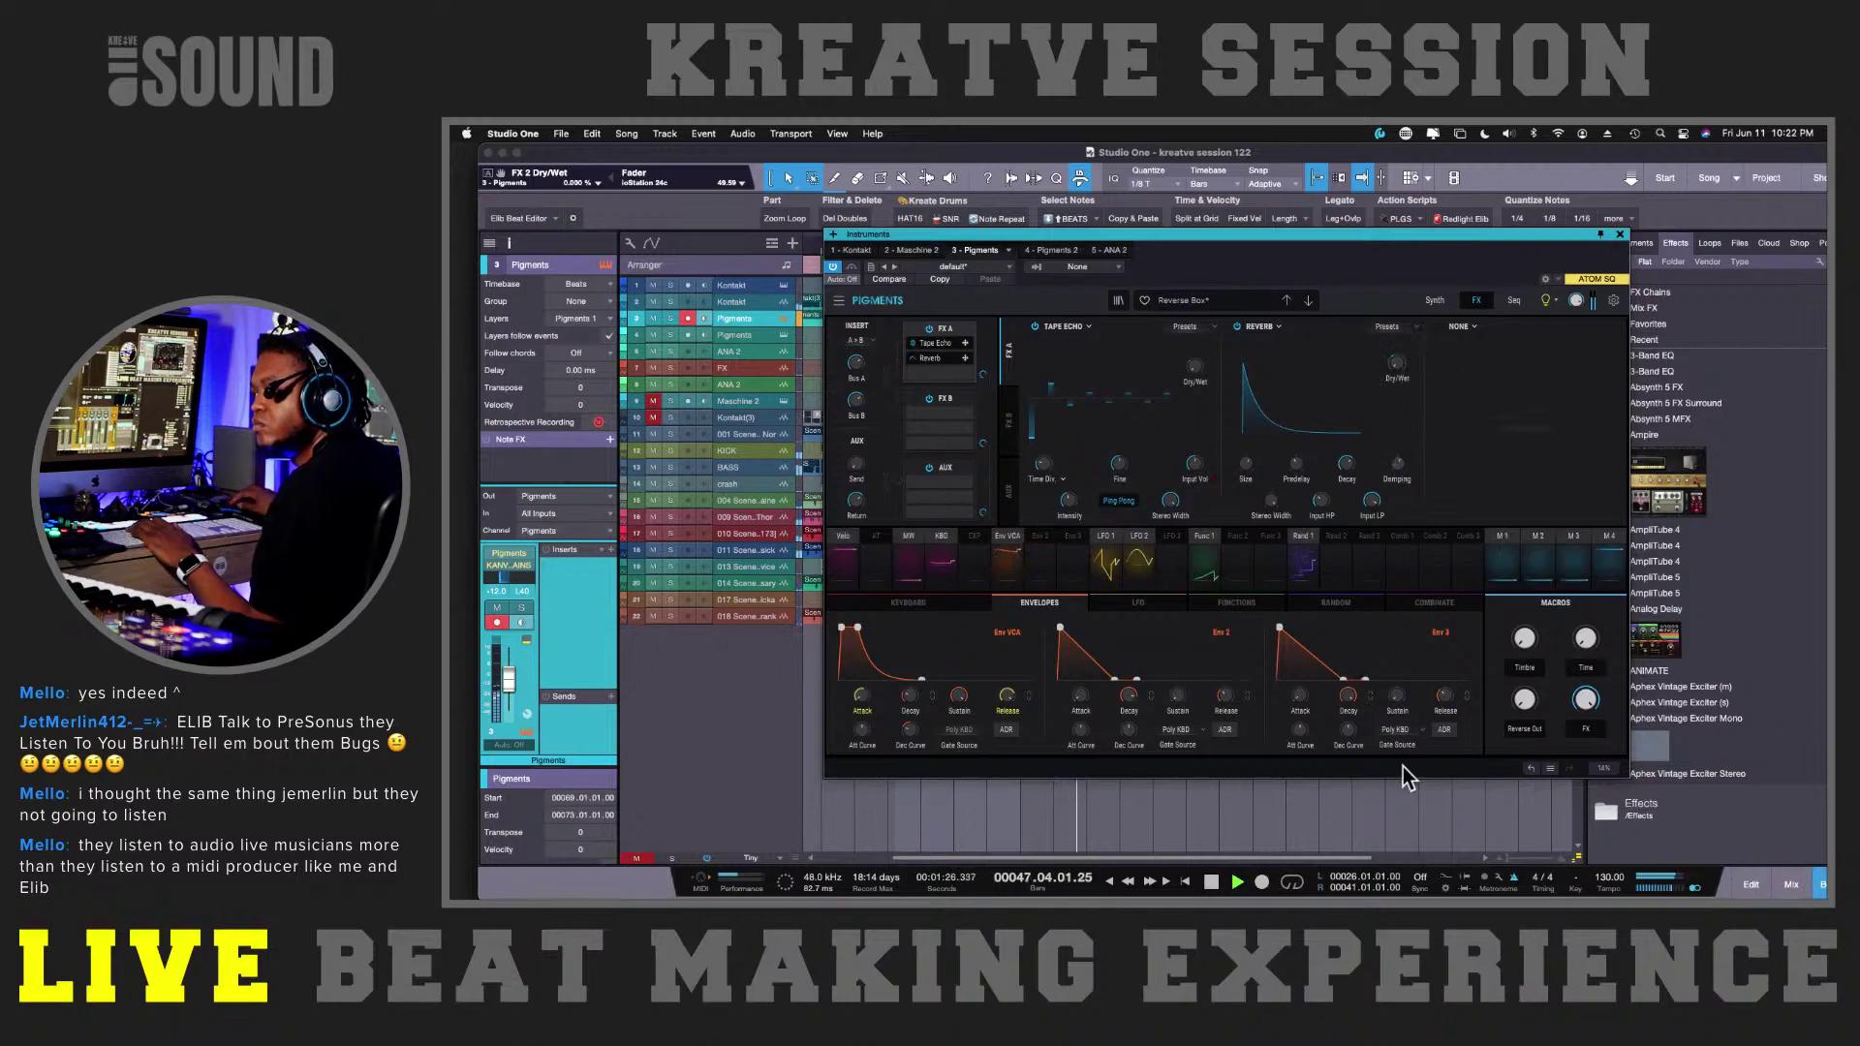
pyautogui.click(1549, 770)
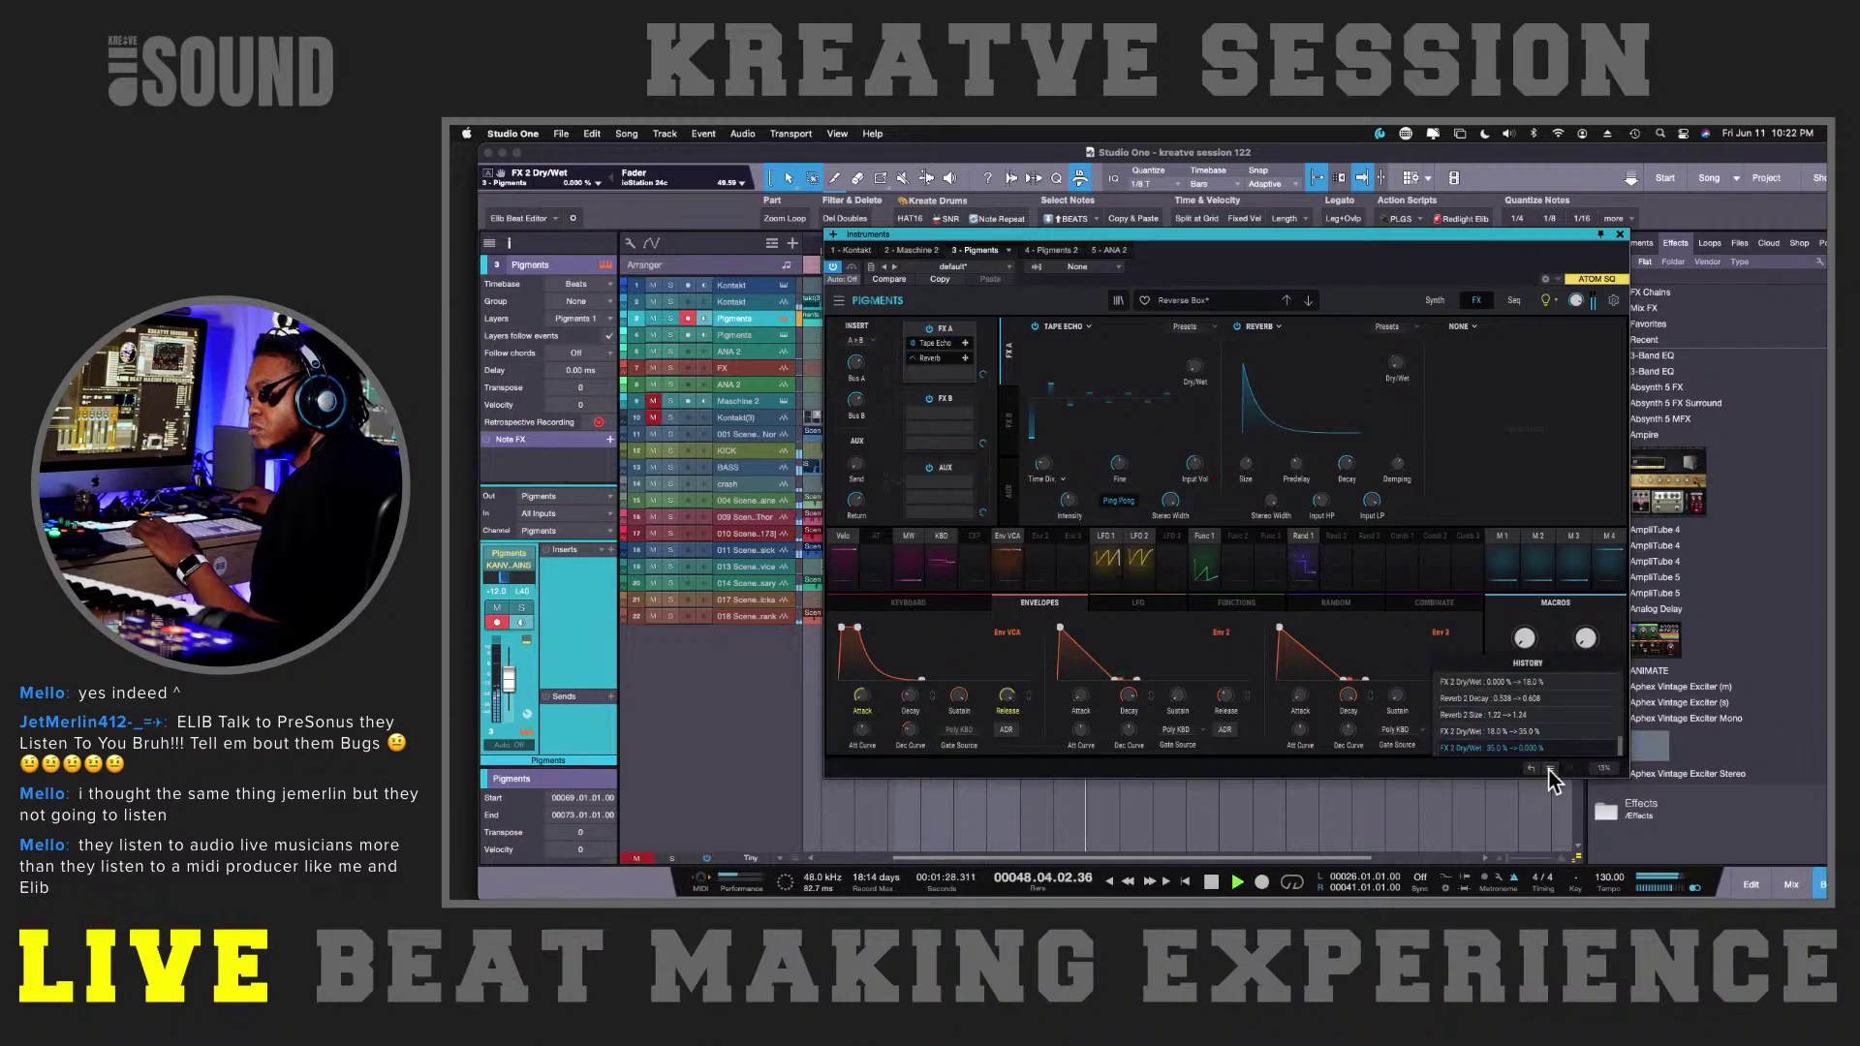
# - Revert the first Pigments instrument through its history to an early Env VCA Release edit, and close it
pyautogui.scroll(2, 1553, 724)
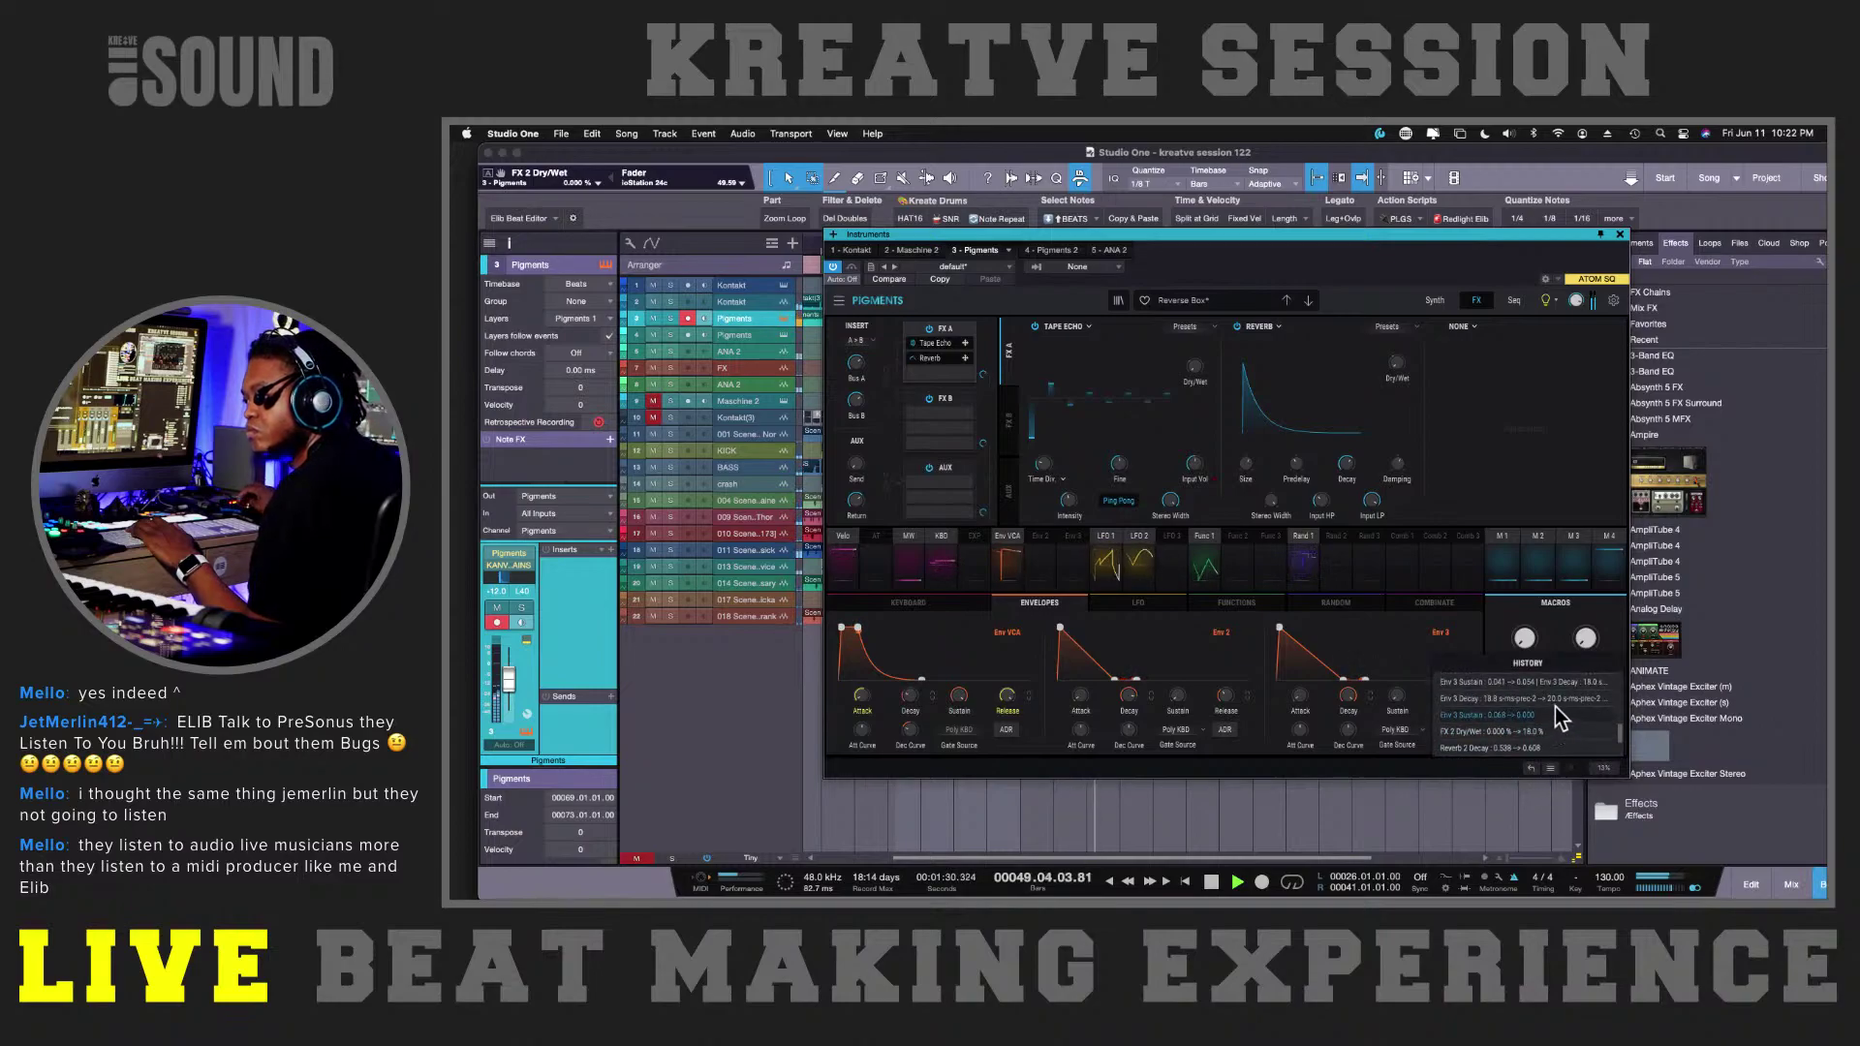
pyautogui.click(1526, 691)
pyautogui.scroll(1, 1526, 693)
pyautogui.scroll(1, 1527, 686)
pyautogui.click(1525, 678)
pyautogui.scroll(5, 1531, 678)
pyautogui.click(1538, 687)
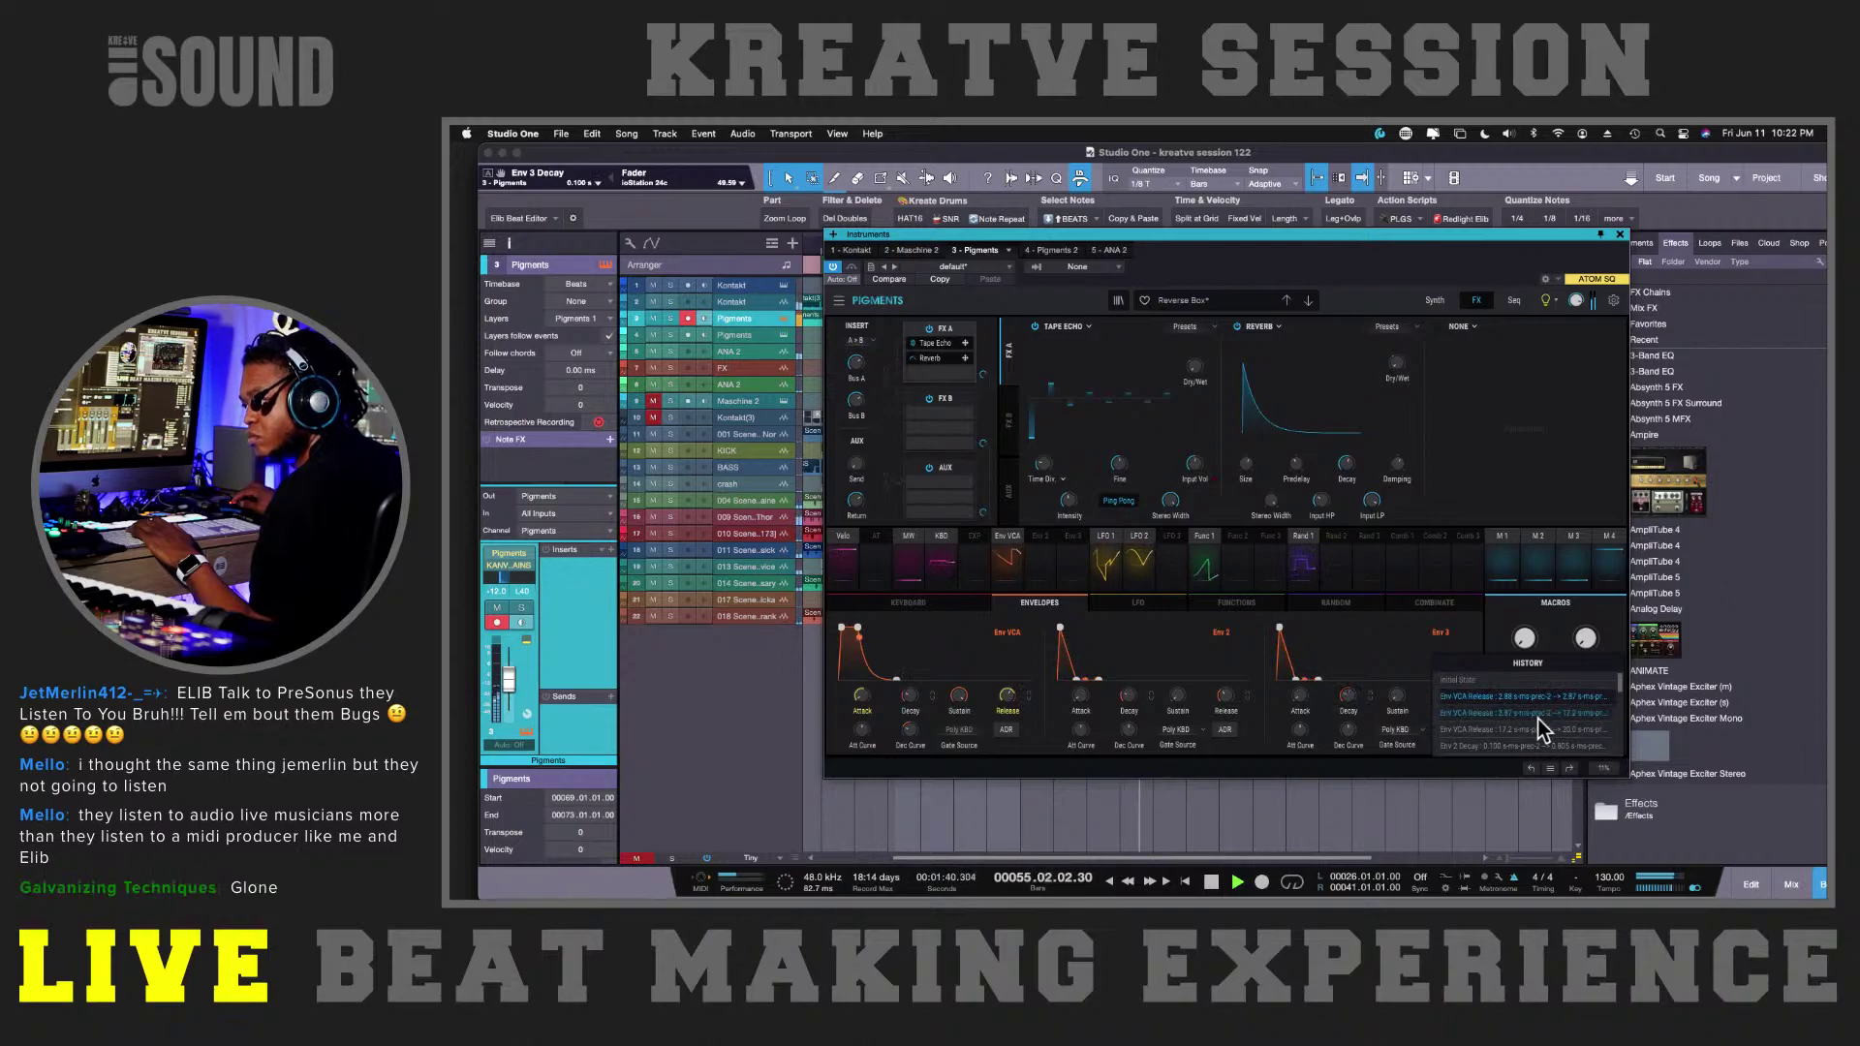
pyautogui.click(1619, 235)
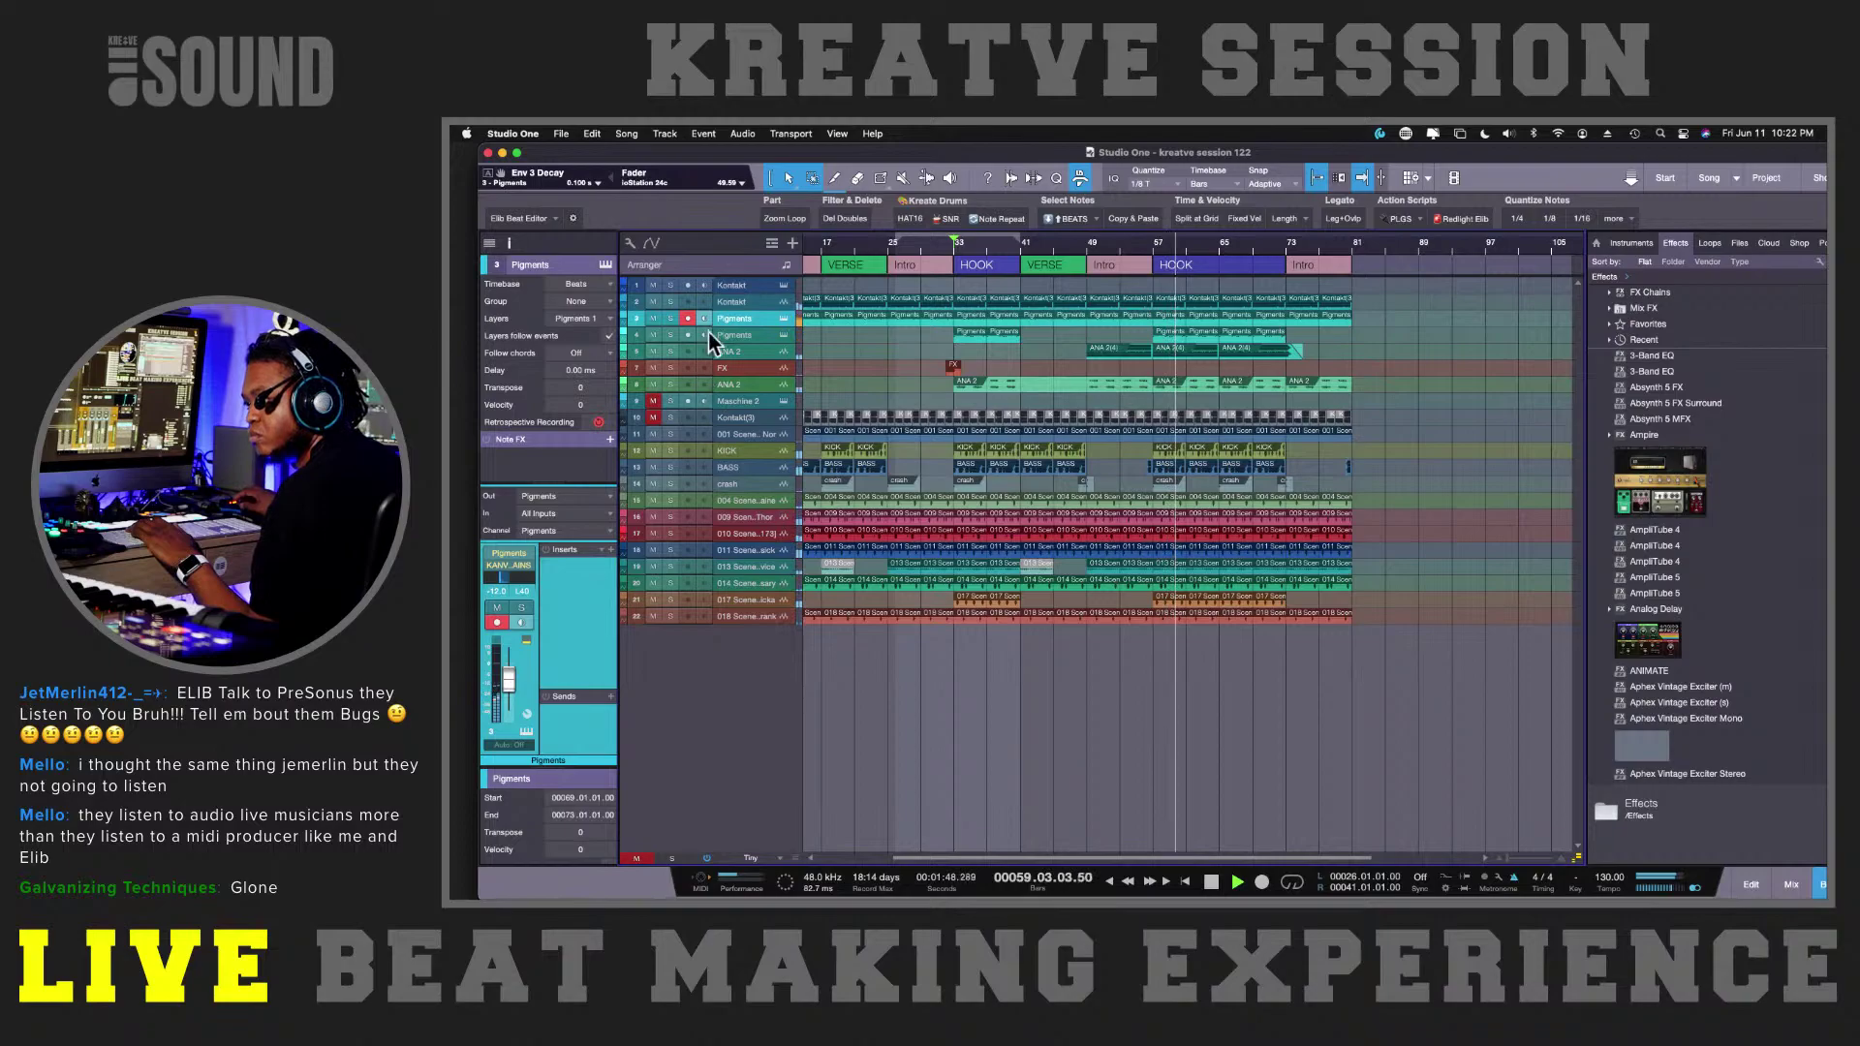
# - Lower the Pigments 2 track's volume to about -10.1 dB and turn the ANA 2 audio track on track 5 down slightly
pyautogui.click(760, 335)
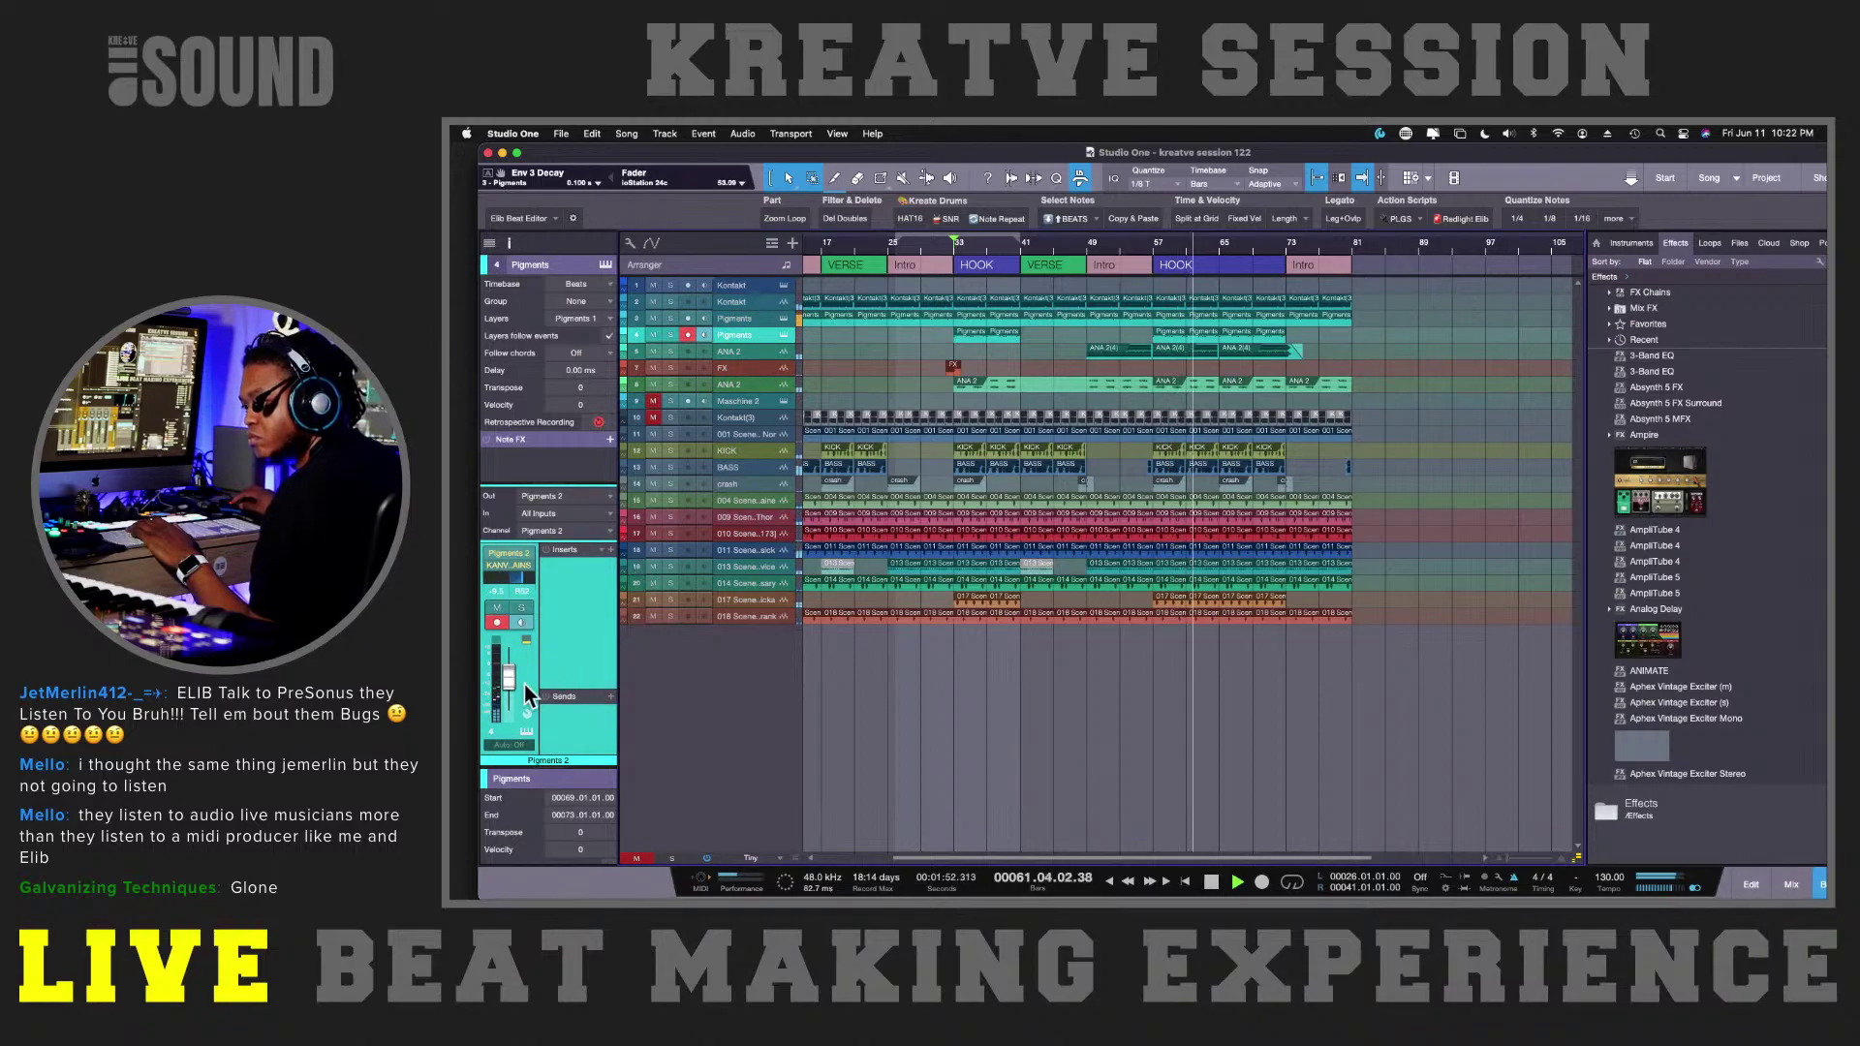
pyautogui.moveTo(514, 666); pyautogui.dragTo(512, 669)
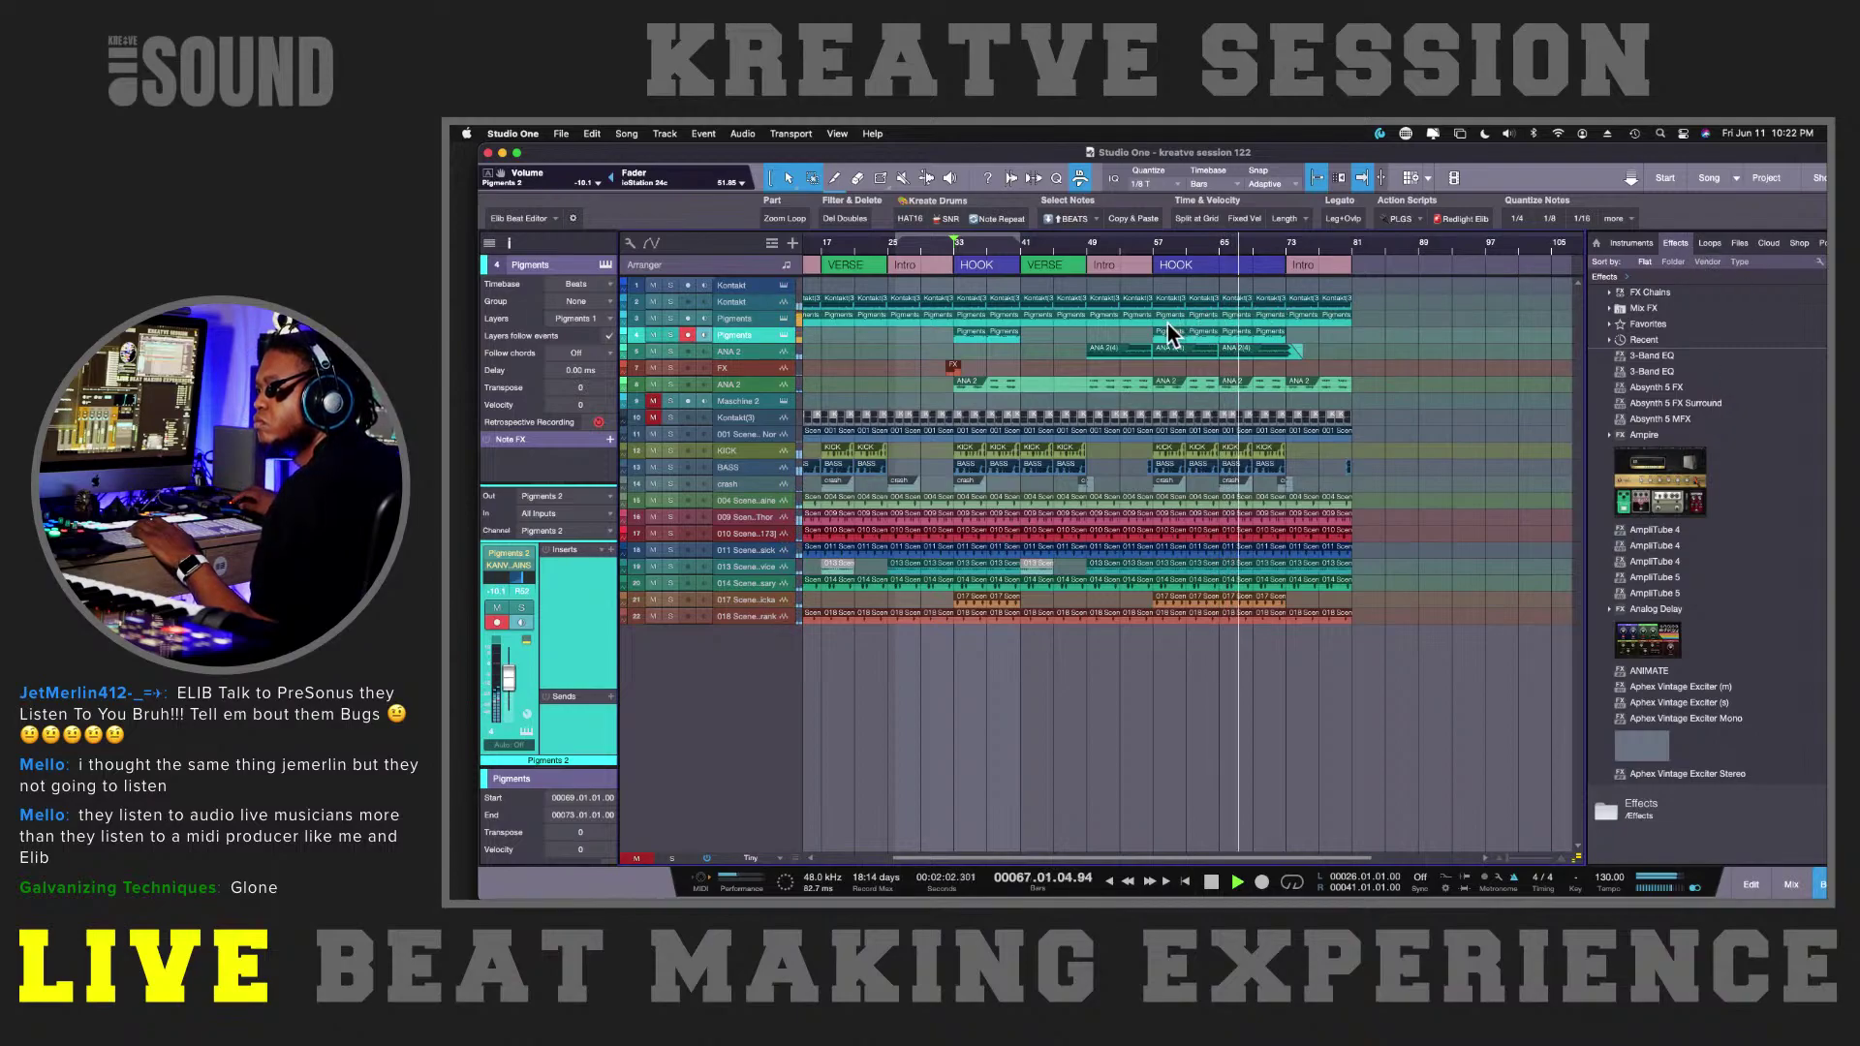
pyautogui.click(763, 351)
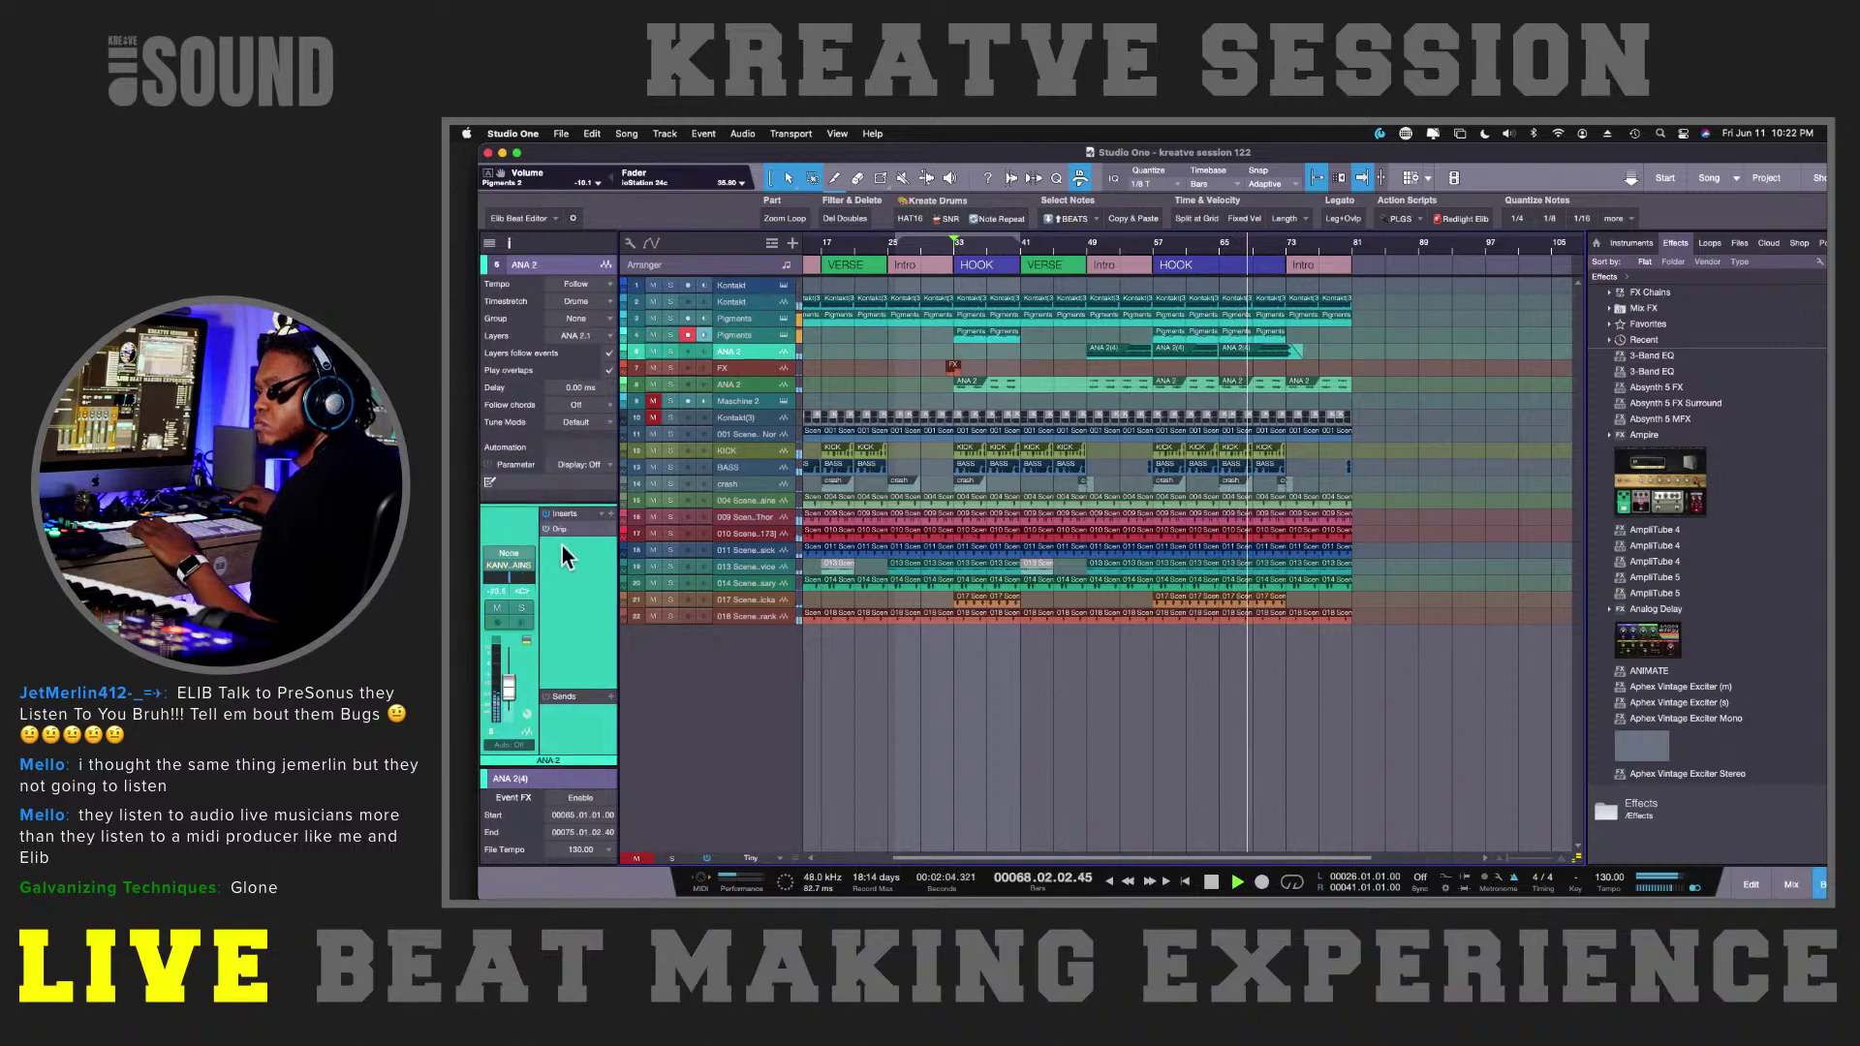
pyautogui.moveTo(507, 684); pyautogui.dragTo(510, 690)
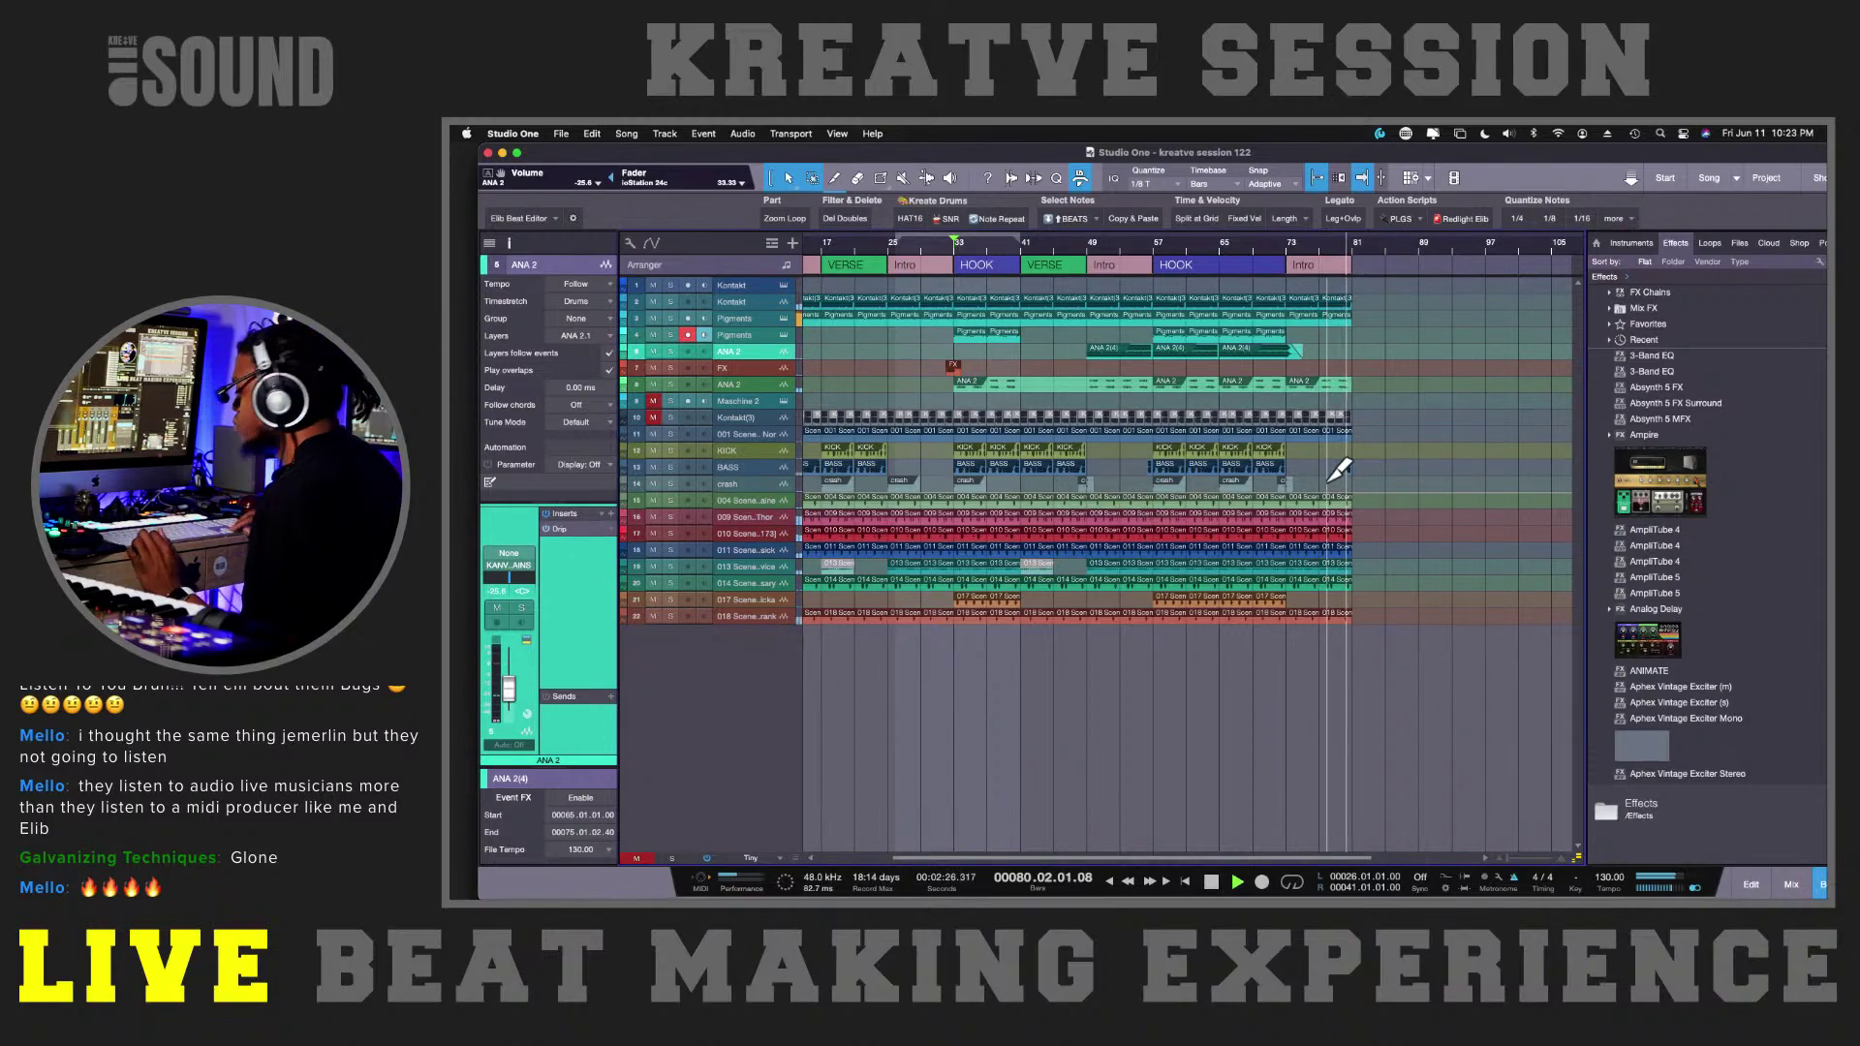
# - Copy the crash event from bar 49 to bar 81 on the crash track, and replay the song from the first hook
pyautogui.press('super+Down')
pyautogui.press('super+Right')
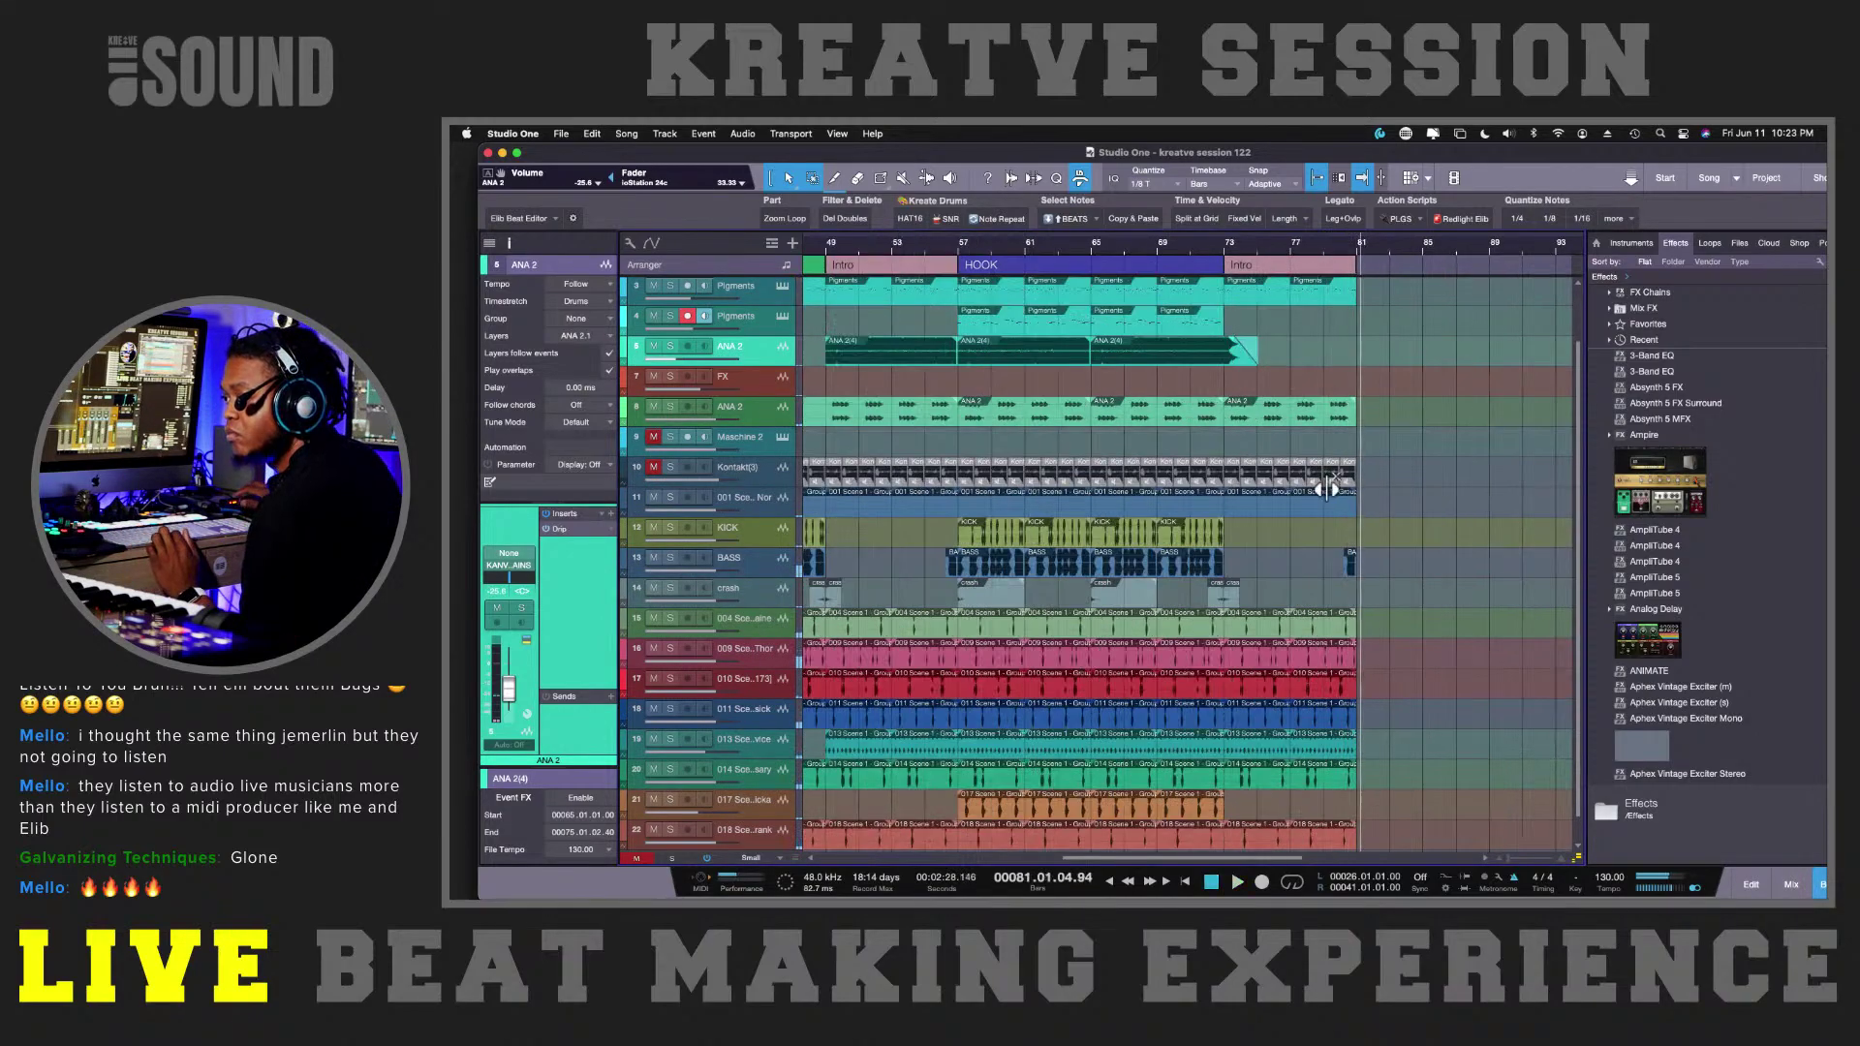
pyautogui.click(1211, 602)
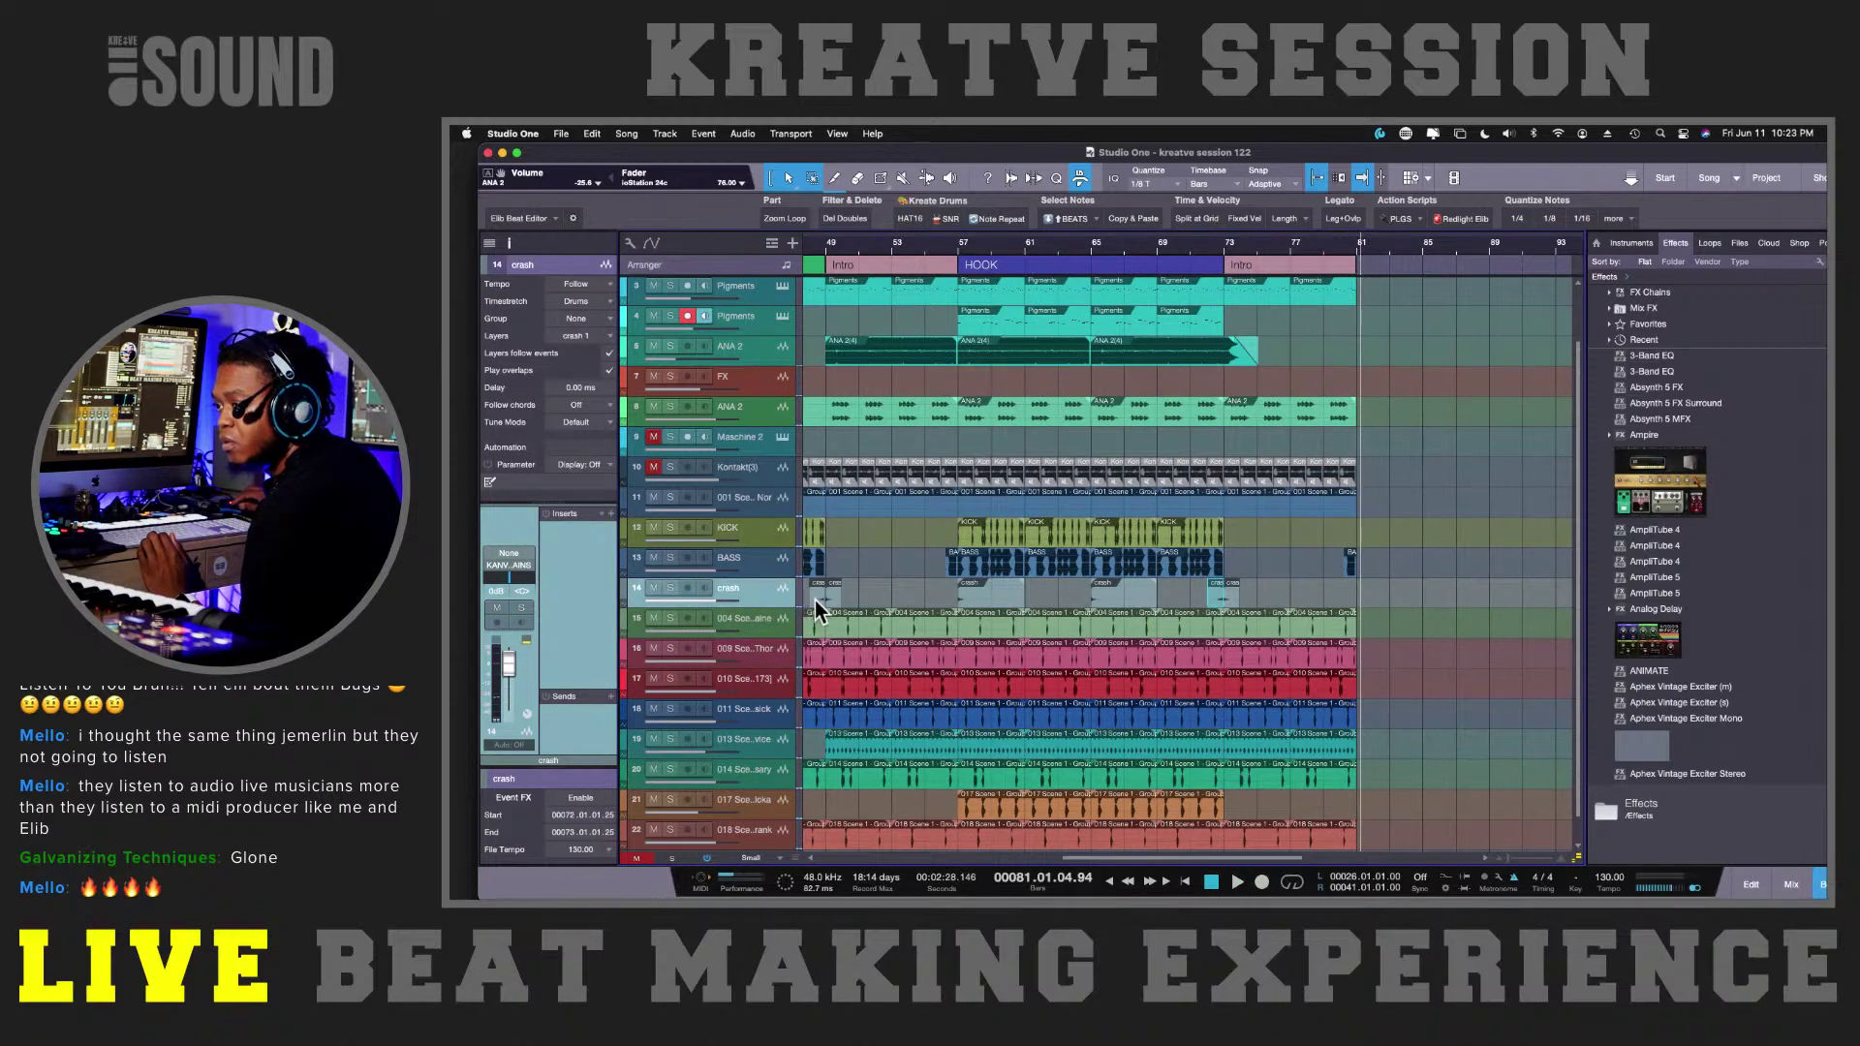
pyautogui.moveTo(815, 600); pyautogui.dragTo(1348, 585)
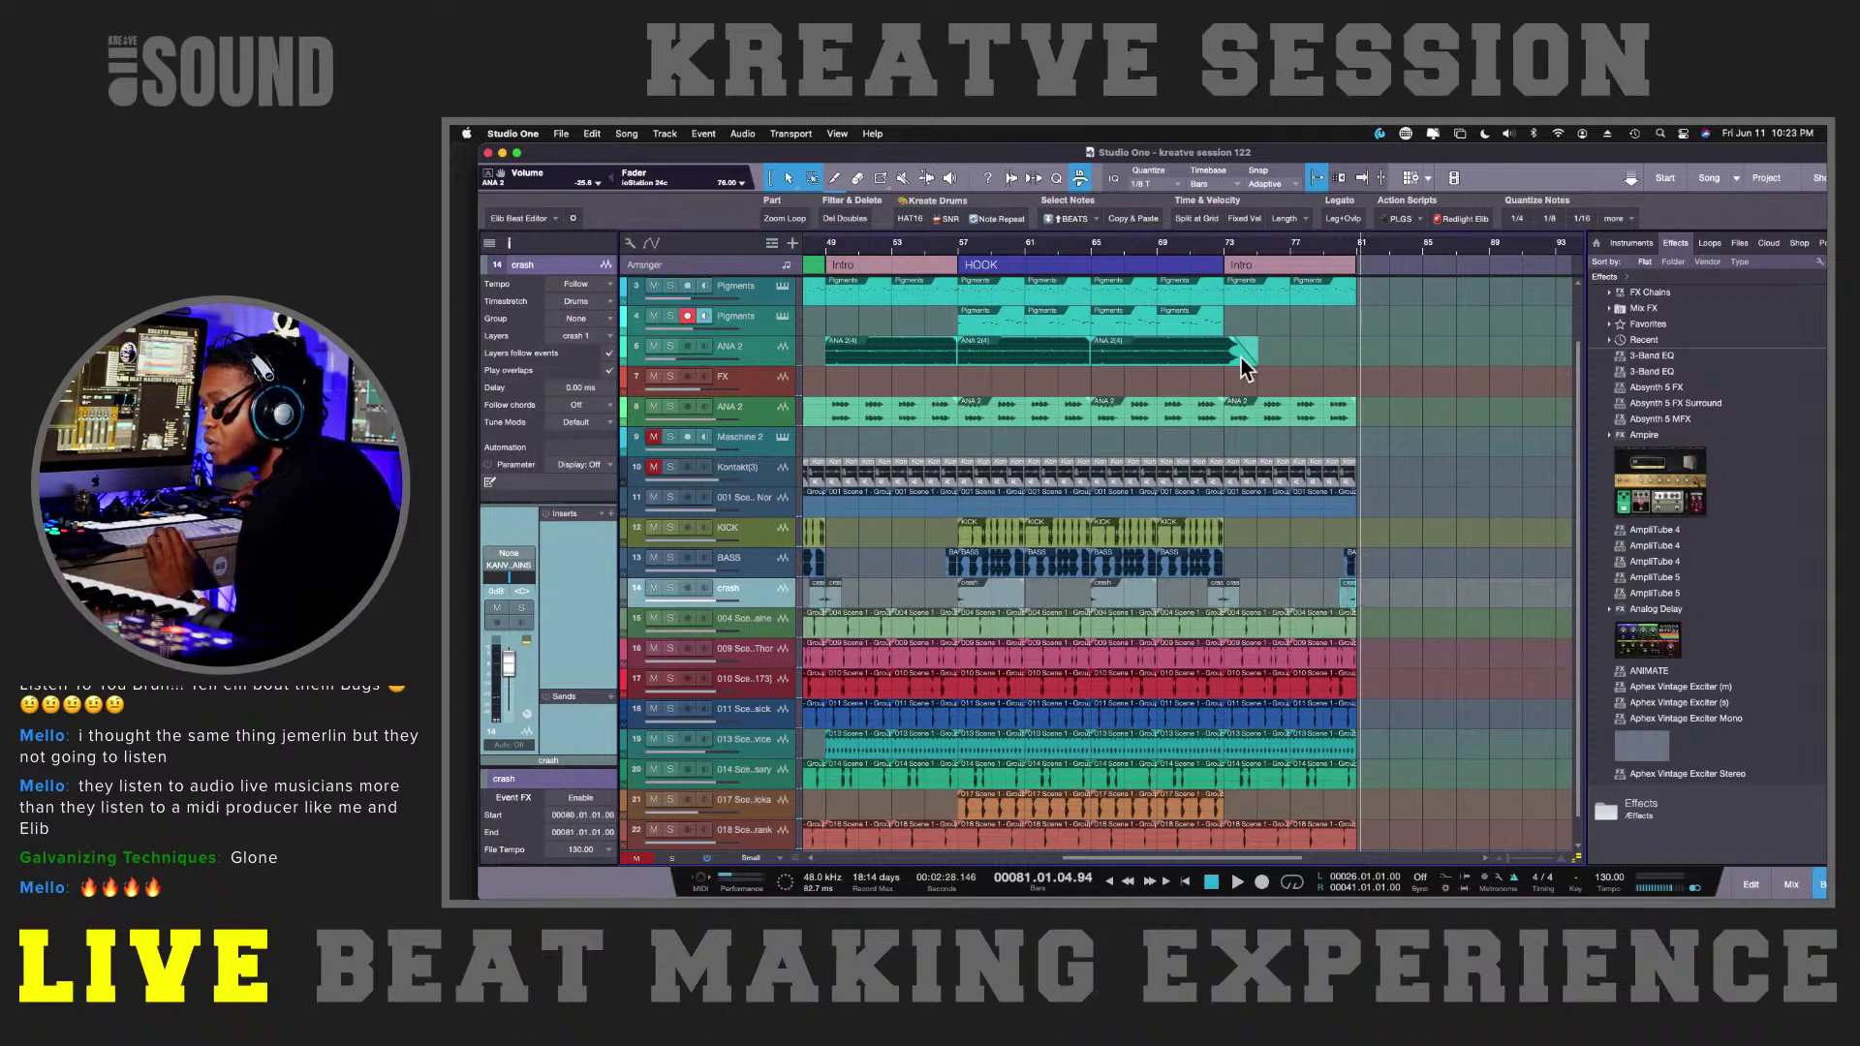
pyautogui.click(1317, 244)
pyautogui.press('space')
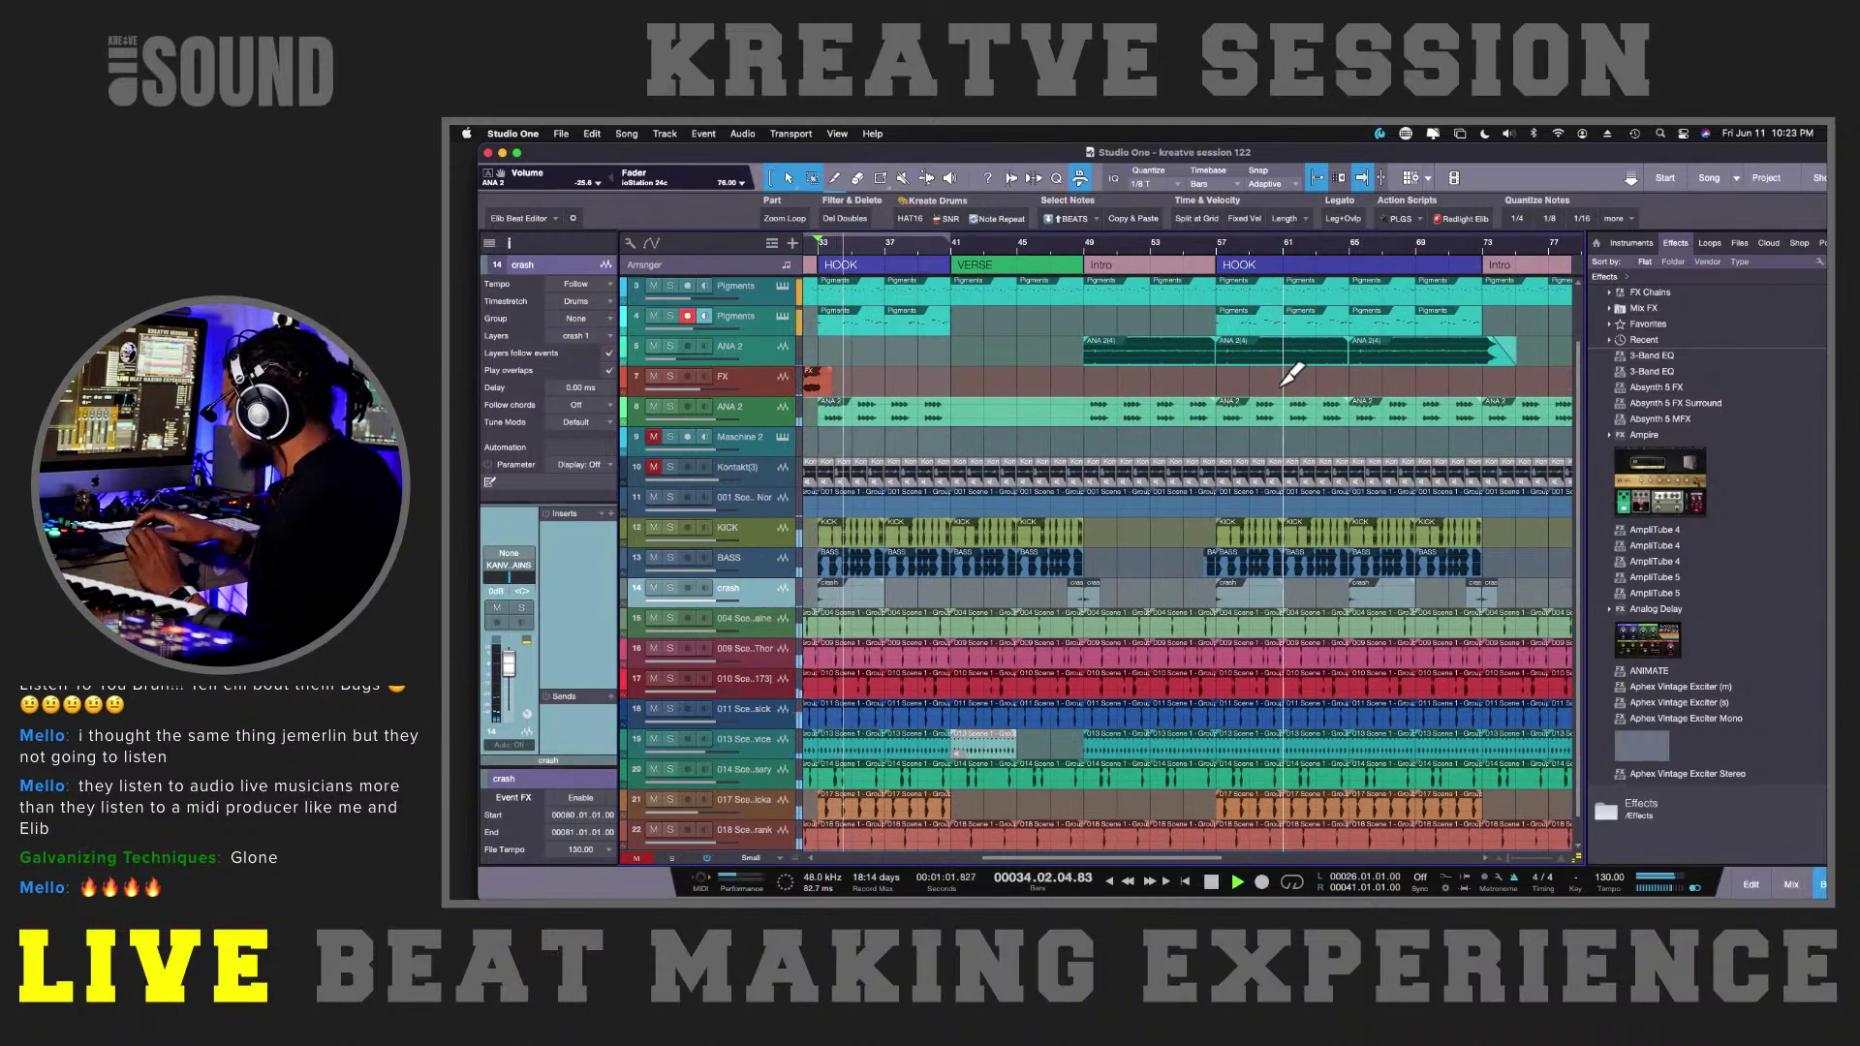
pyautogui.press('super+Tab')
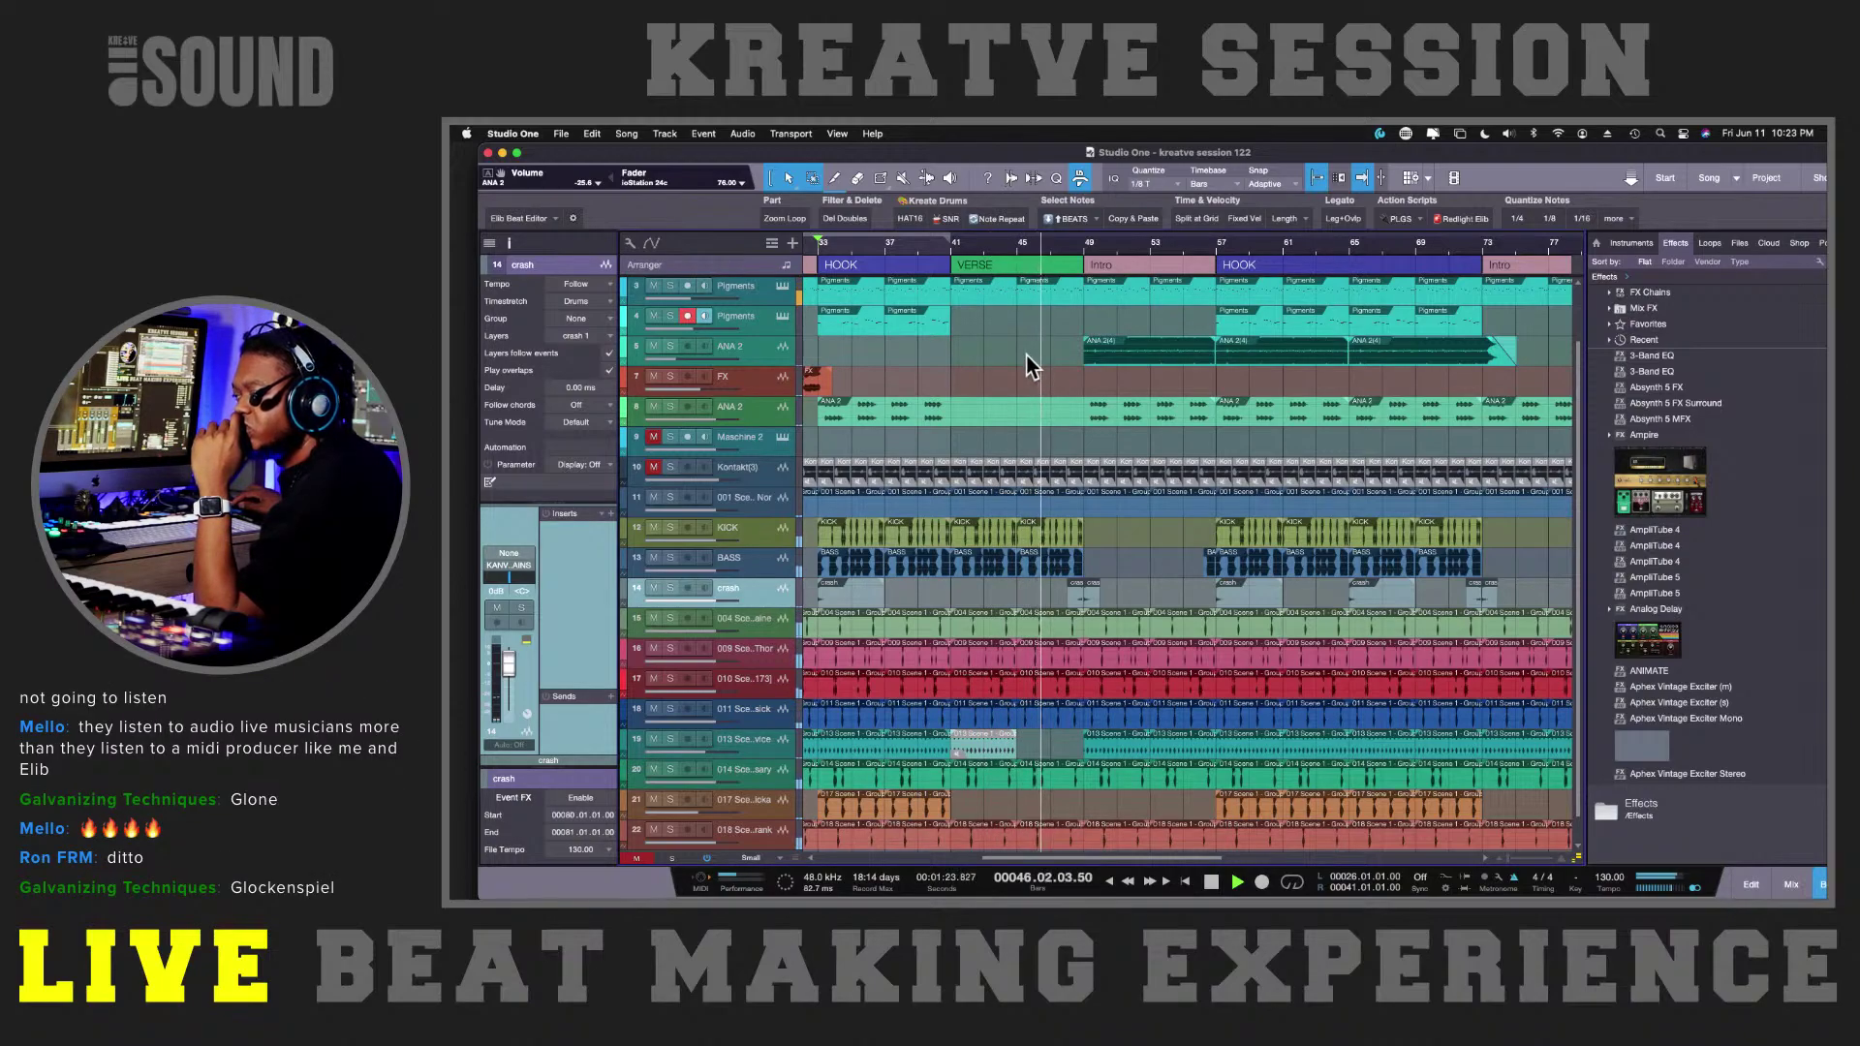
# - Stop playback, remove the unused instruments from the mixer's instrument rack, and resume playback
pyautogui.press('space')
pyautogui.press('F3')
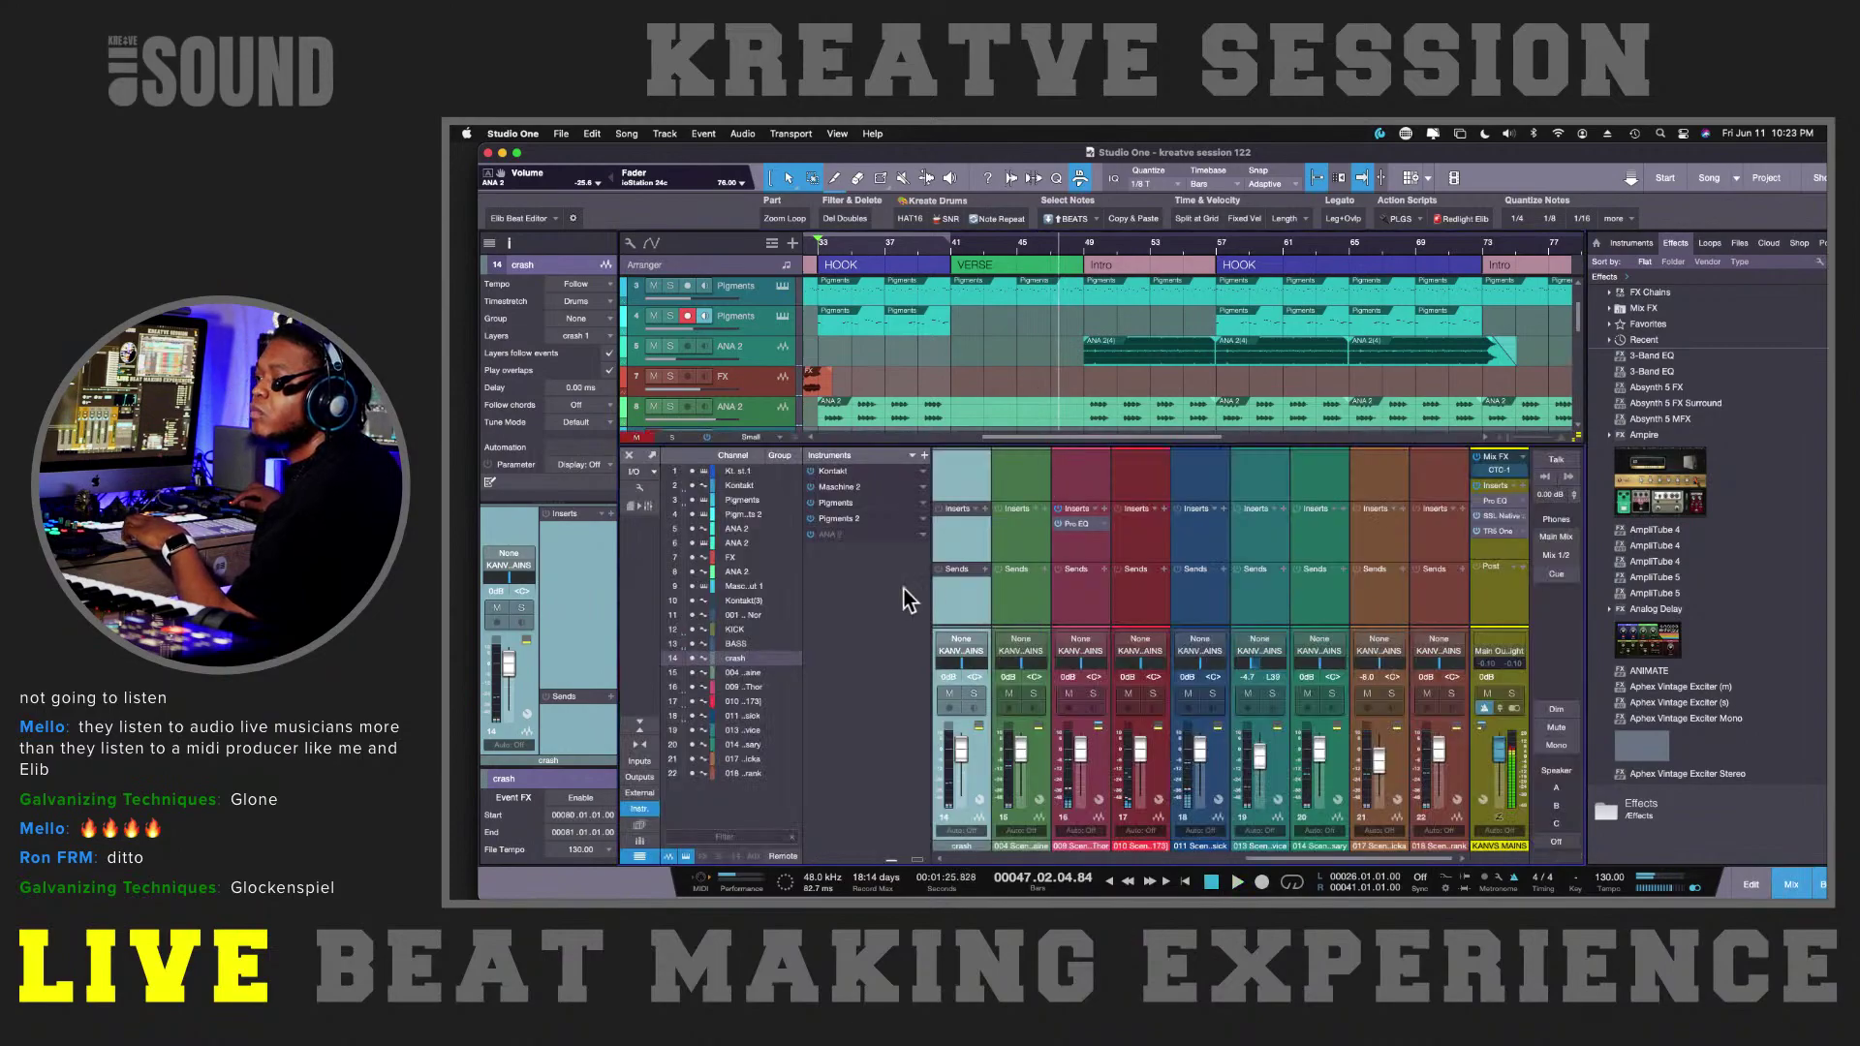
pyautogui.click(913, 455)
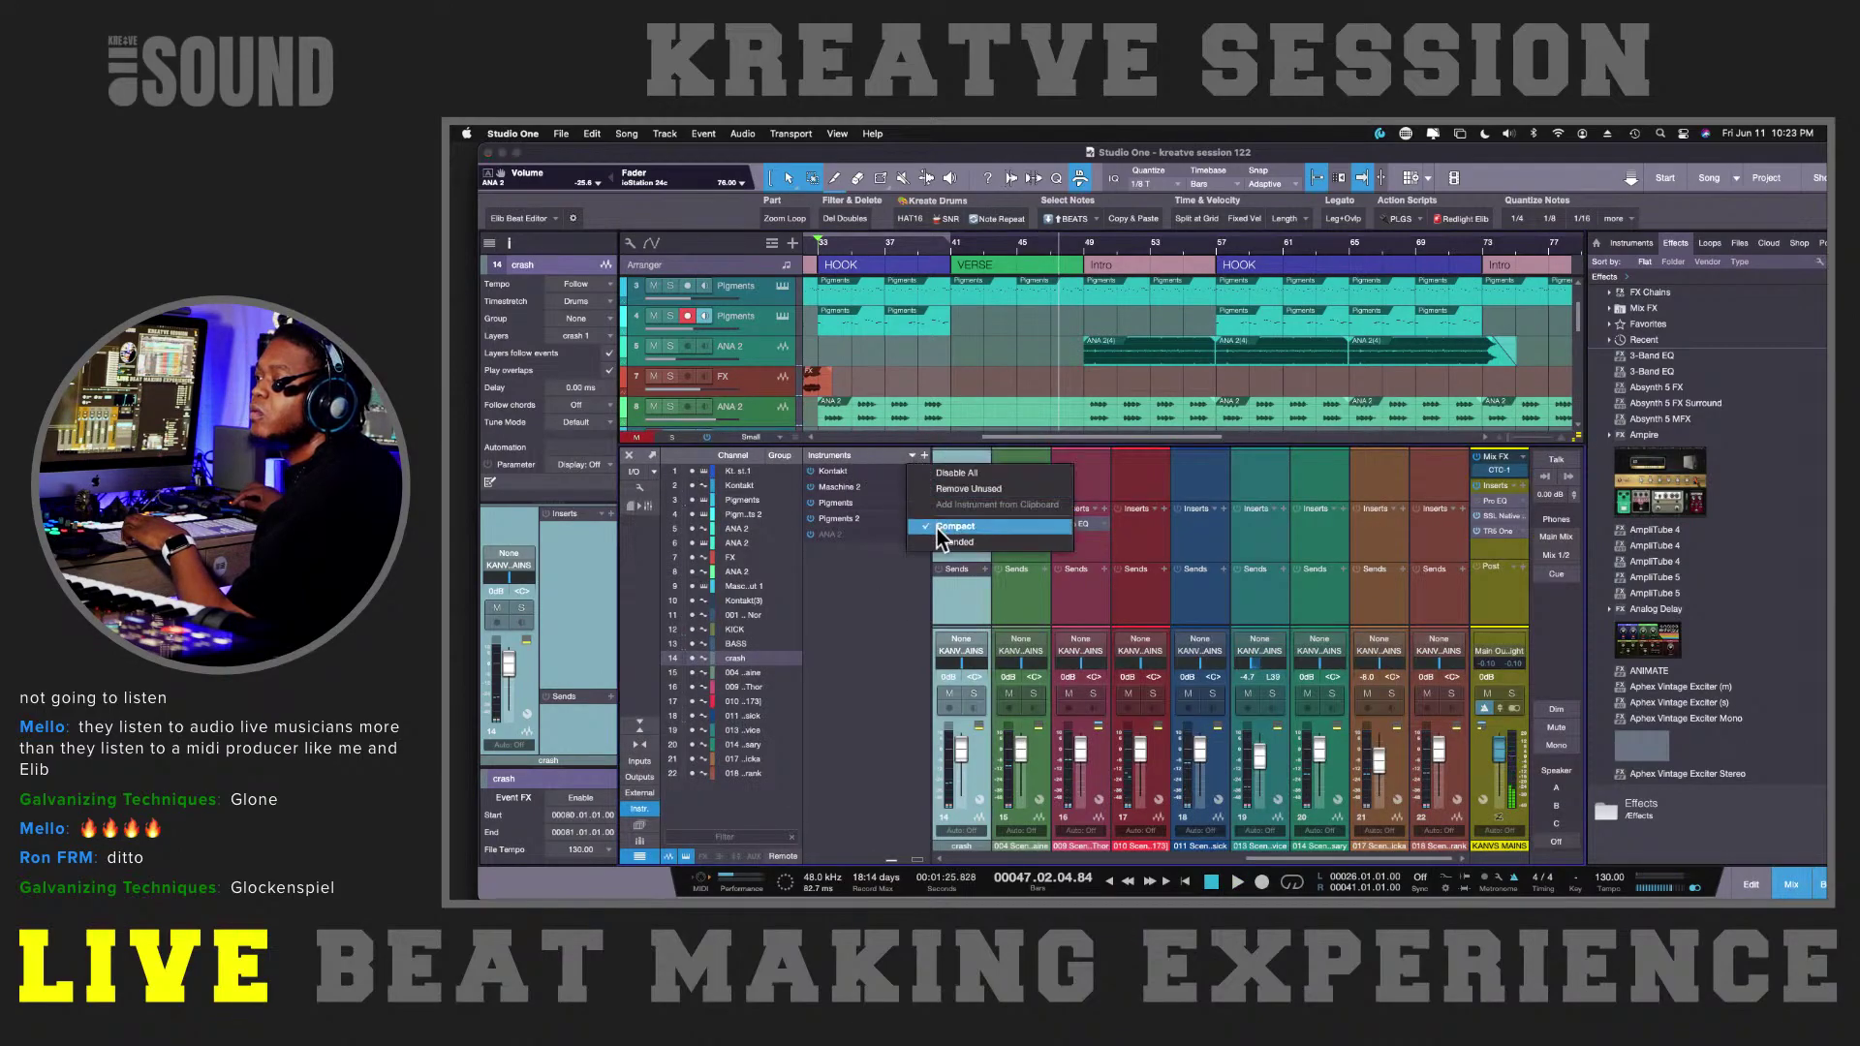
pyautogui.click(939, 489)
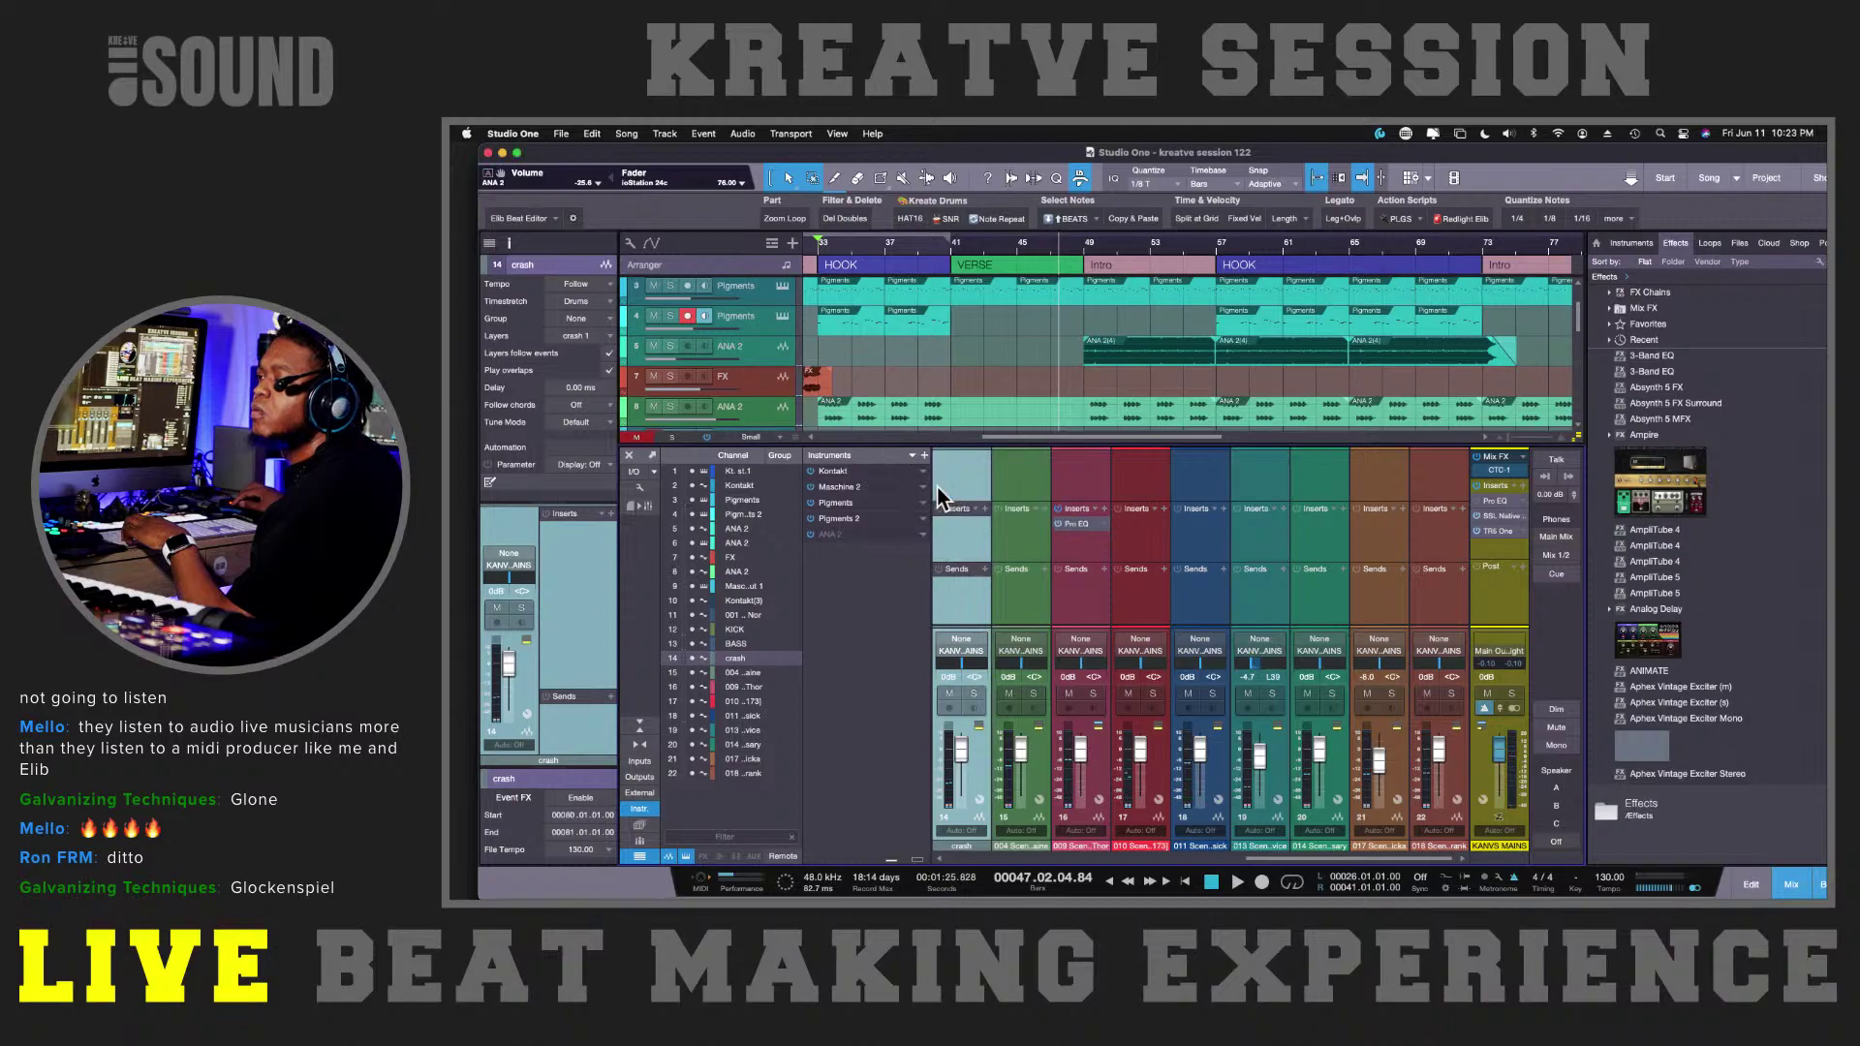
pyautogui.press('space')
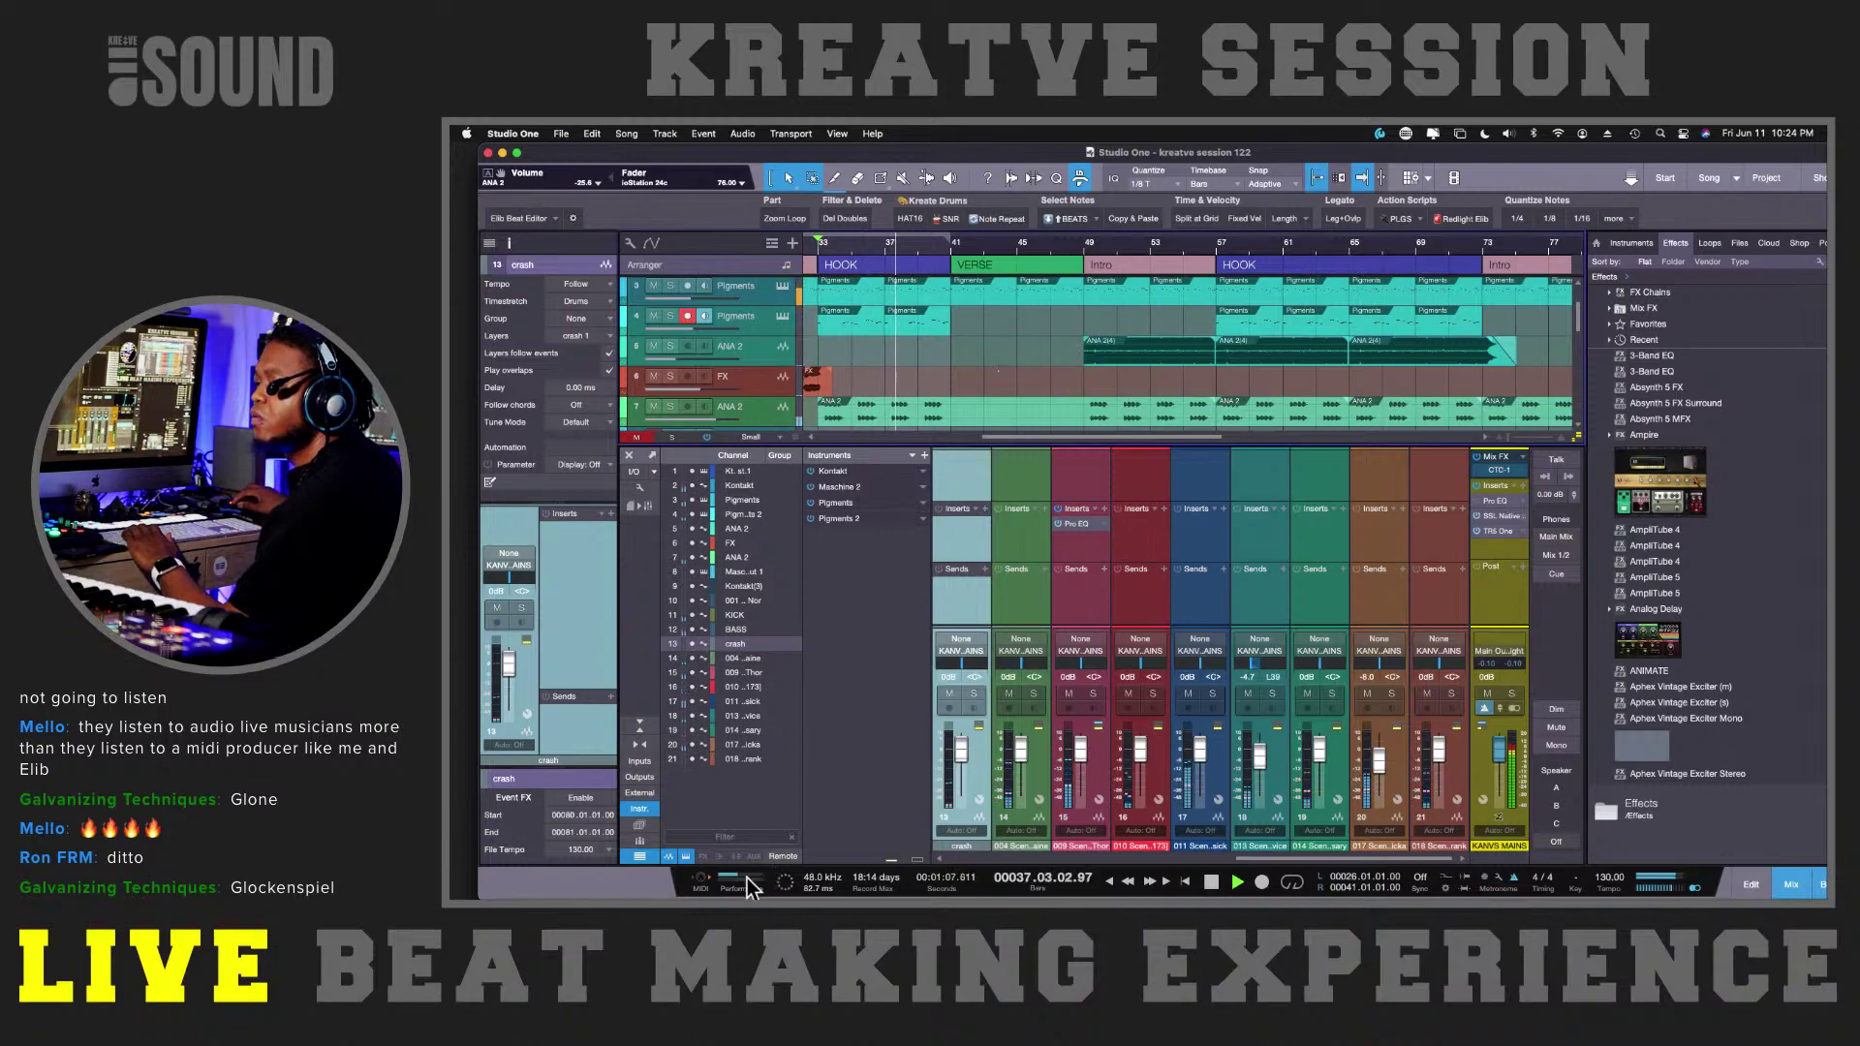
# - Bring the Performance Monitor into view and show the CPU load of each device
pyautogui.moveTo(1825, 308); pyautogui.dragTo(1259, 375)
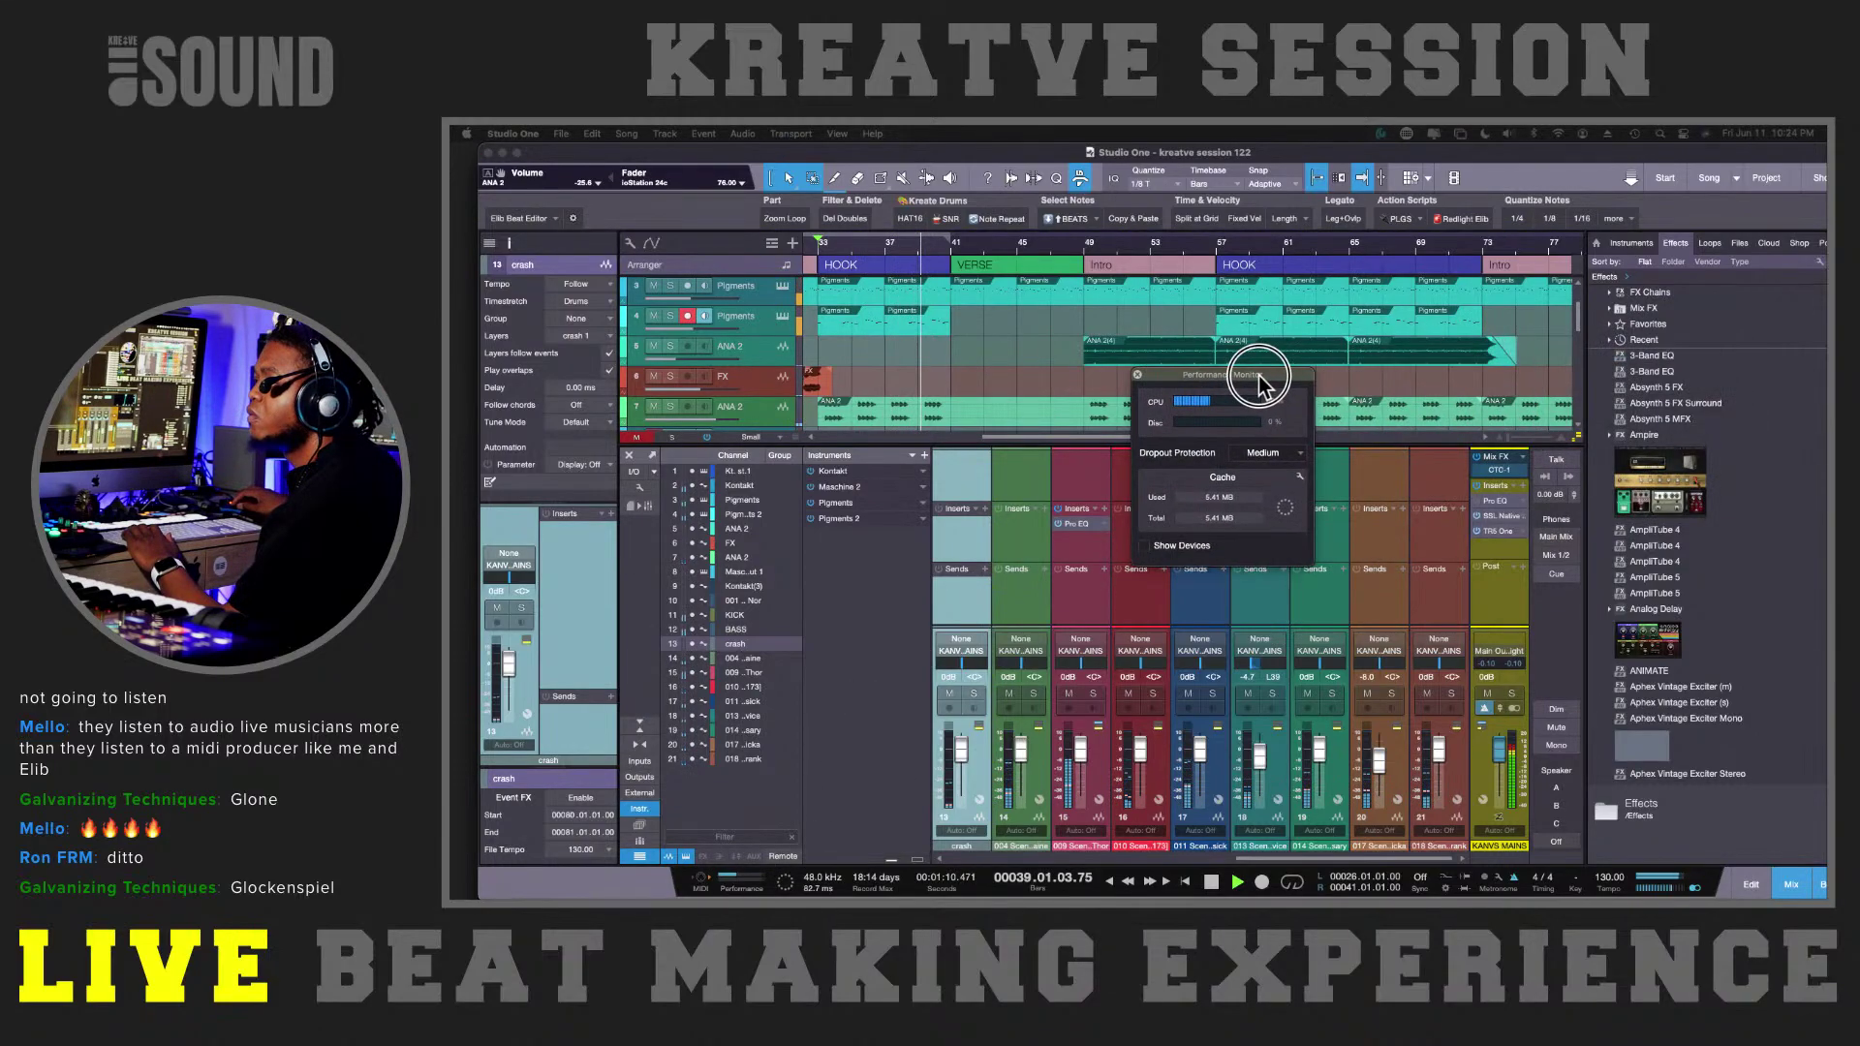
pyautogui.click(1144, 548)
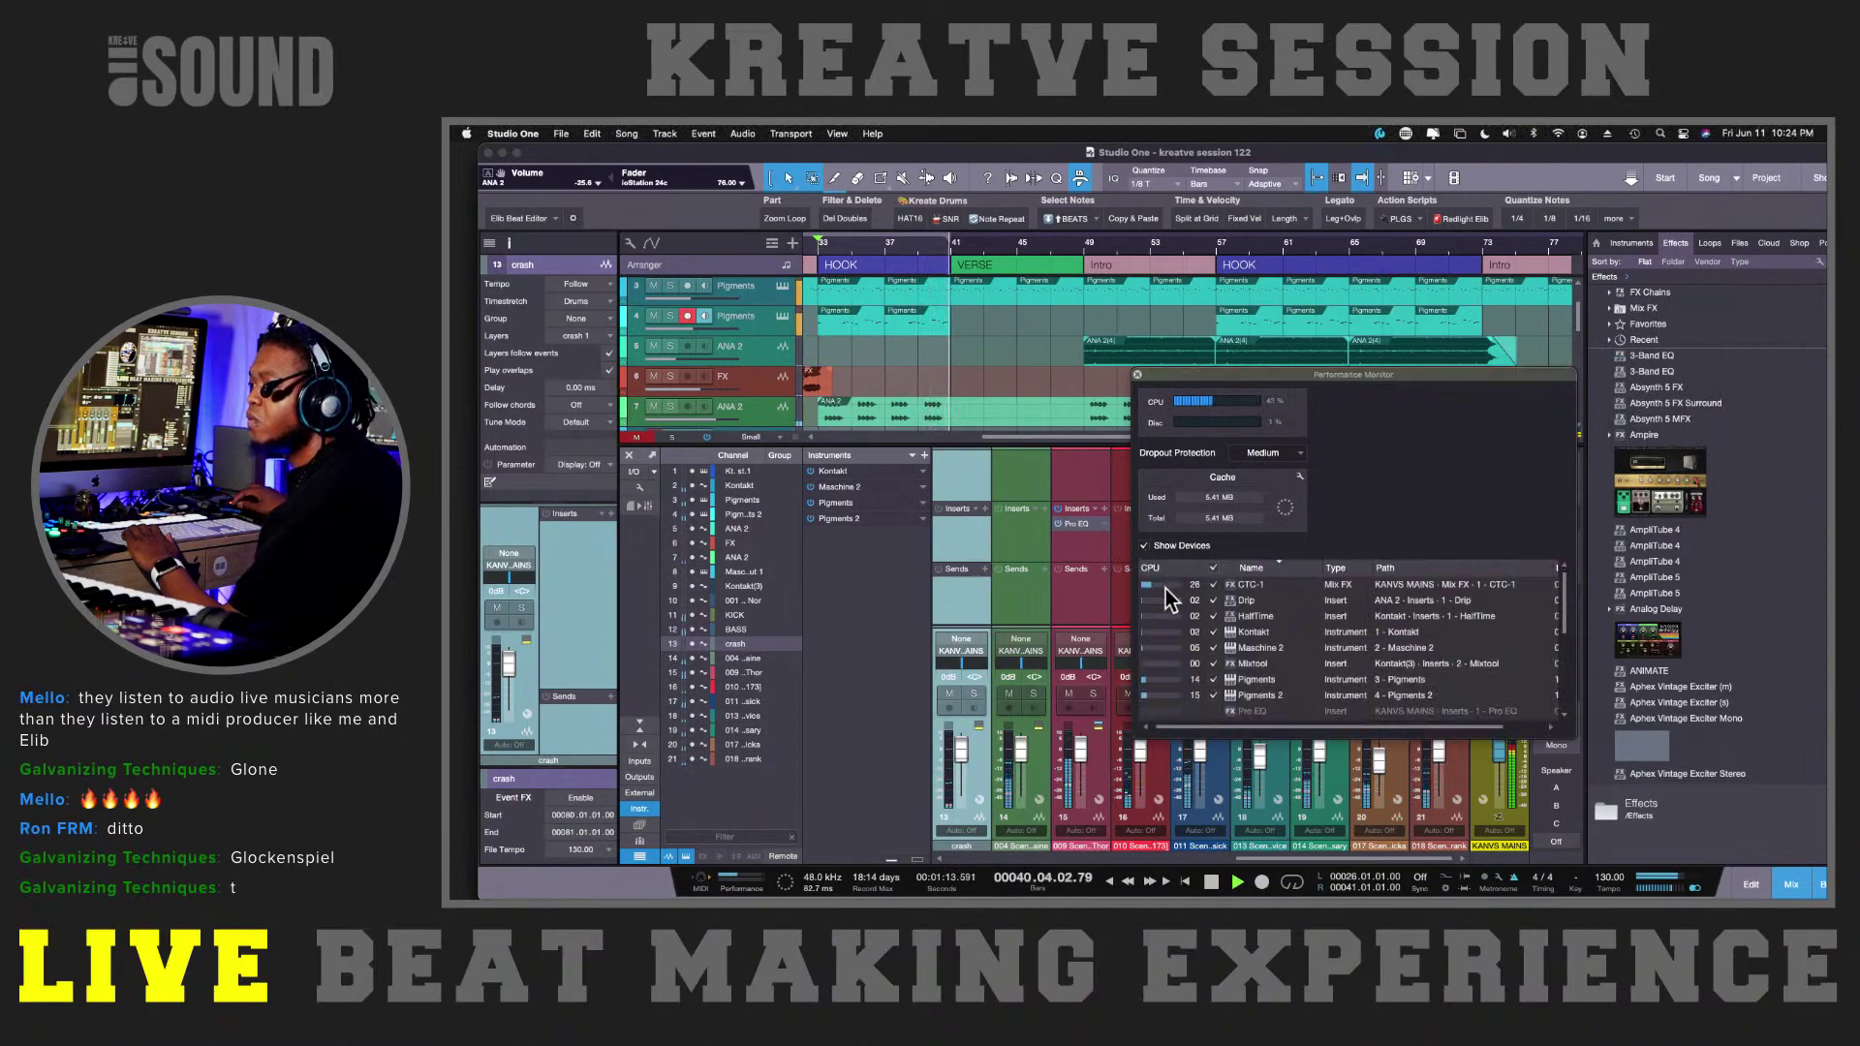
# - Examine the per-device CPU load list in the Performance Monitor, then close the monitor
pyautogui.scroll(-5, 1302, 630)
pyautogui.scroll(5, 1333, 631)
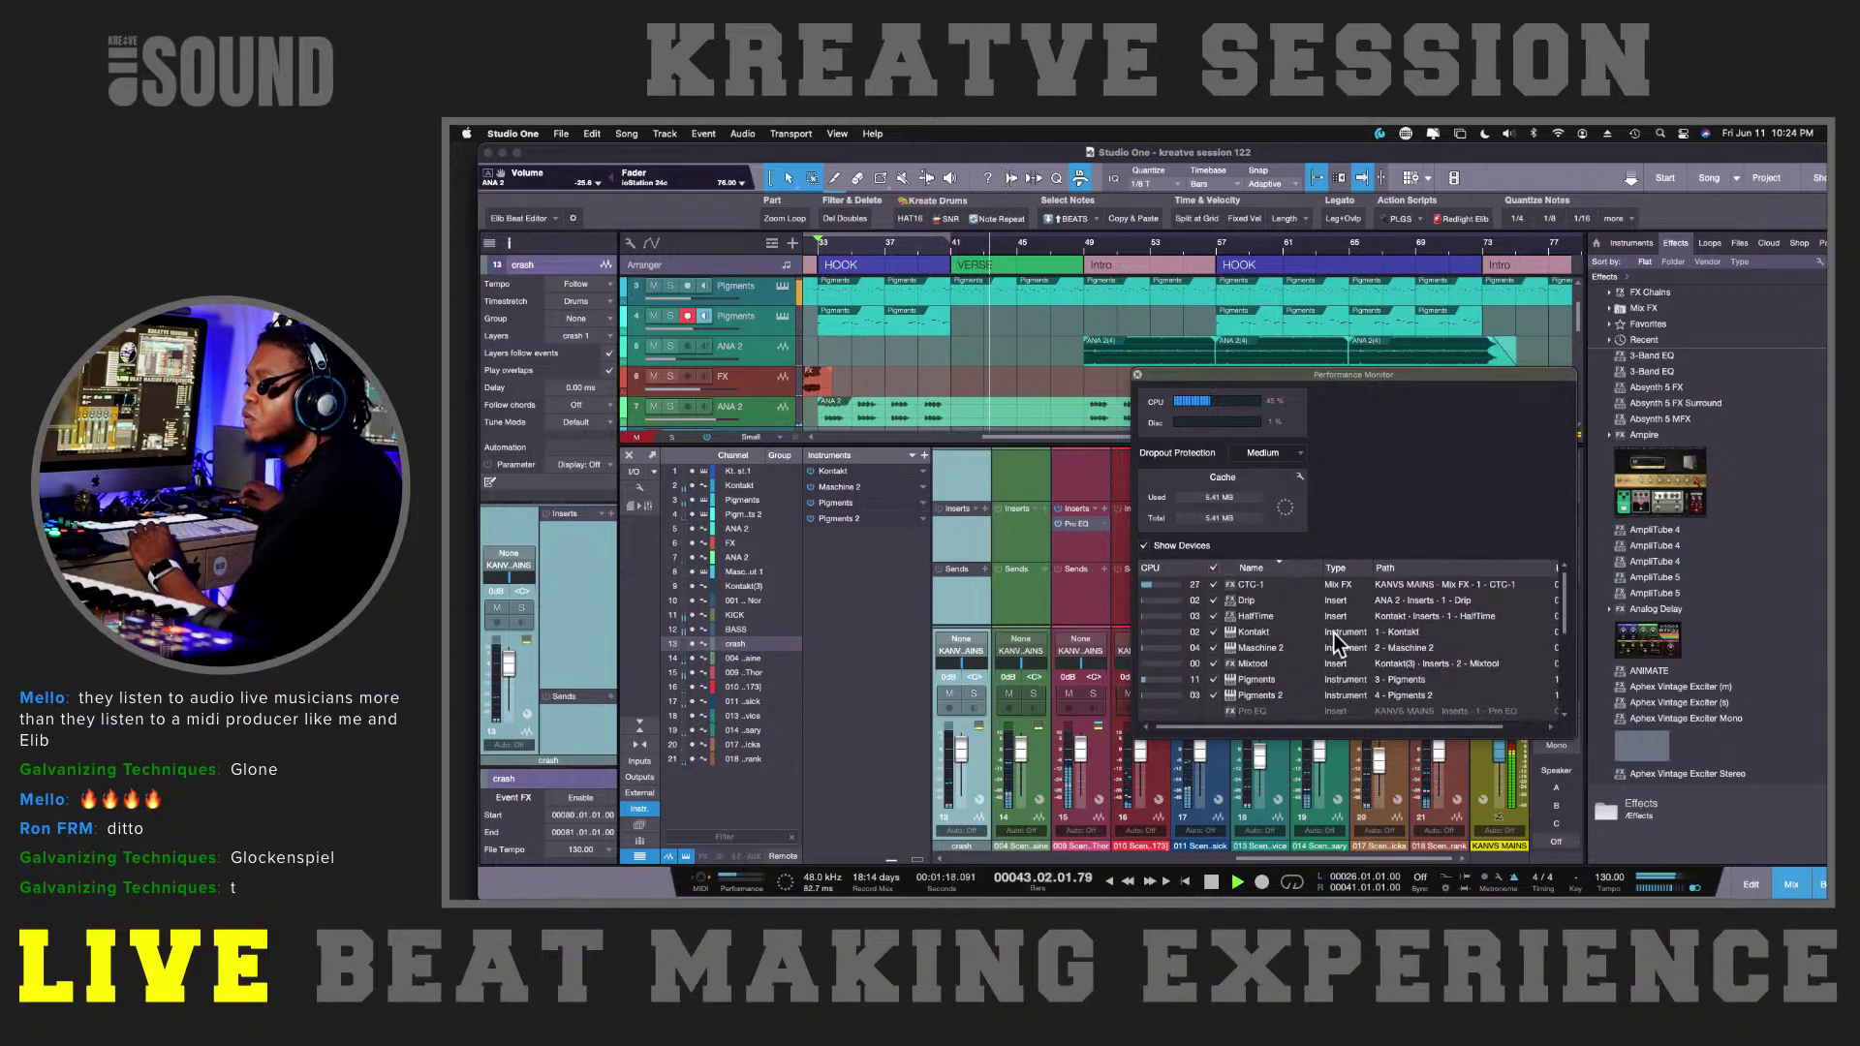
pyautogui.click(1138, 375)
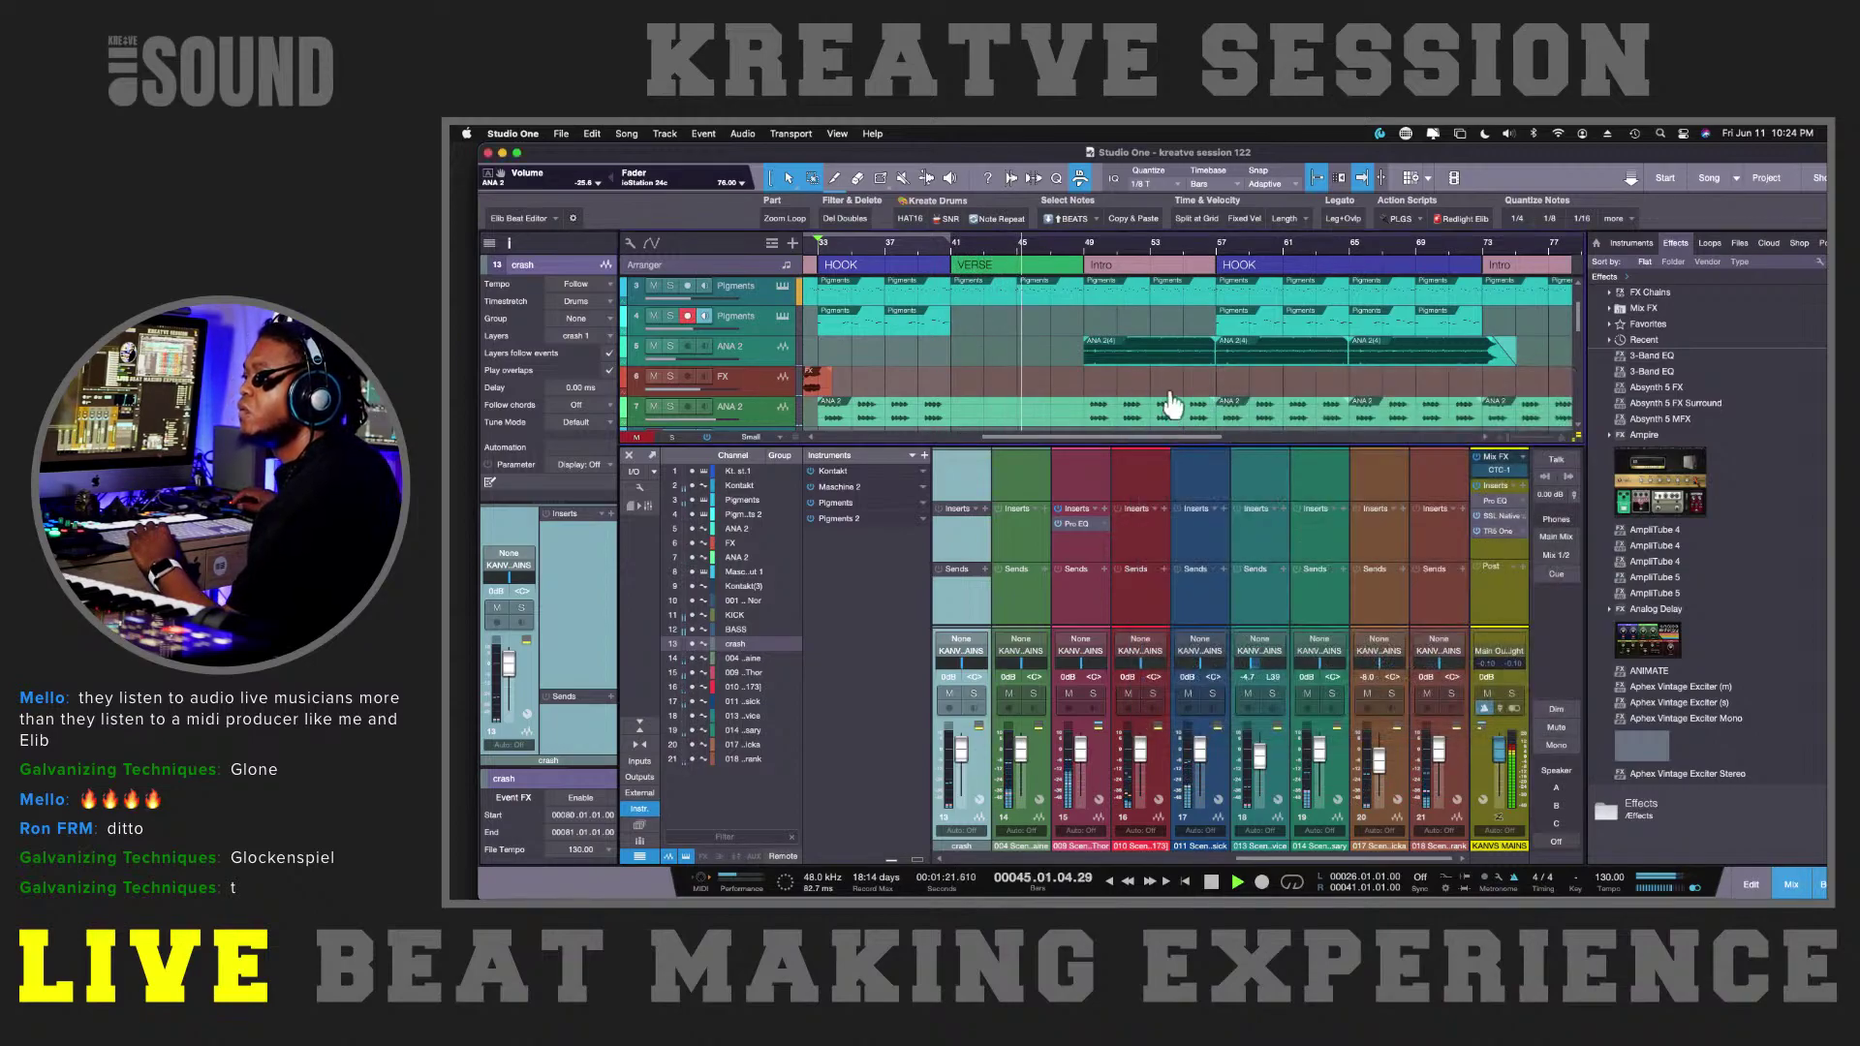
# - Zoom the arrangement out horizontally, hide the mixer, and show the lower drum and bass tracks at normal height
pyautogui.press('w')
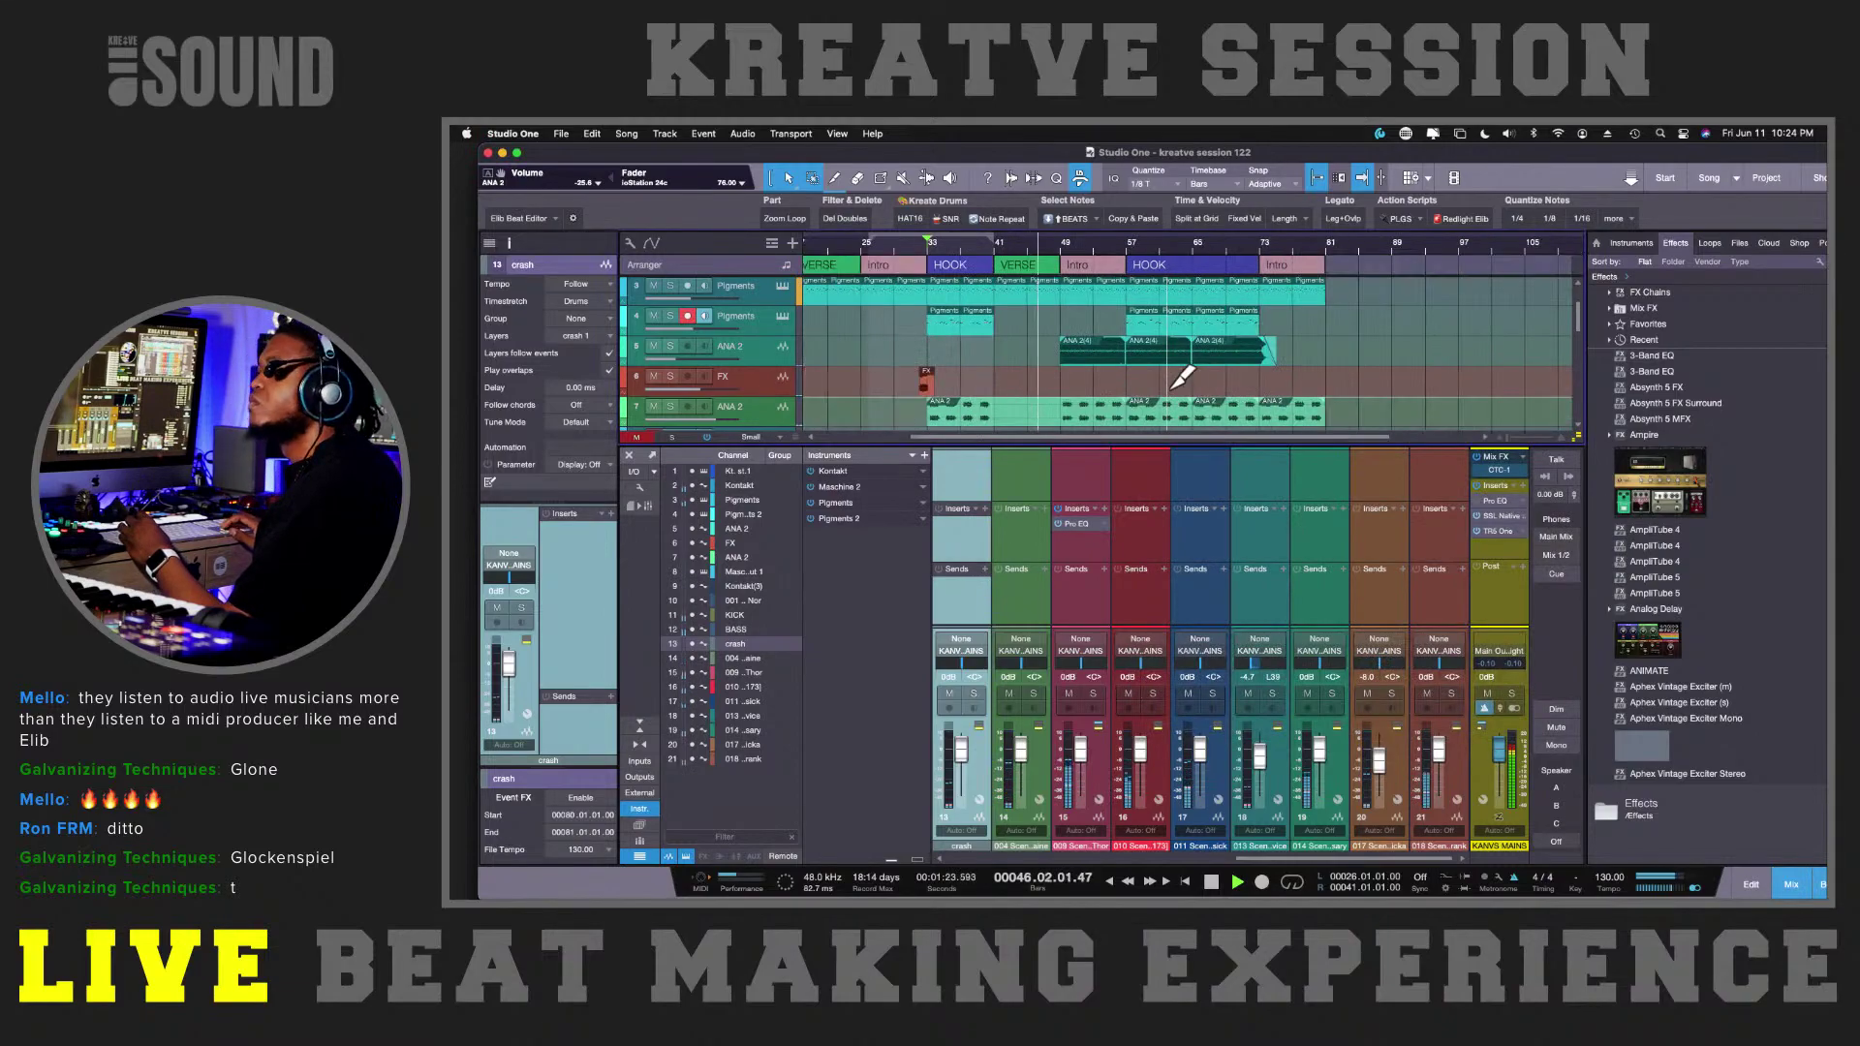
pyautogui.scroll(-2, 1170, 390)
pyautogui.scroll(-2, 1172, 398)
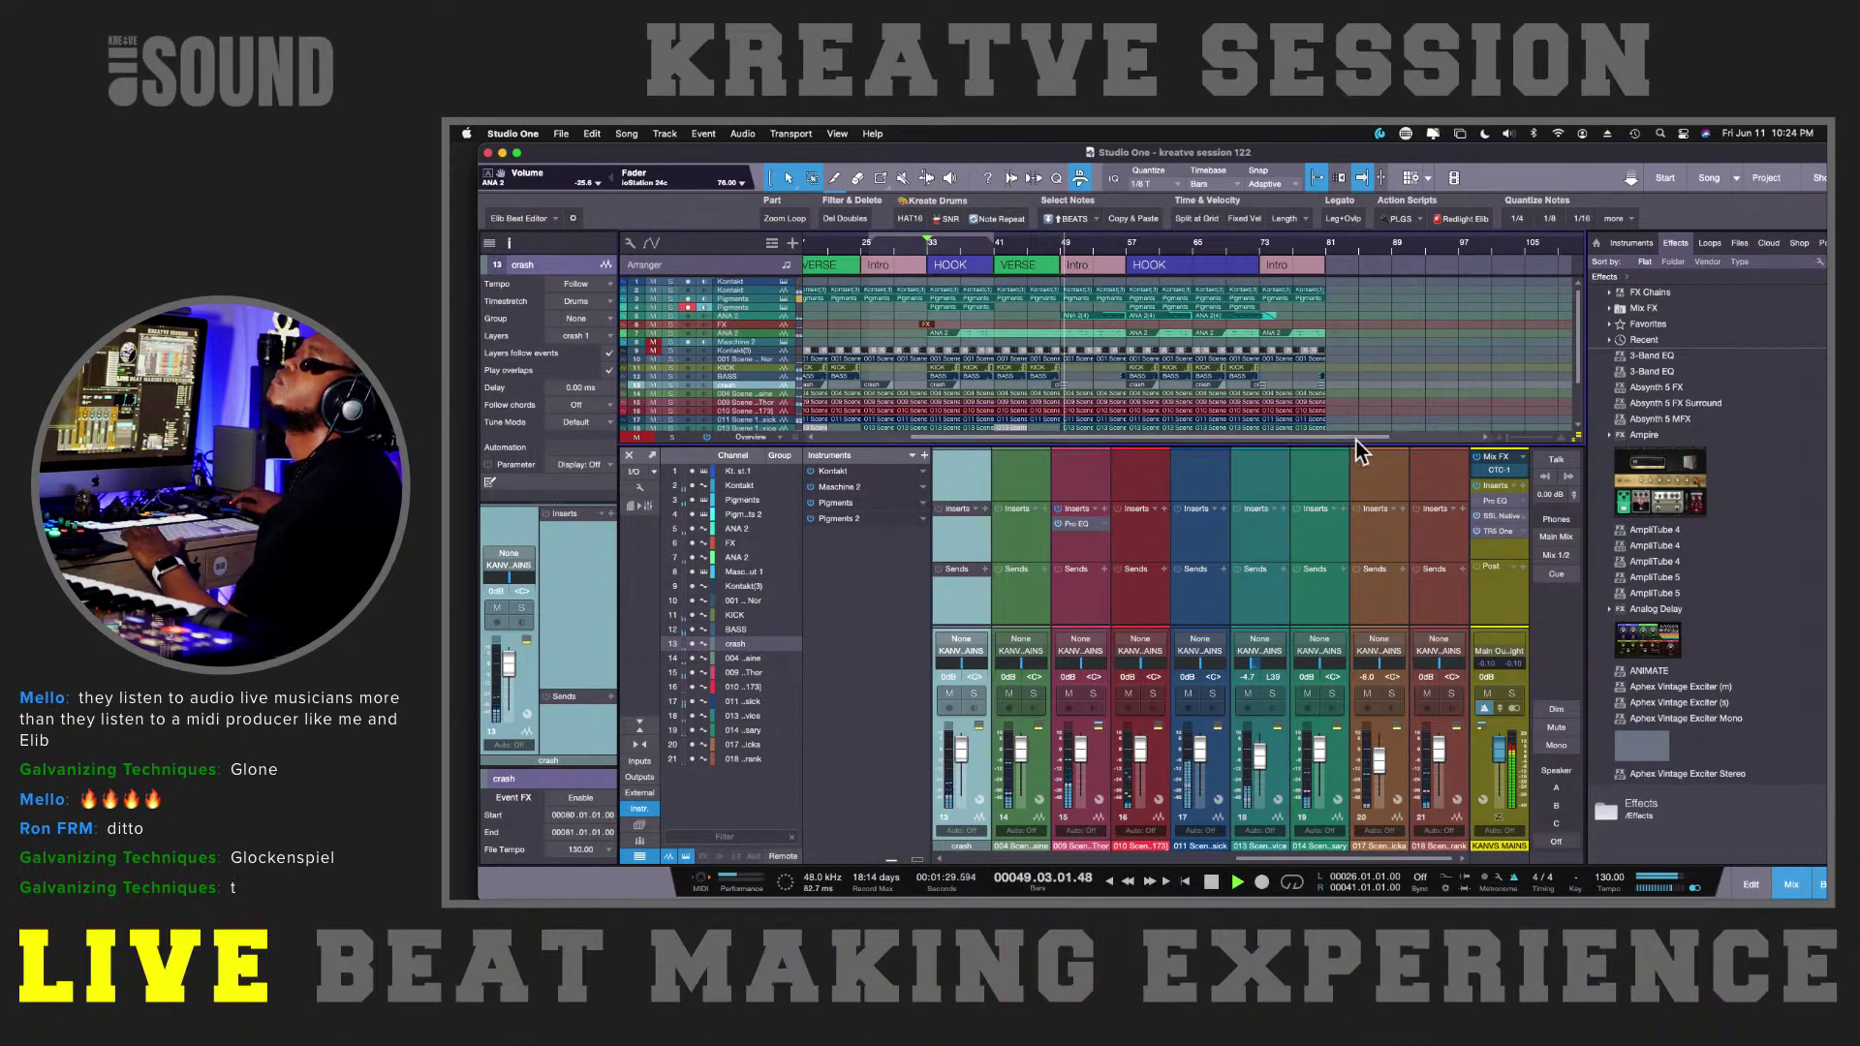
pyautogui.moveTo(1357, 439); pyautogui.dragTo(1351, 509)
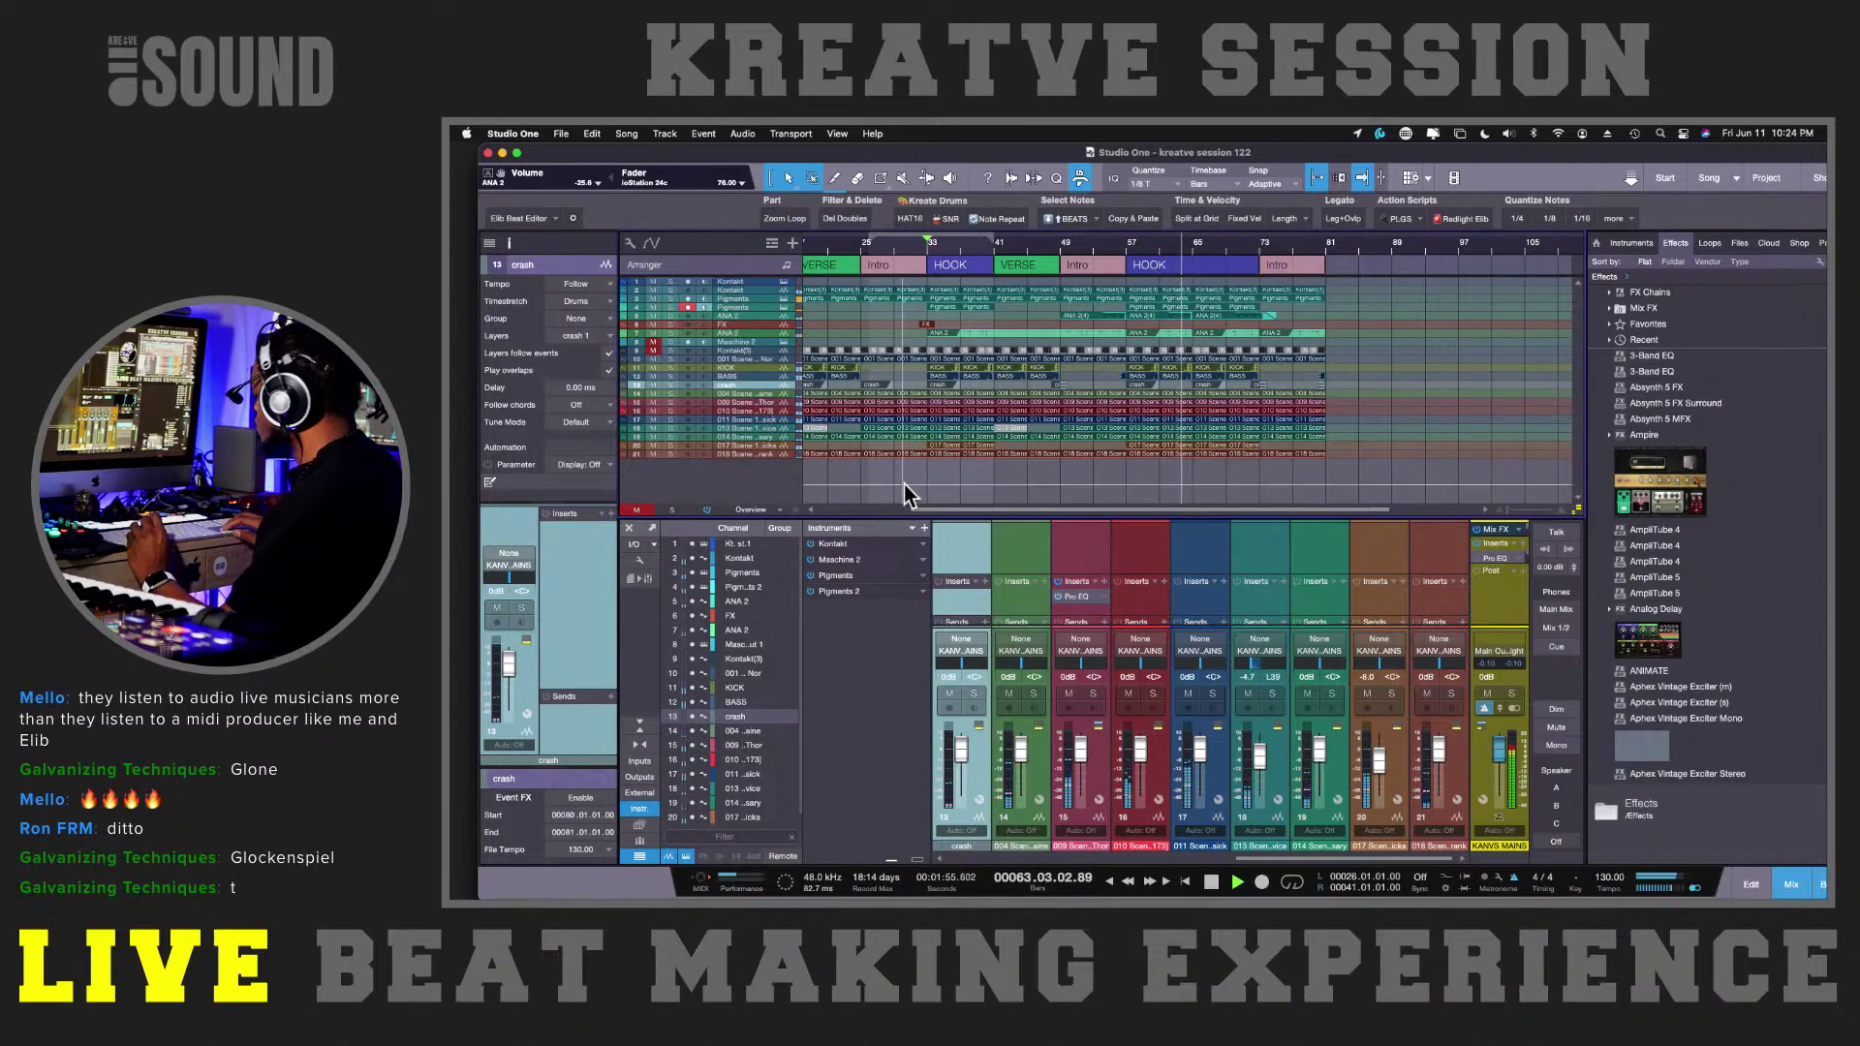
pyautogui.scroll(3, 903, 485)
pyautogui.scroll(2, 918, 471)
pyautogui.press('F3')
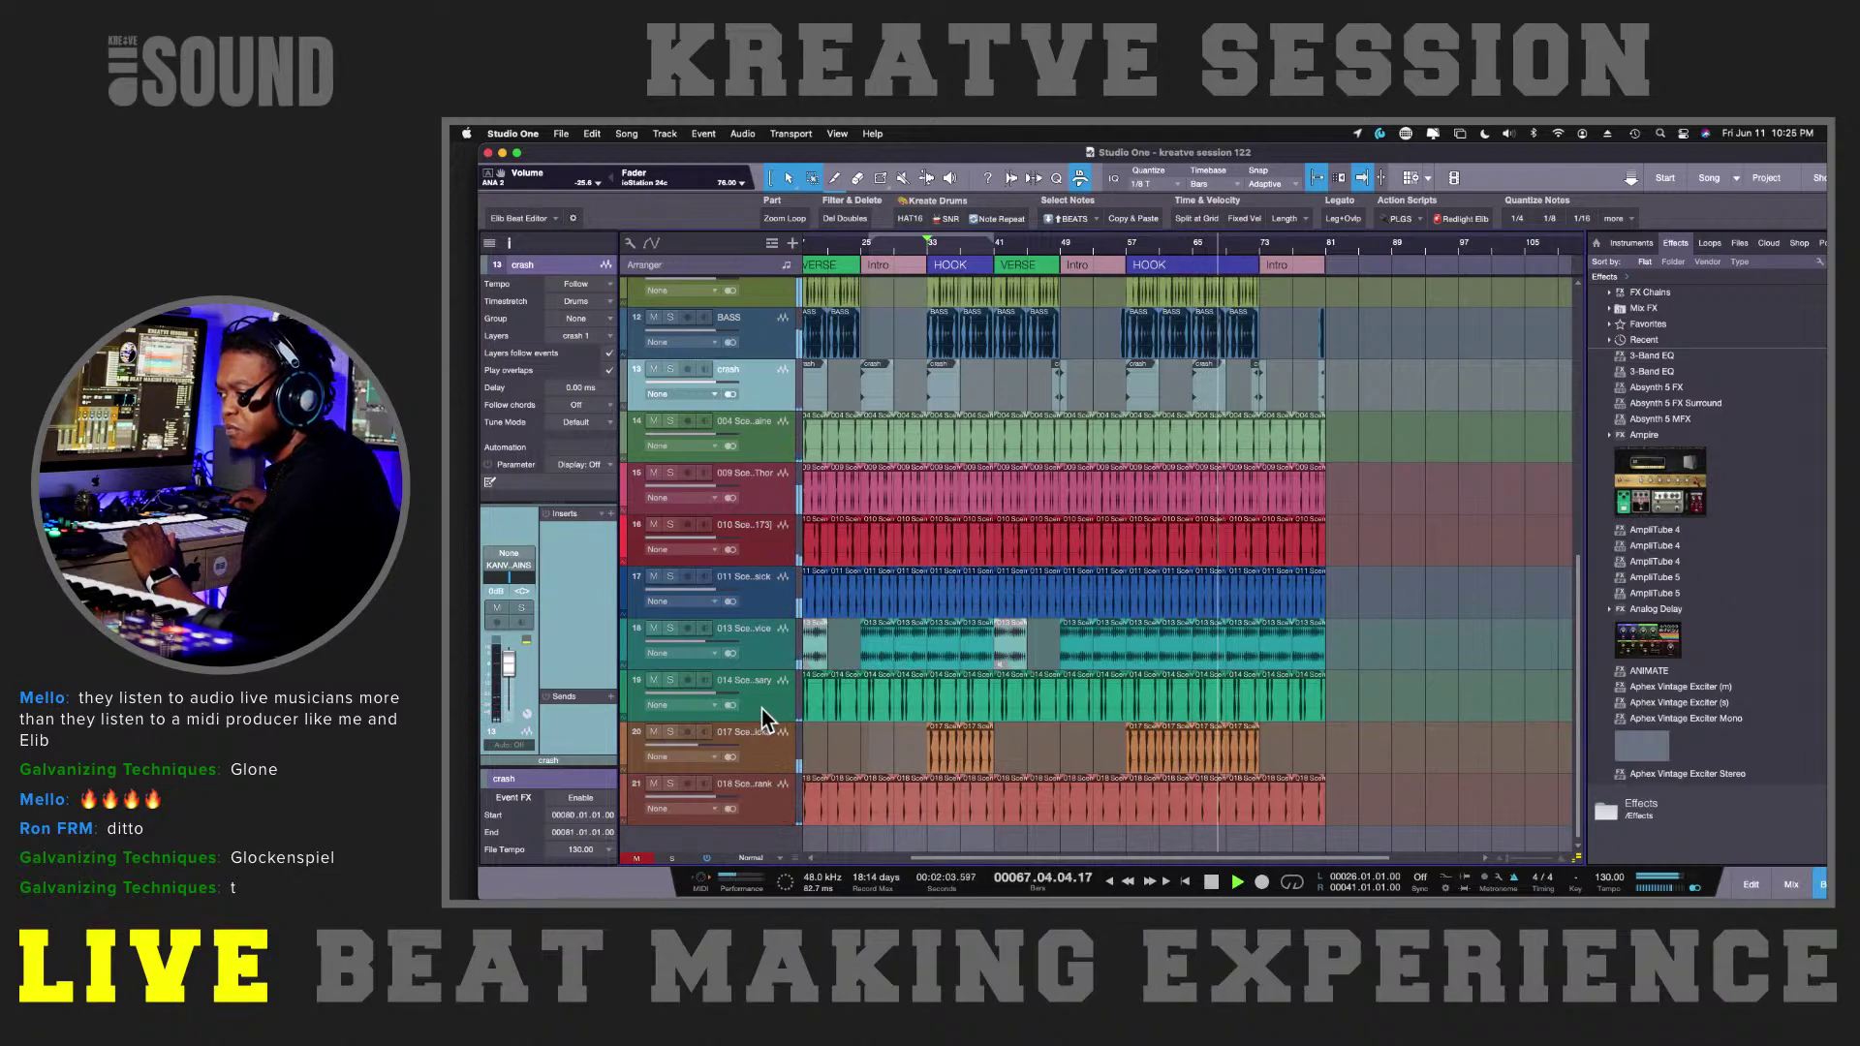
# - Switch the BASS track to mono, replay from the first hook, and set its volume to -4.4 dB
pyautogui.scroll(1, 822, 562)
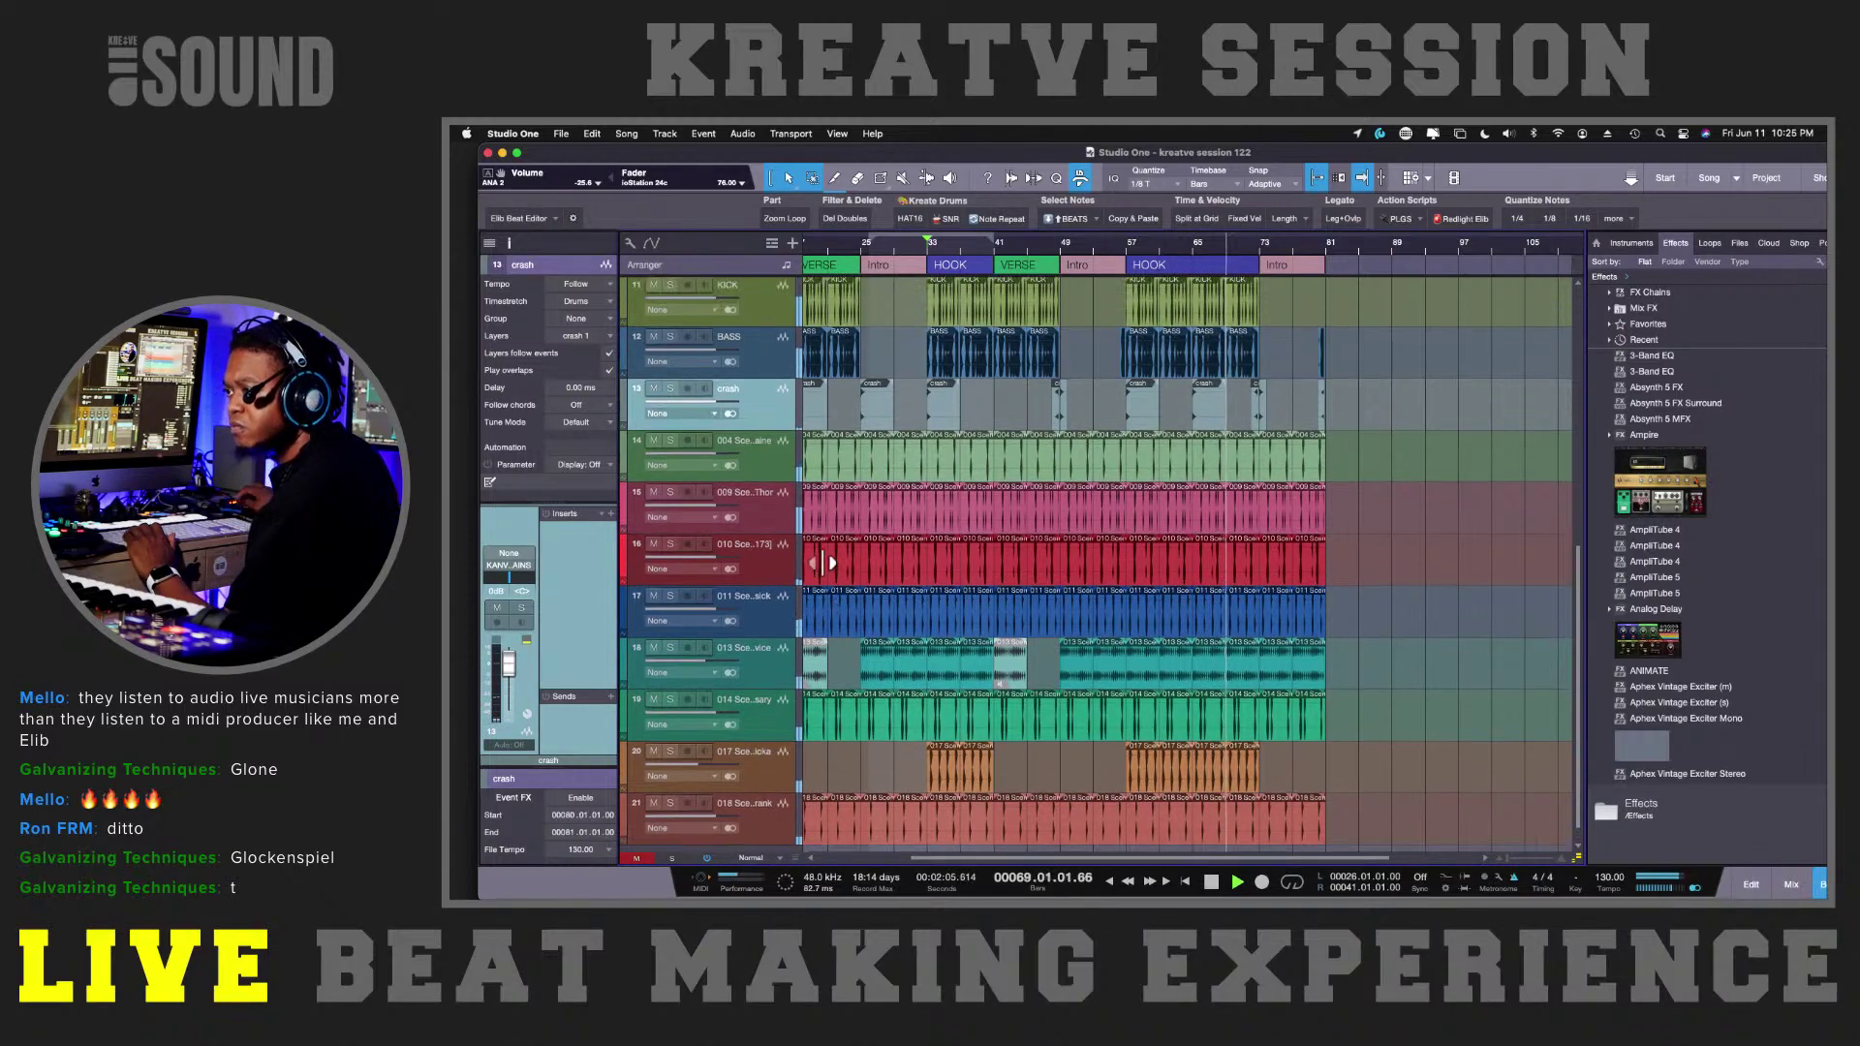
pyautogui.click(764, 368)
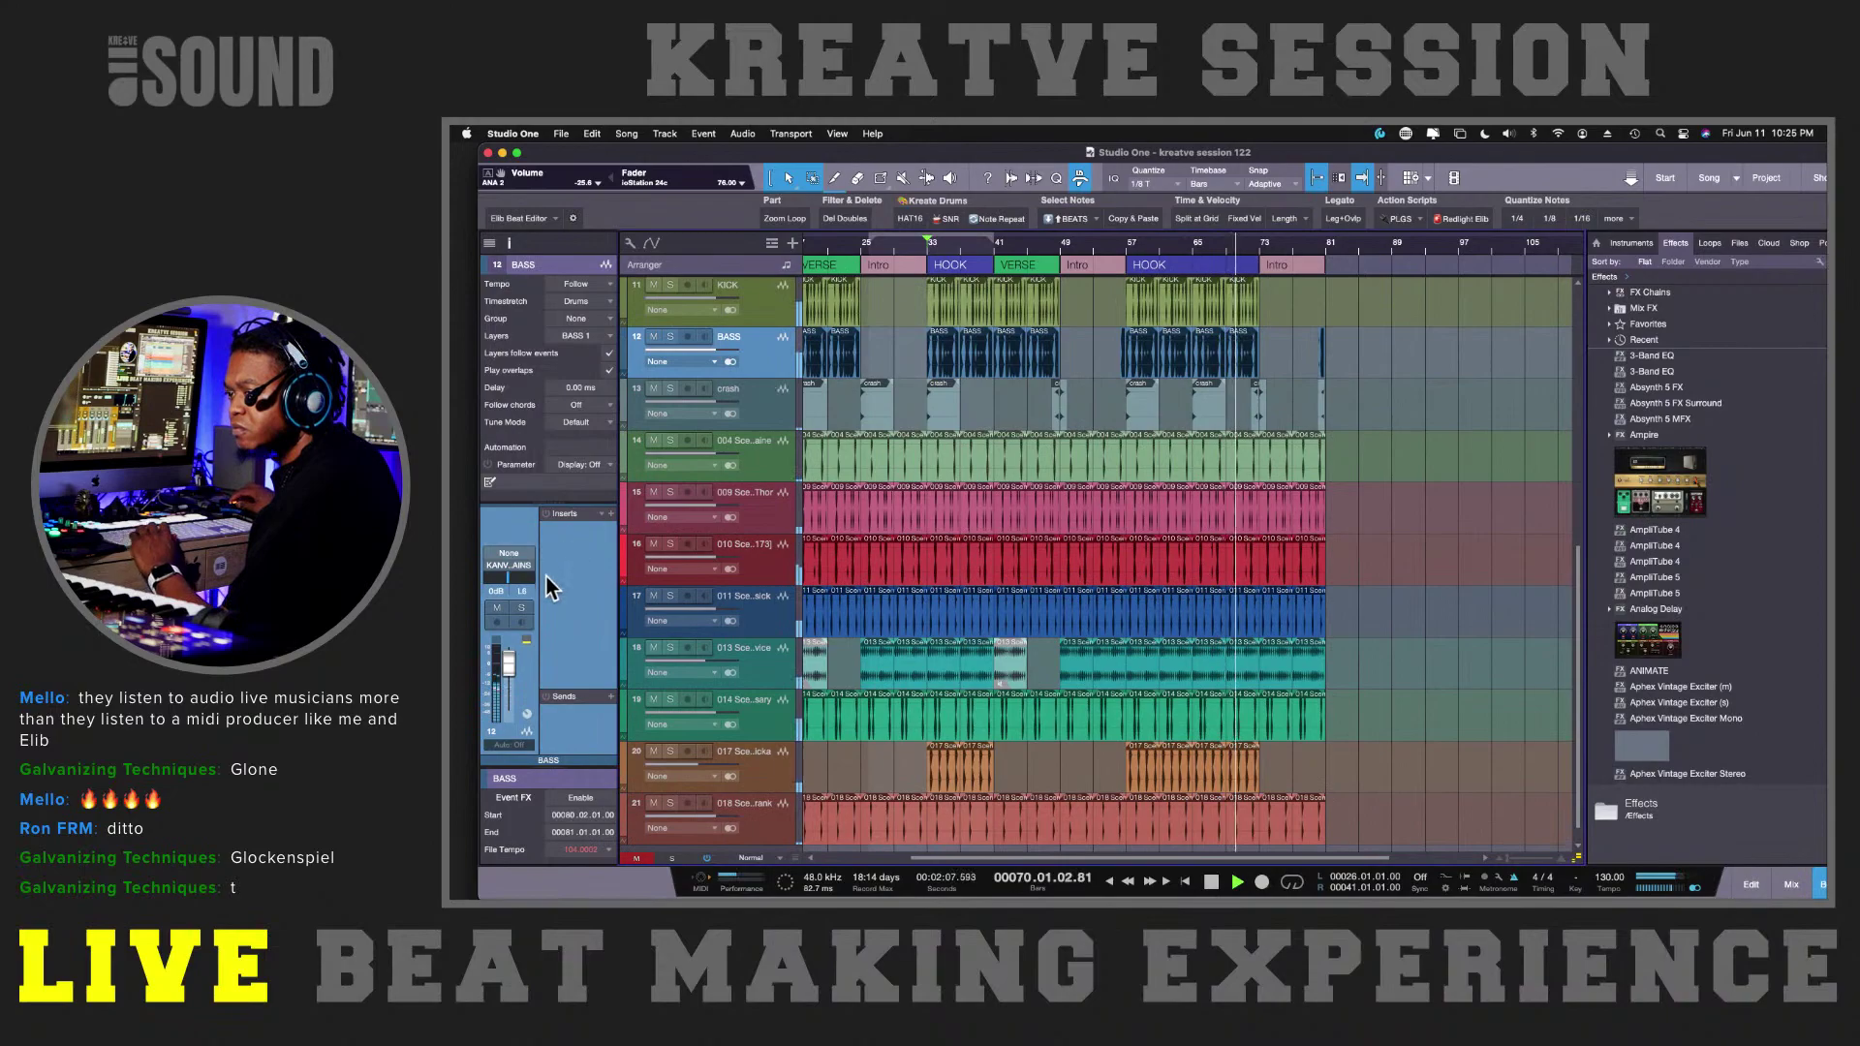
pyautogui.click(731, 361)
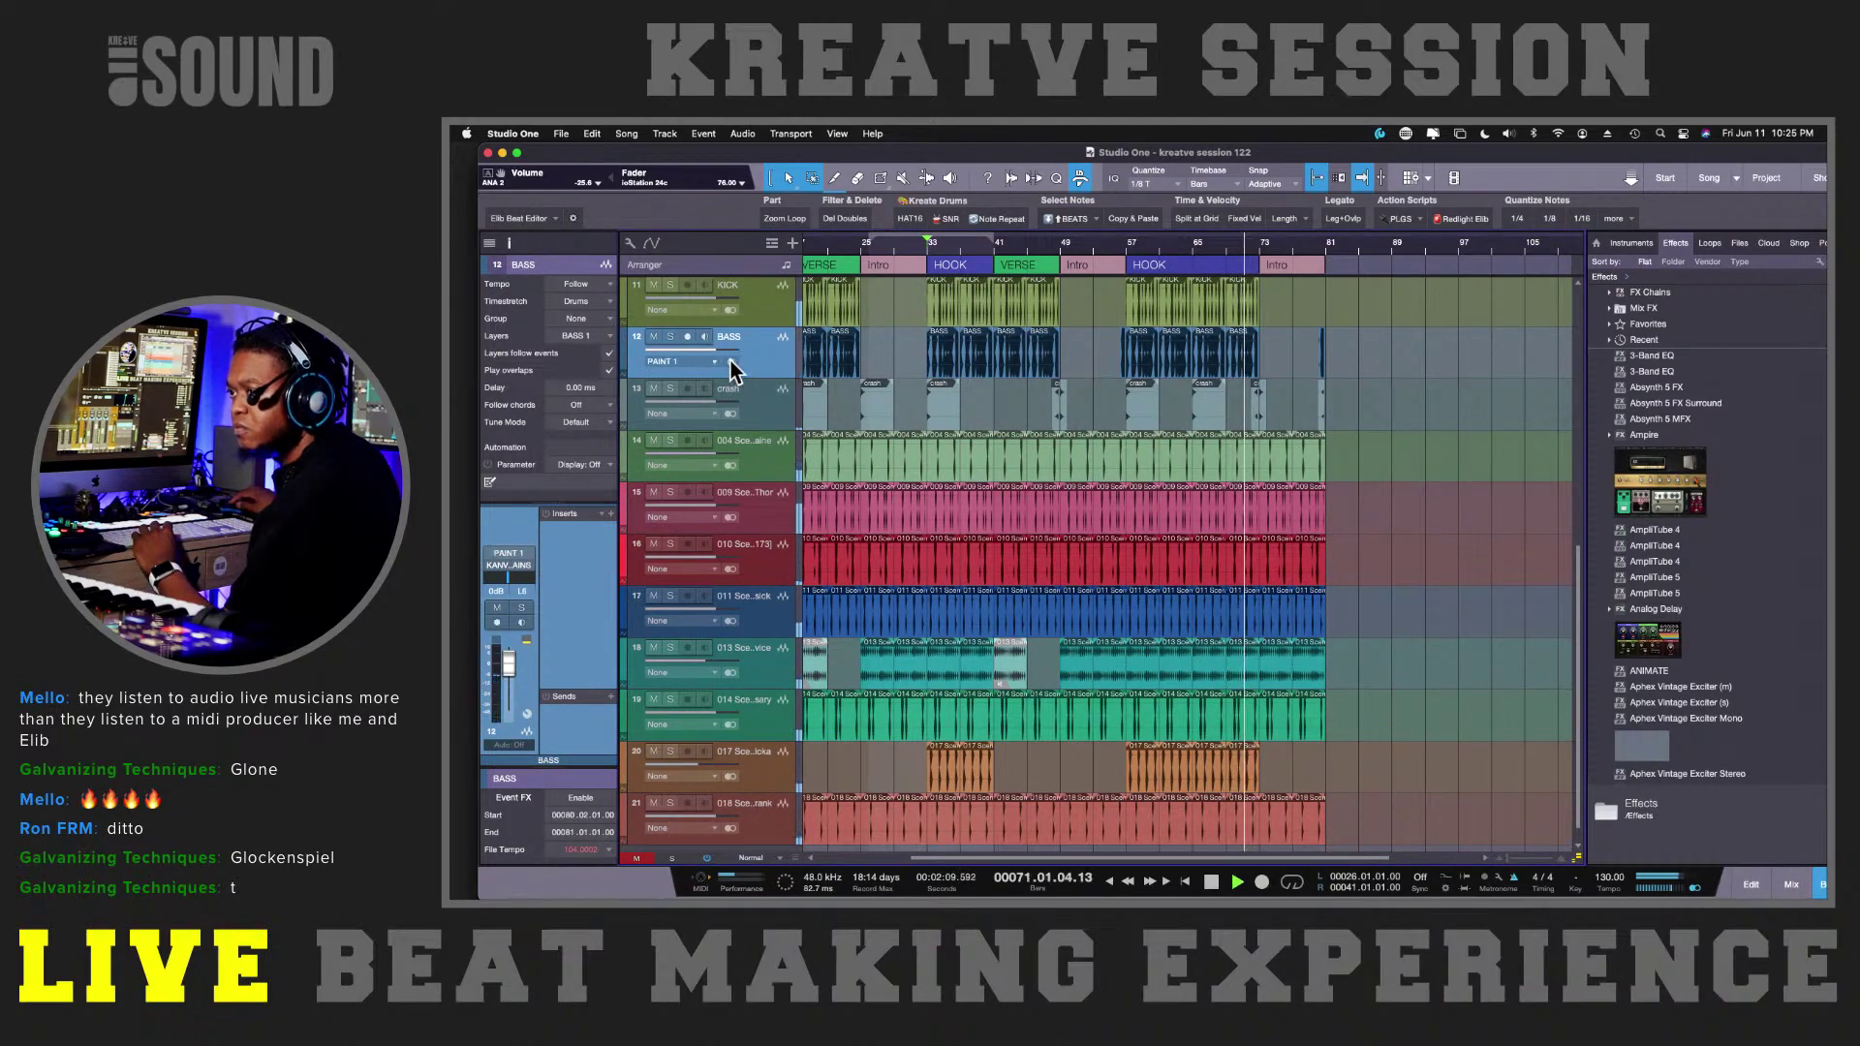
pyautogui.moveTo(694, 356); pyautogui.dragTo(692, 358)
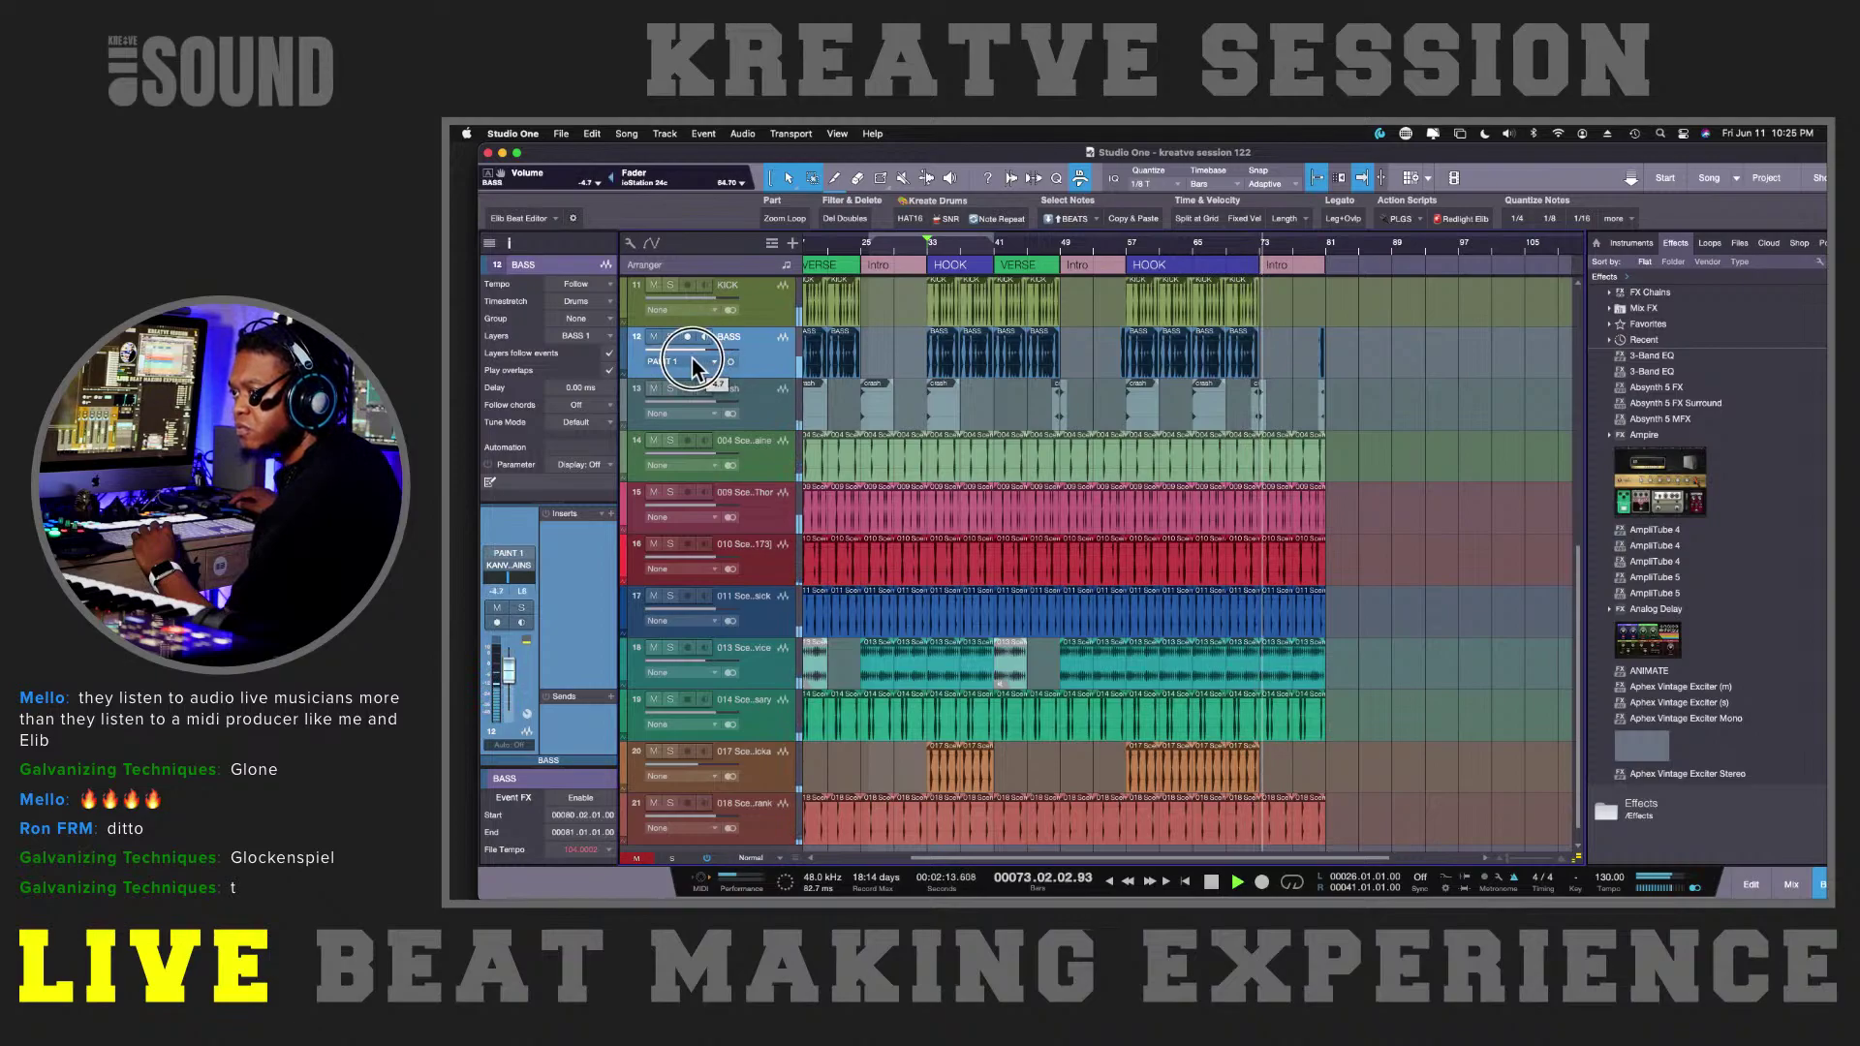
pyautogui.press('space')
pyautogui.press('space')
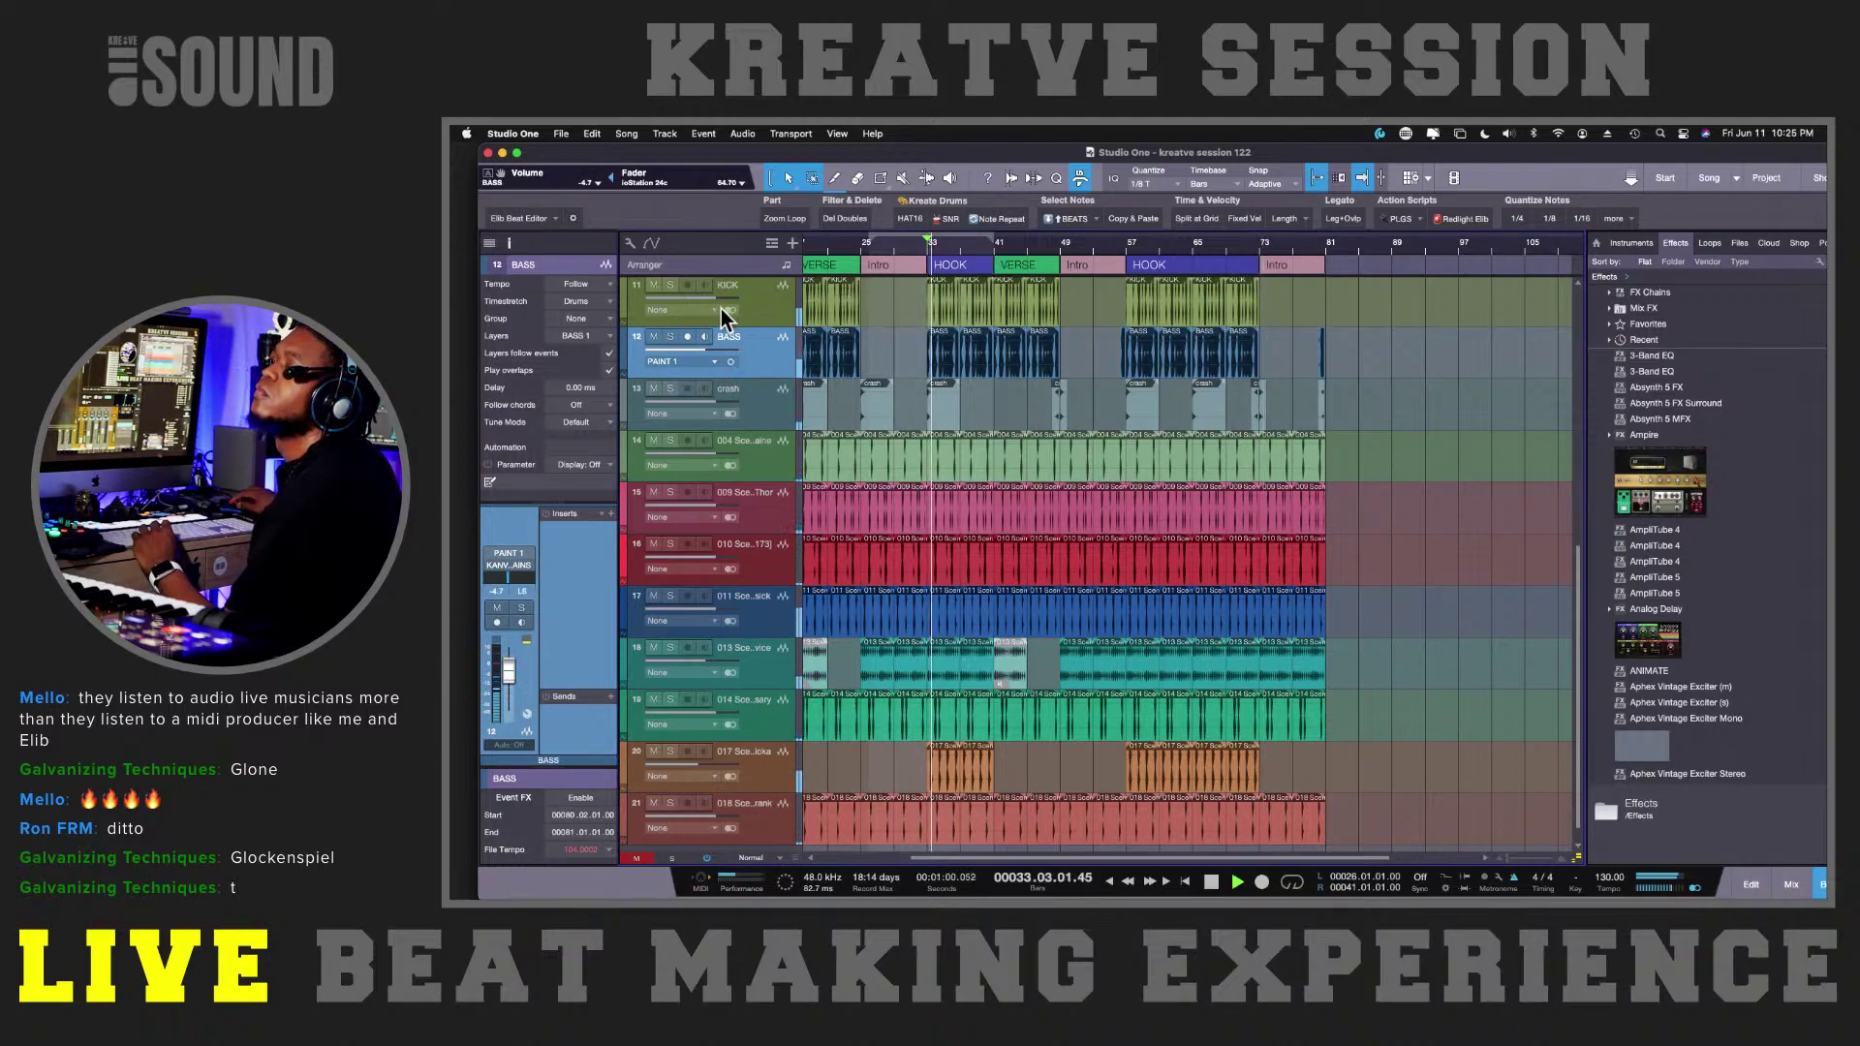
pyautogui.moveTo(705, 347); pyautogui.dragTo(707, 347)
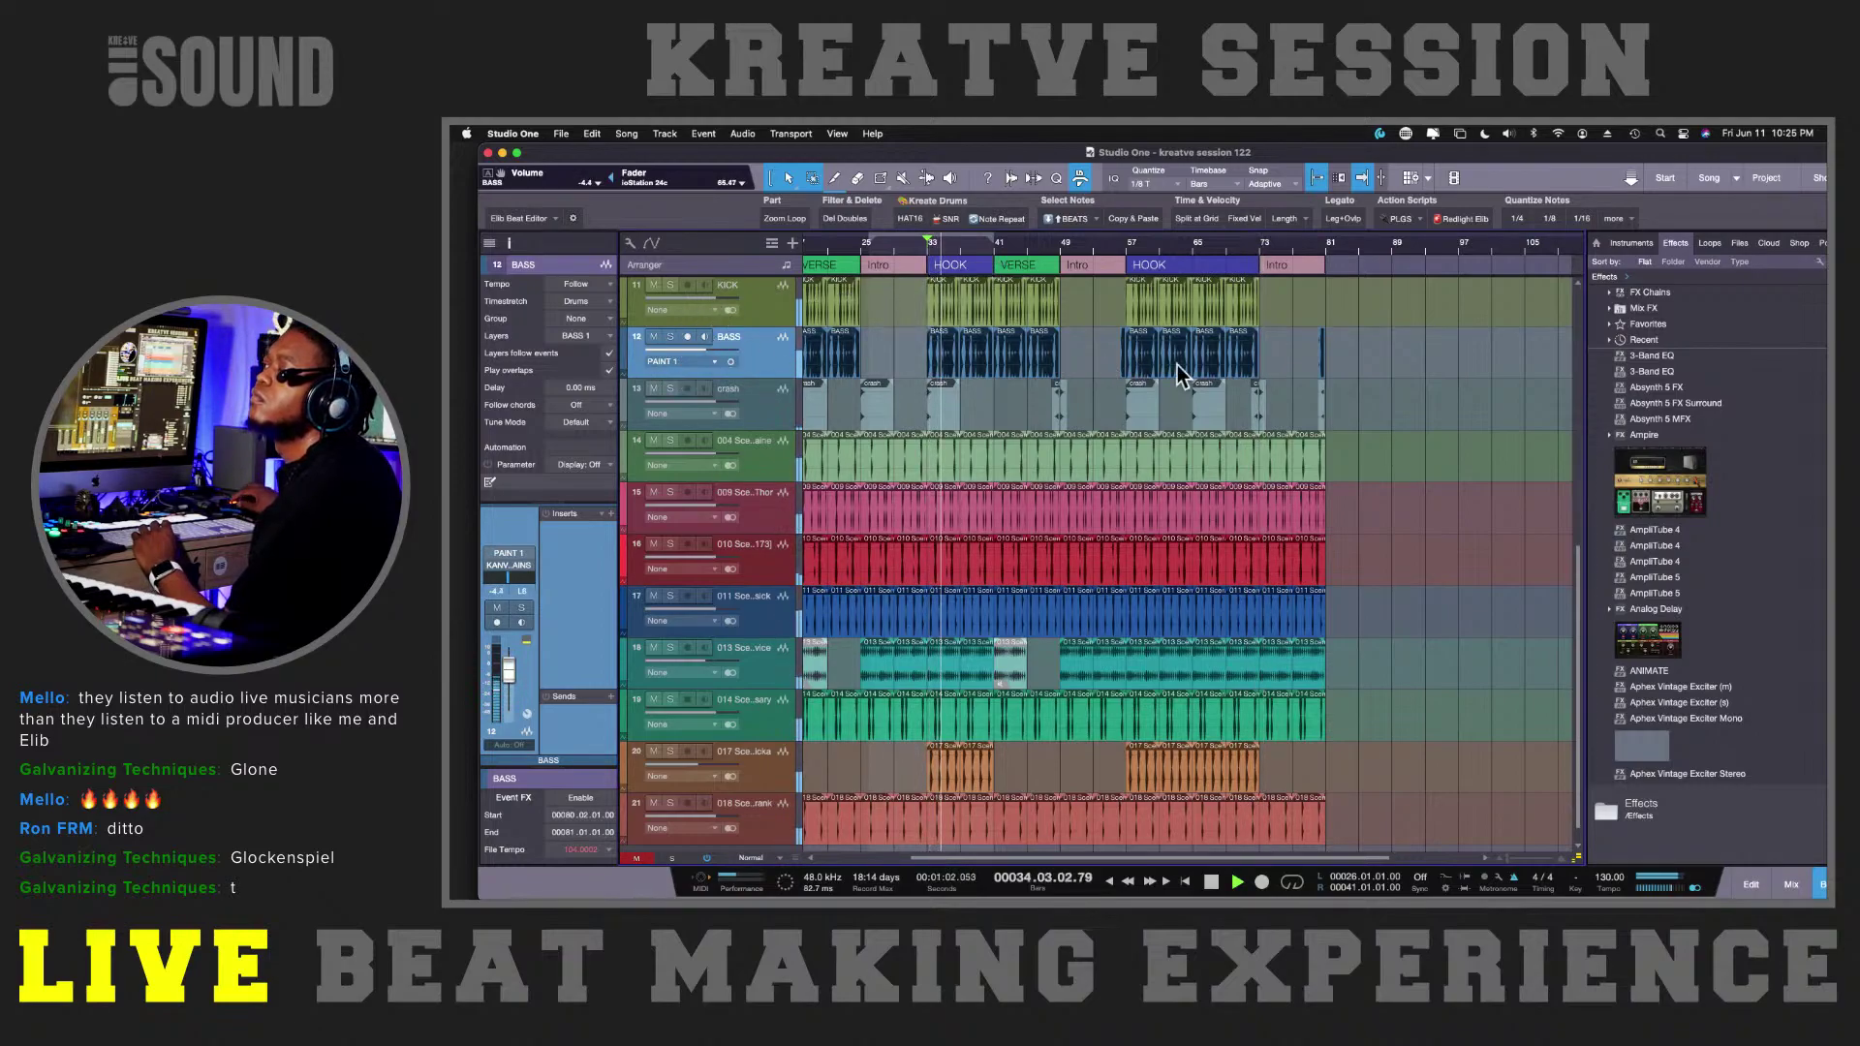
# - Make the window full screen, search the effects for "com", and insert the stock Compressor on the BASS track
pyautogui.click(1646, 243)
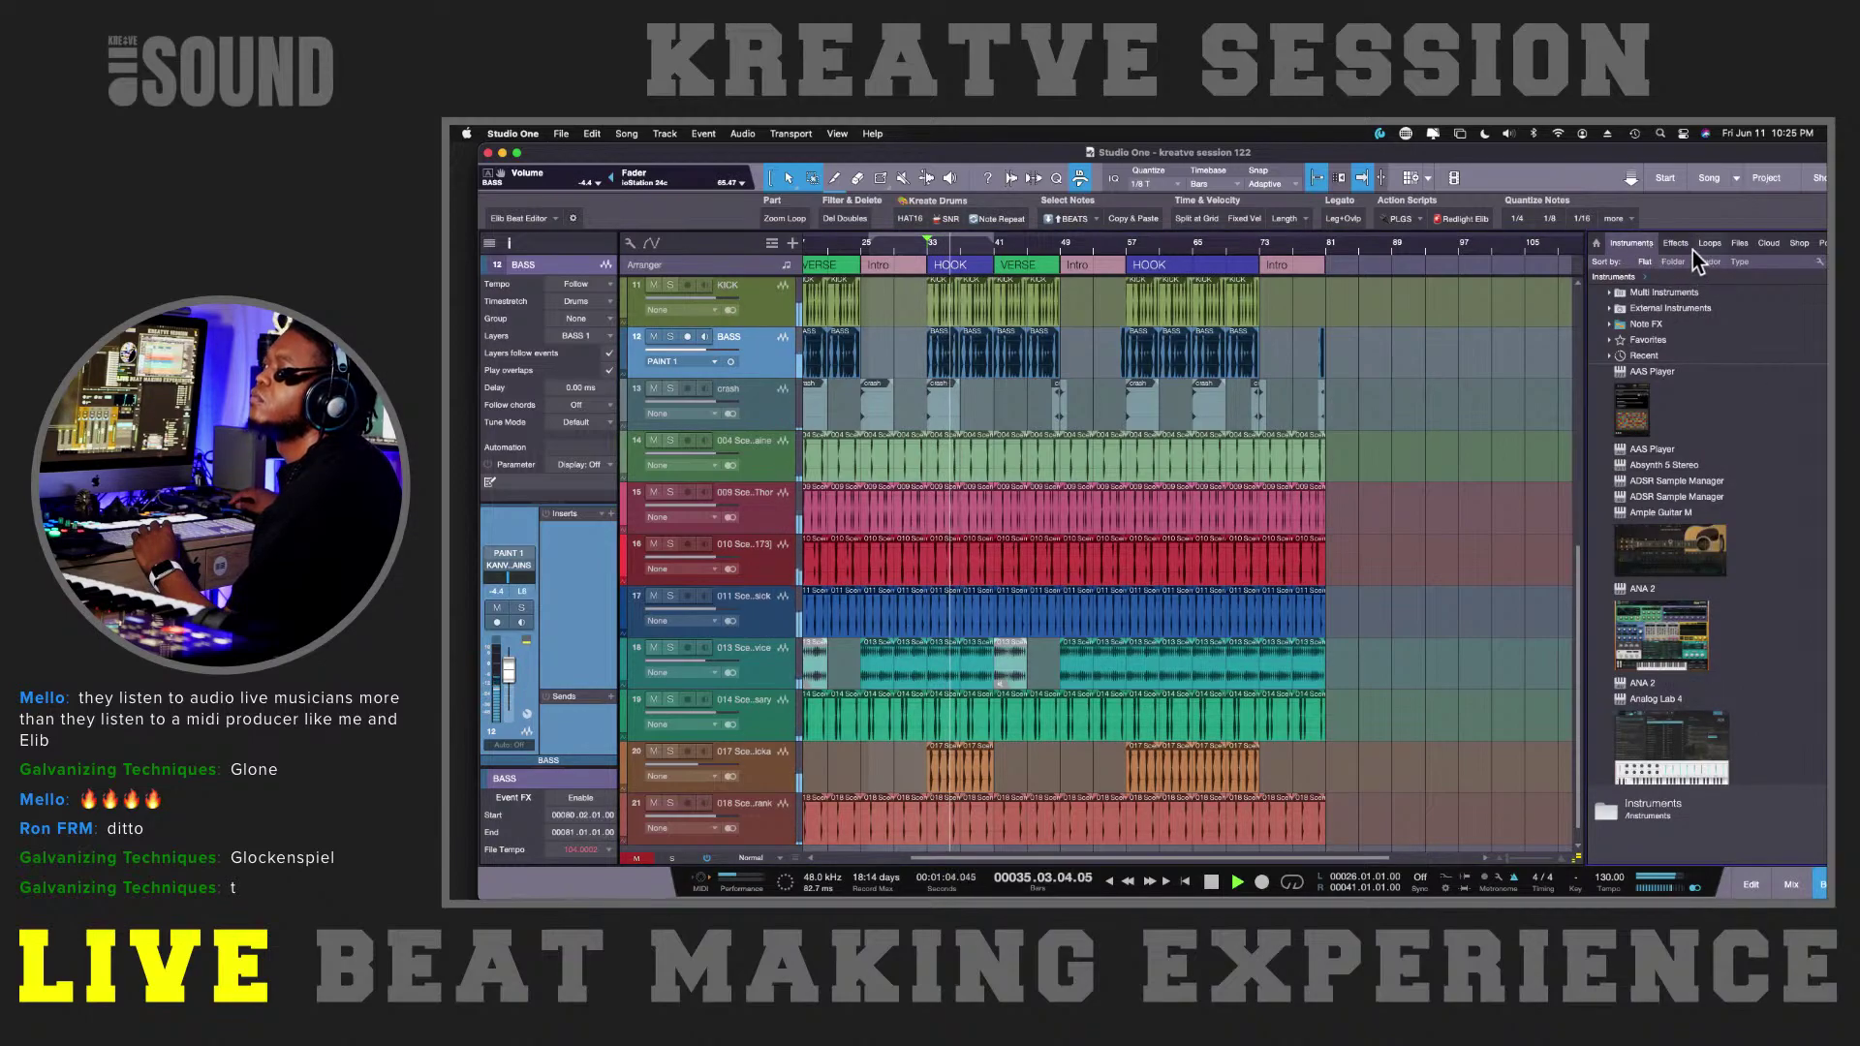
pyautogui.click(1677, 244)
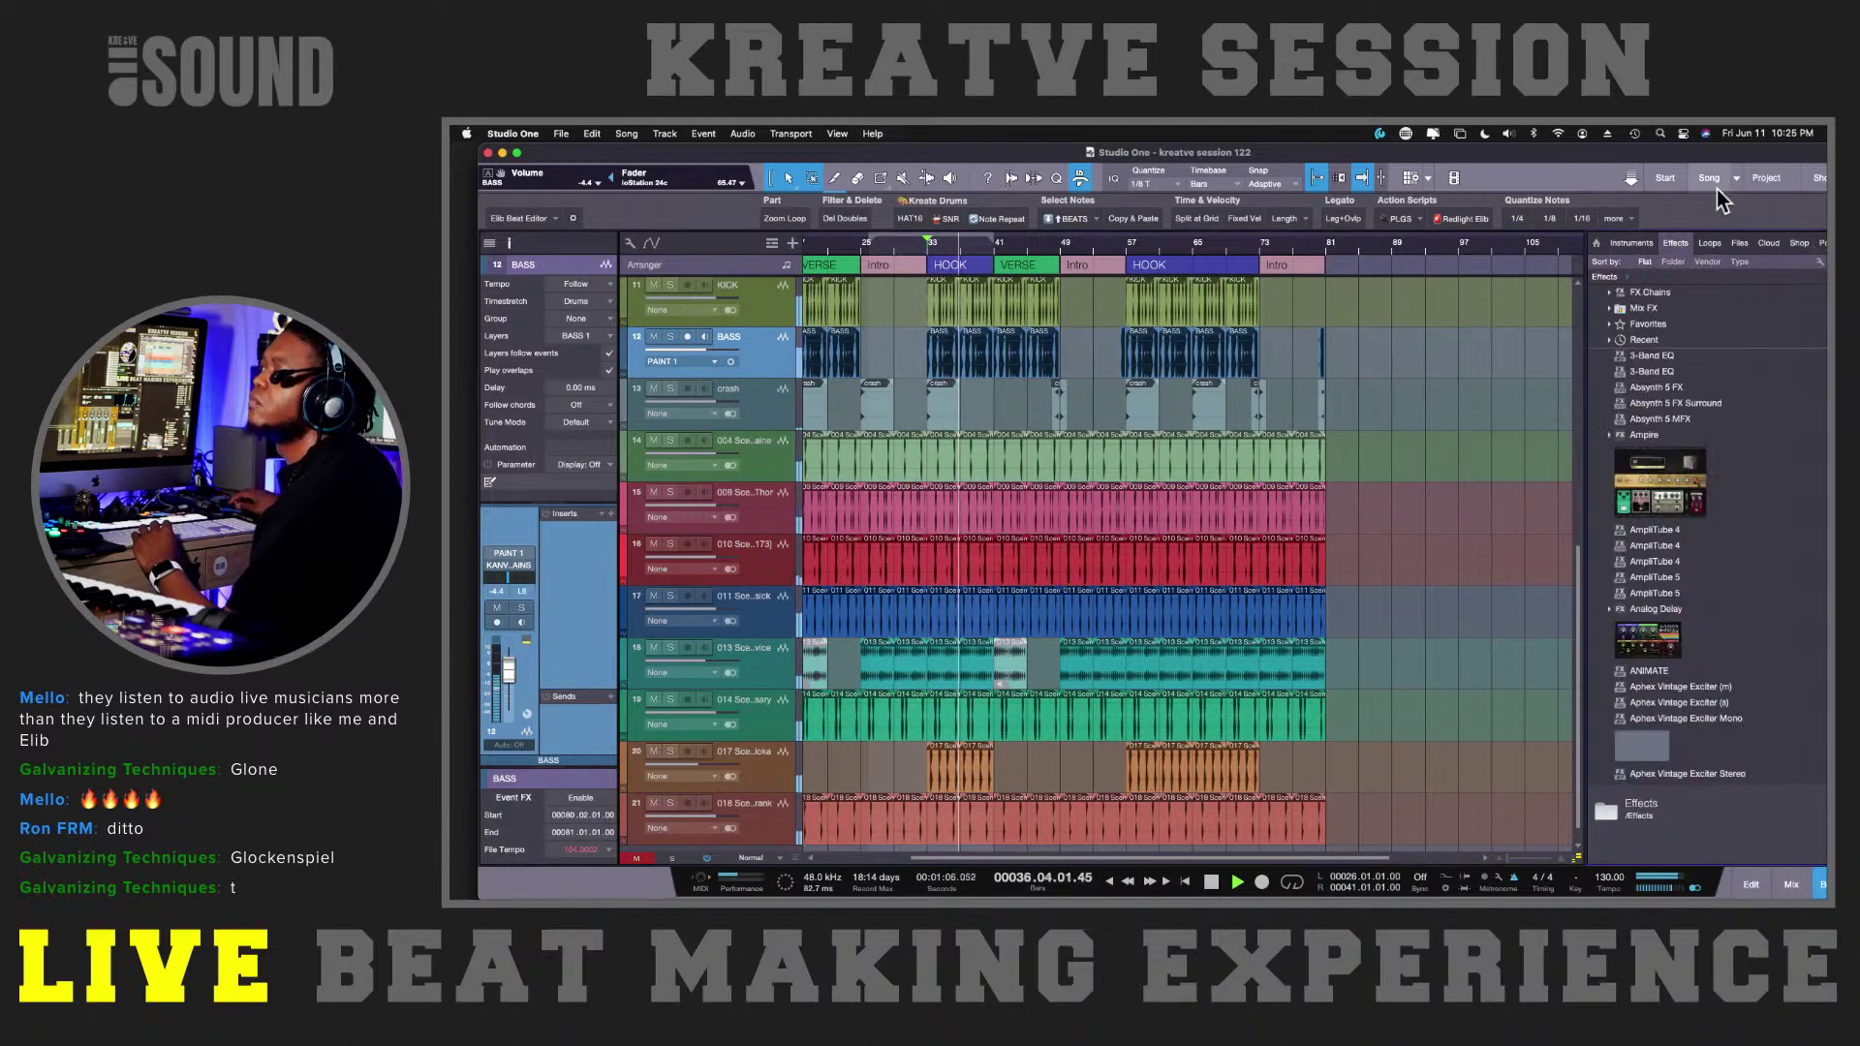
pyautogui.click(517, 153)
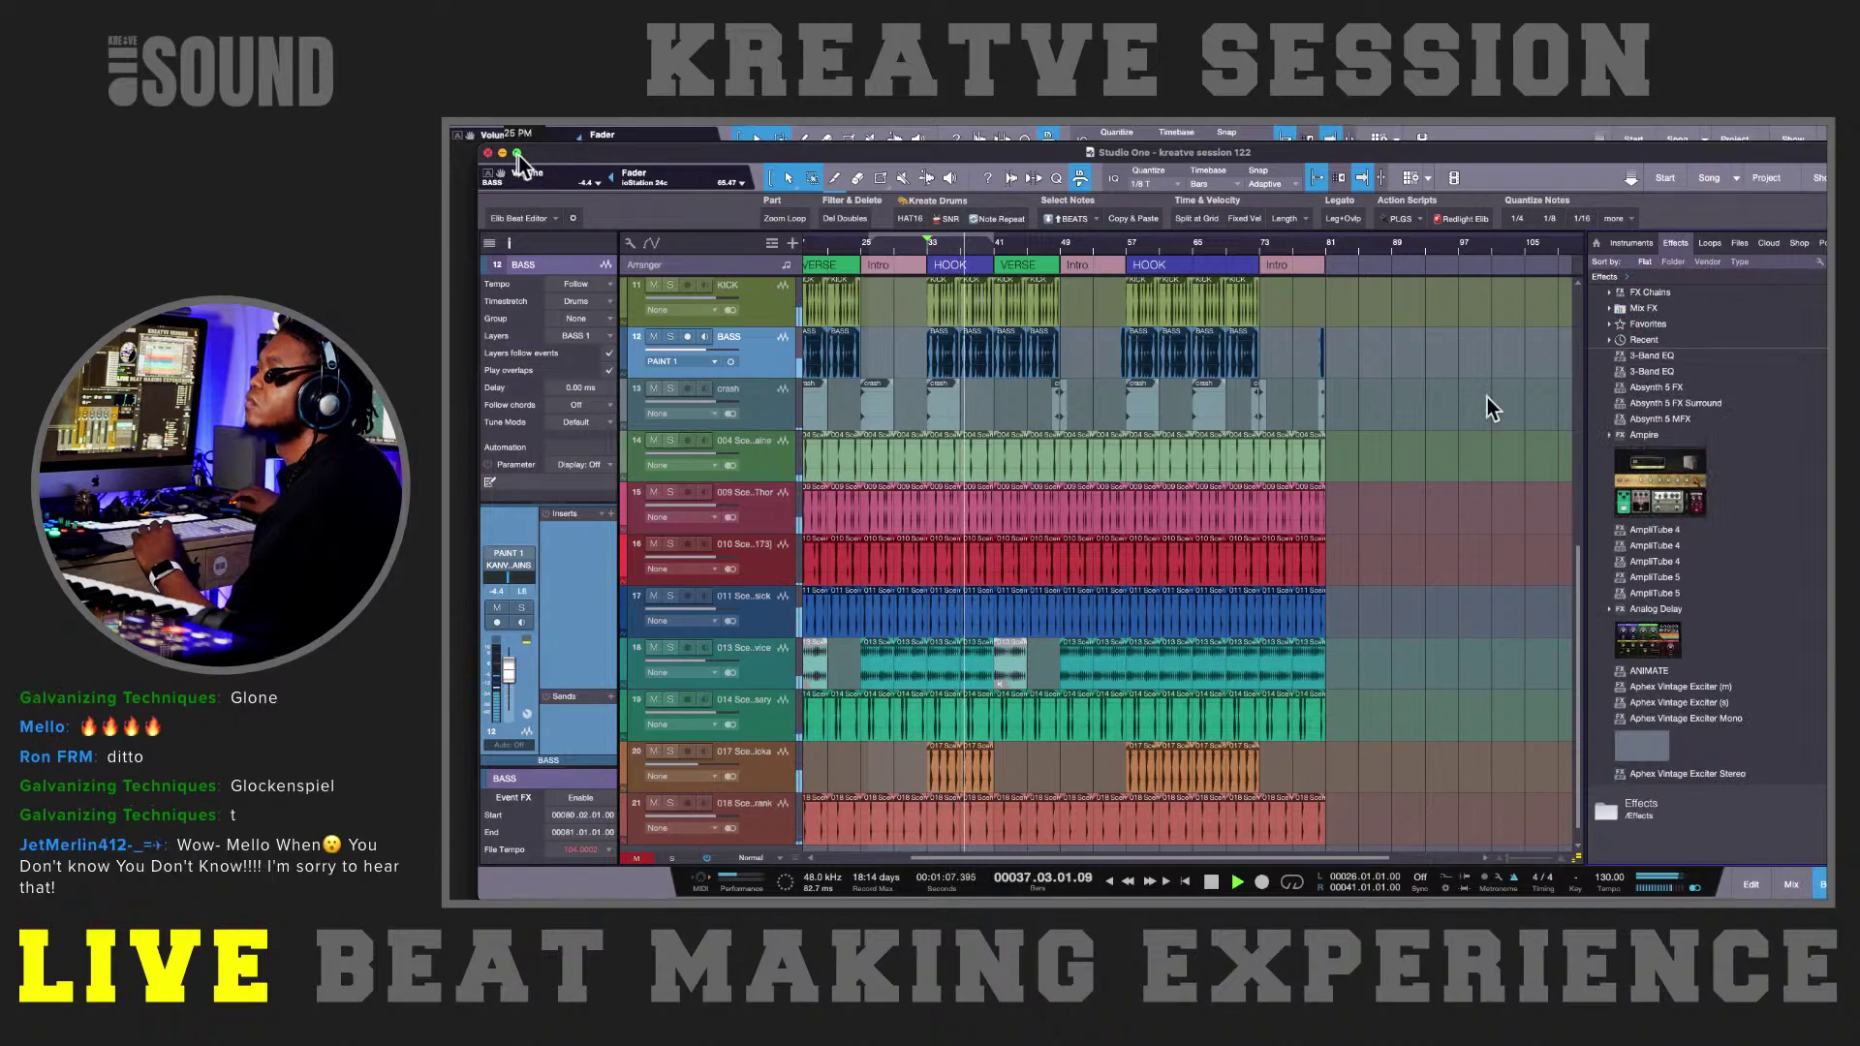
pyautogui.click(1818, 205)
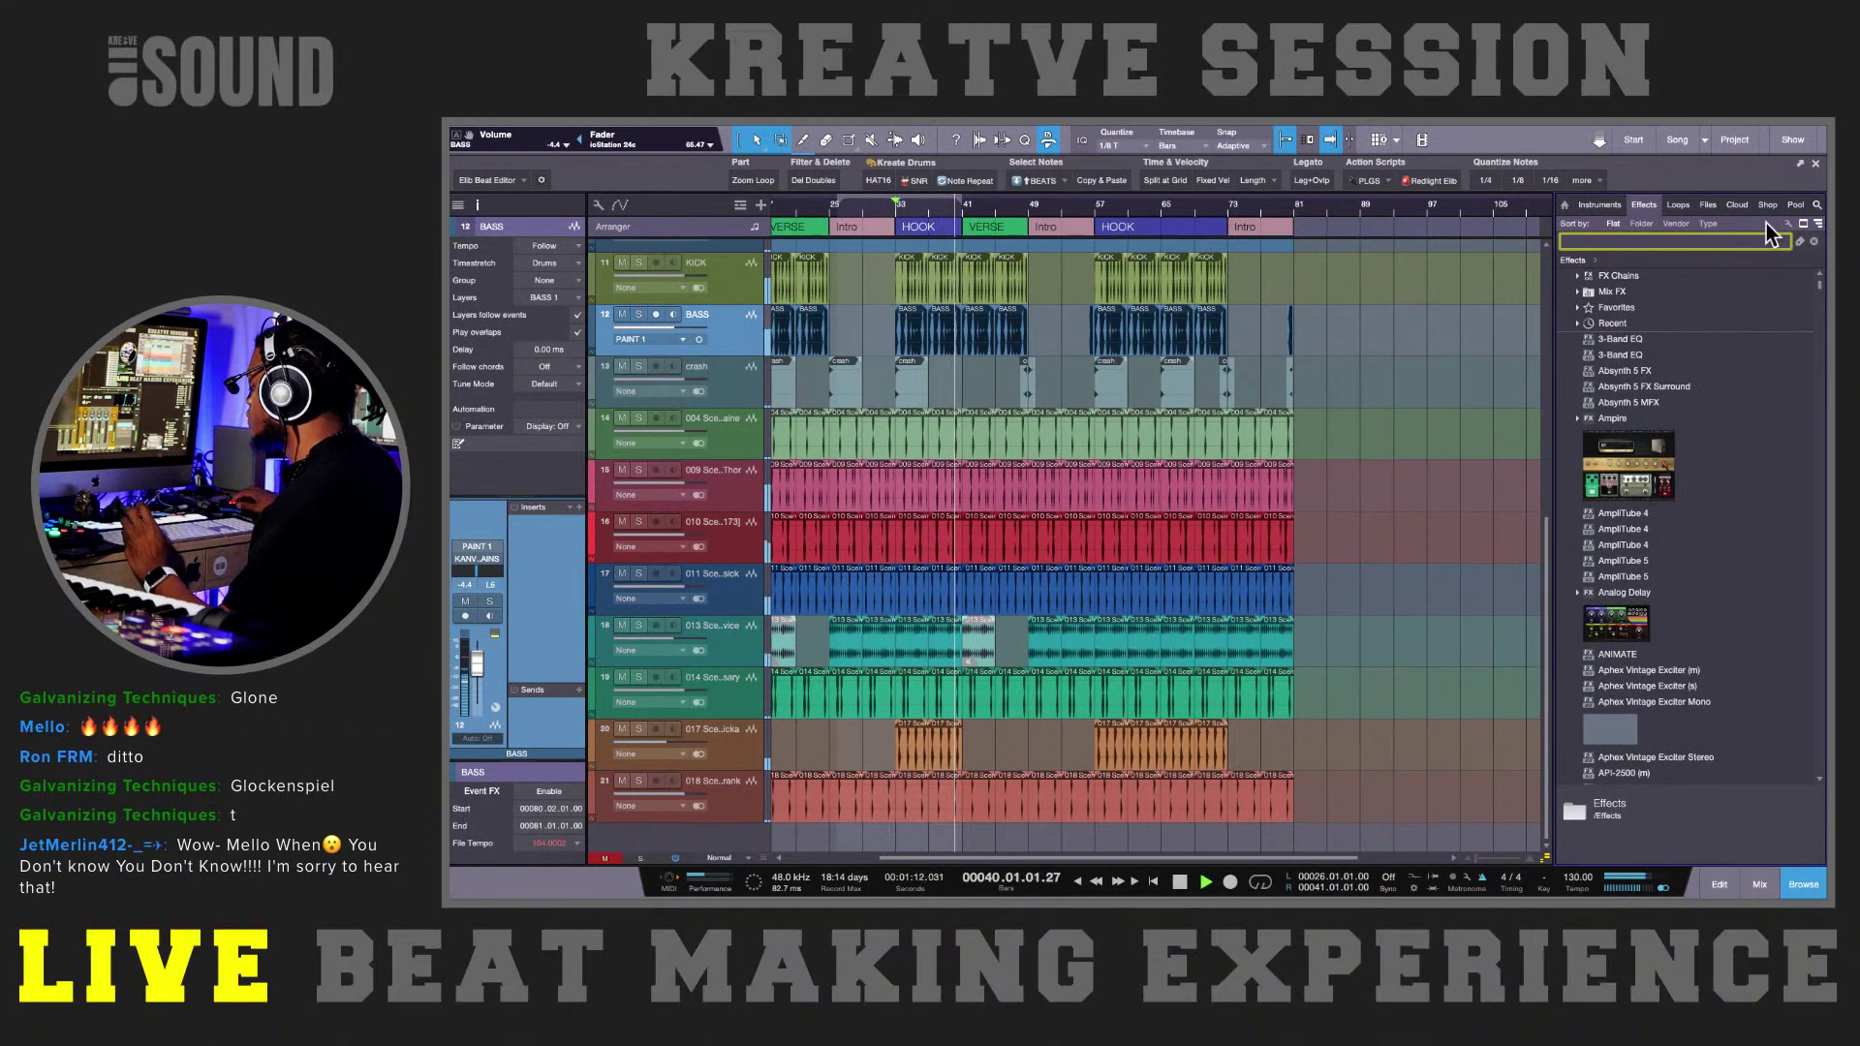
pyautogui.write('co')
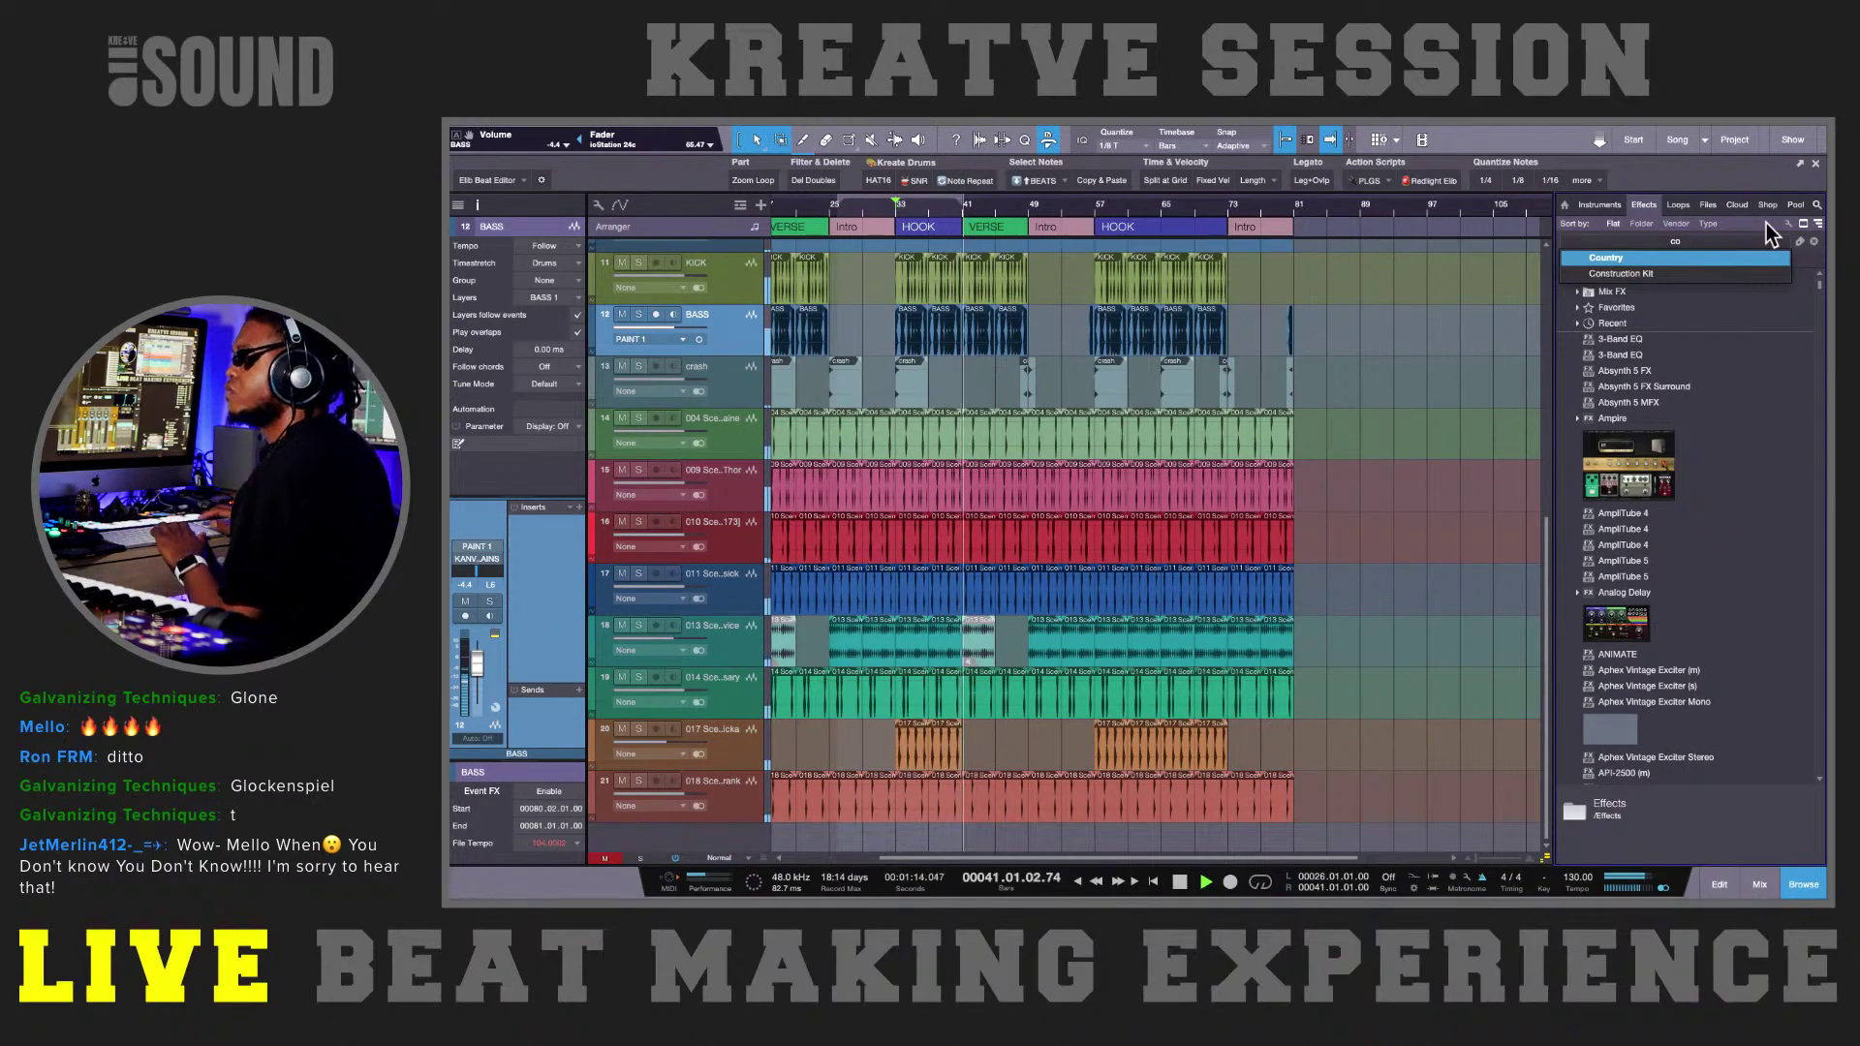
pyautogui.write('m')
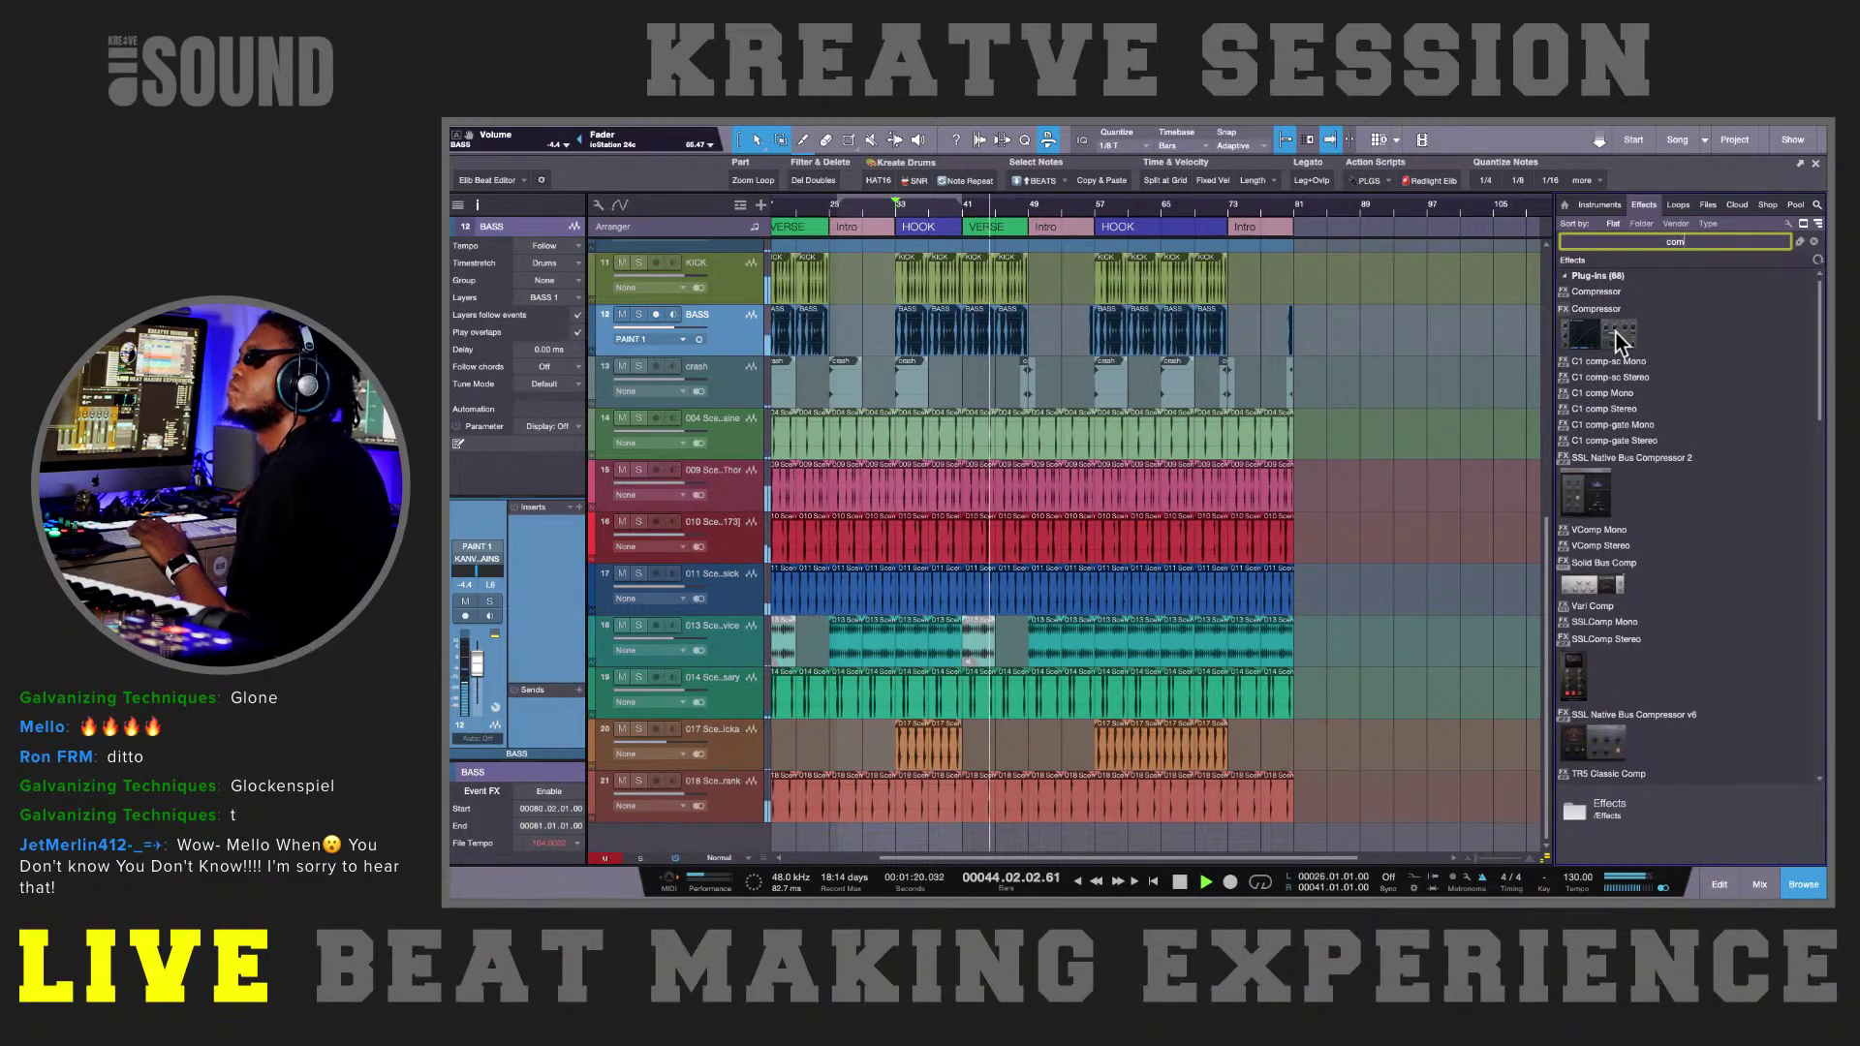
pyautogui.click(1616, 333)
pyautogui.moveTo(1616, 333); pyautogui.dragTo(1206, 334)
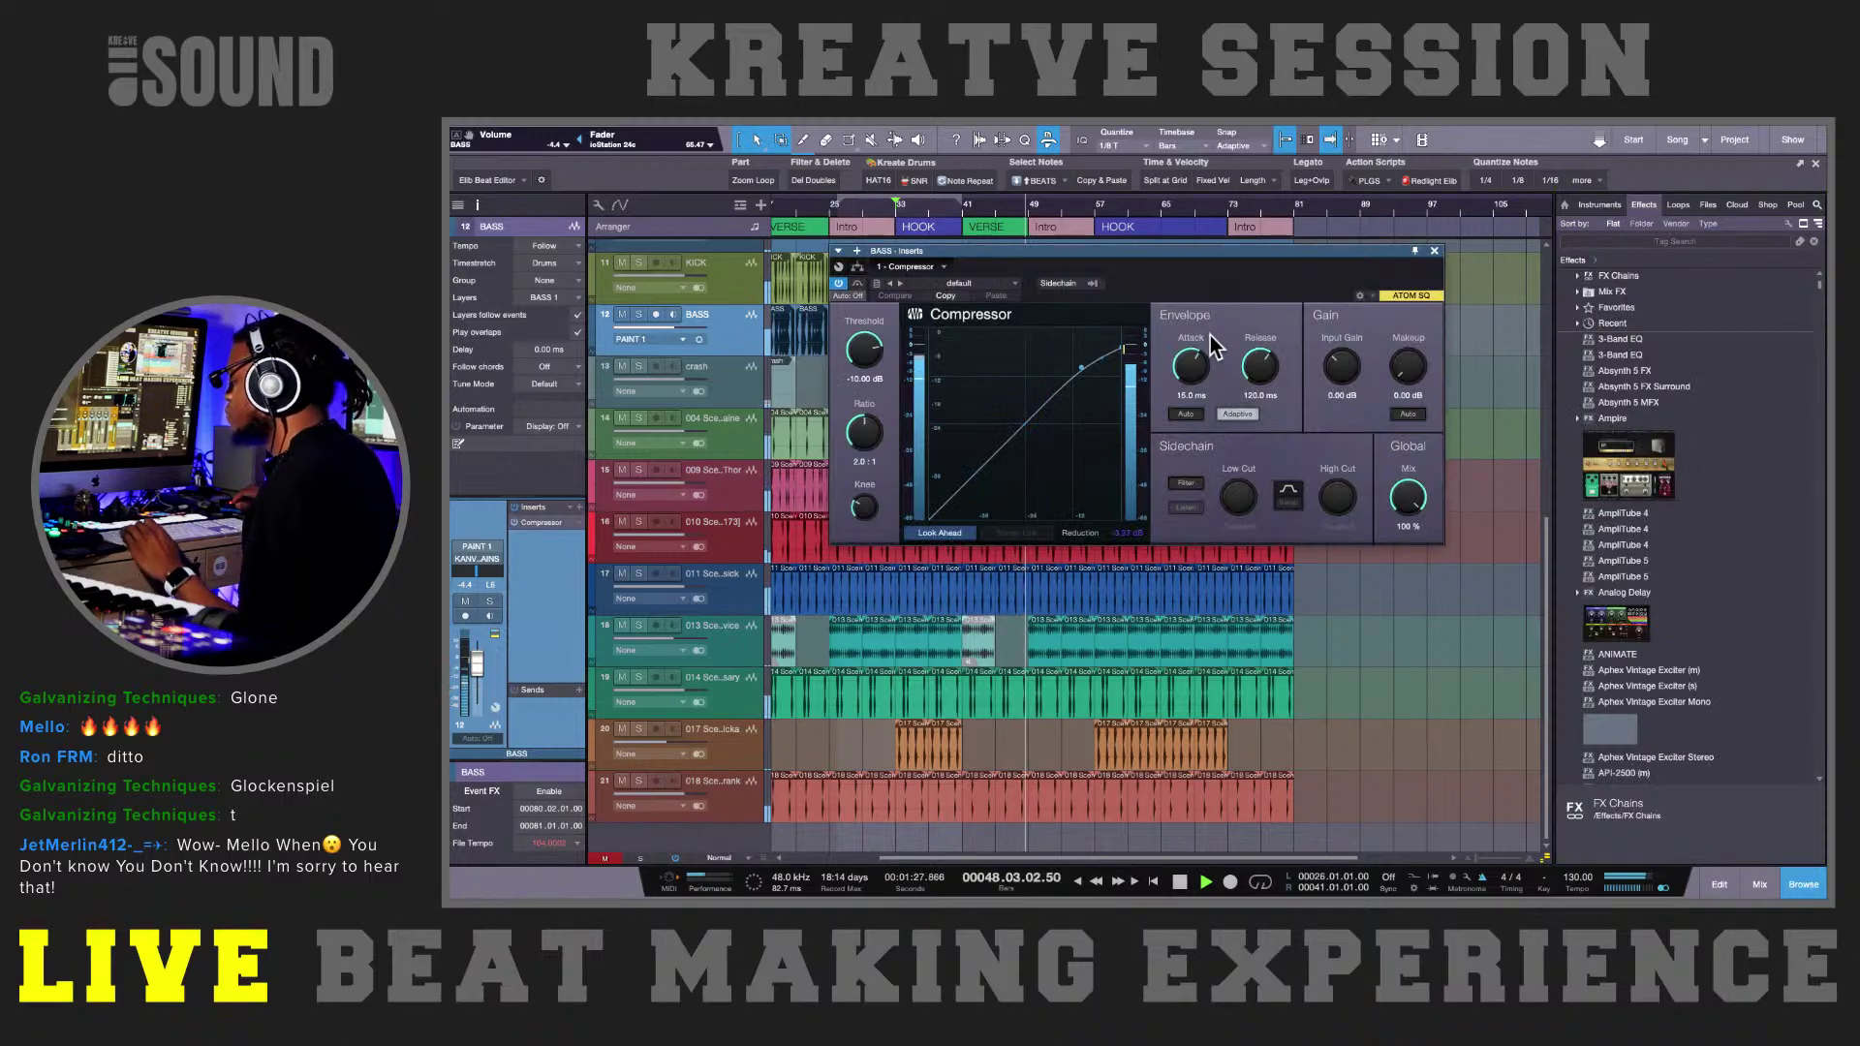
# - Replay from the hook and set the BASS compressor's threshold to -14.80 dB and makeup gain to about 1.9 dB
pyautogui.press('space')
pyautogui.moveTo(865, 354); pyautogui.dragTo(865, 356)
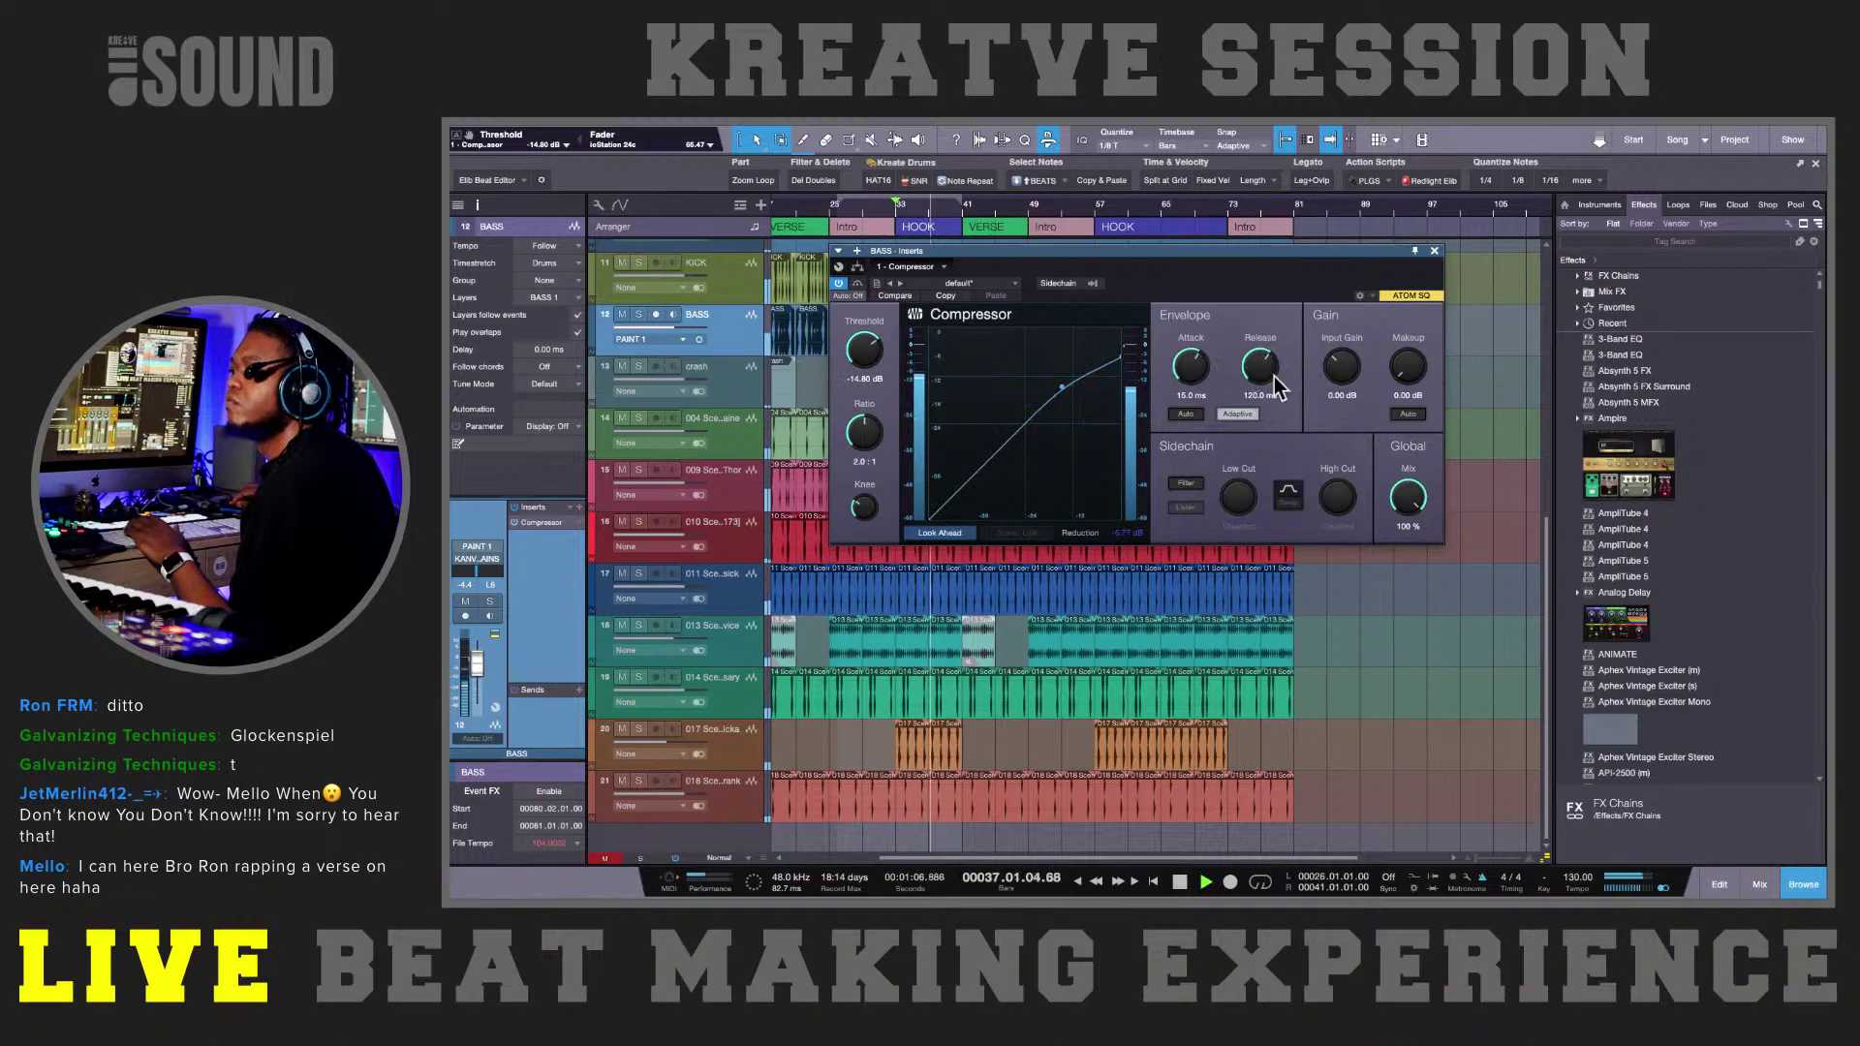
pyautogui.moveTo(1407, 365); pyautogui.dragTo(1406, 368)
# - Enable the BASS compressor's external sidechain with KICK as its source, and replay from the hook
pyautogui.click(1066, 285)
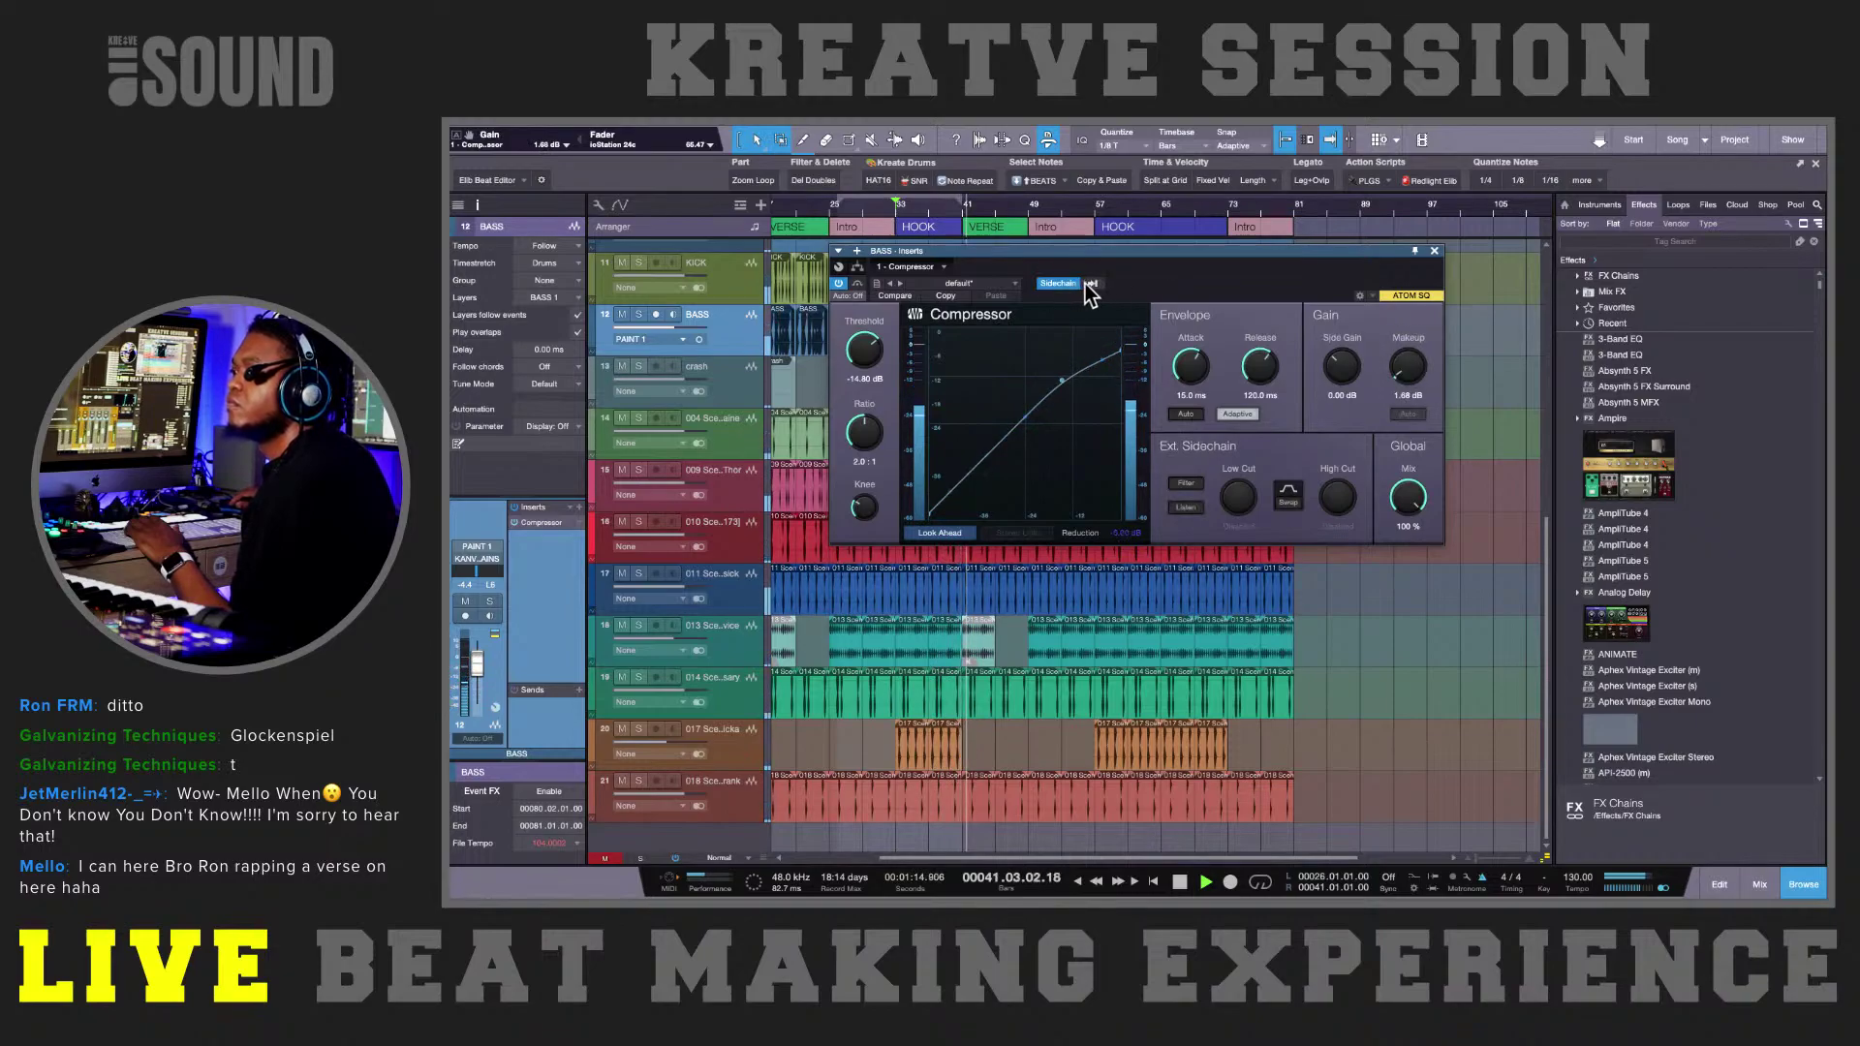
pyautogui.click(1092, 284)
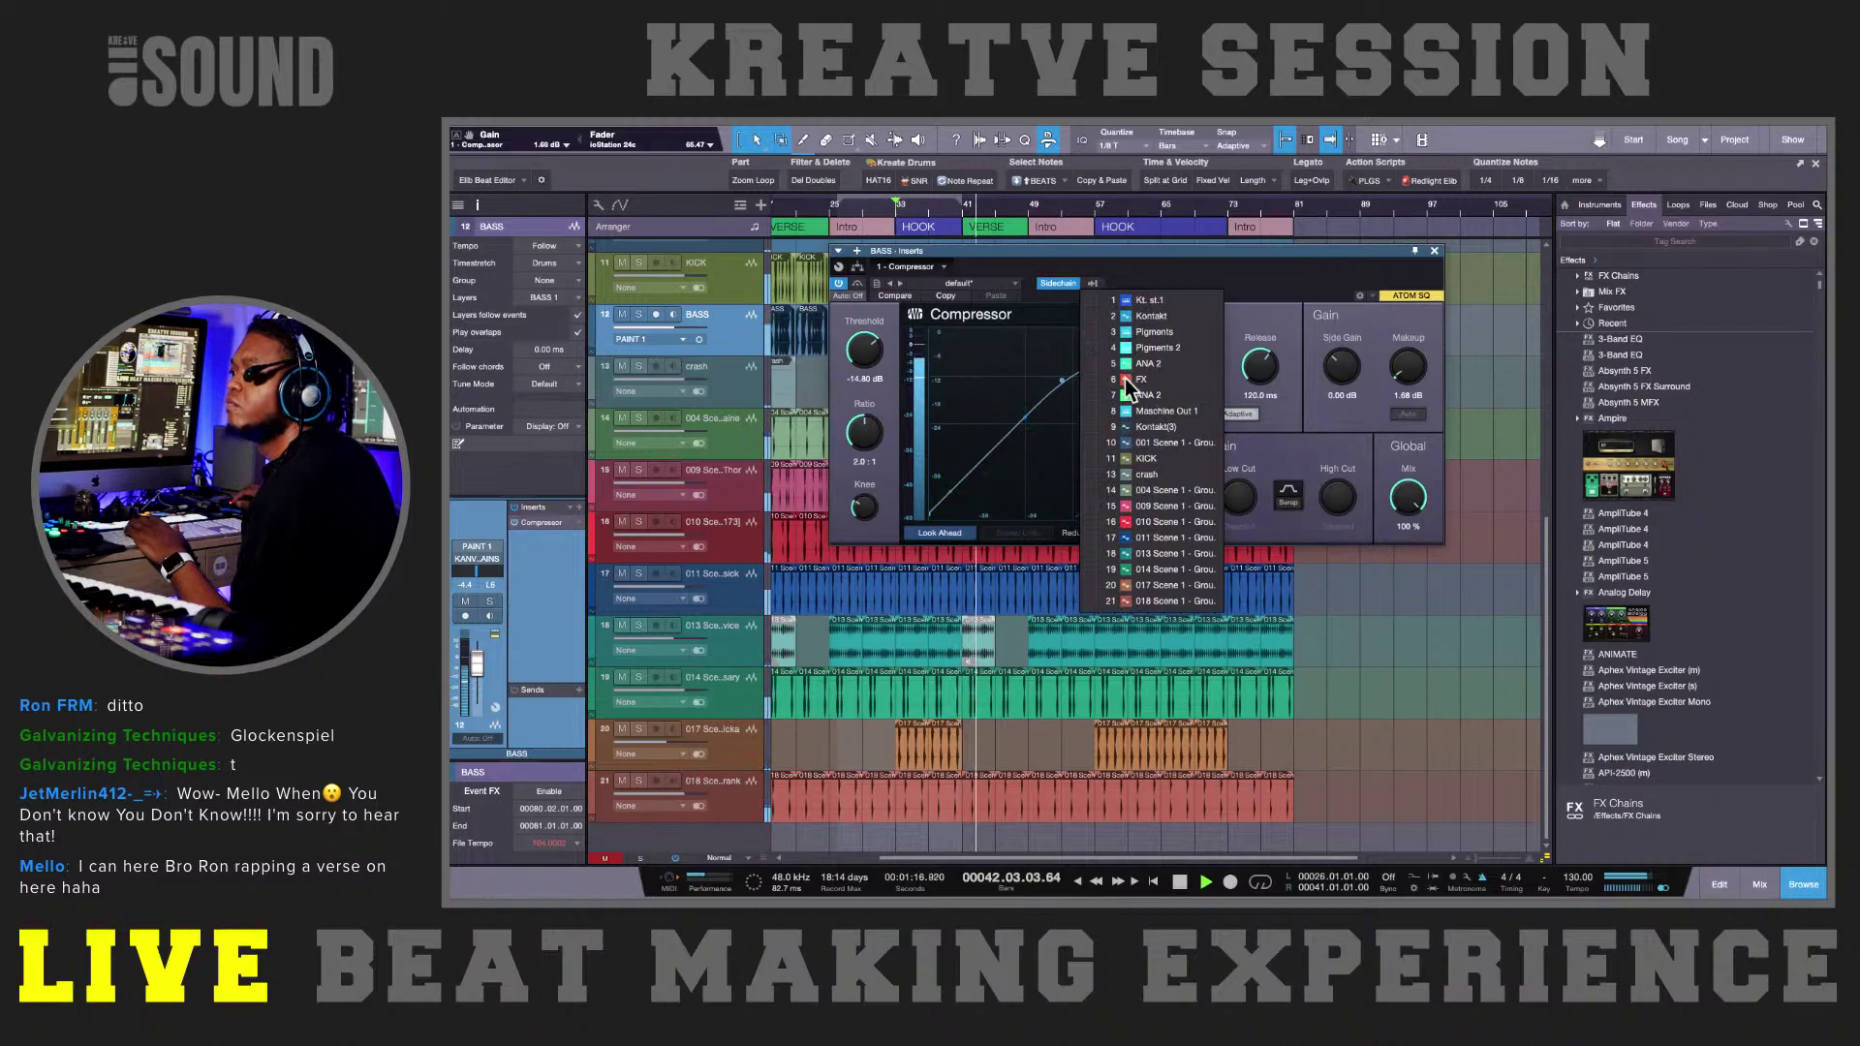
pyautogui.click(1098, 460)
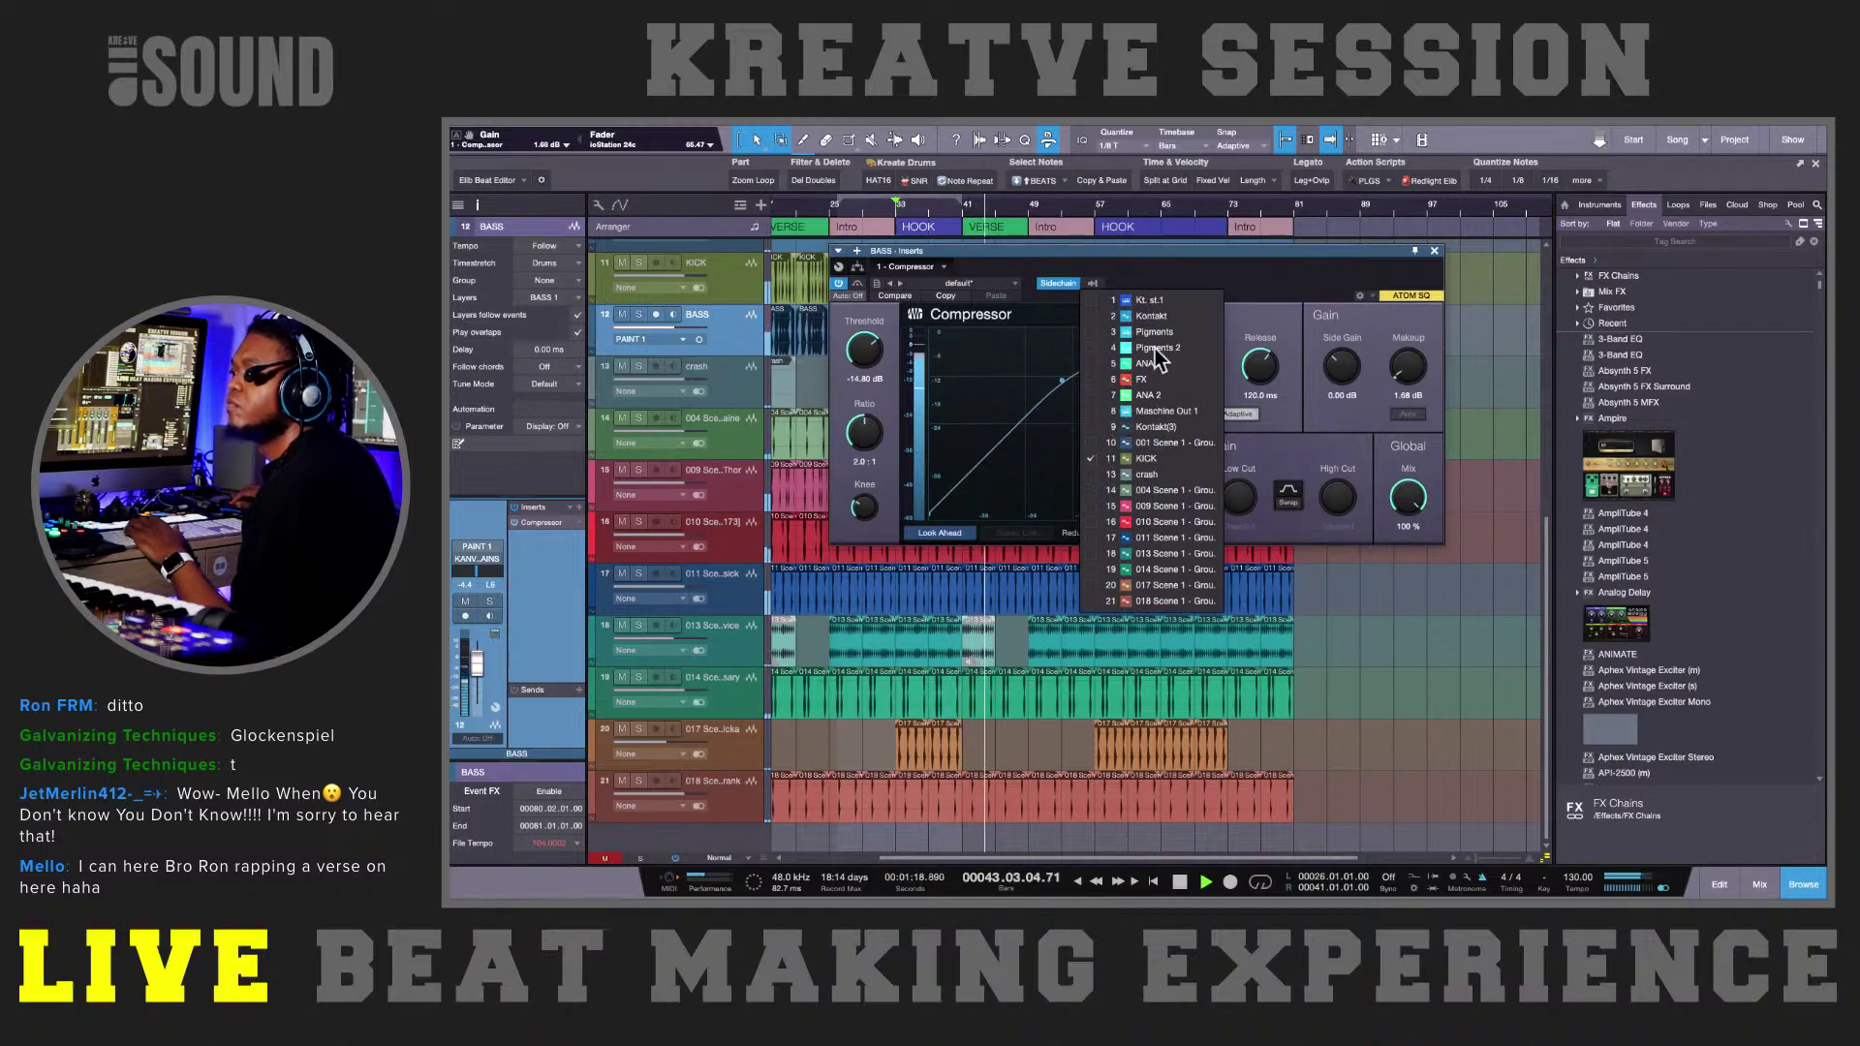
pyautogui.click(1183, 288)
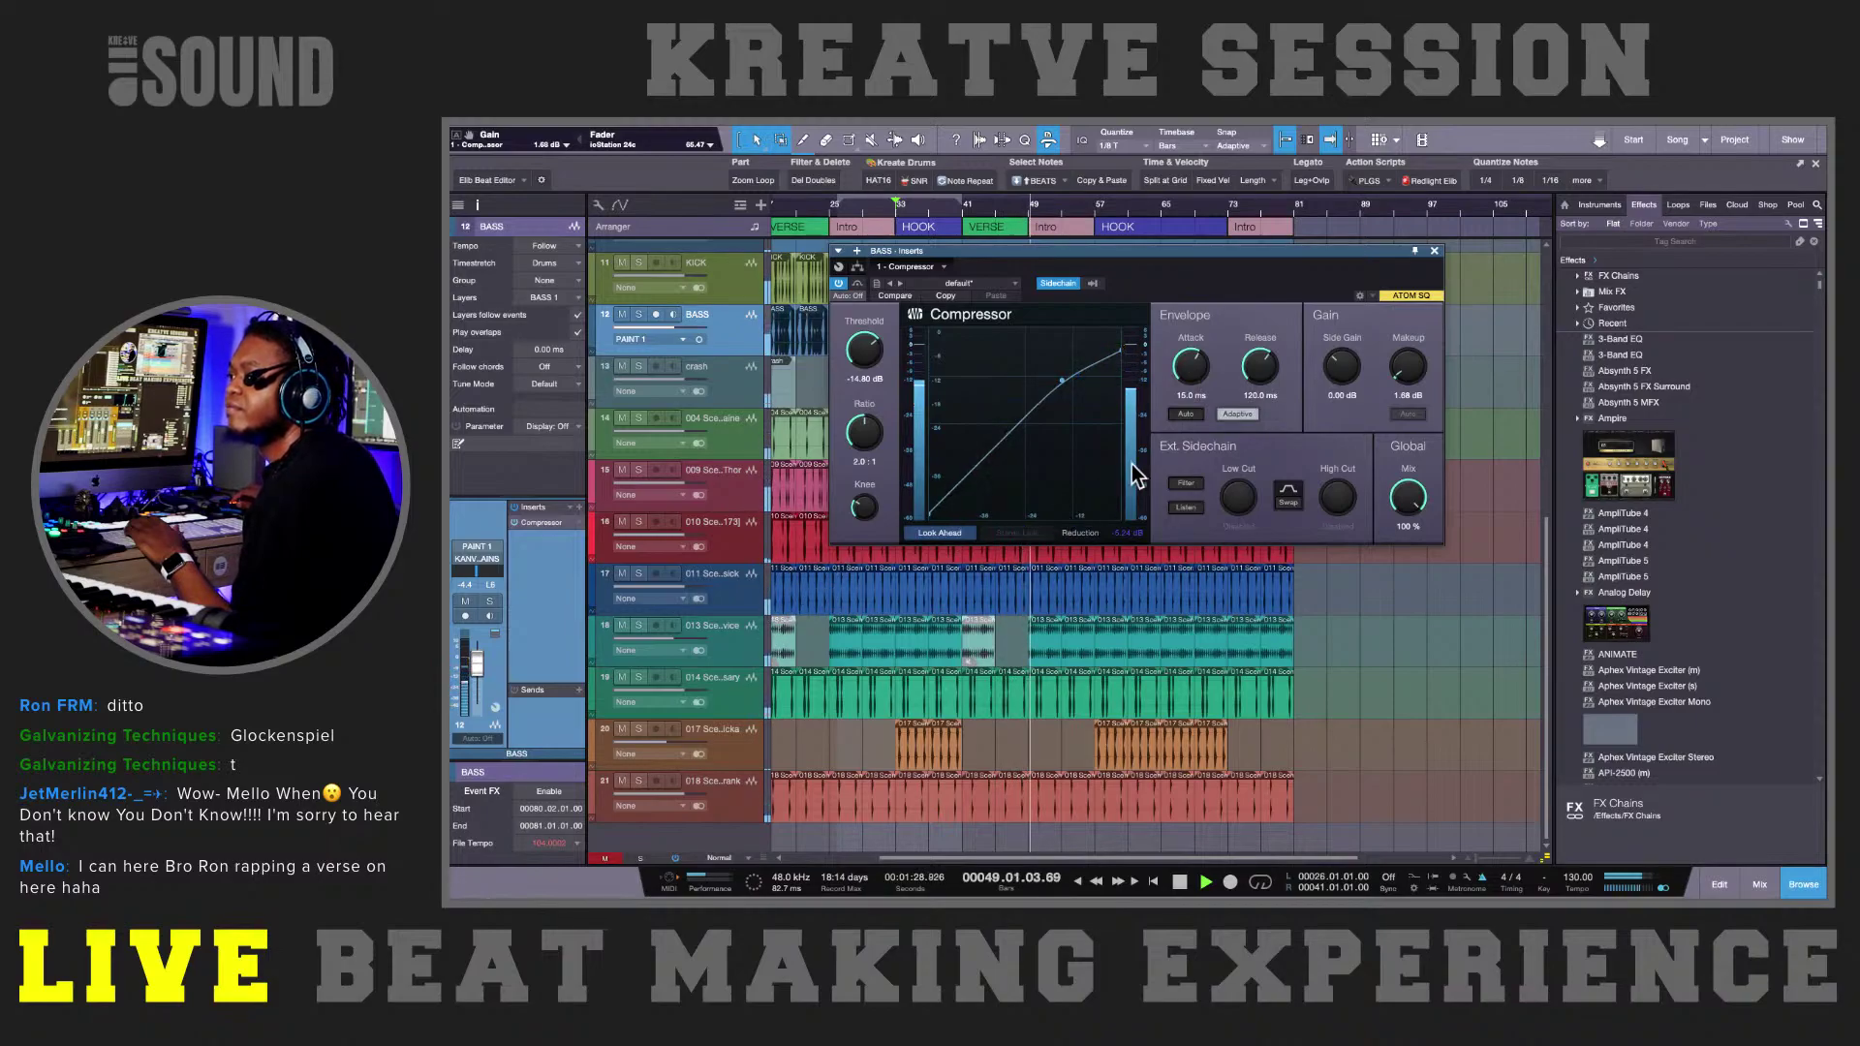
pyautogui.press('space')
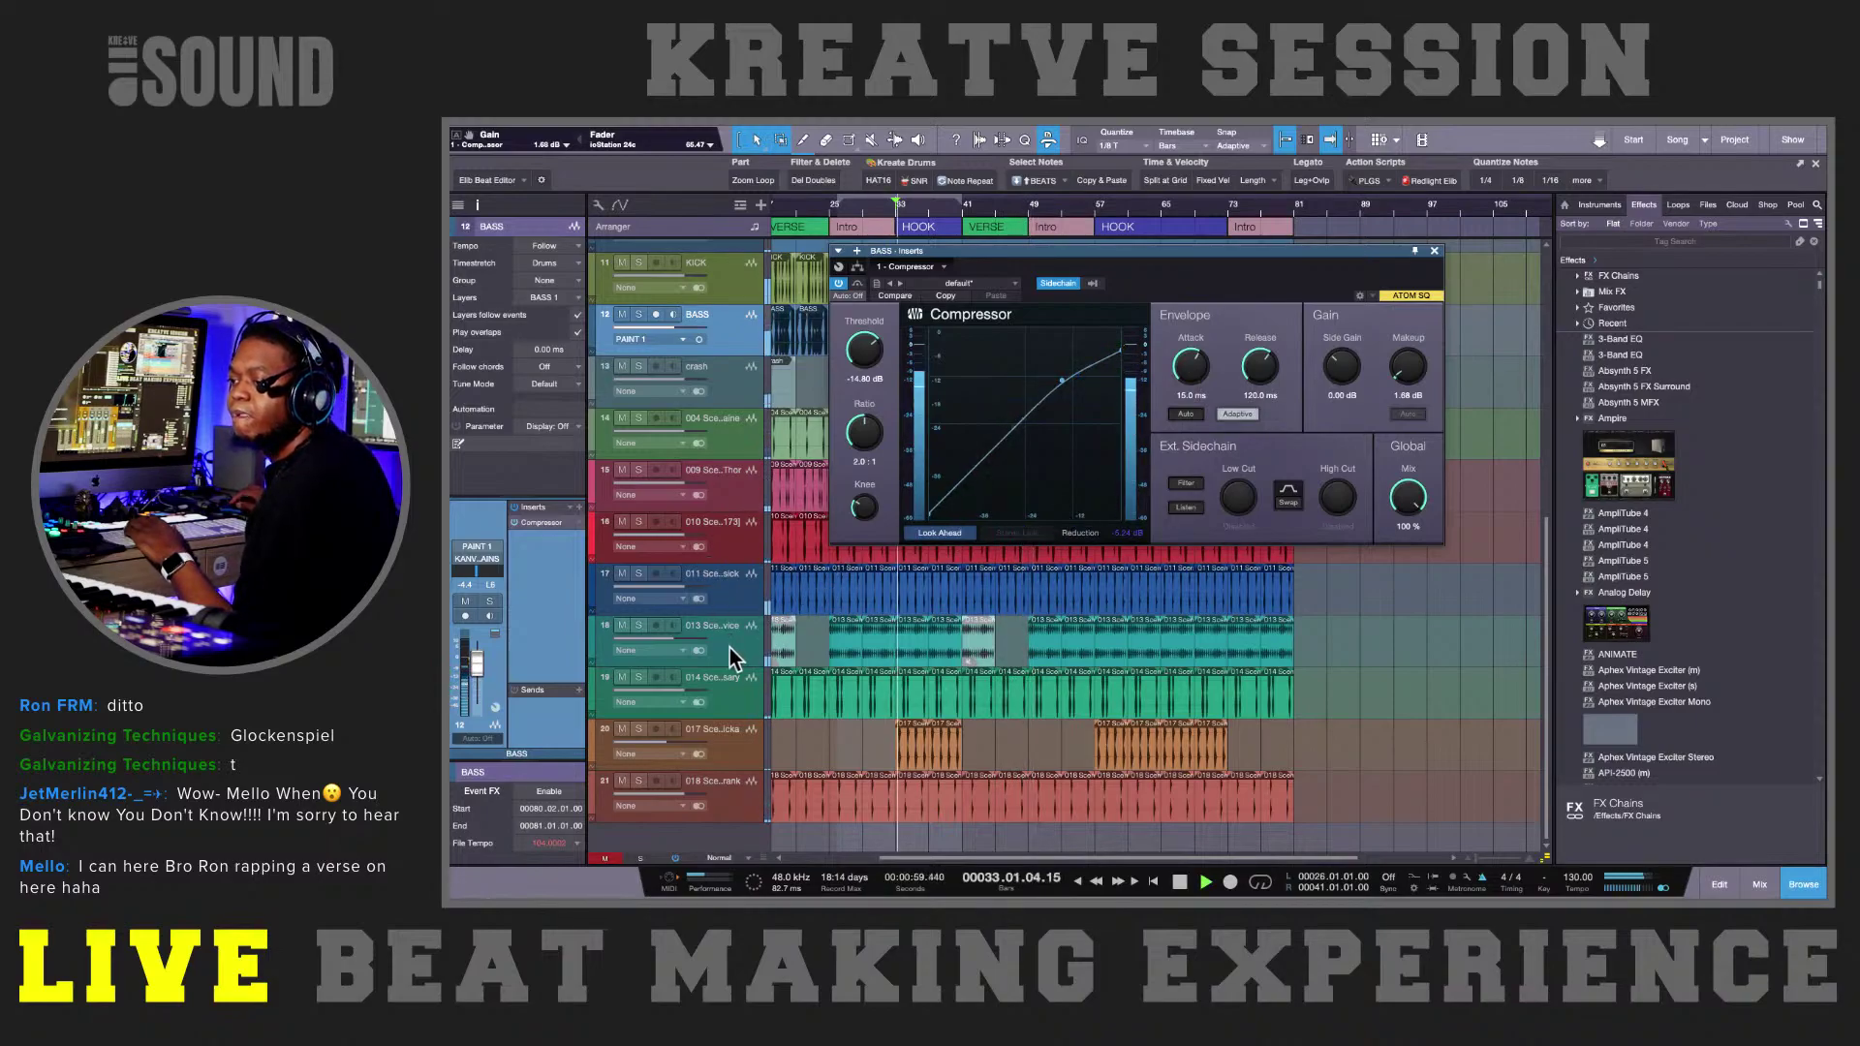
# - Search the effects for "eq", insert Pro EQ on the KICK track, and enable its low cut at about 53 Hz
pyautogui.scroll(1, 729, 648)
pyautogui.click(740, 318)
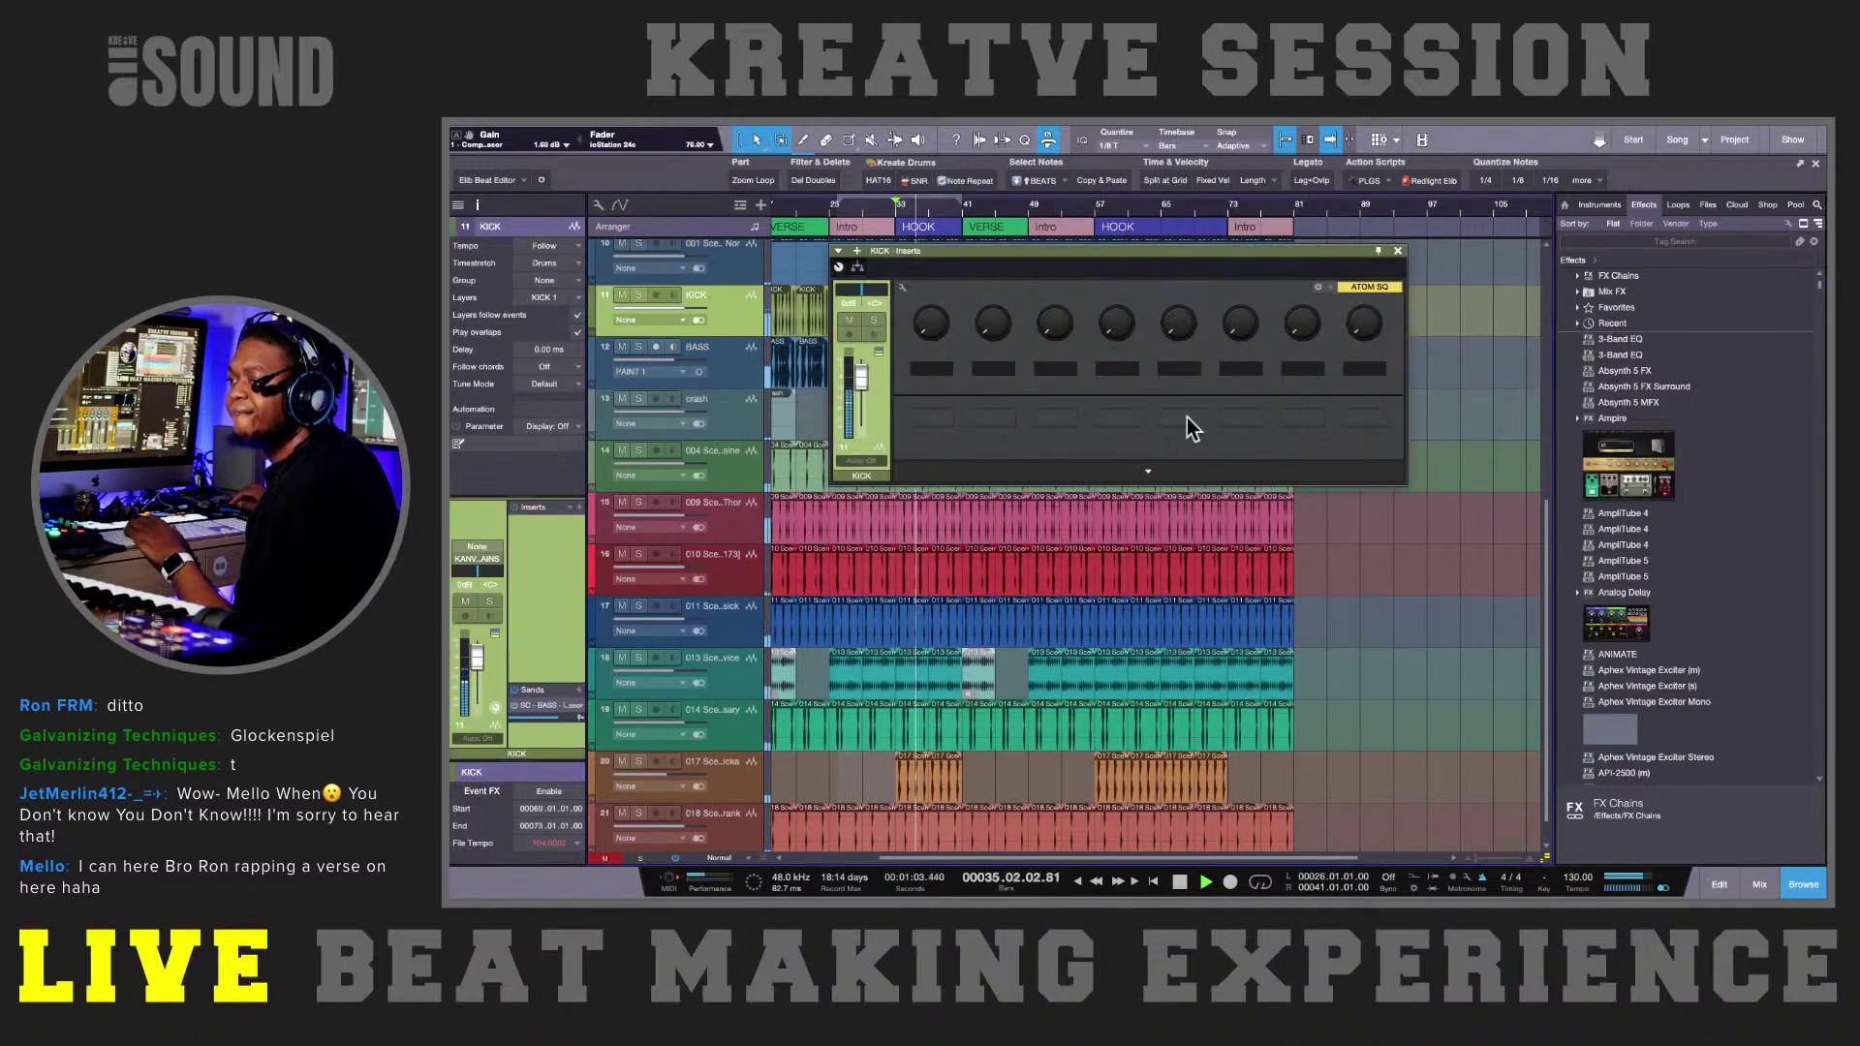
pyautogui.click(1596, 241)
pyautogui.write('eq')
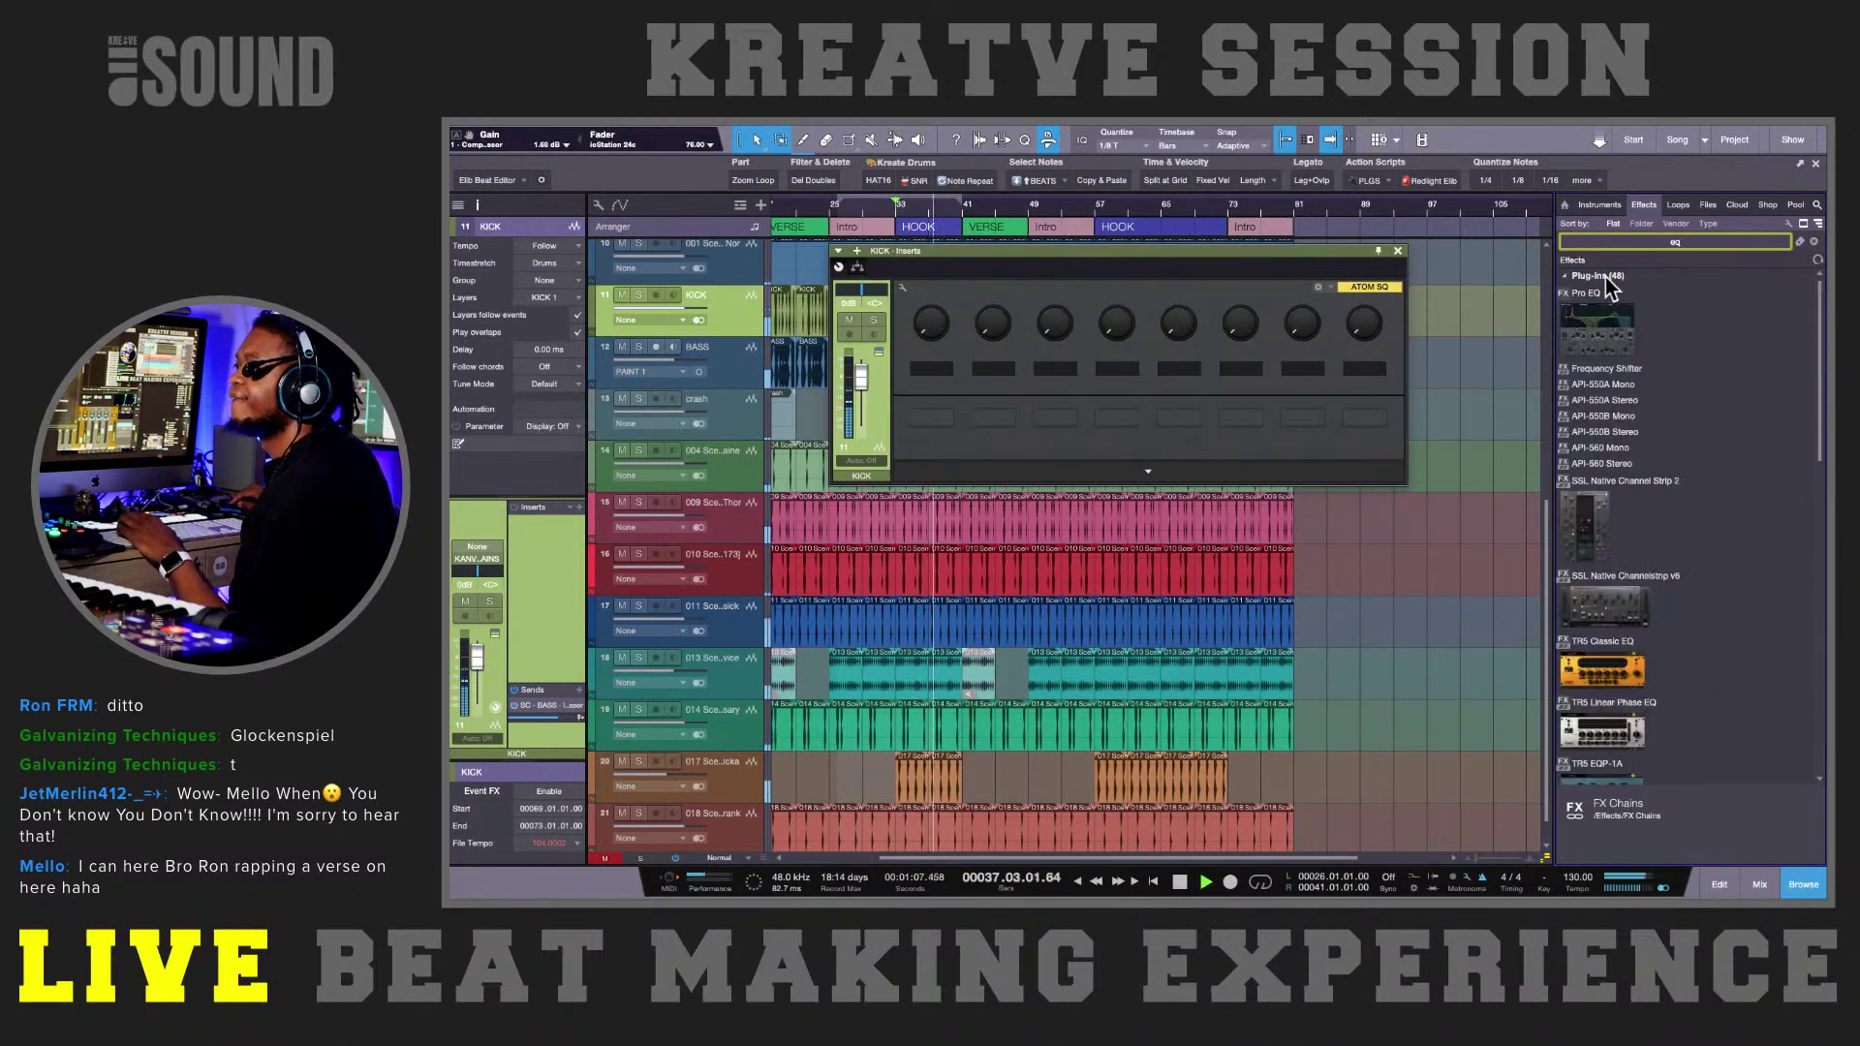
pyautogui.click(1604, 292)
pyautogui.moveTo(1625, 324); pyautogui.dragTo(711, 327)
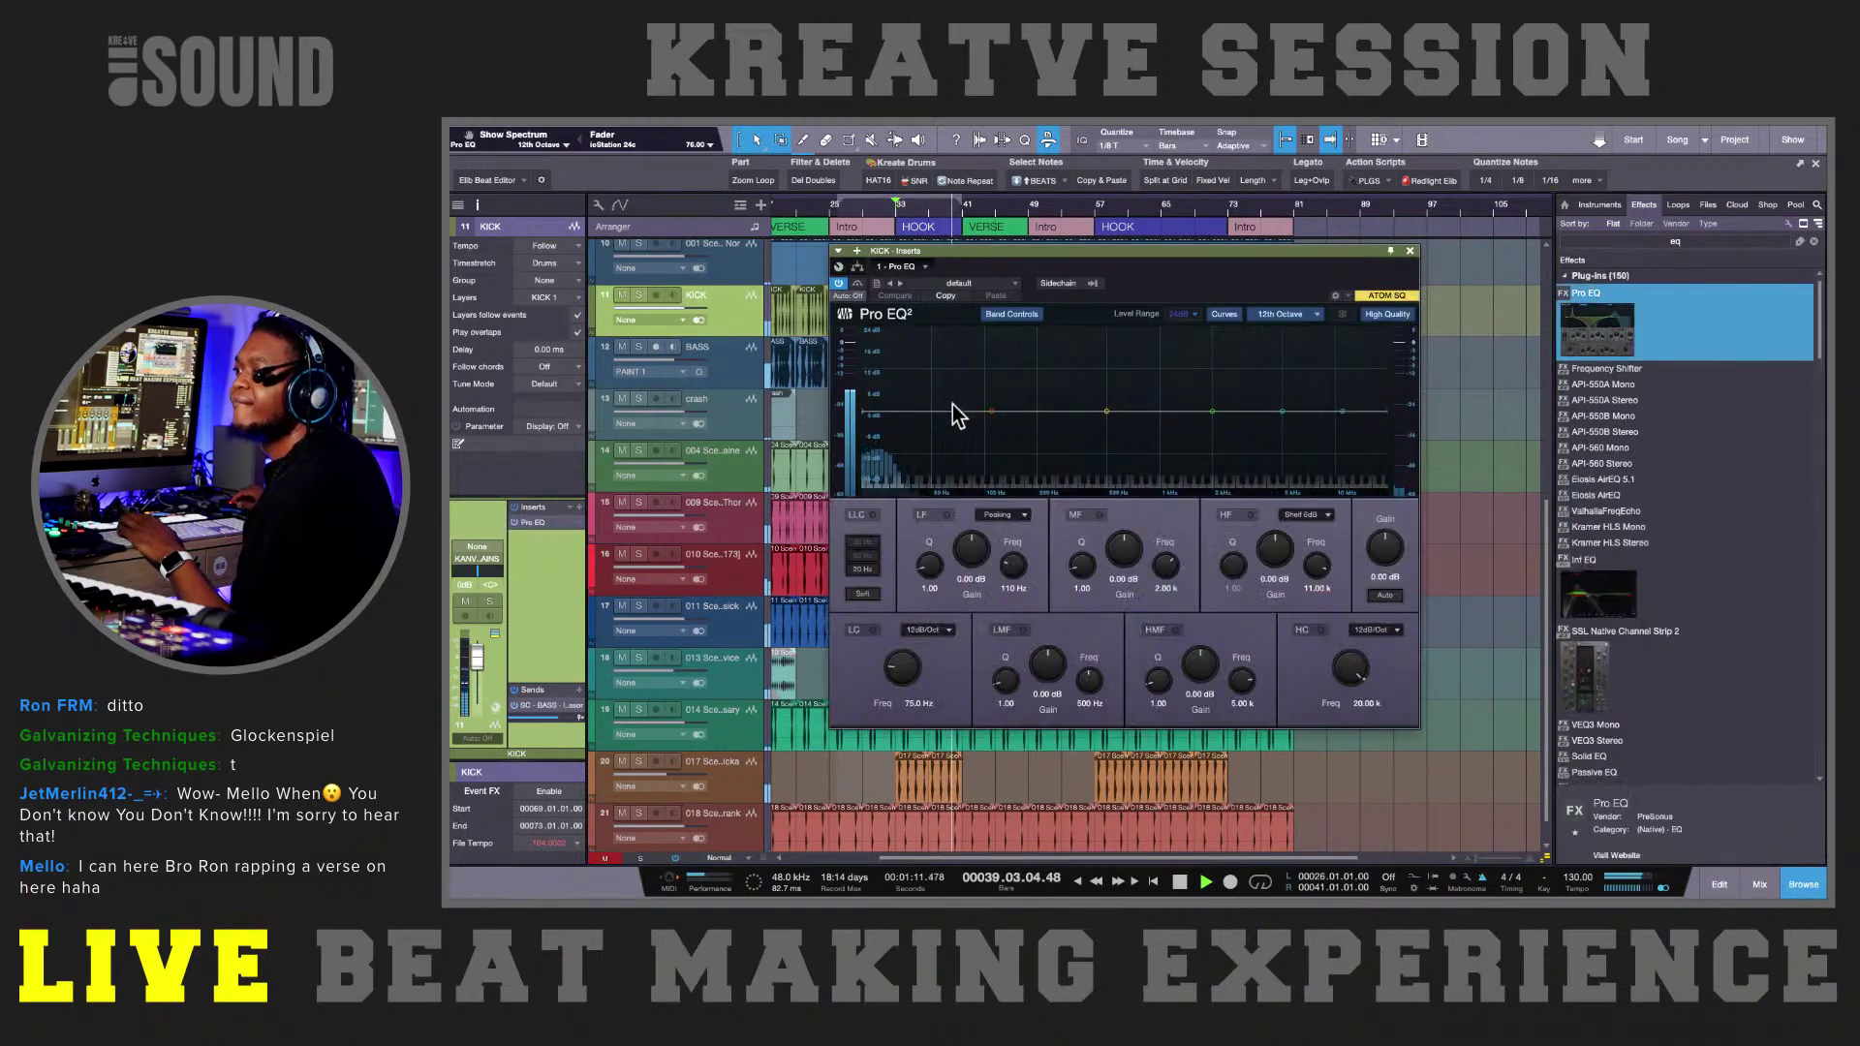
pyautogui.click(874, 630)
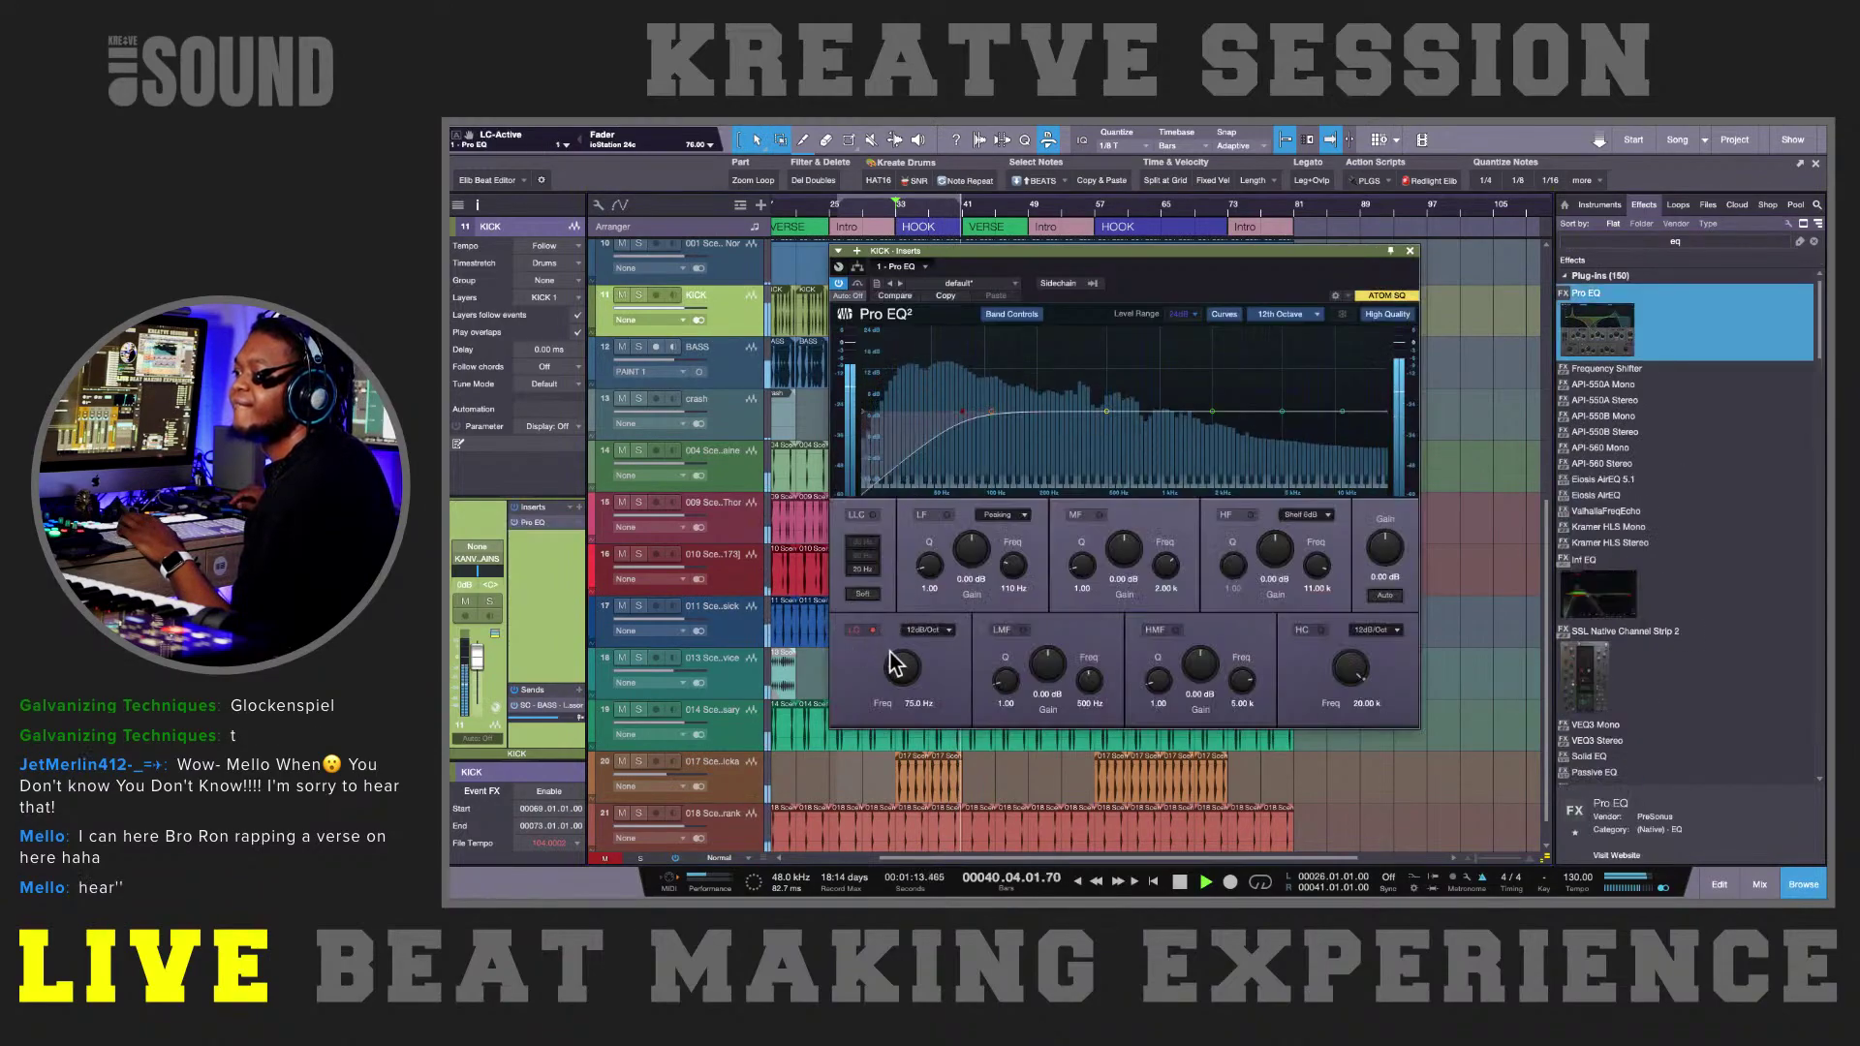
pyautogui.moveTo(894, 667); pyautogui.dragTo(894, 667)
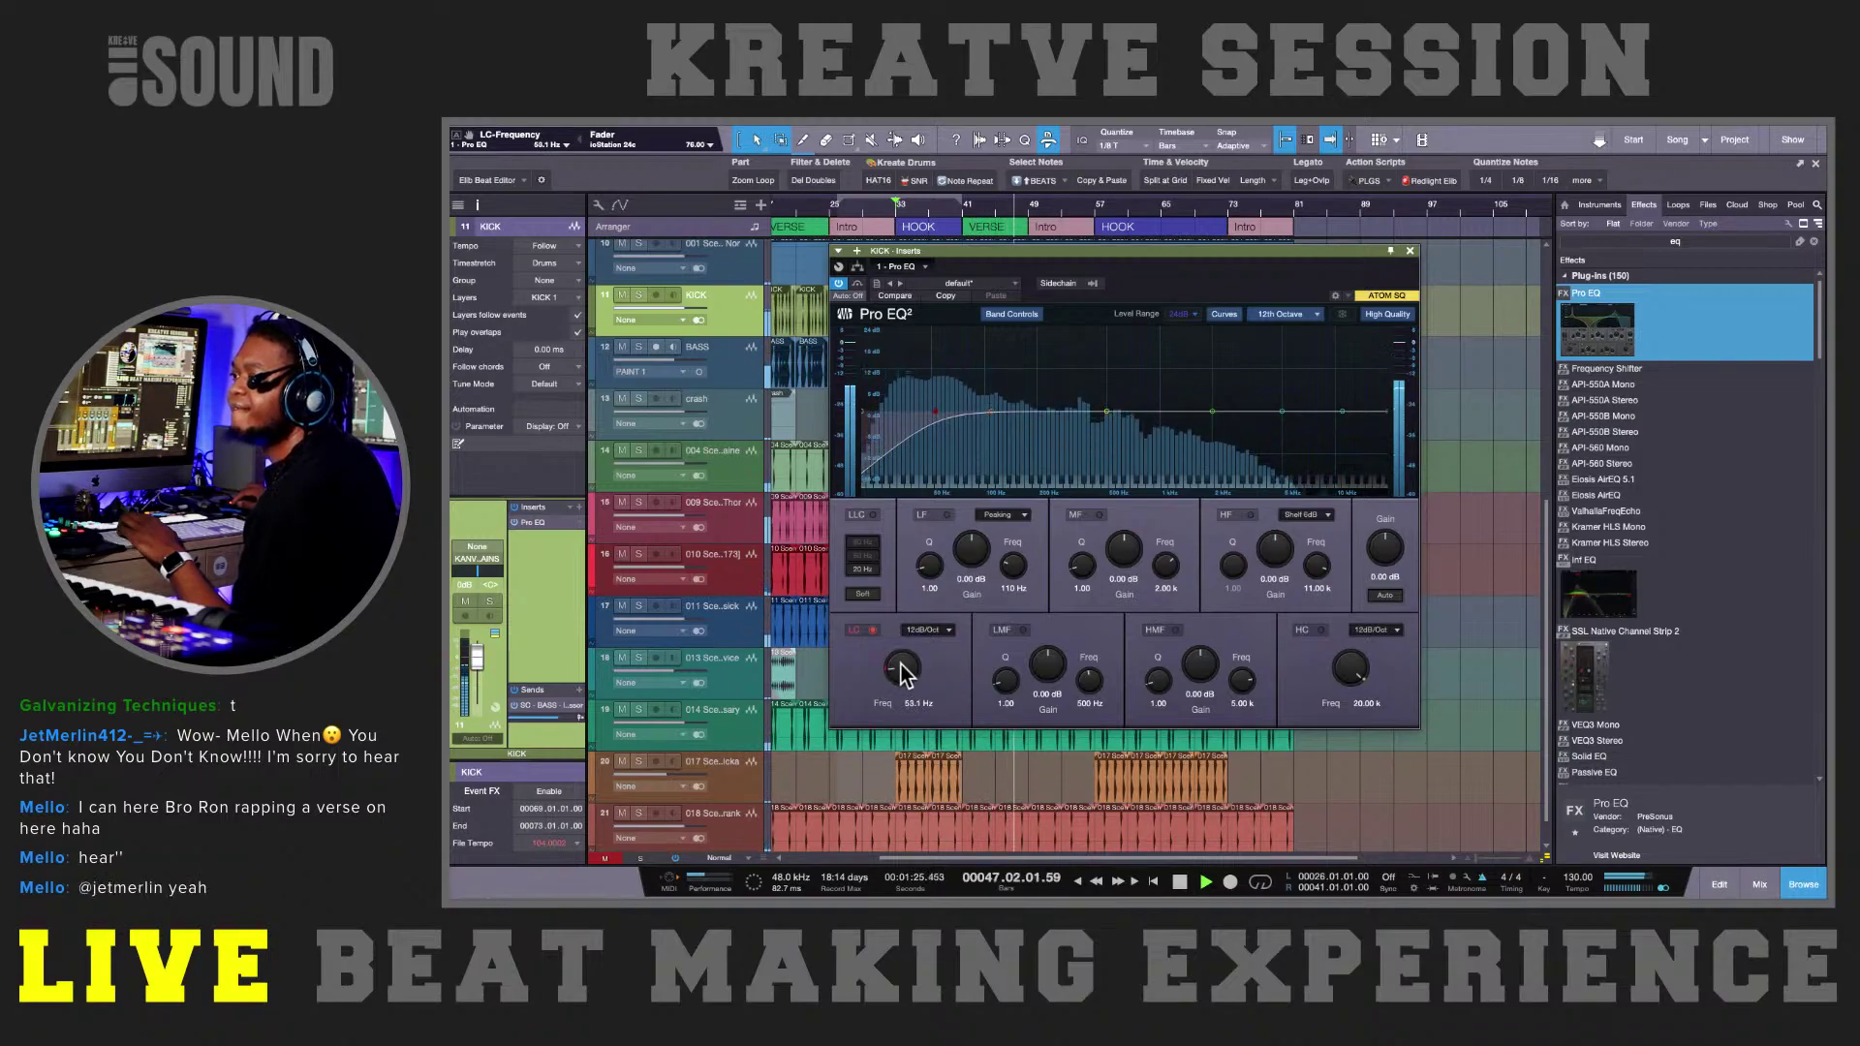
# - Replay the hook and set the BASS compressor's release to 18.6 ms, side gain 2.70 dB, threshold about -16.2 dB and makeup about 2.4 dB
pyautogui.scroll(-1, 729, 740)
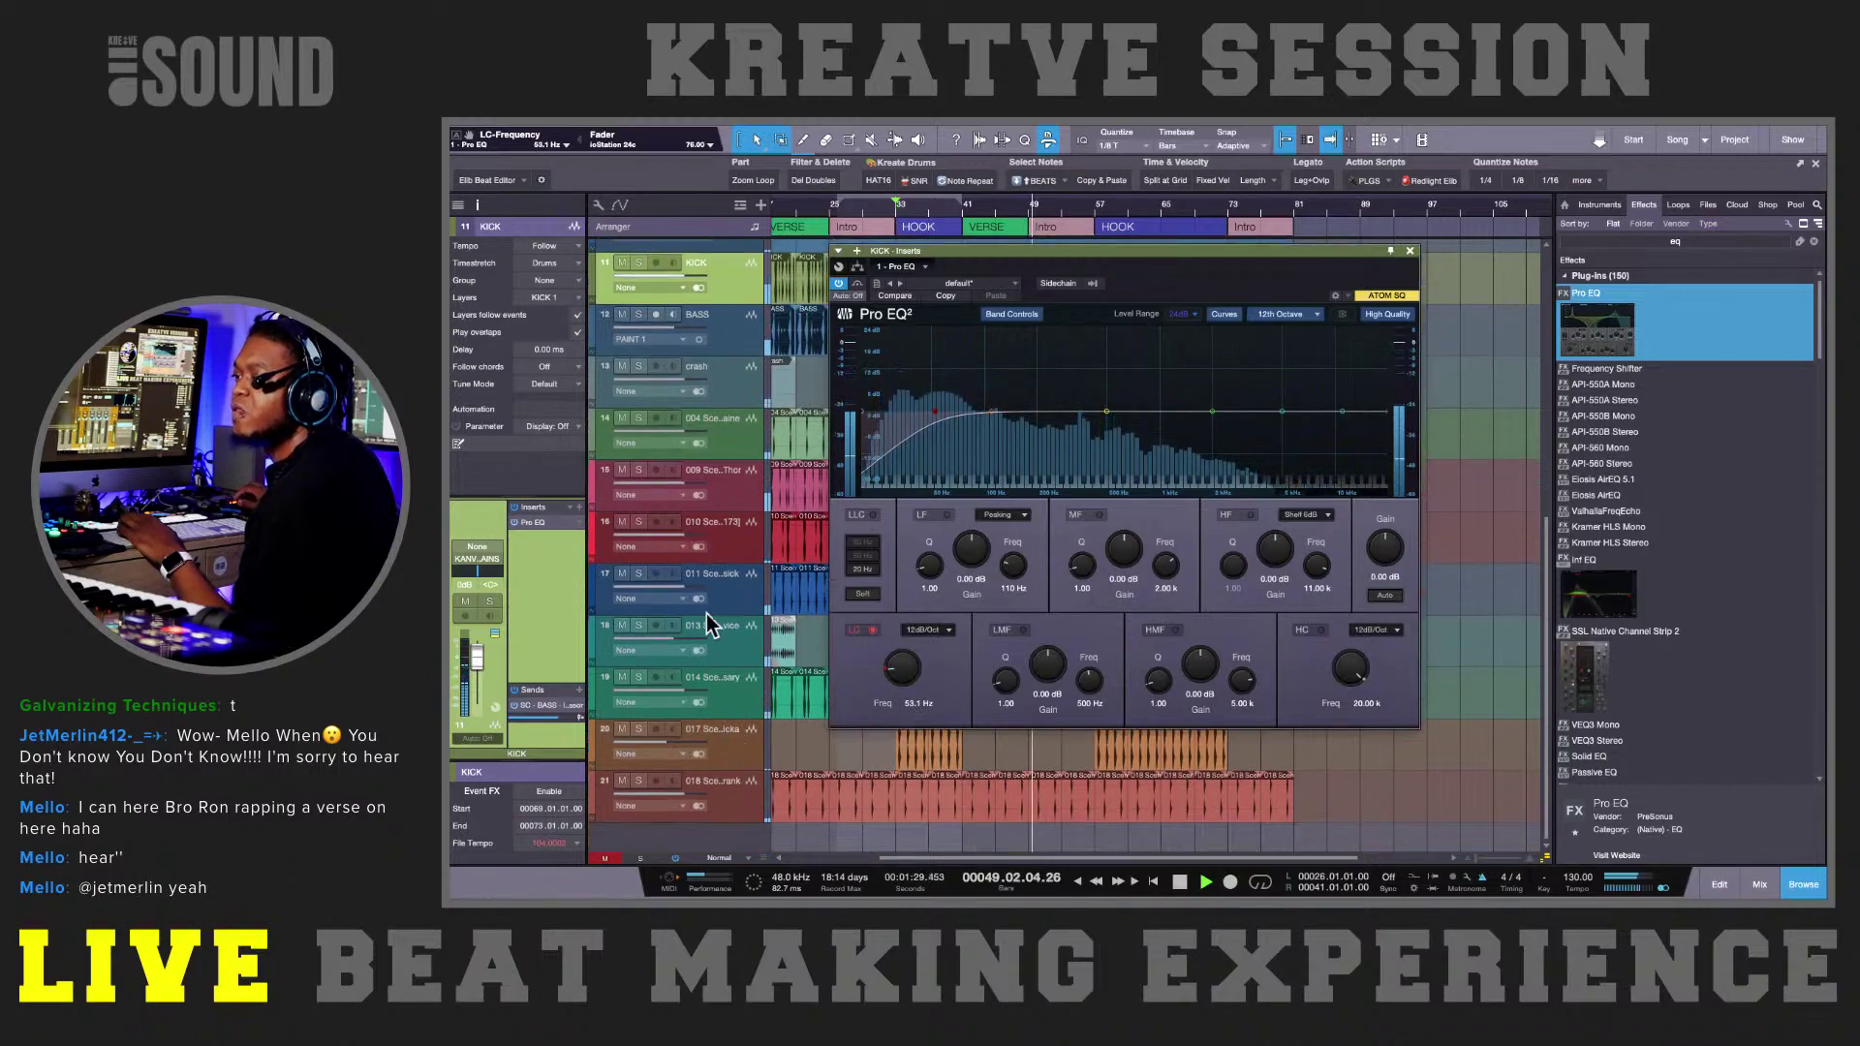
pyautogui.click(740, 328)
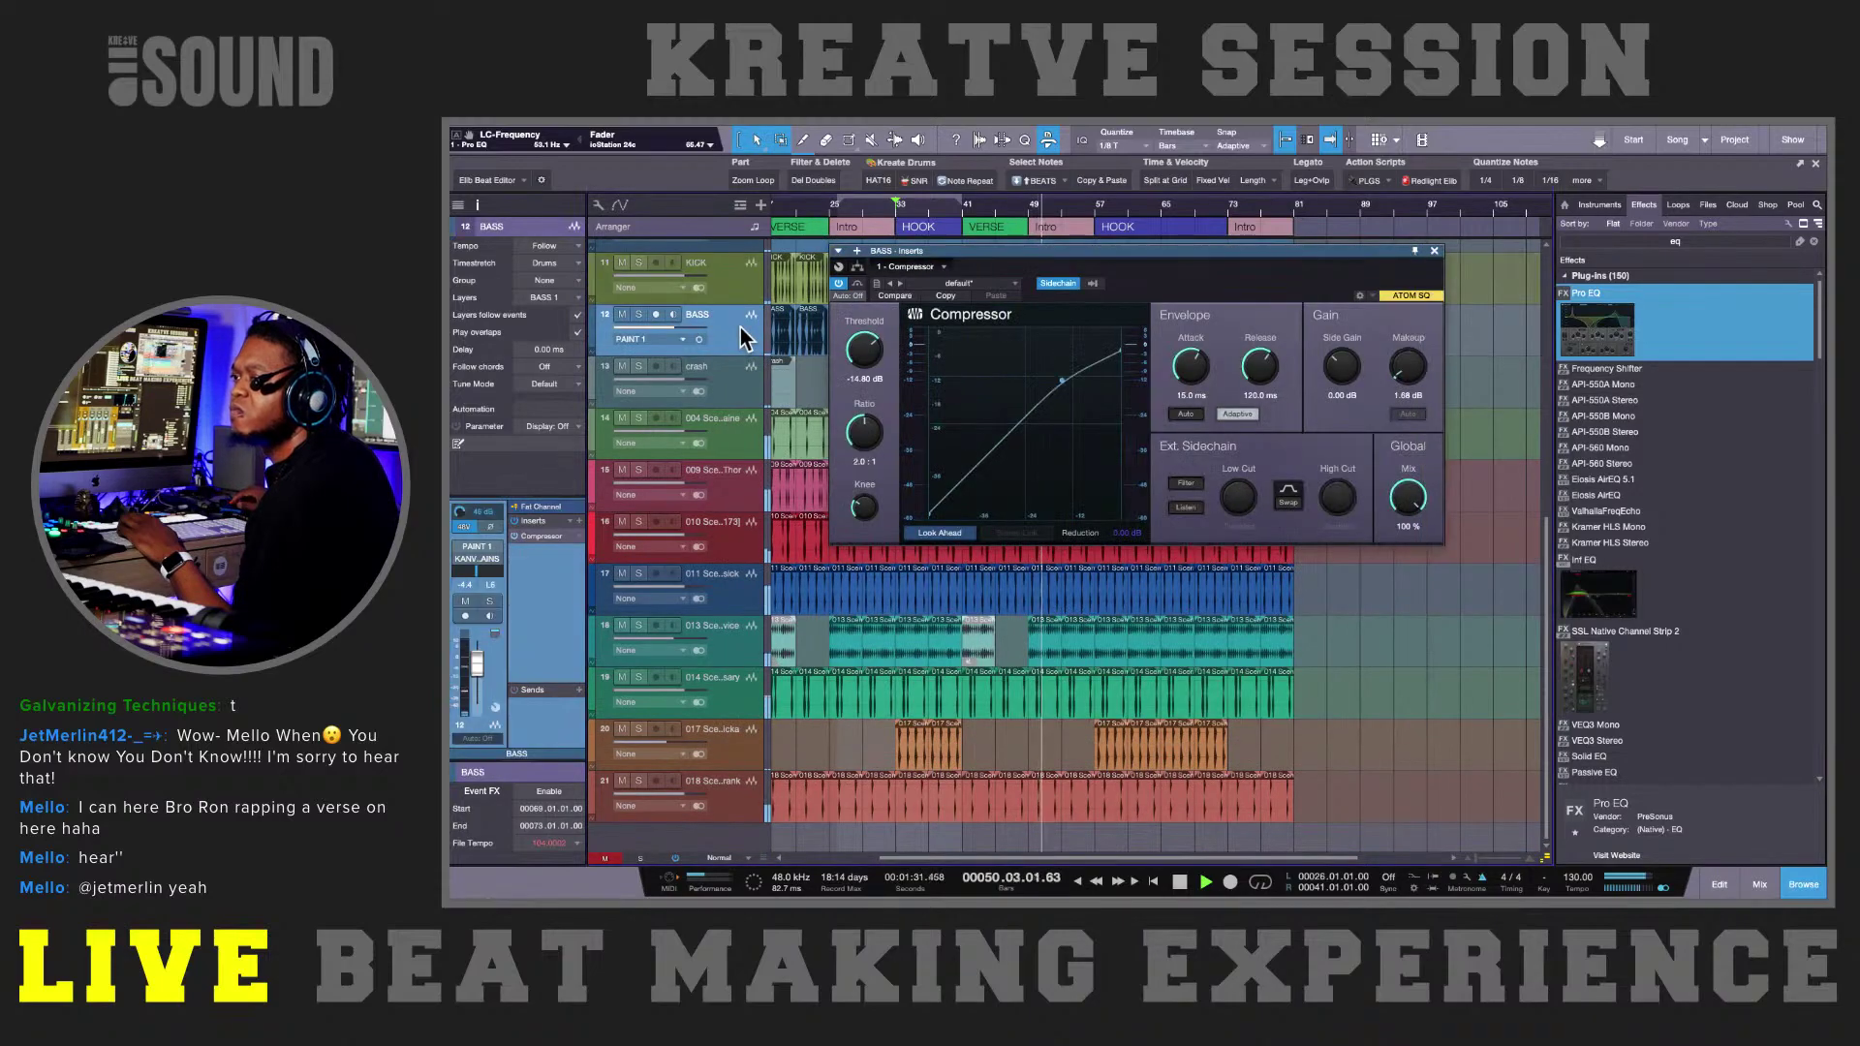
pyautogui.press('space')
pyautogui.press('space')
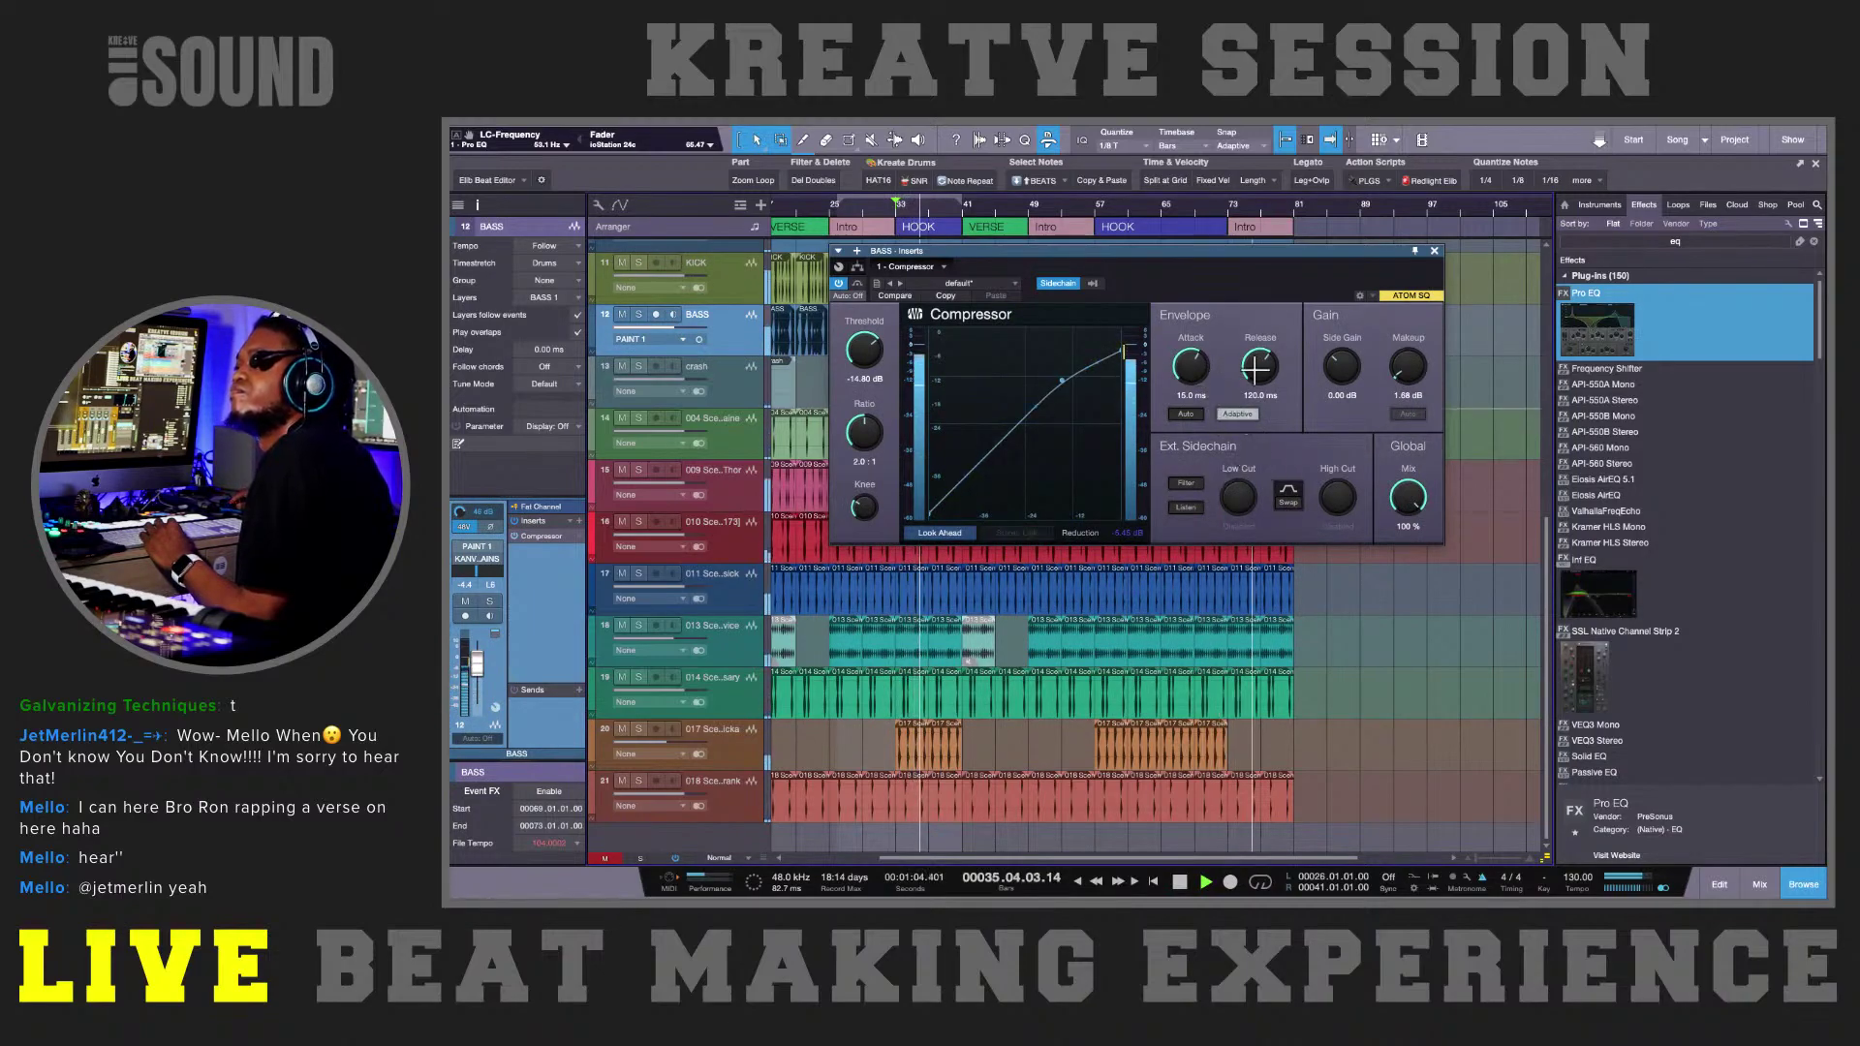
pyautogui.moveTo(1277, 365); pyautogui.dragTo(1329, 362)
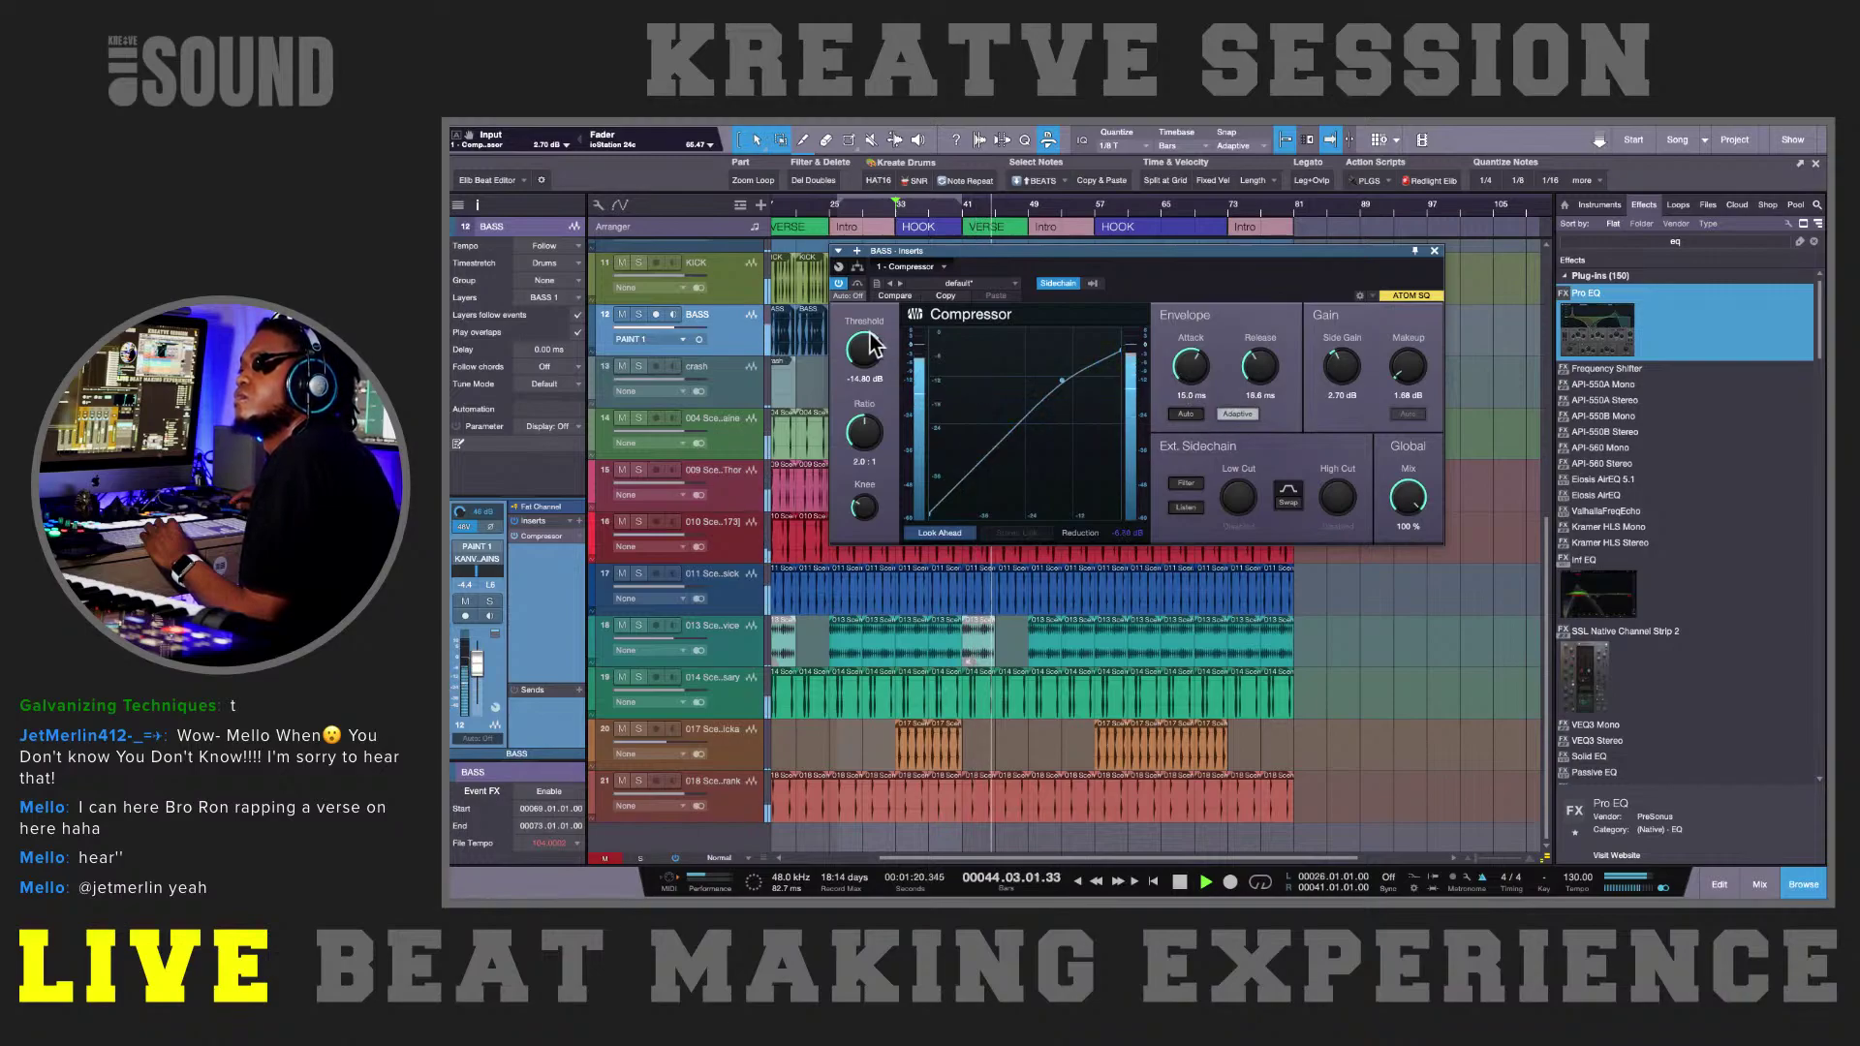
pyautogui.moveTo(869, 346); pyautogui.dragTo(865, 339)
pyautogui.moveTo(1403, 384); pyautogui.dragTo(1399, 378)
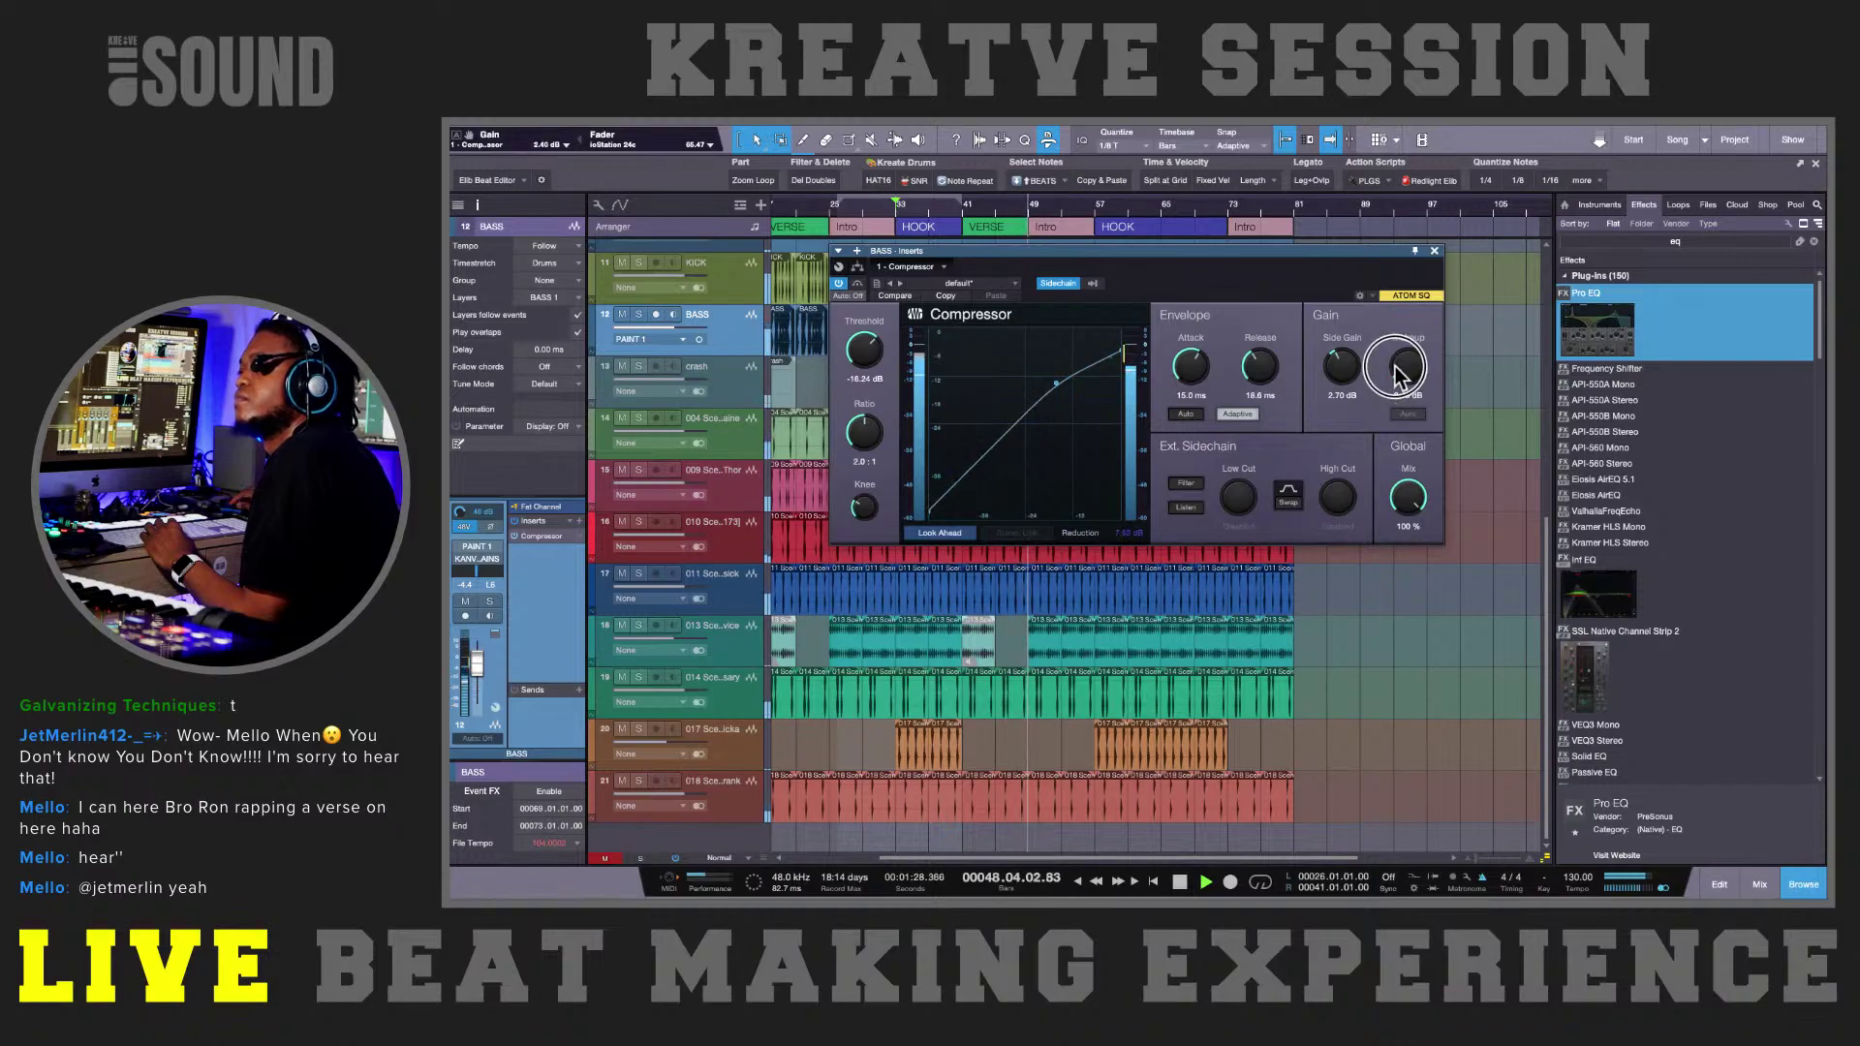
# - Set the BASS compressor's attack to 52.0 ms and release to about 13.2 ms
pyautogui.moveTo(1198, 373); pyautogui.dragTo(1190, 358)
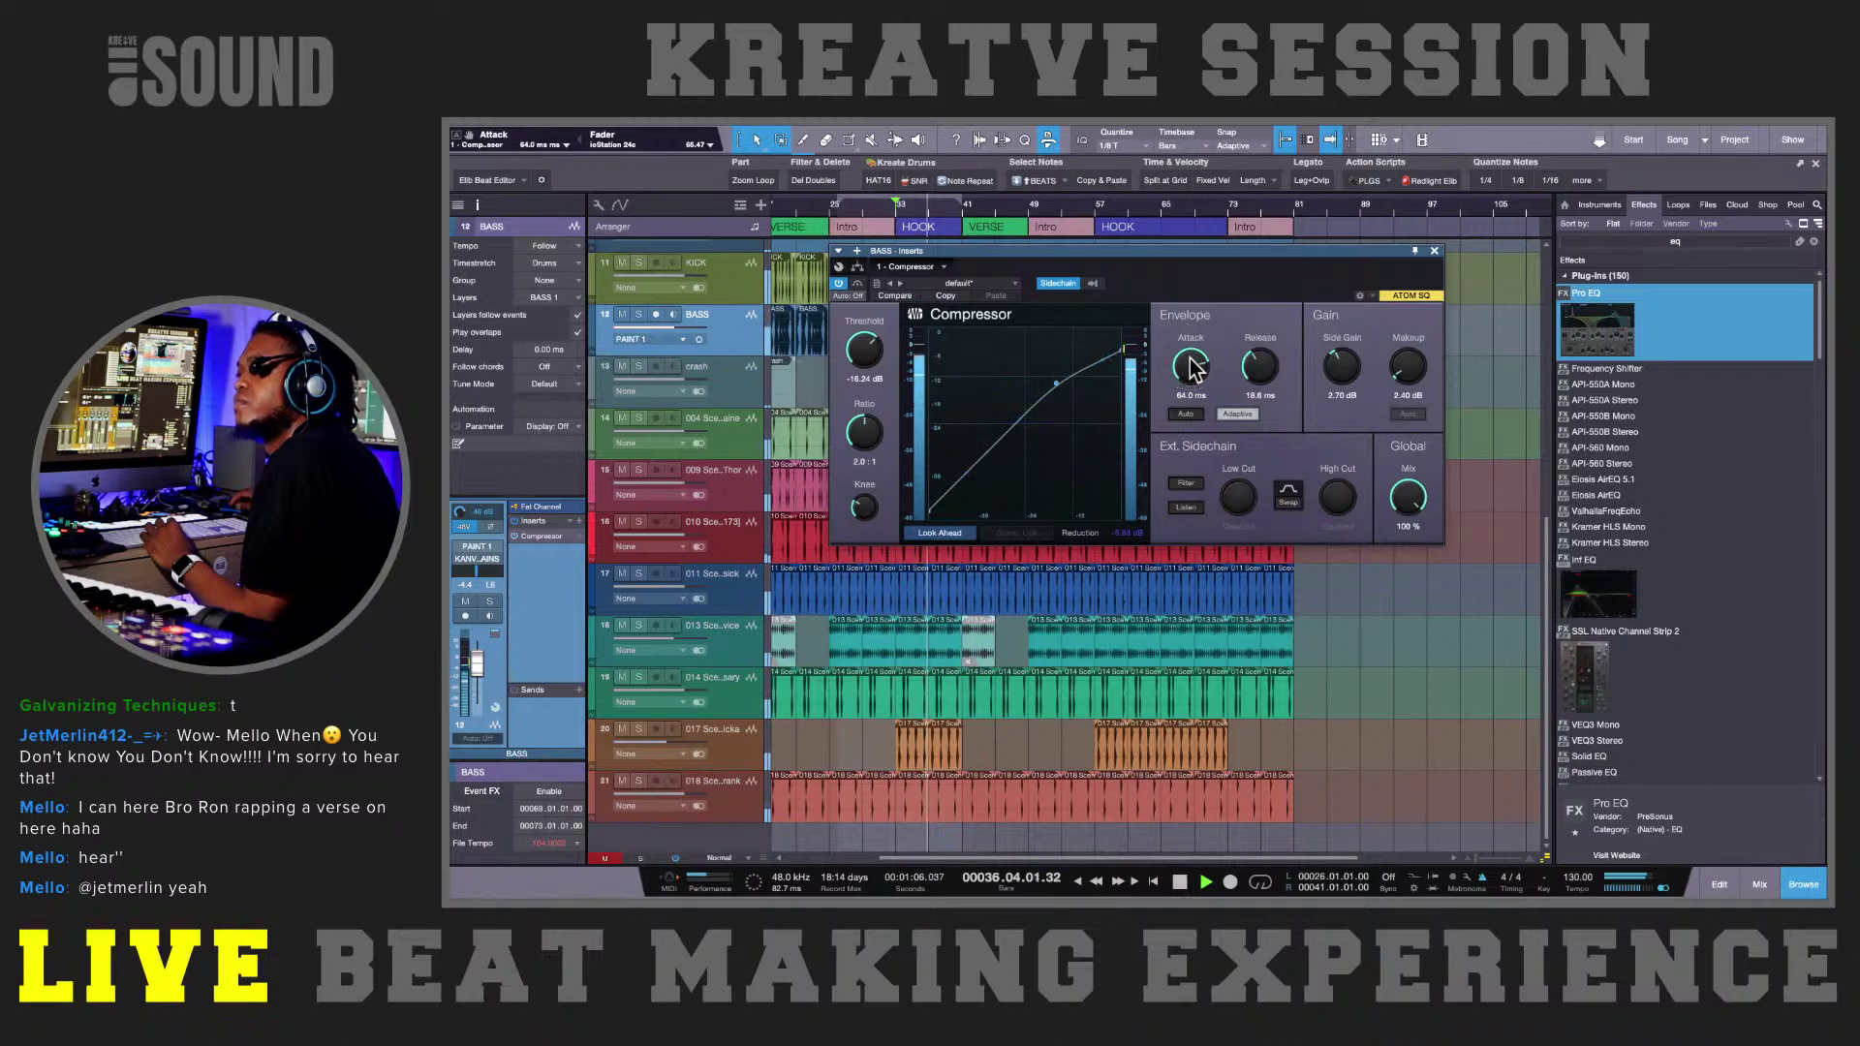
pyautogui.moveTo(1190, 366); pyautogui.dragTo(1194, 370)
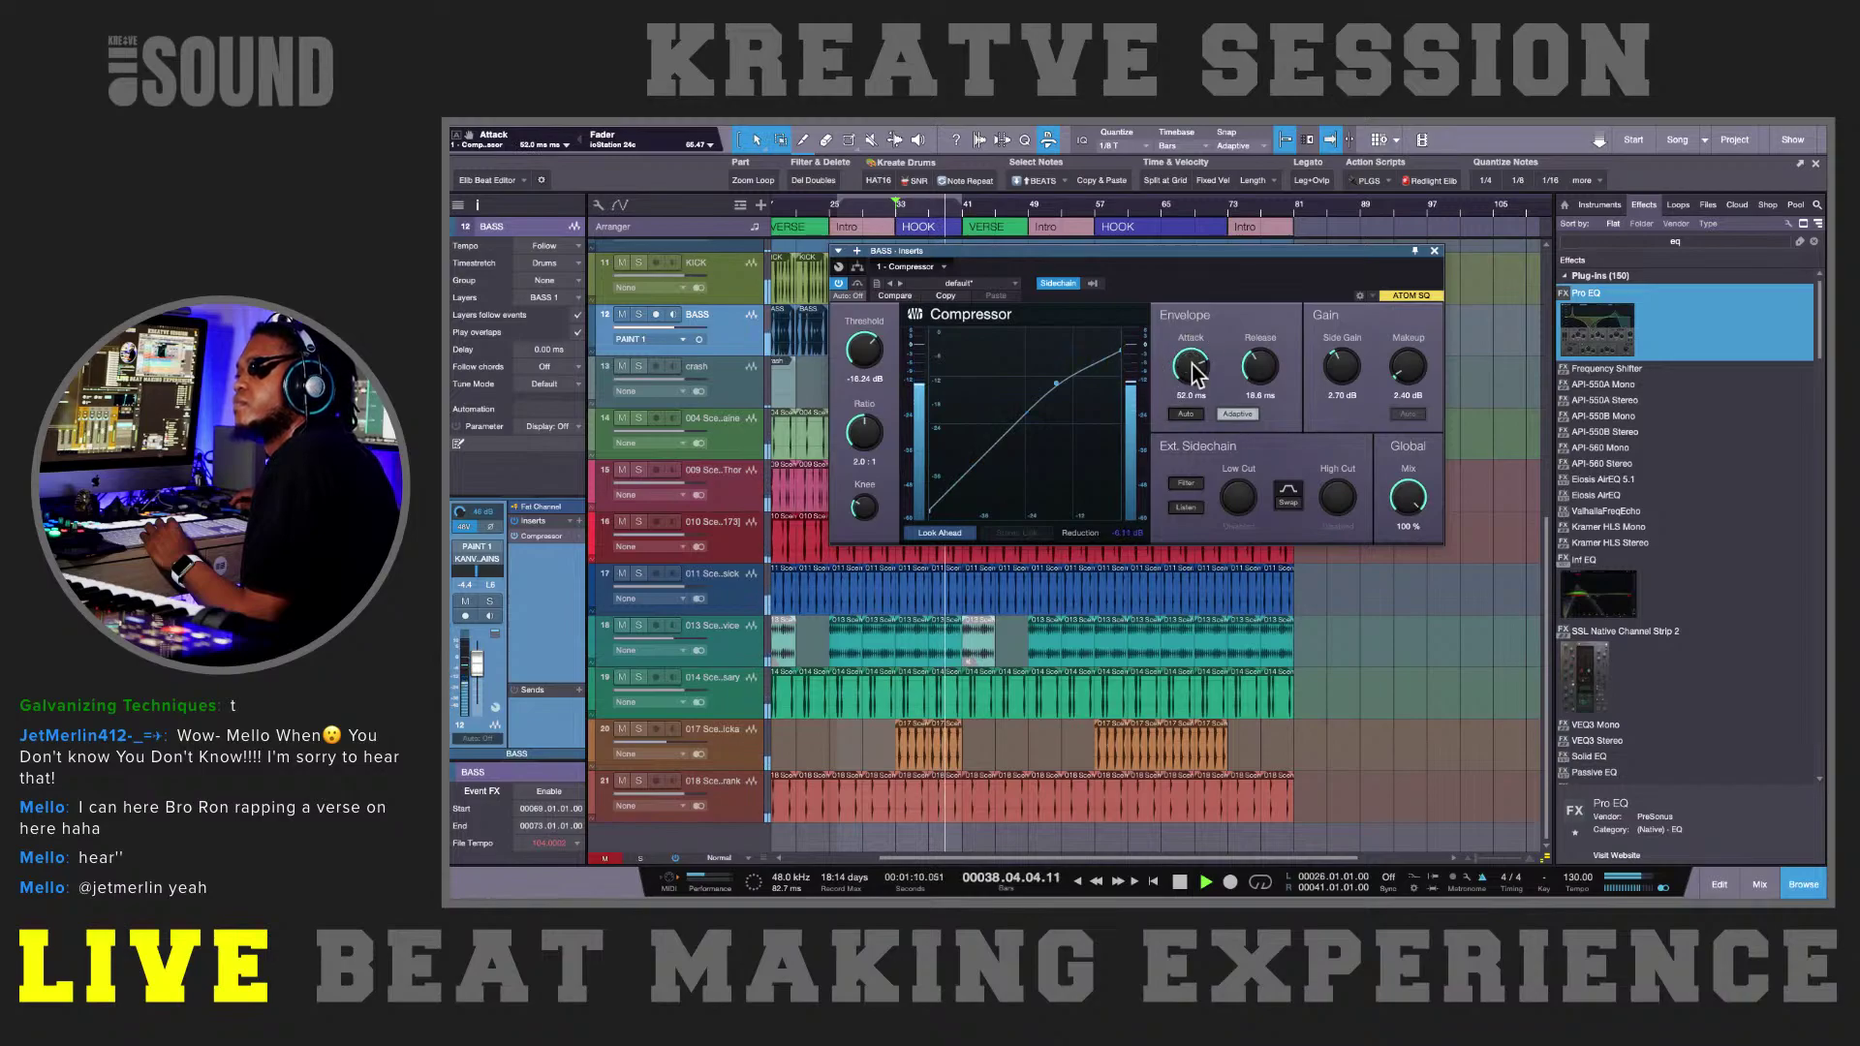
pyautogui.moveTo(1258, 366); pyautogui.dragTo(1255, 373)
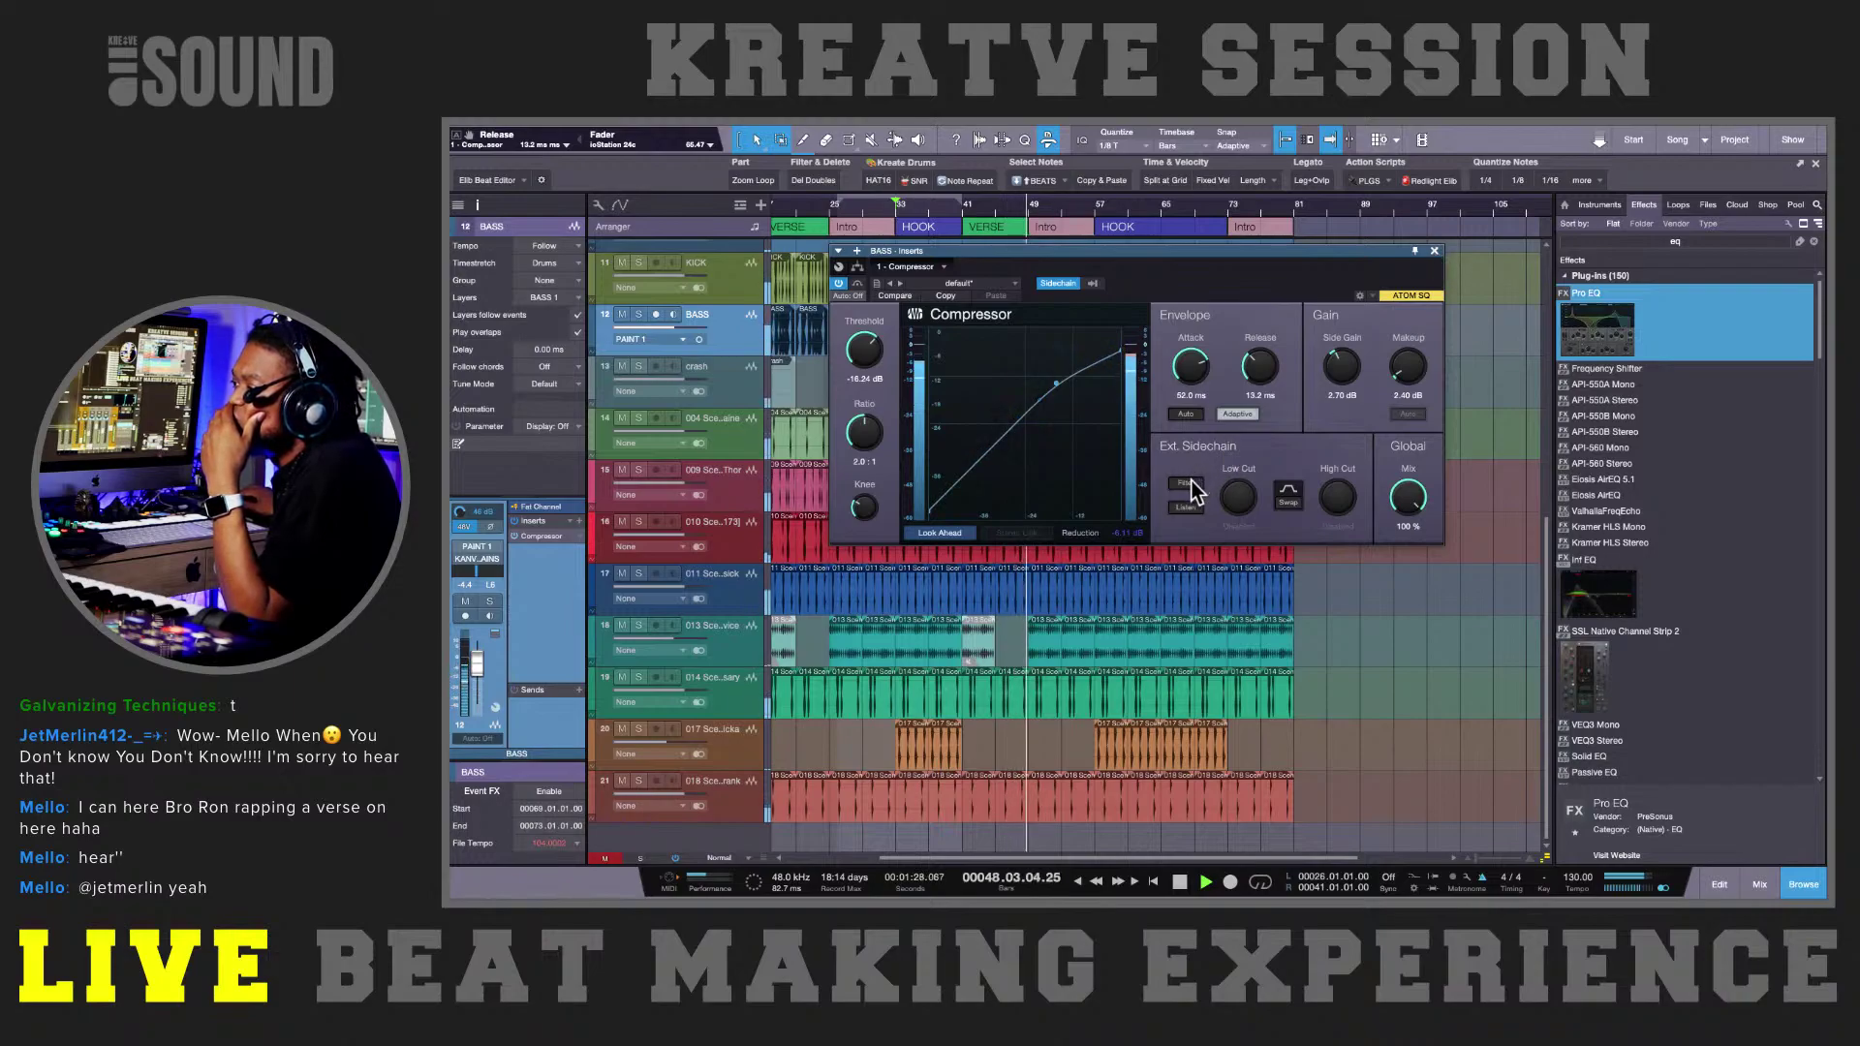
# - Replay the hook, filter the BASS compressor's external sidechain with a high cut at about 7.9 kHz, and close the compressor
pyautogui.press('space')
pyautogui.press('space')
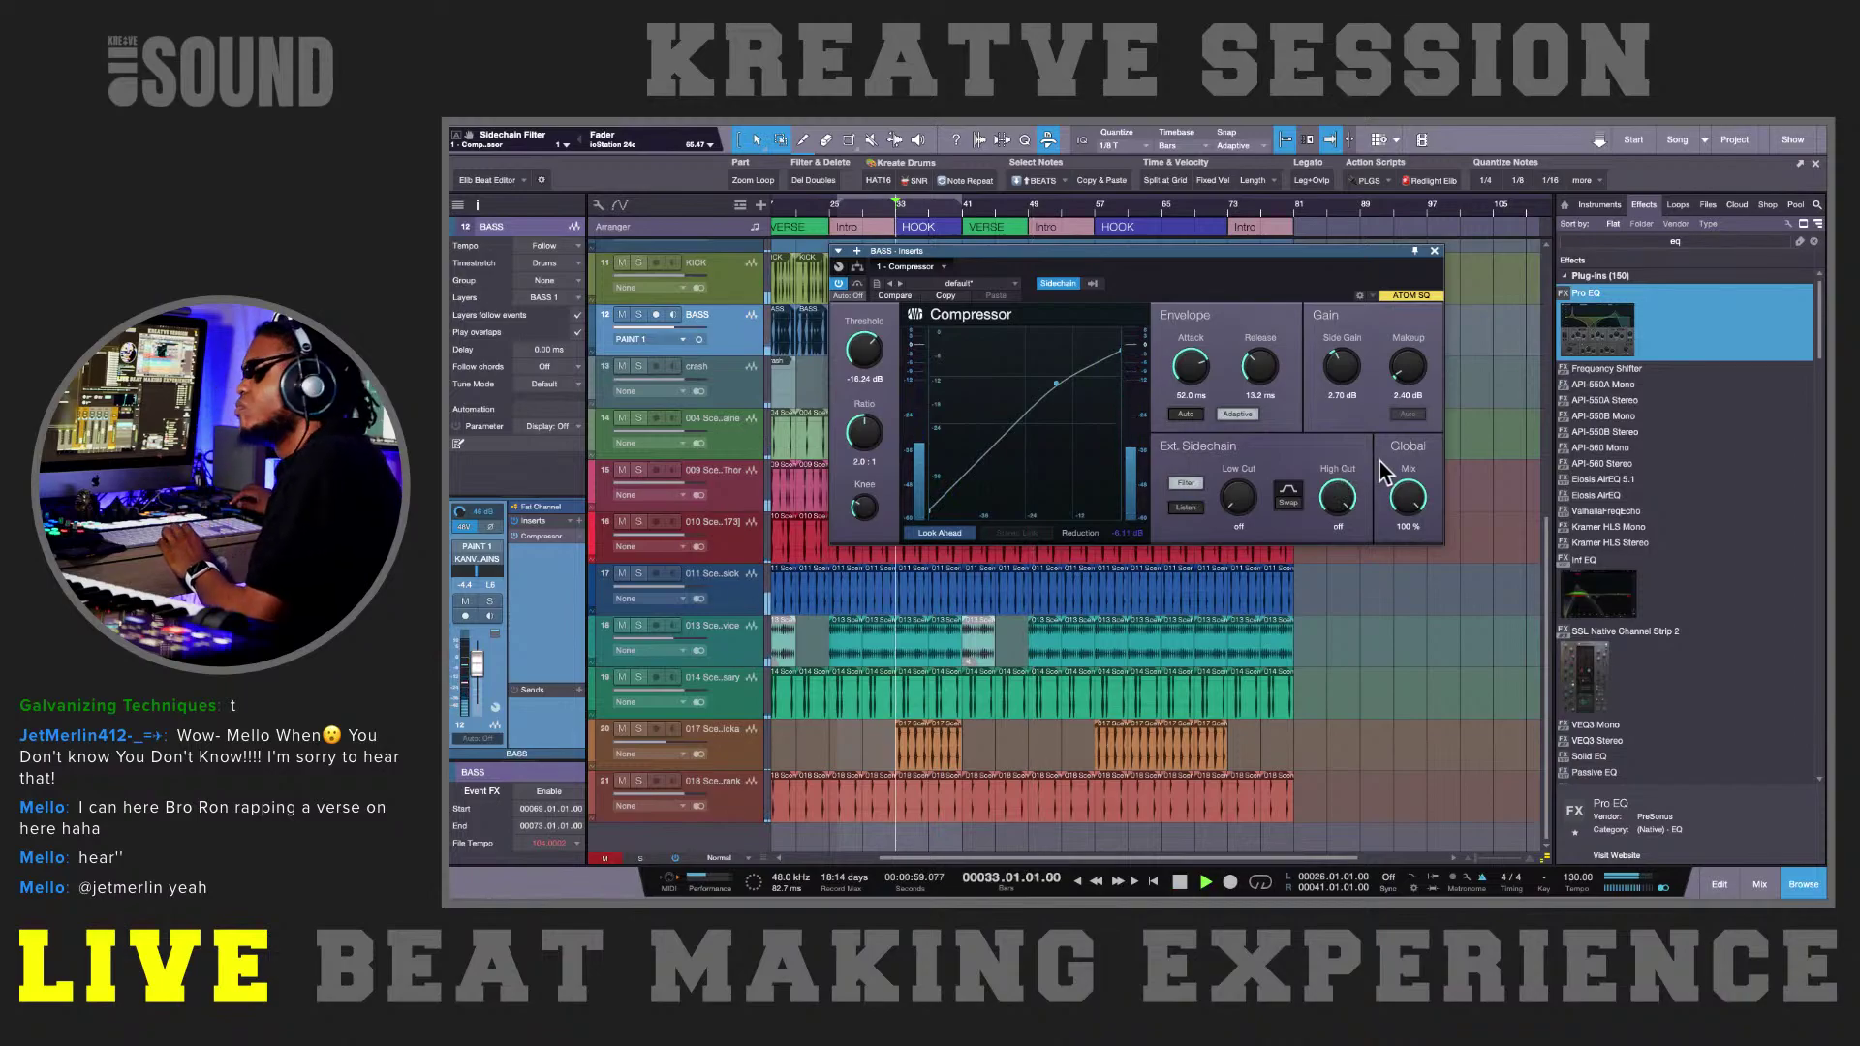
pyautogui.moveTo(1340, 496); pyautogui.dragTo(1336, 507)
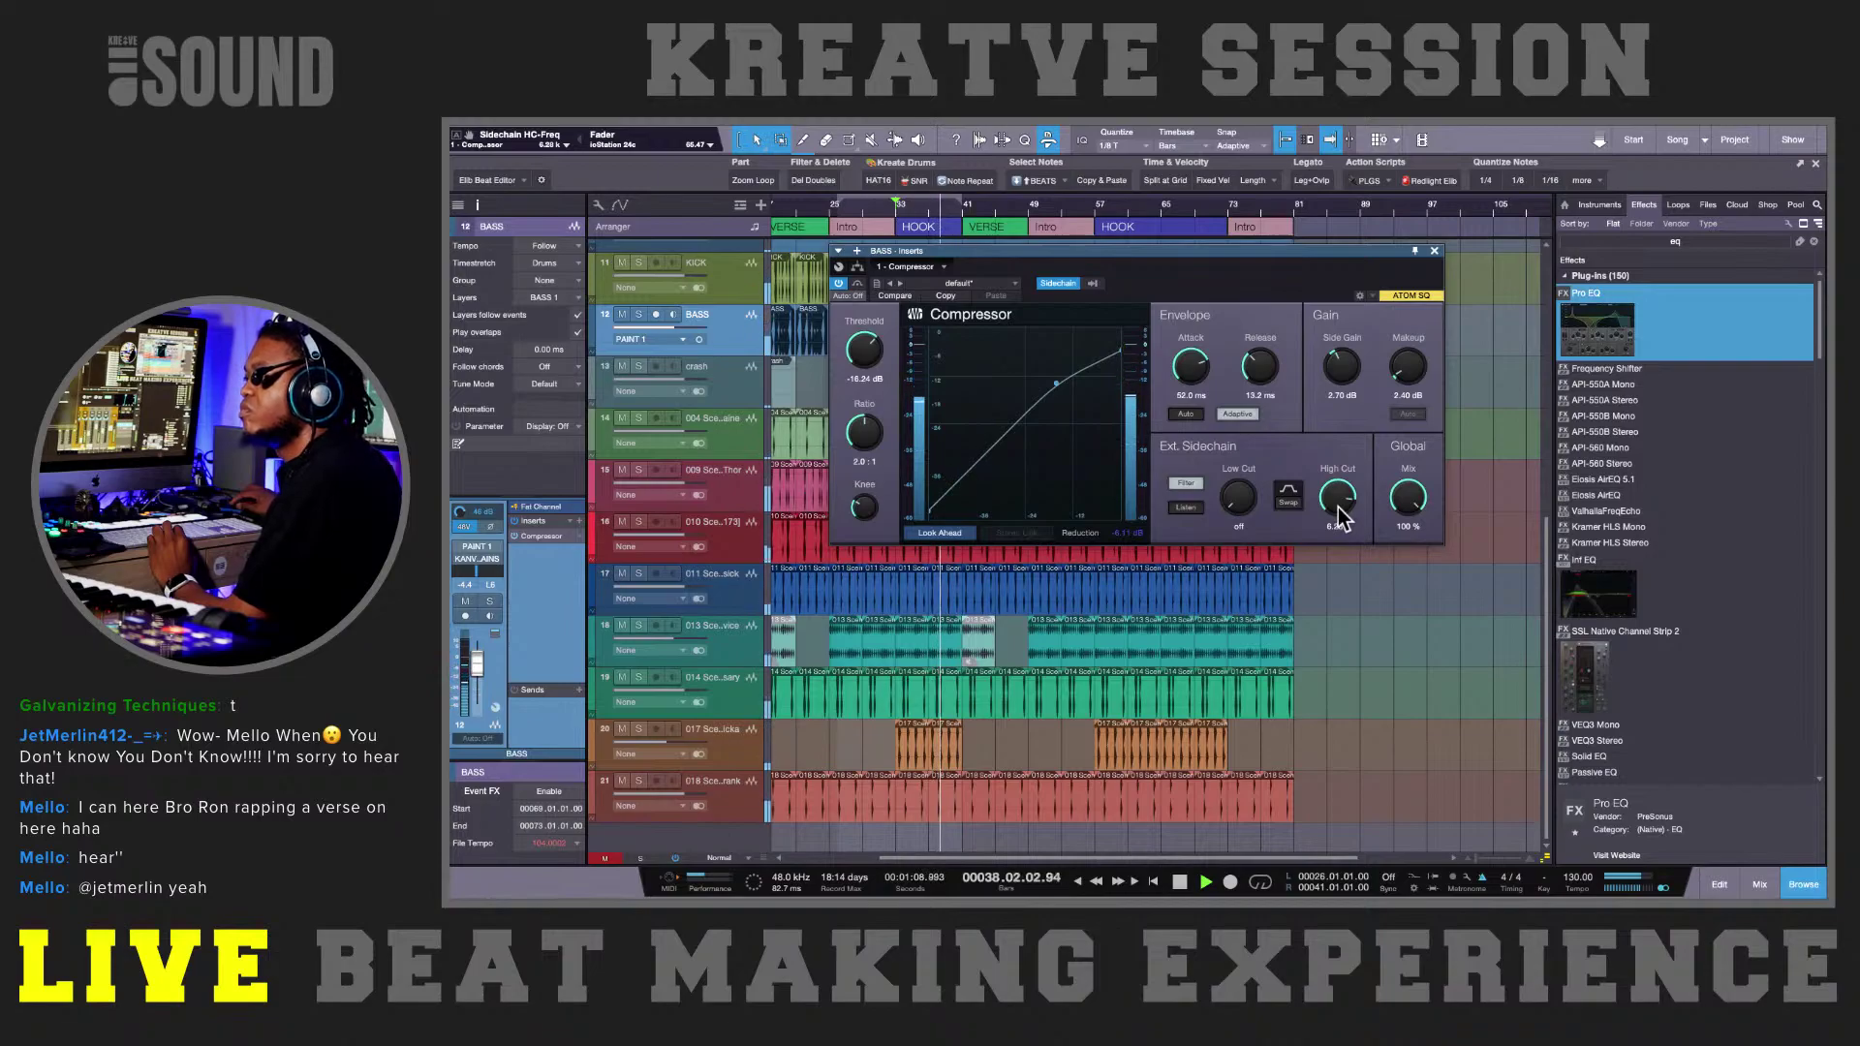
pyautogui.moveTo(1338, 500); pyautogui.dragTo(1338, 501)
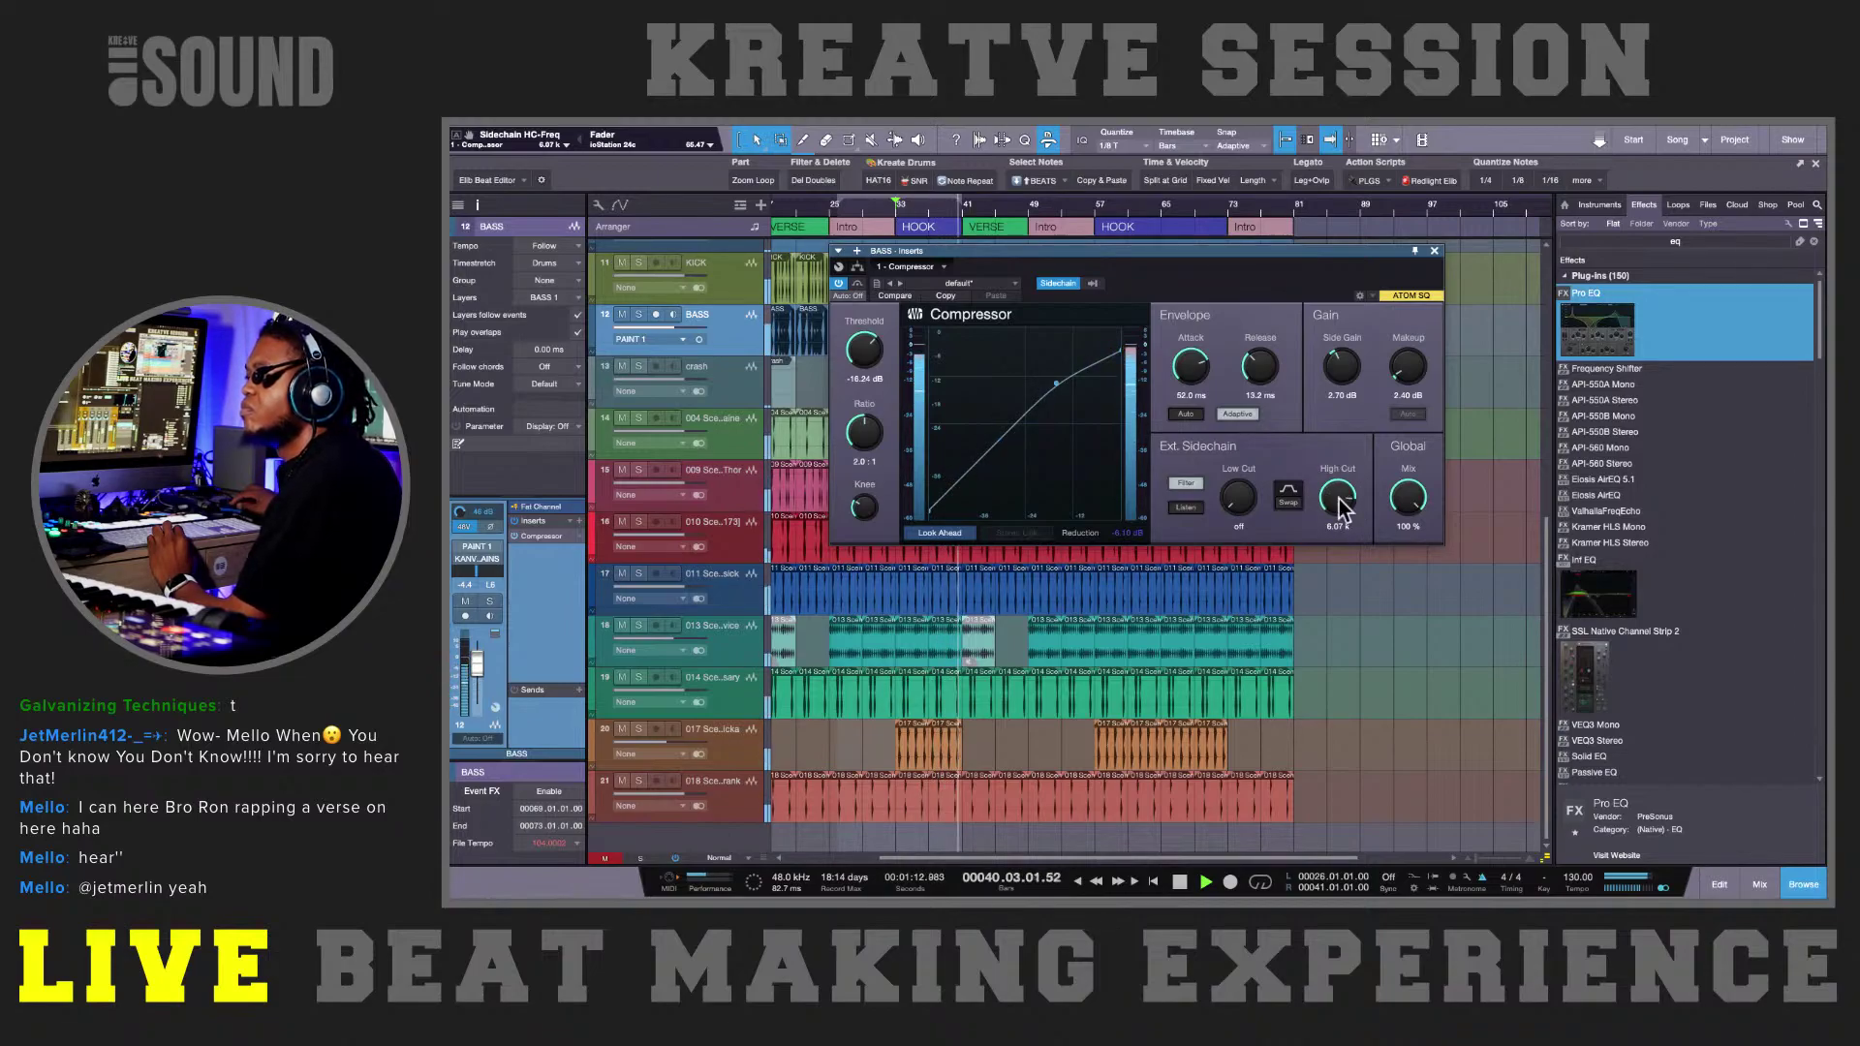
pyautogui.moveTo(1341, 506); pyautogui.dragTo(1189, 514)
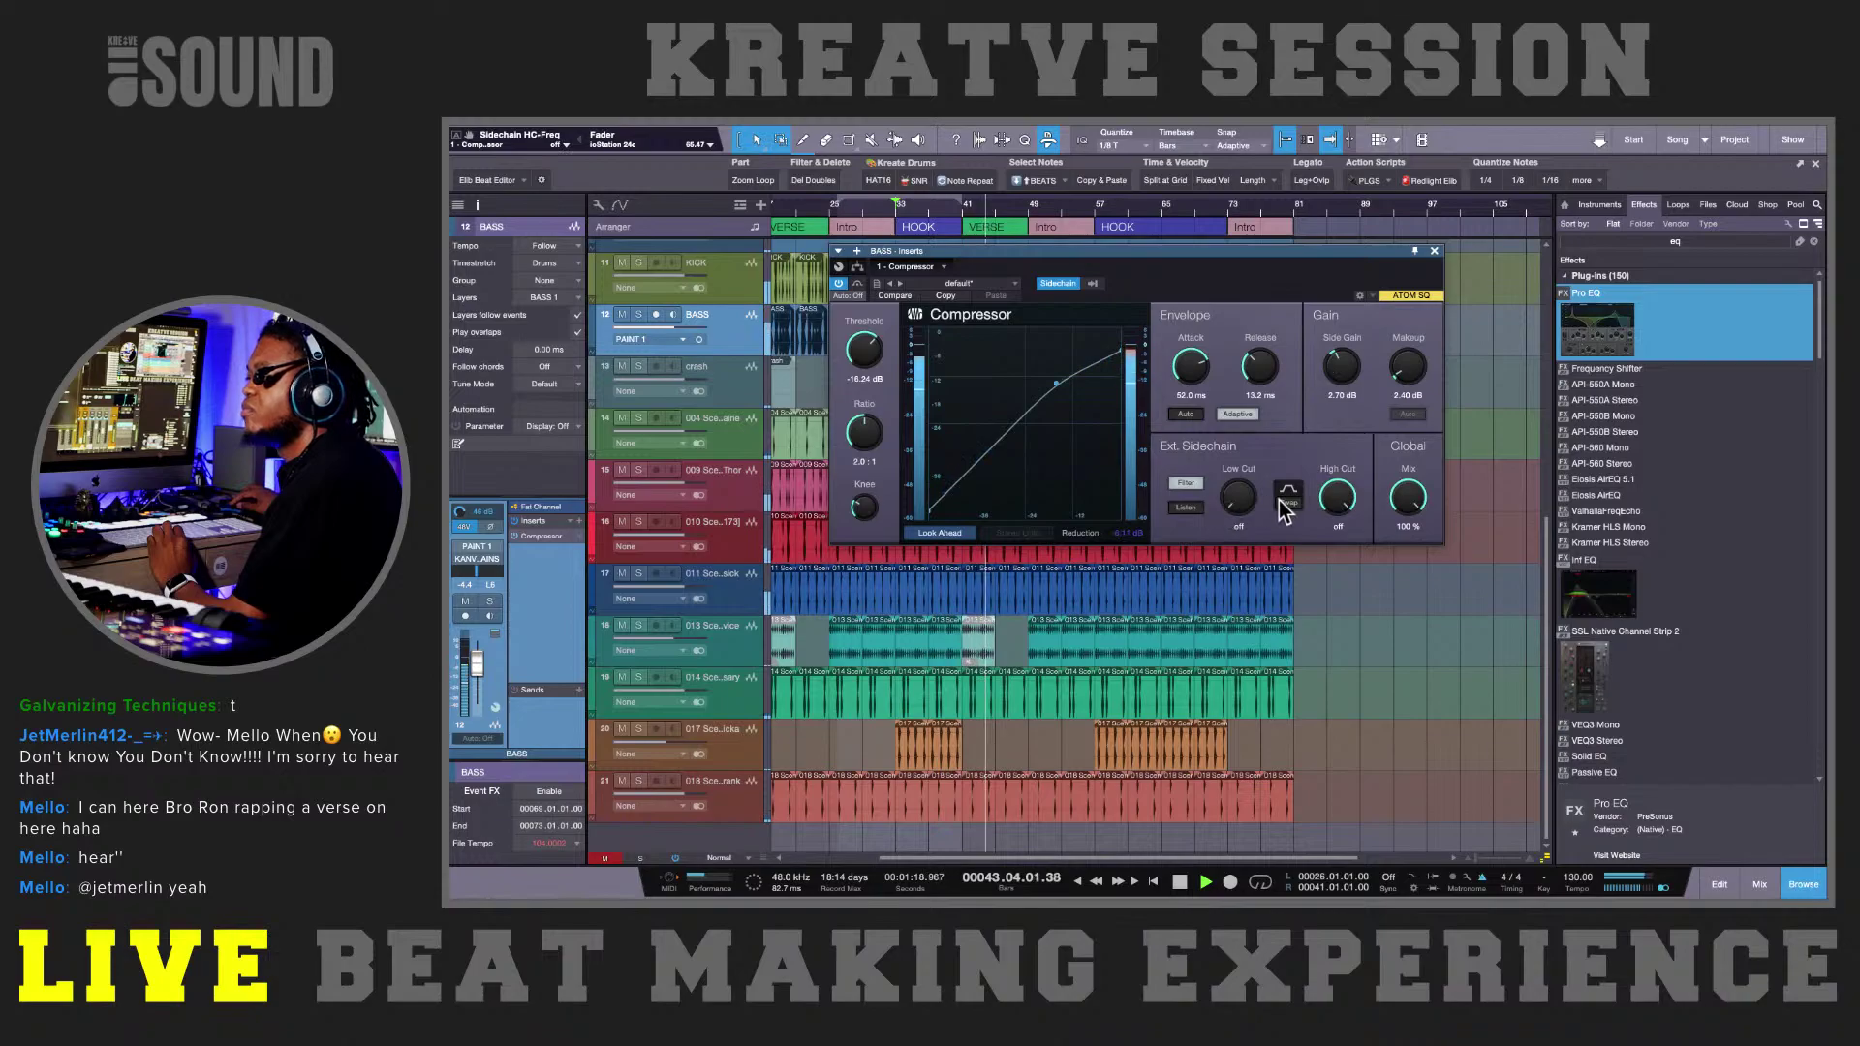
pyautogui.moveTo(1338, 503); pyautogui.dragTo(1335, 518)
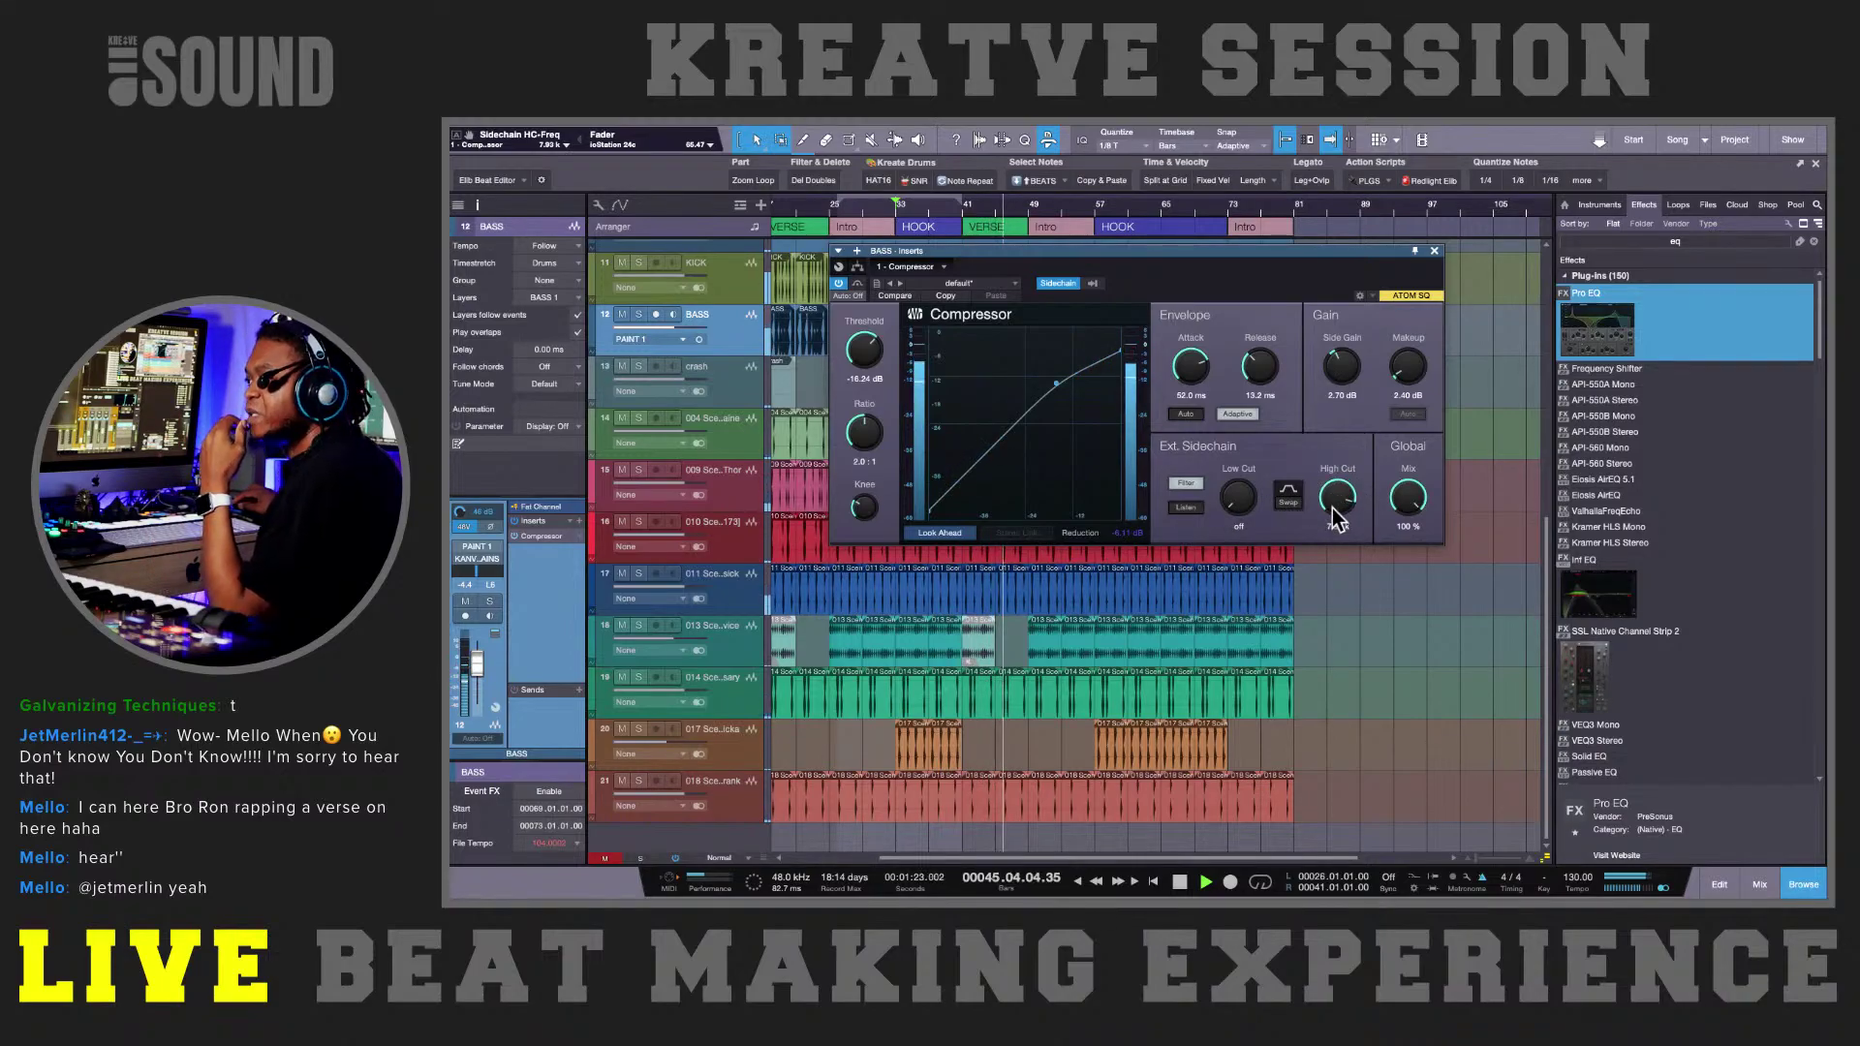
pyautogui.click(1182, 482)
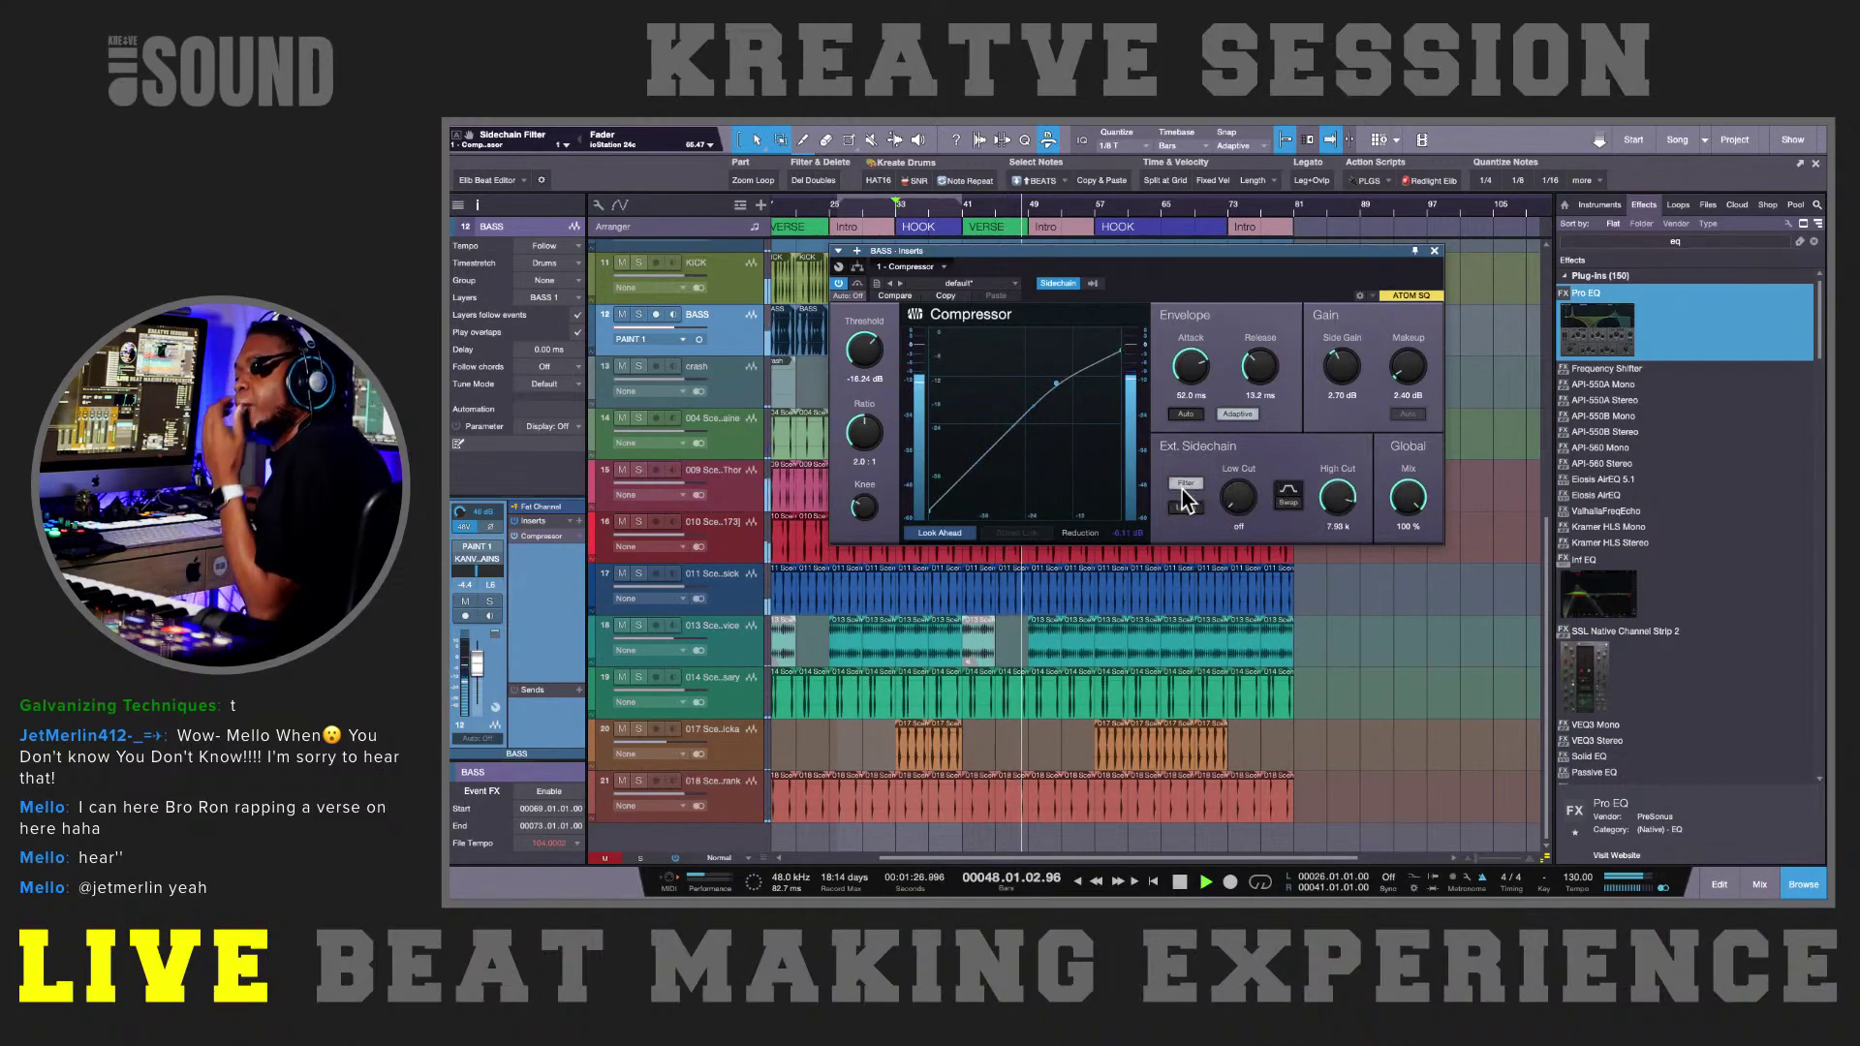
pyautogui.click(1435, 254)
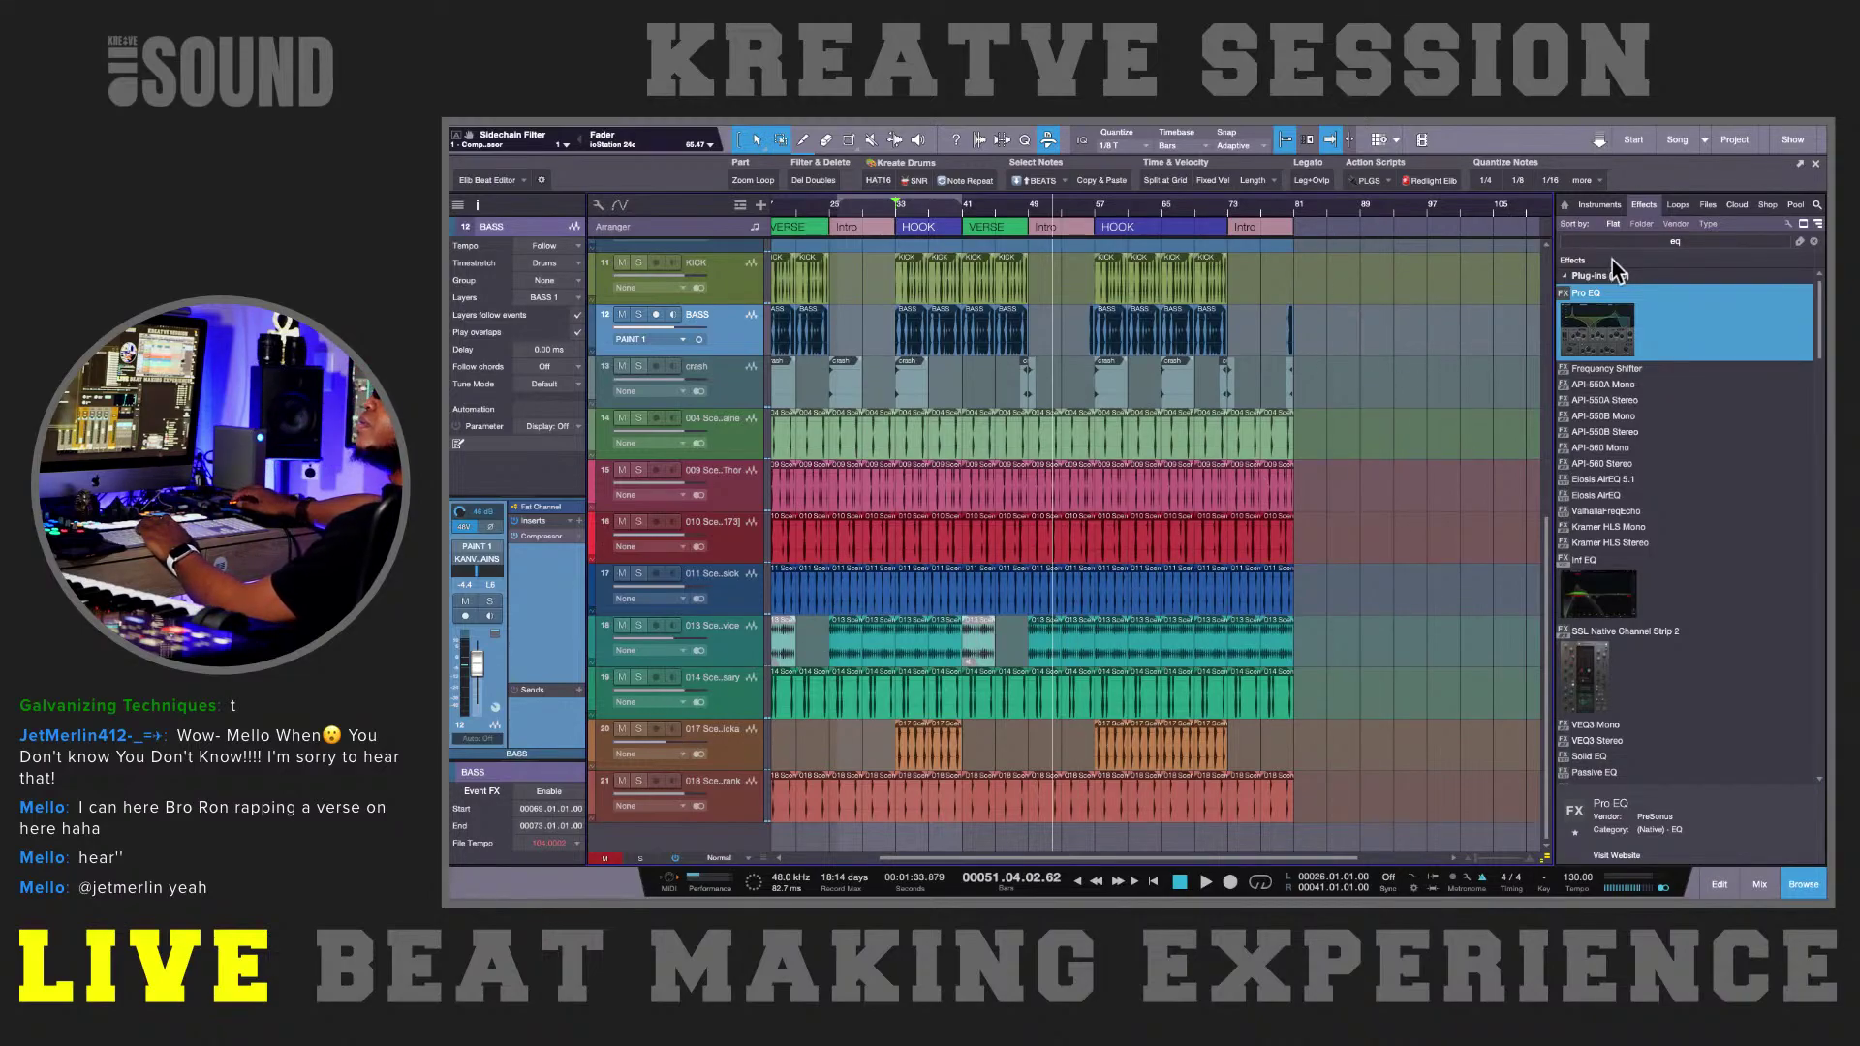
# - Search the effects for "dirt" and insert the Dirt plug-in on the BASS track
pyautogui.click(1633, 241)
pyautogui.write('dirt')
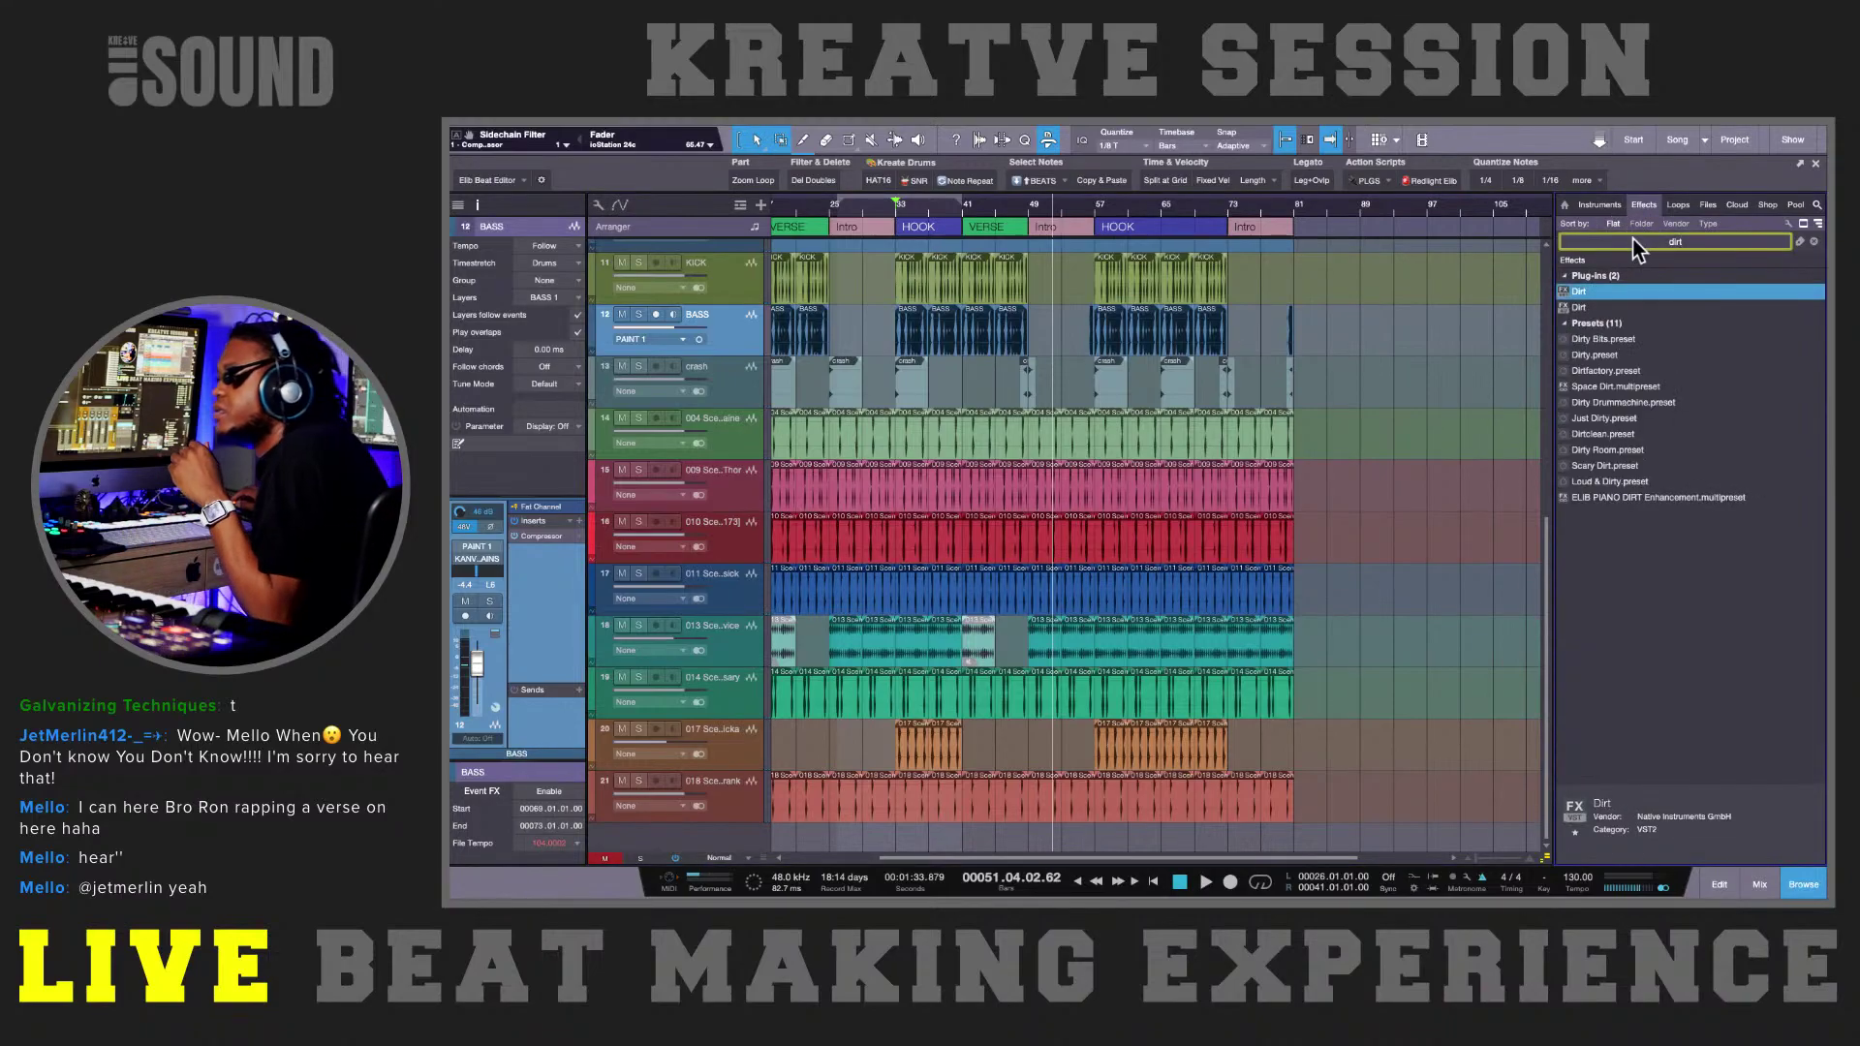
pyautogui.click(1659, 291)
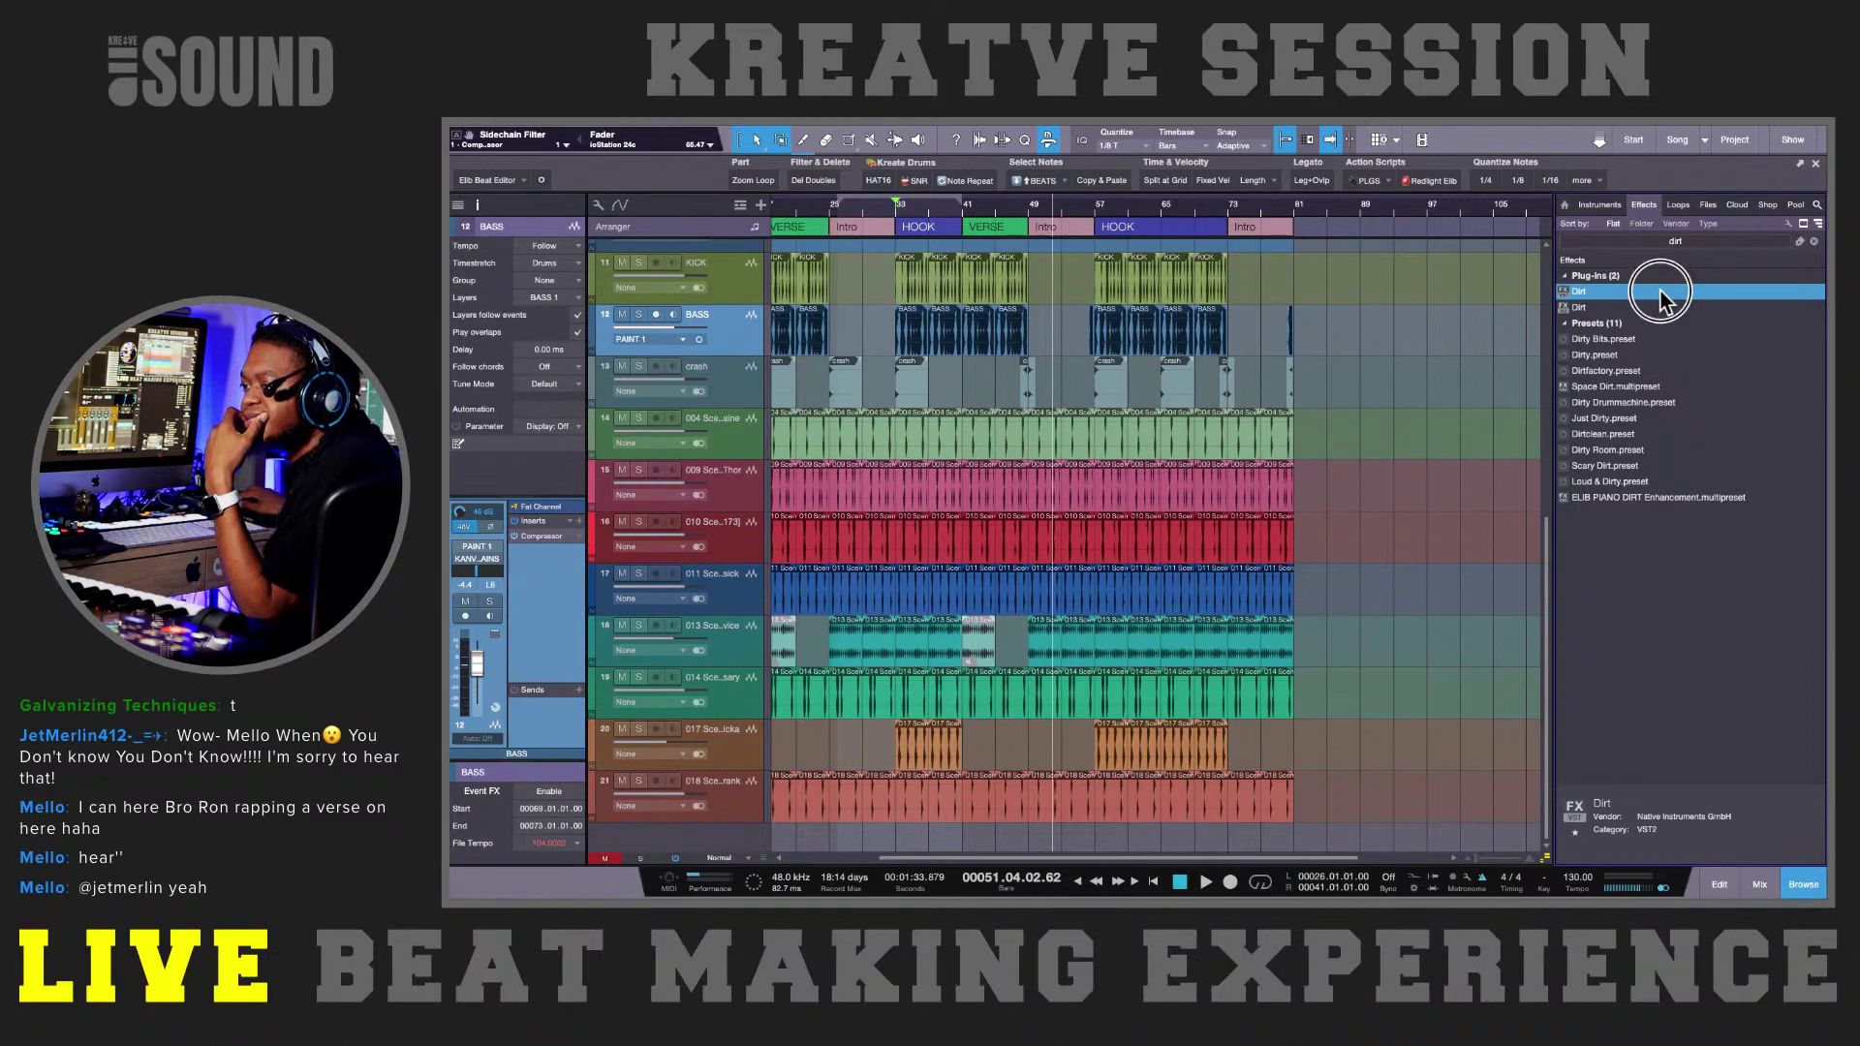
pyautogui.moveTo(1659, 292); pyautogui.dragTo(1250, 339)
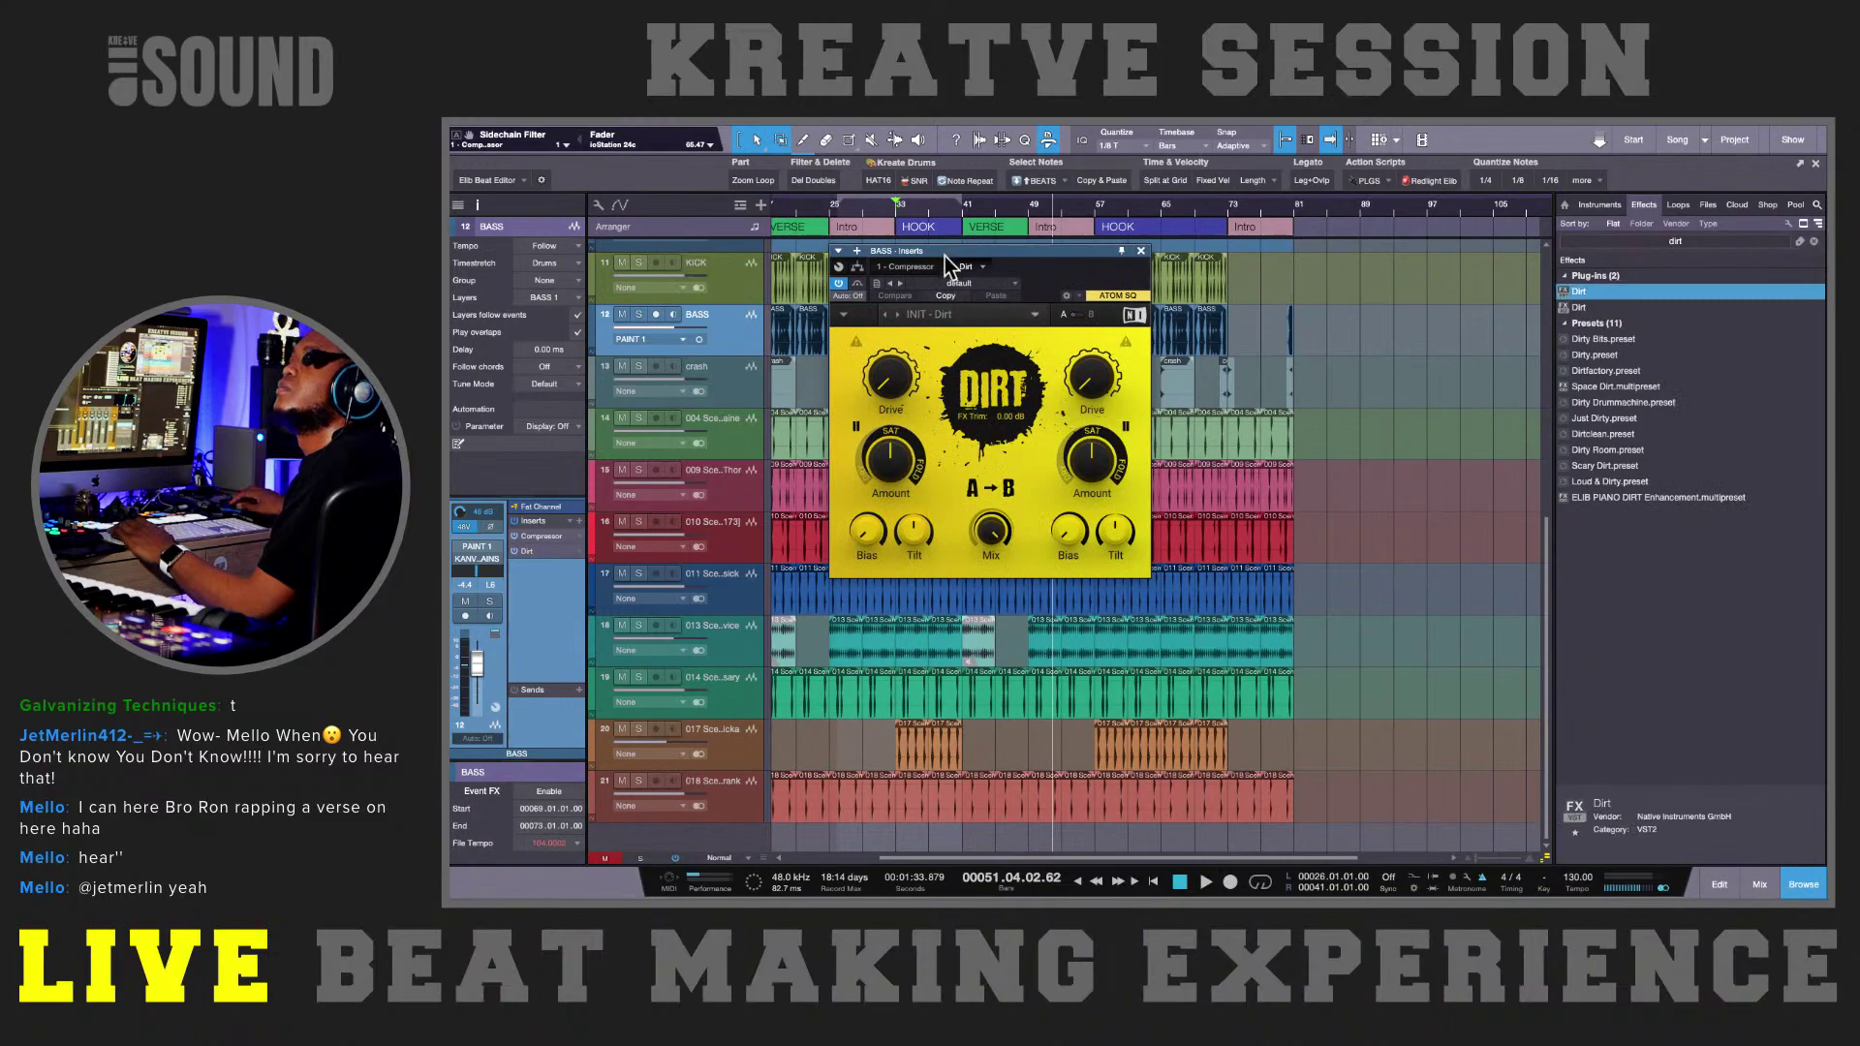
pyautogui.moveTo(944, 255); pyautogui.dragTo(1179, 289)
# - Play from the hook and set Dirt's stage A drive to about 50%, trying out the amount and stage B drive
pyautogui.press('space')
pyautogui.click(1141, 419)
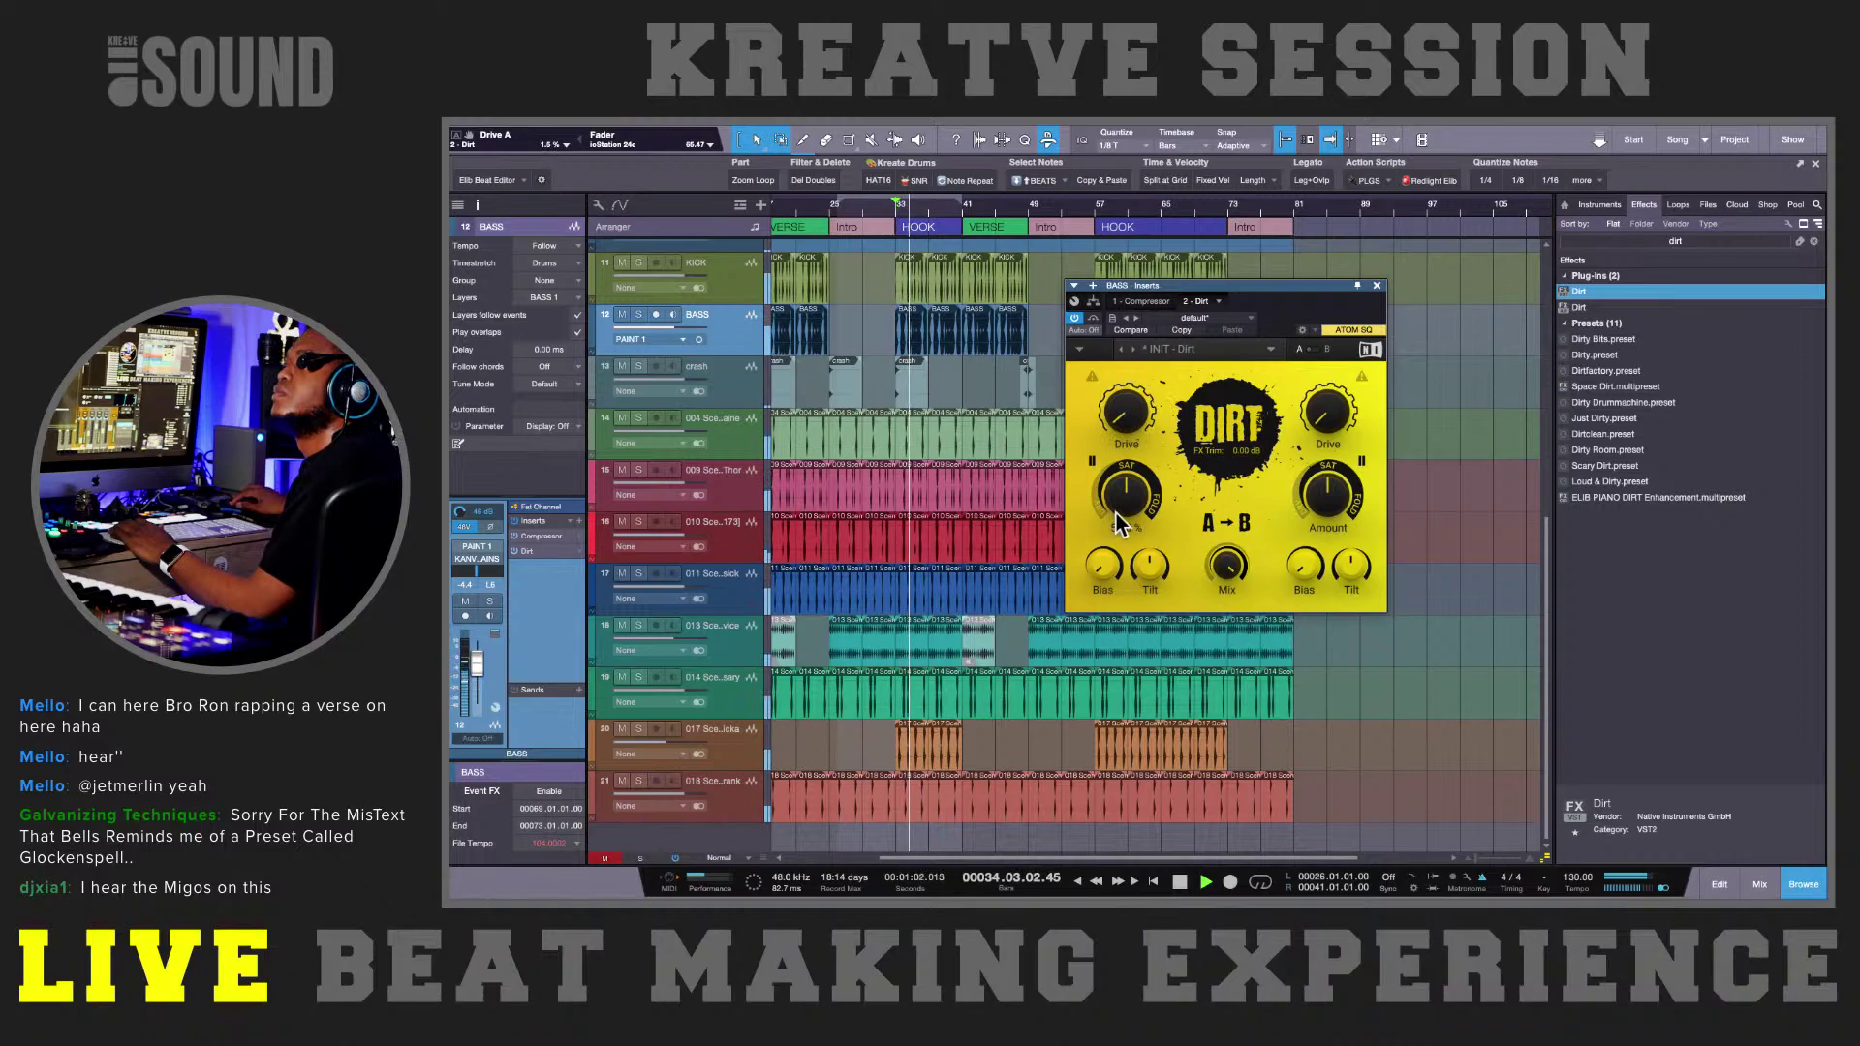
pyautogui.moveTo(1123, 507); pyautogui.dragTo(1124, 498)
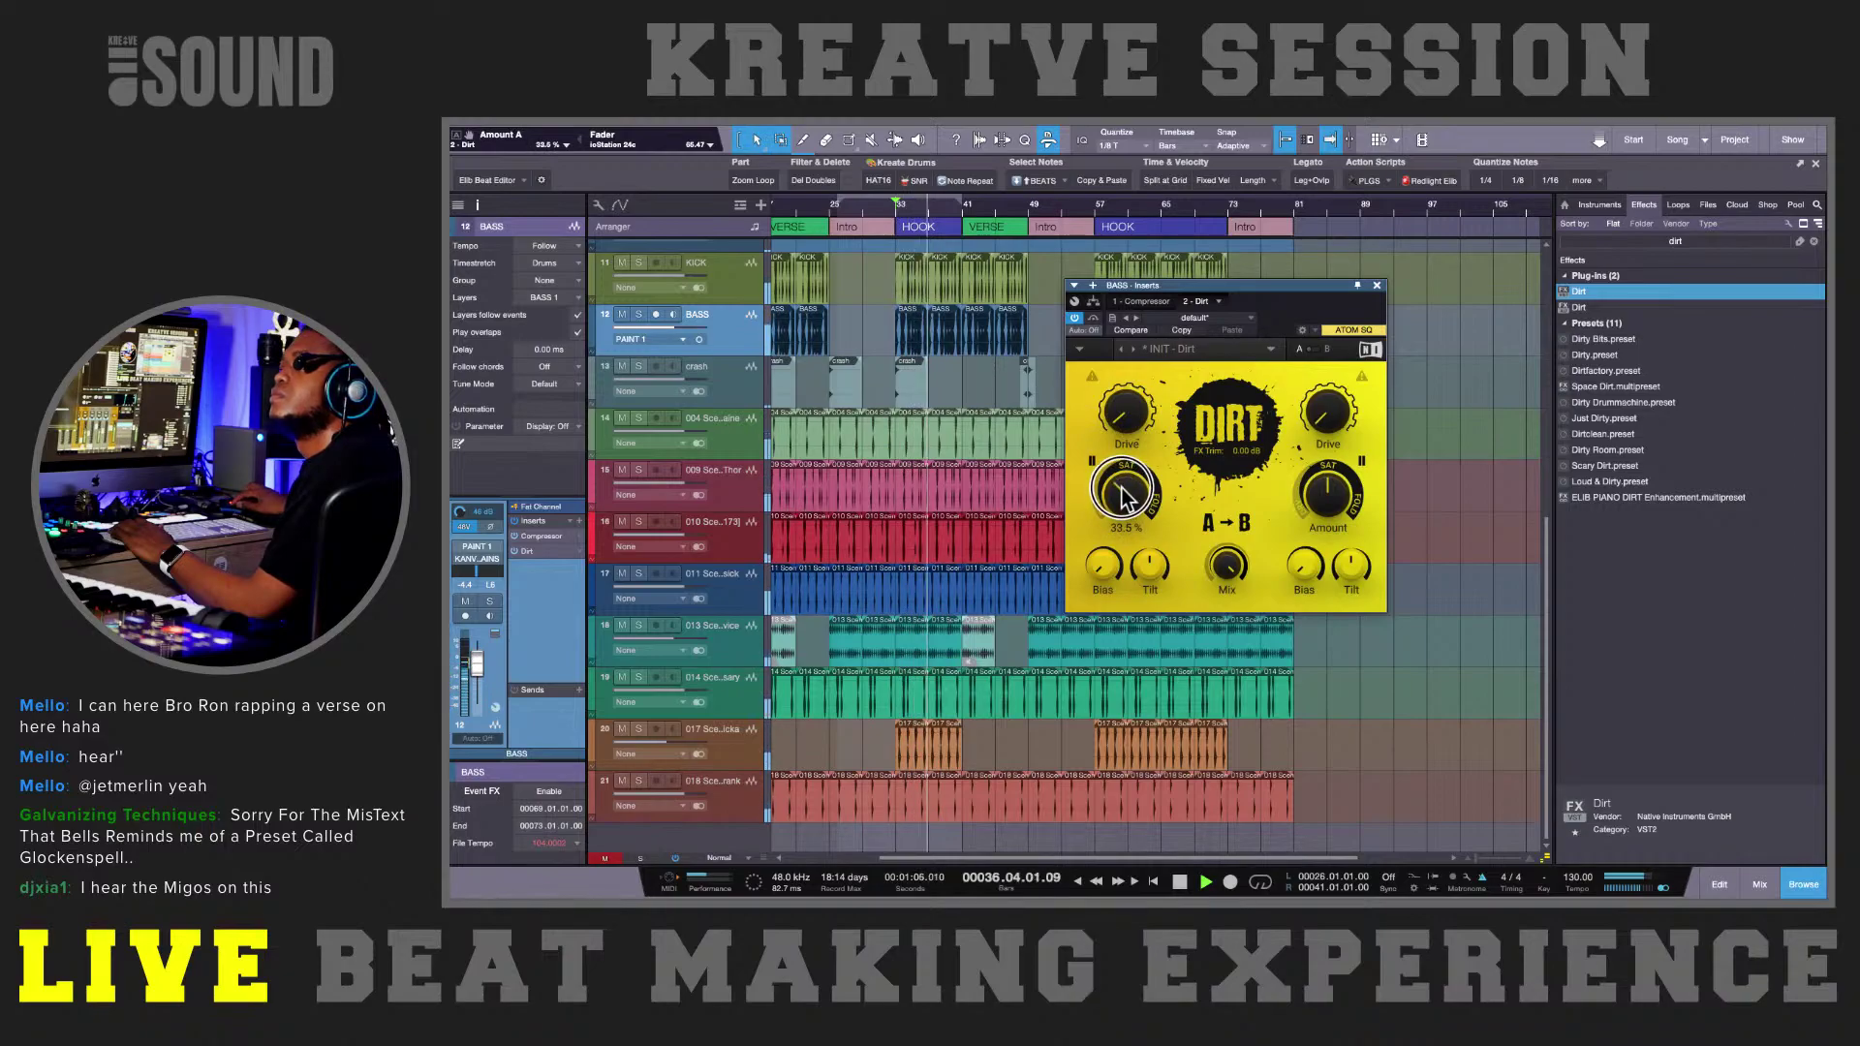
pyautogui.moveTo(1120, 422); pyautogui.dragTo(1120, 421)
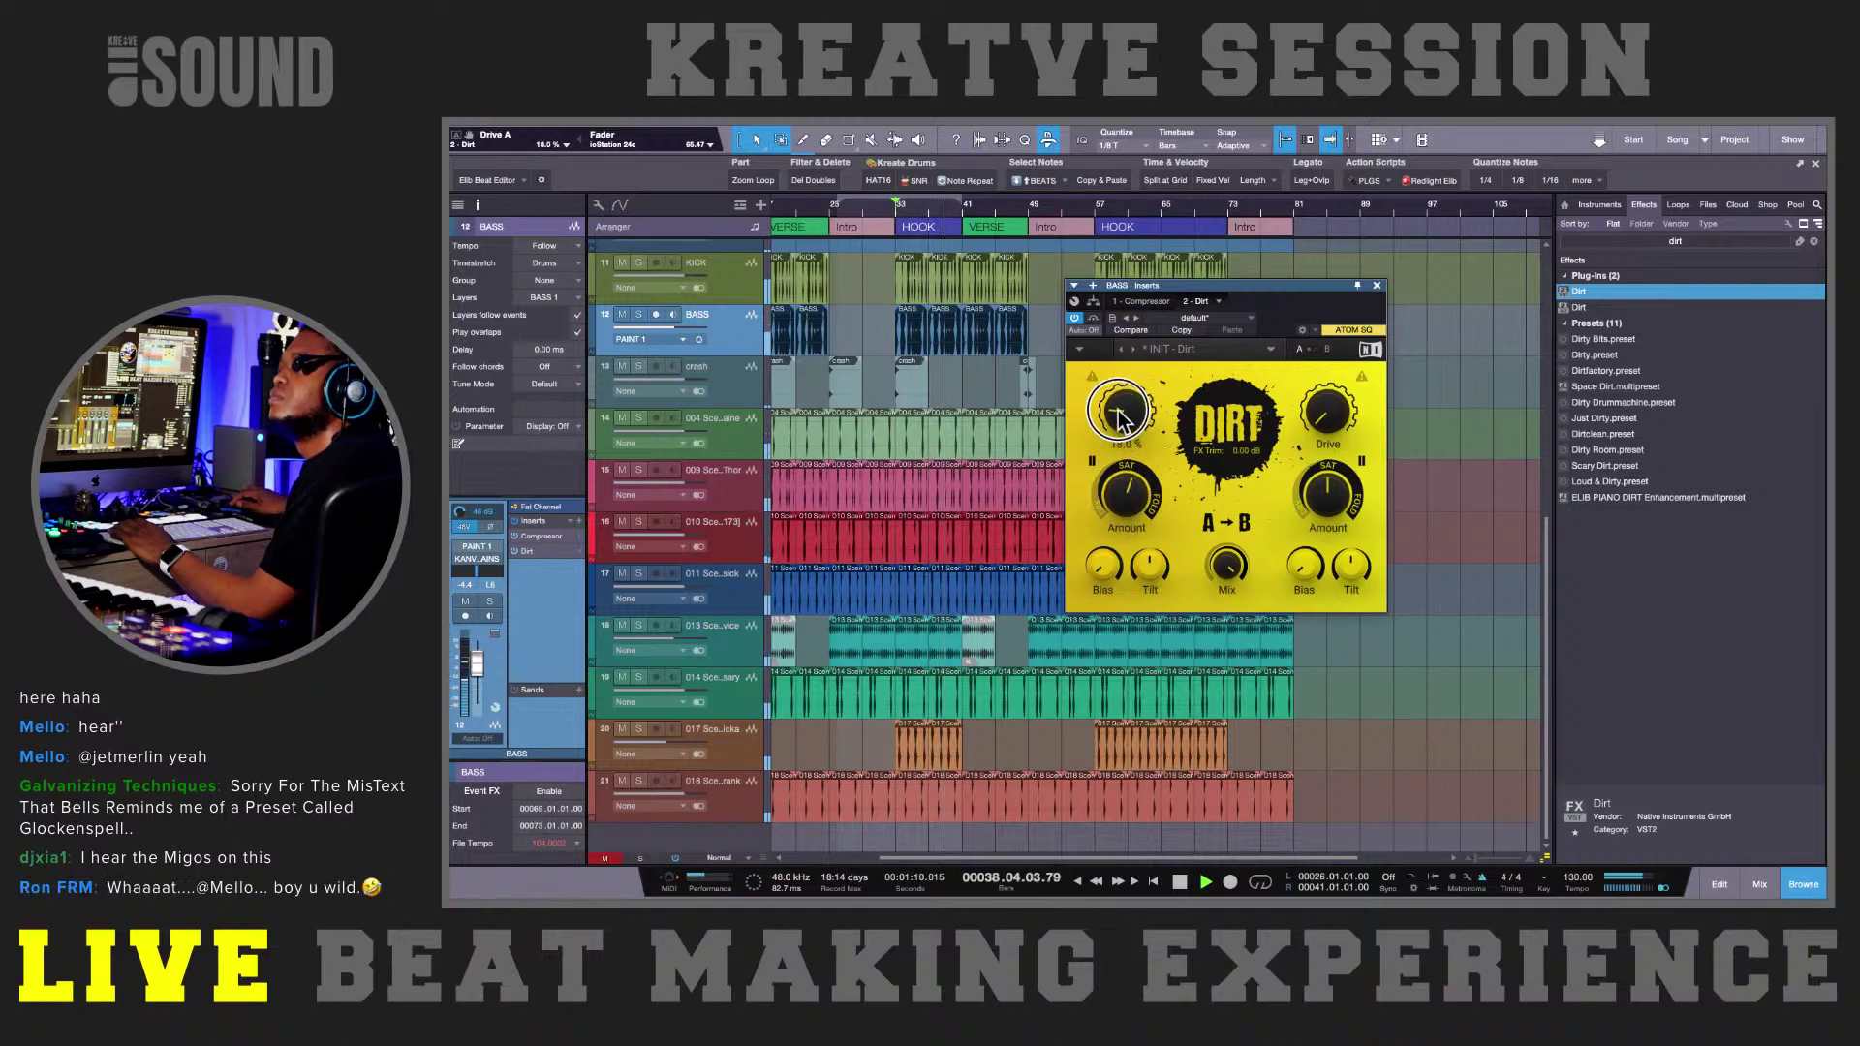
pyautogui.moveTo(1349, 407); pyautogui.dragTo(1339, 417)
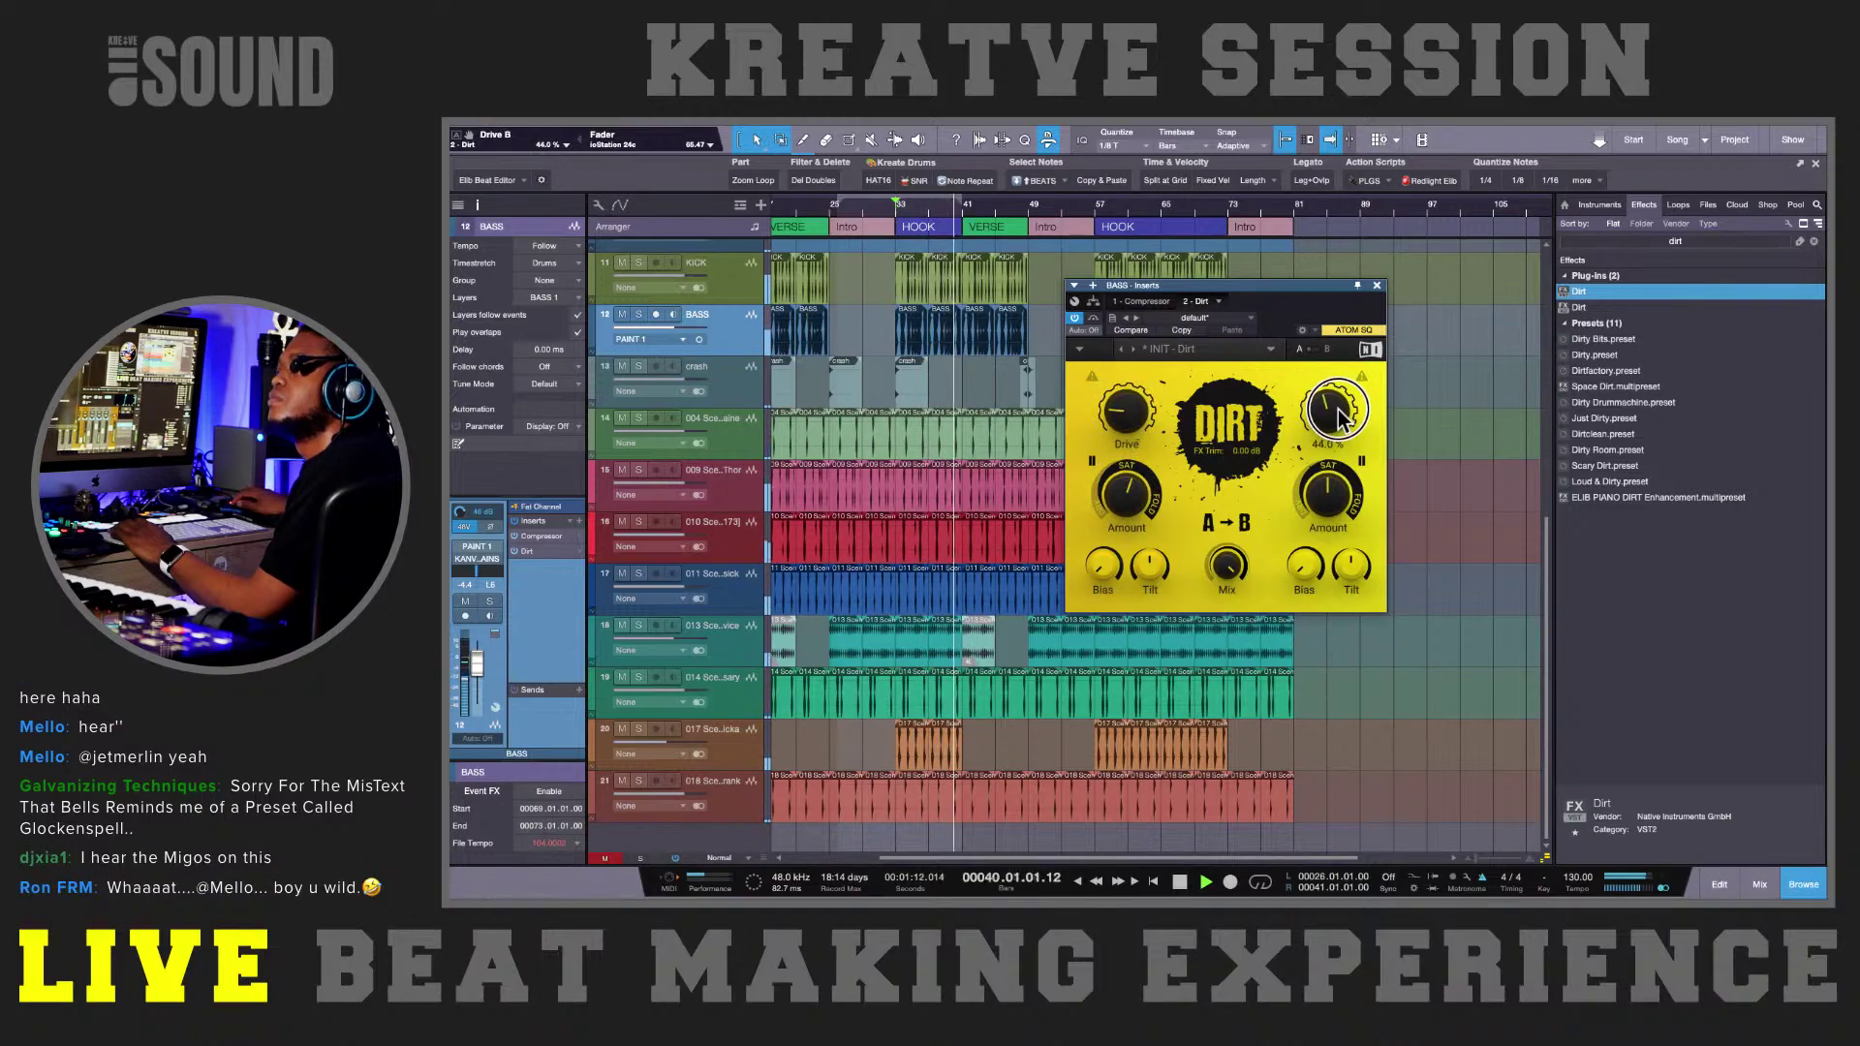
pyautogui.moveTo(1124, 436); pyautogui.dragTo(1131, 407)
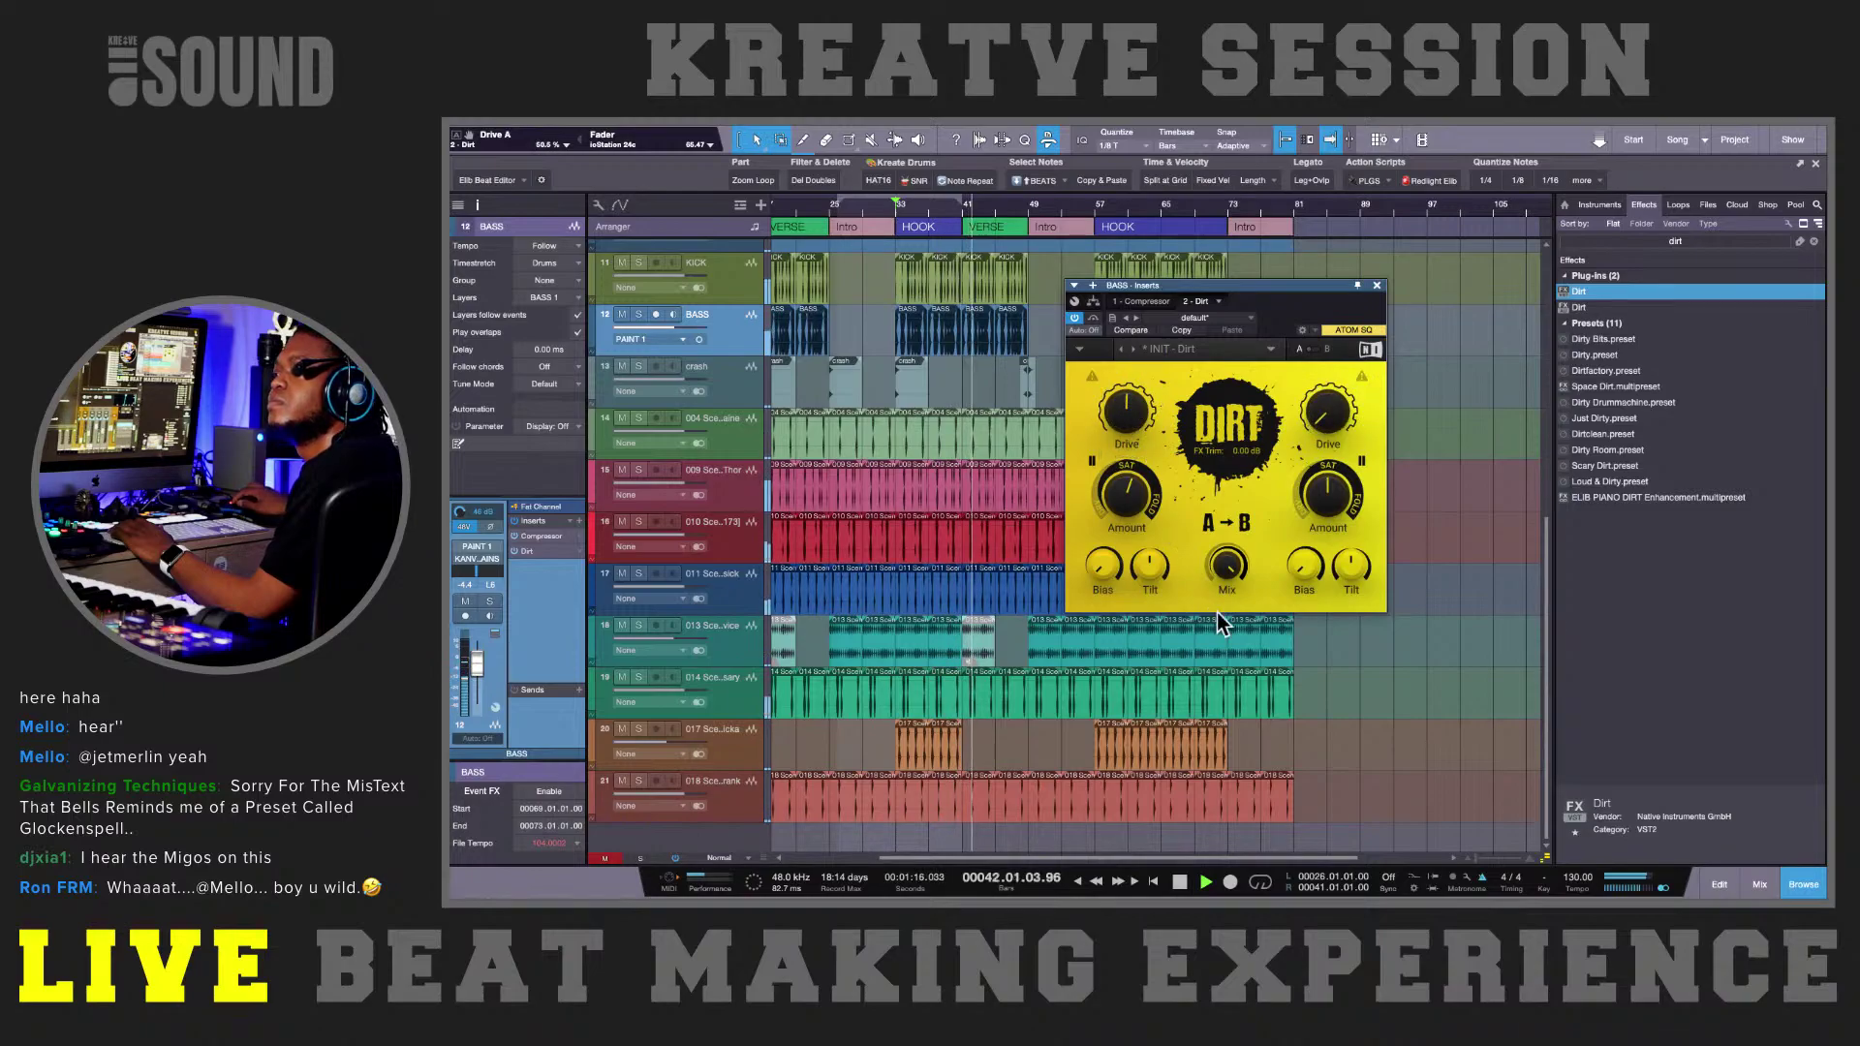
# - Set Dirt's mix to about 55% and stage A tilt to 87%, raise its amount, and replay the hook
pyautogui.moveTo(1224, 571); pyautogui.dragTo(1171, 537)
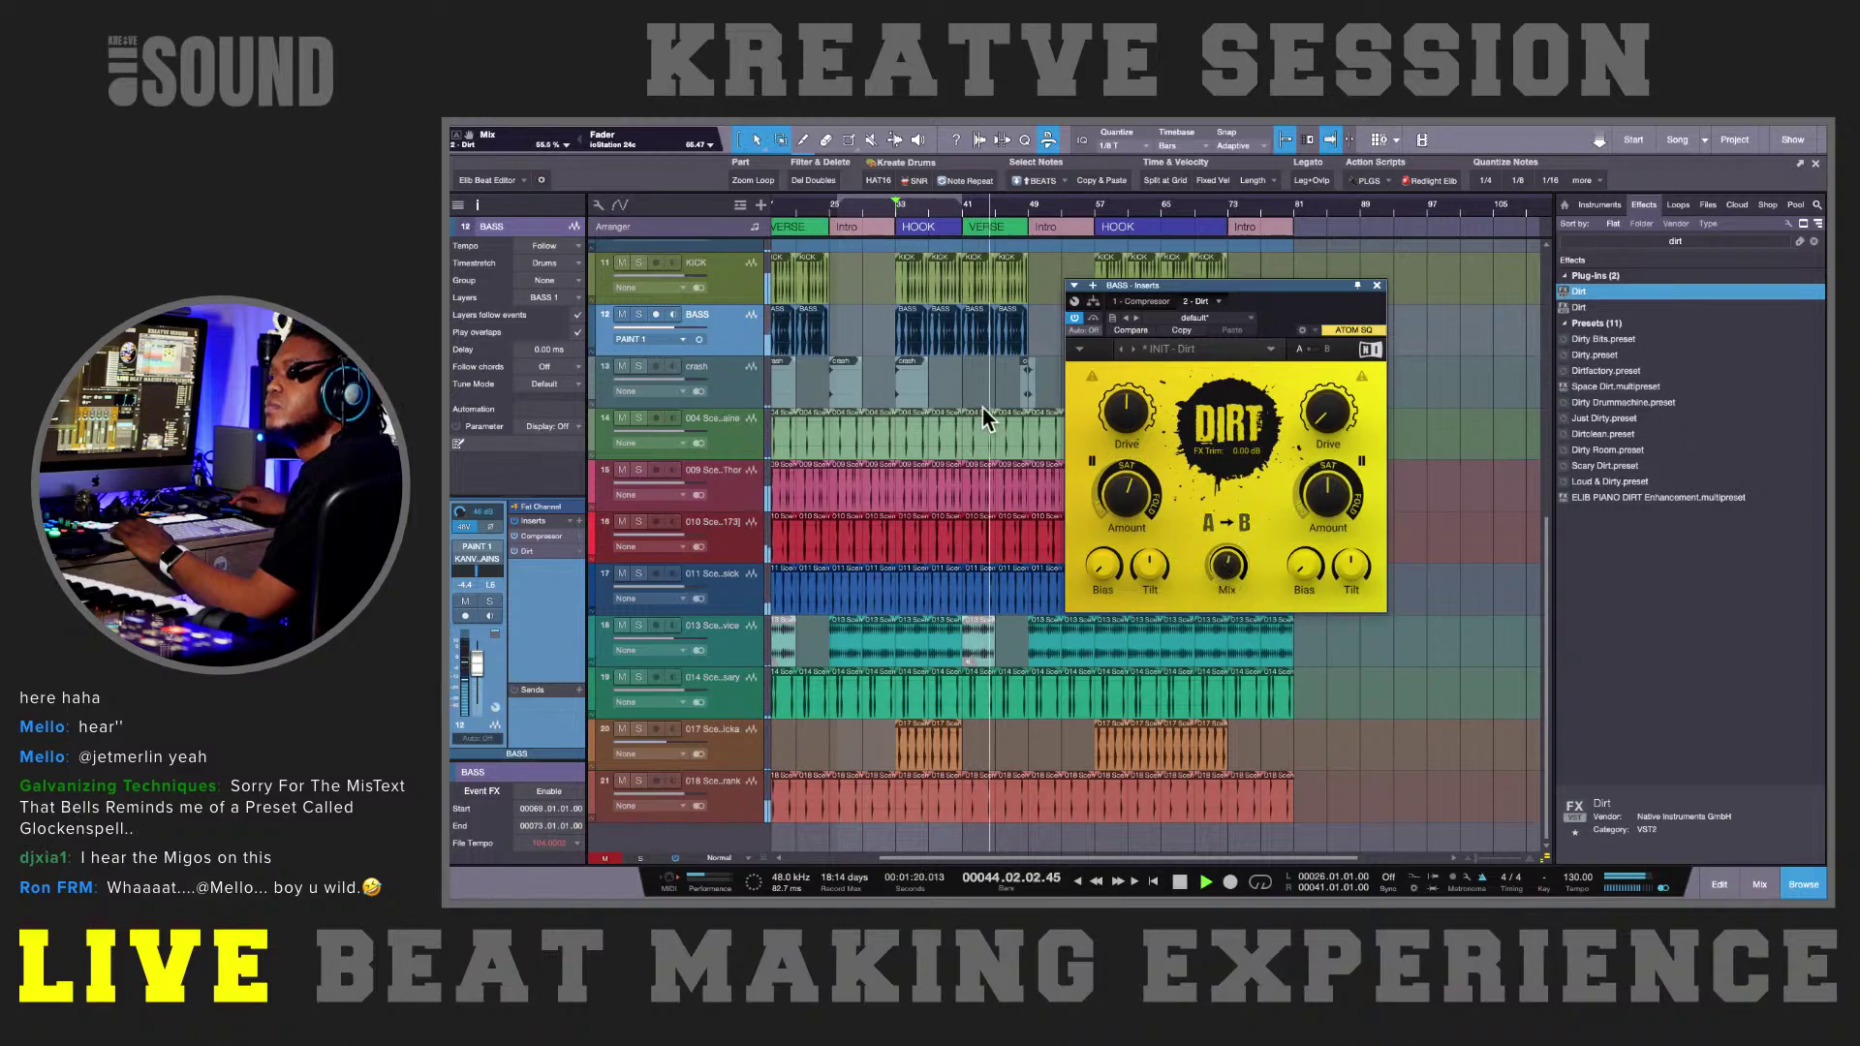
pyautogui.moveTo(1127, 415); pyautogui.dragTo(1121, 503)
pyautogui.moveTo(1150, 567); pyautogui.dragTo(1152, 559)
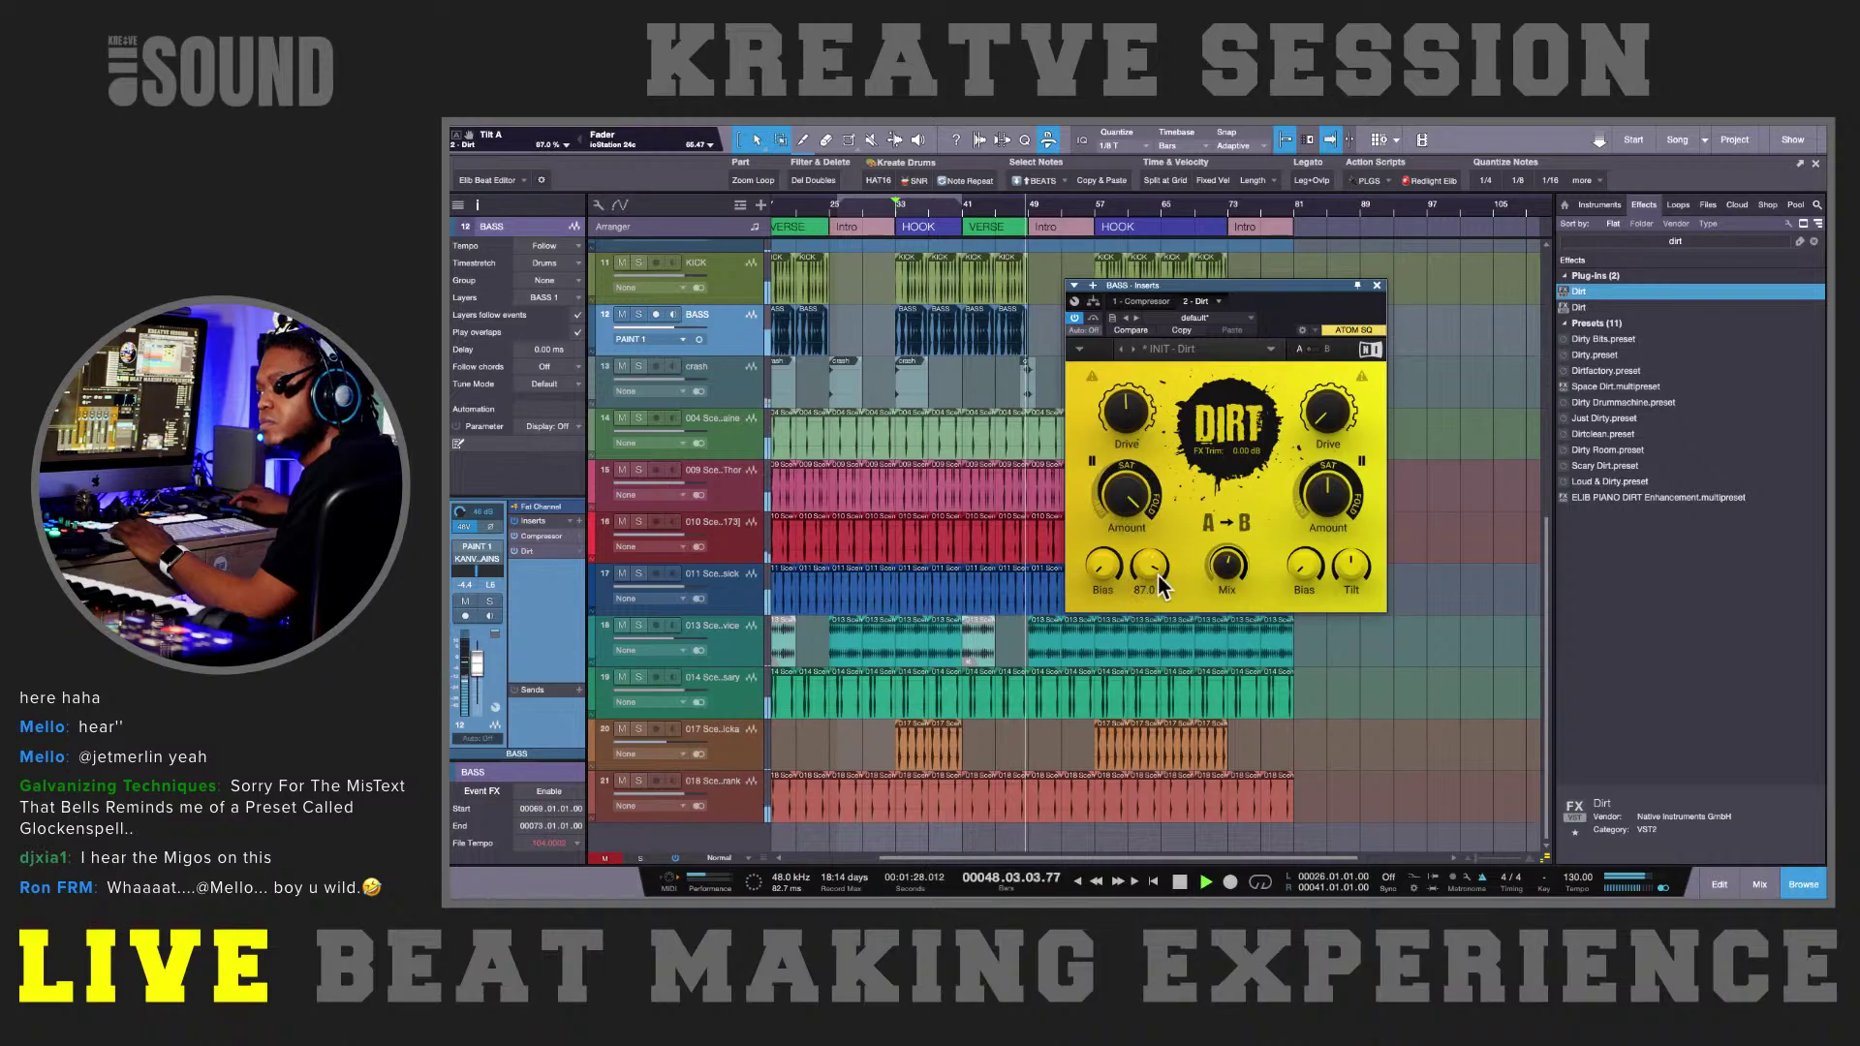
pyautogui.press('space')
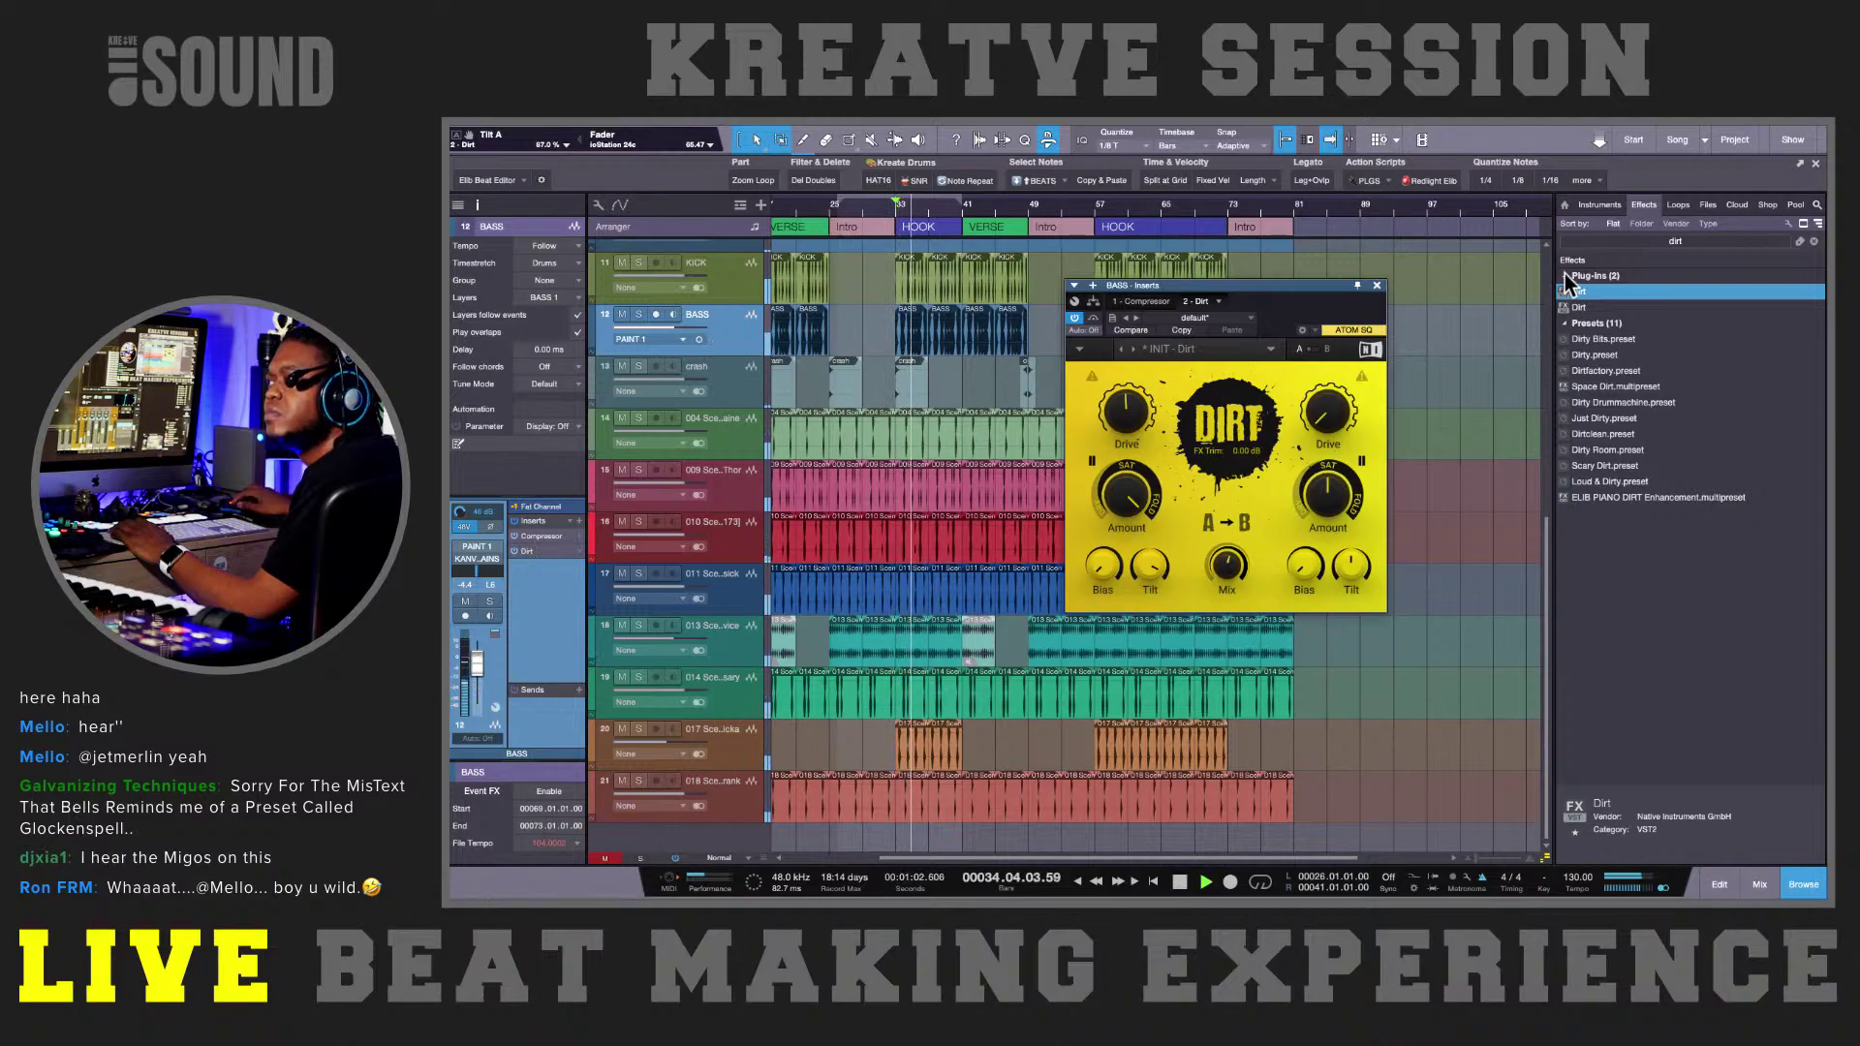
# - Search the effects for "eq" and insert Pro EQ on the BASS track following Dirt
pyautogui.click(1595, 242)
pyautogui.write('eq')
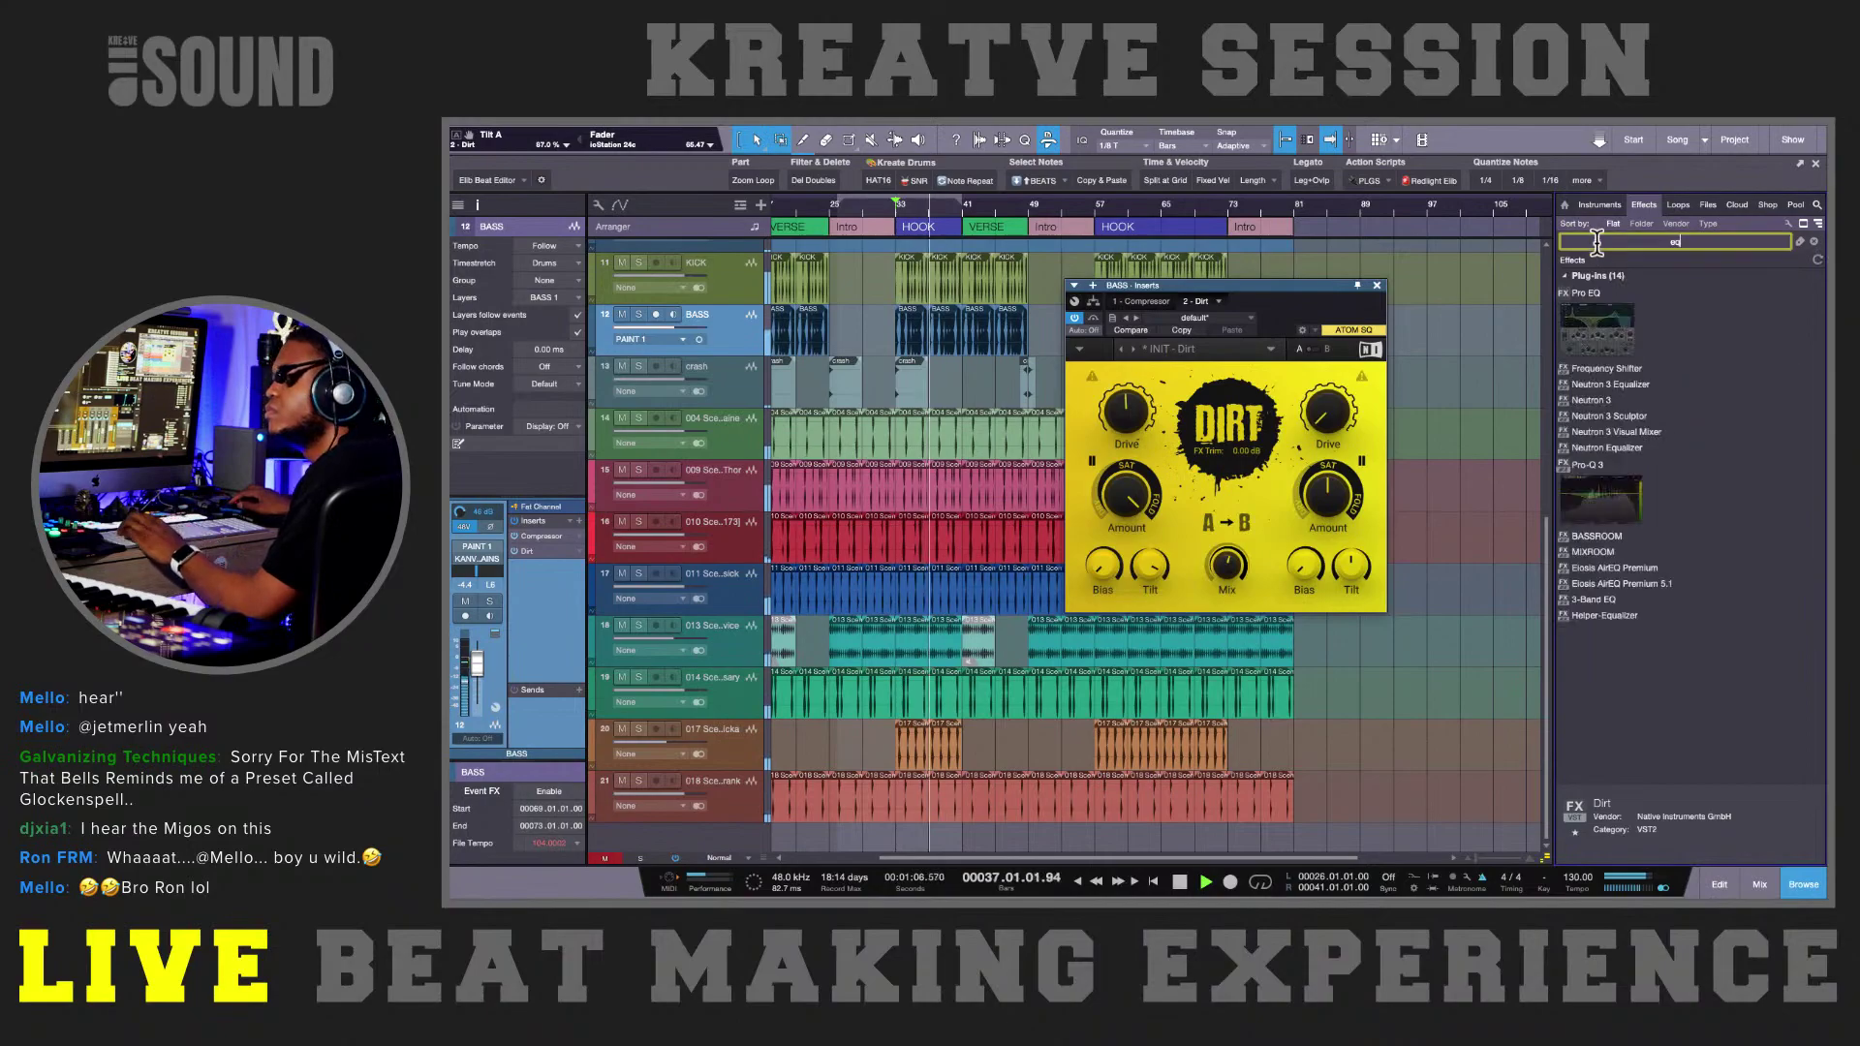
pyautogui.click(1583, 333)
pyautogui.moveTo(1585, 335); pyautogui.dragTo(1255, 312)
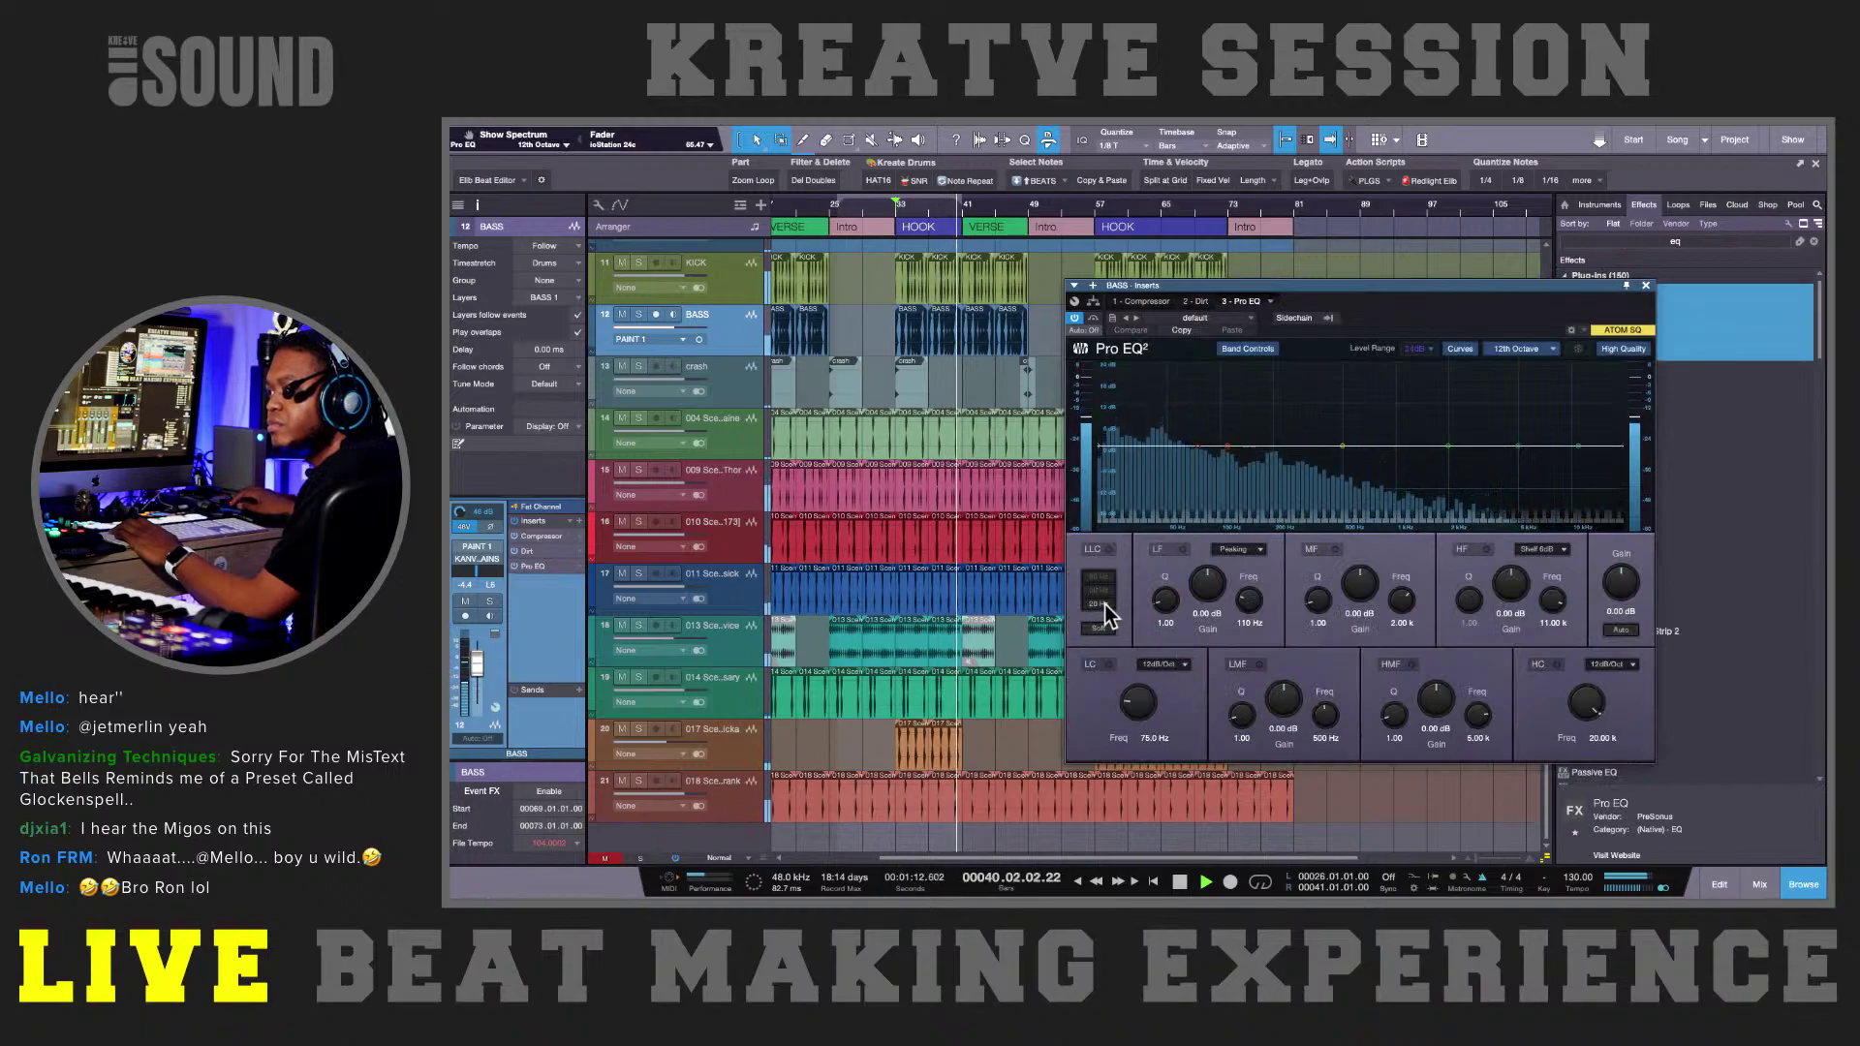
# - Enable the BASS Pro EQ's low cut at about 48 Hz and high cut at about 3.94 kHz
pyautogui.moveTo(1133, 710); pyautogui.dragTo(1151, 715)
pyautogui.click(1109, 664)
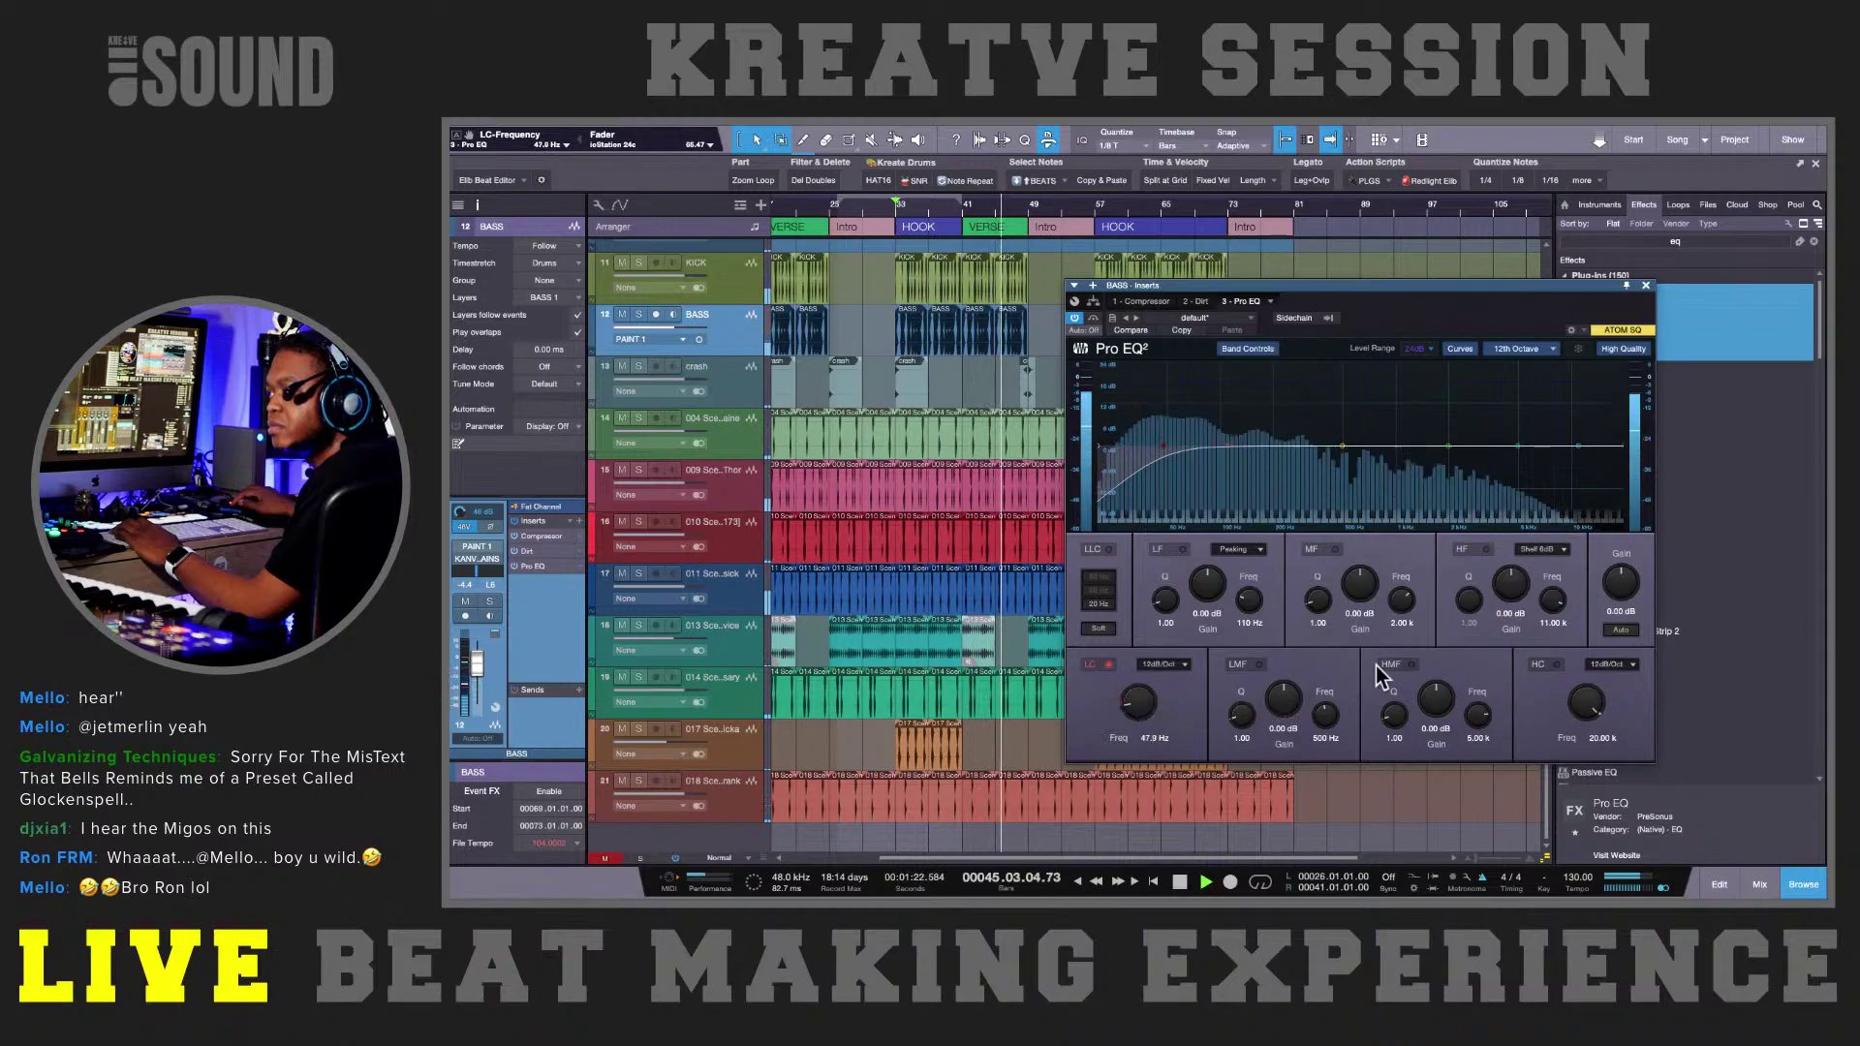
pyautogui.click(1558, 665)
pyautogui.moveTo(1580, 690)
pyautogui.mouseDown()
pyautogui.moveTo(1577, 739)
pyautogui.moveTo(1569, 705)
pyautogui.mouseUp()
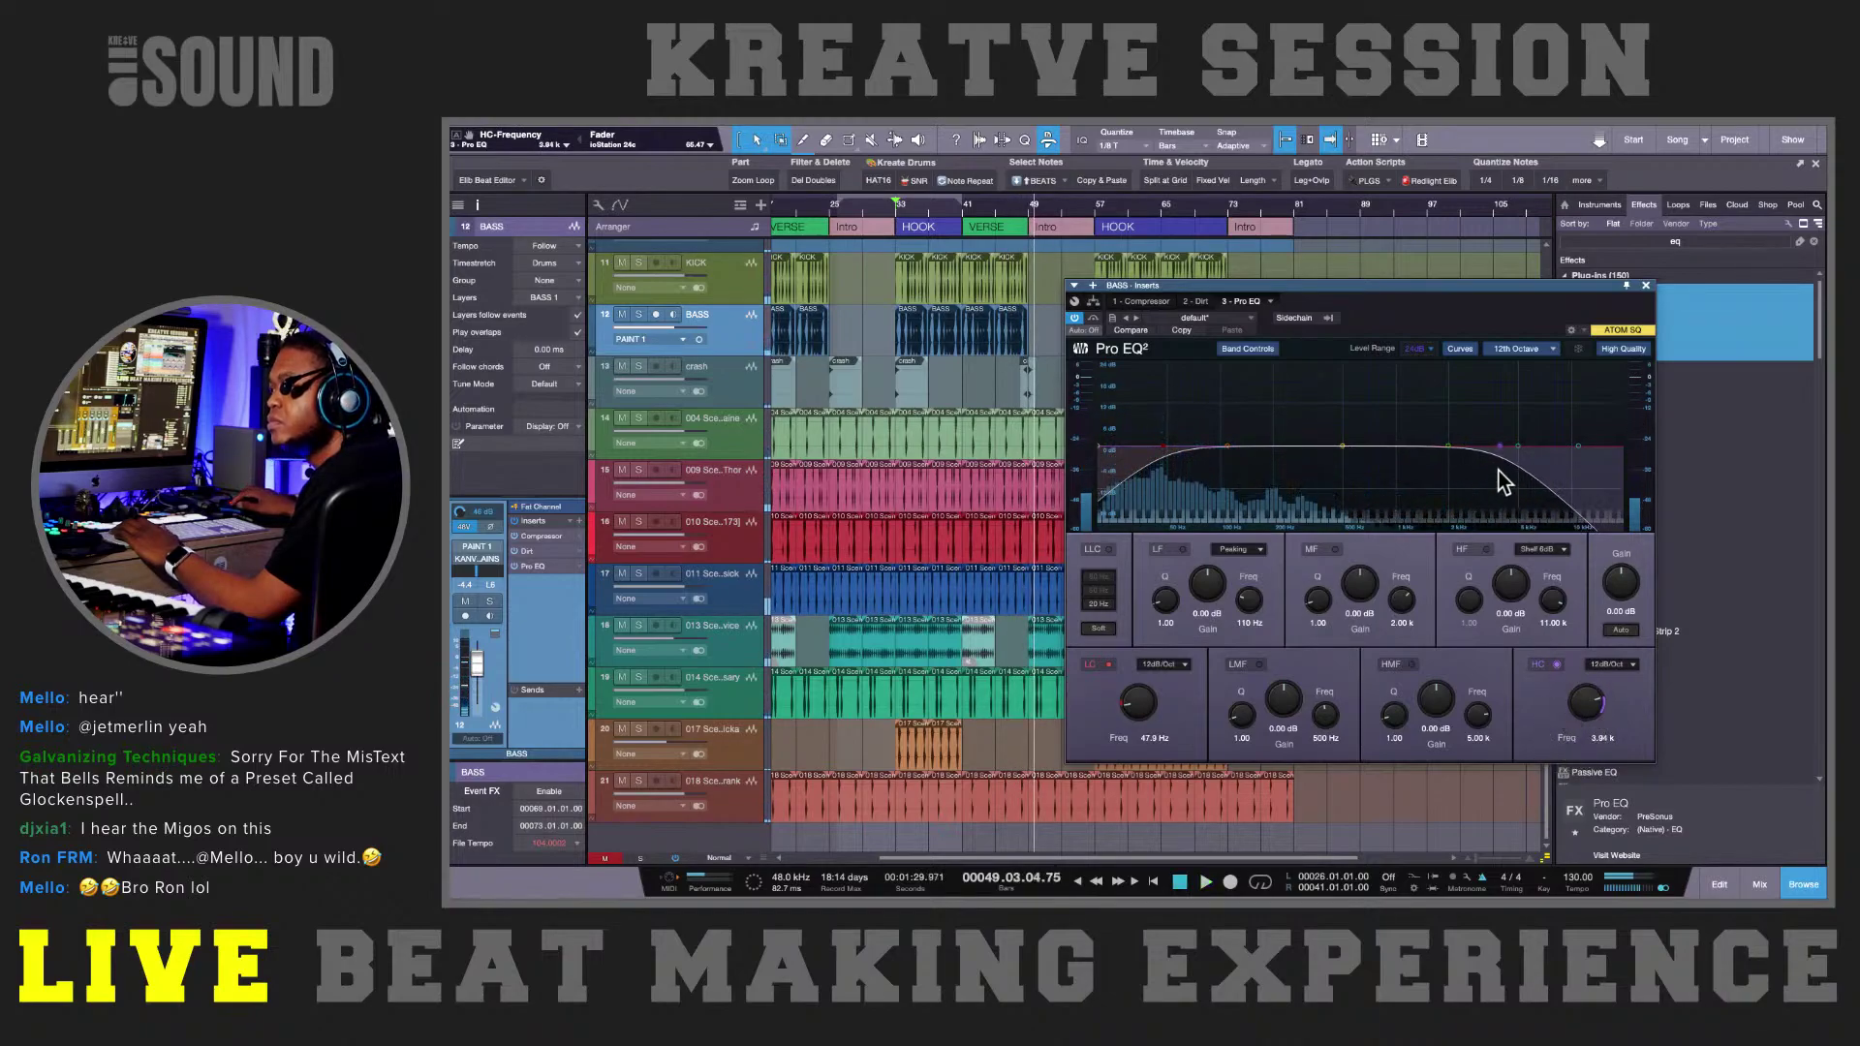
# - Dip the BASS EQ's mid band near 2 kHz, set output gain to 0.54 dB and high cut to 3.21 kHz, and close it
pyautogui.press('space')
pyautogui.click(1447, 446)
pyautogui.moveTo(1443, 452); pyautogui.dragTo(1447, 489)
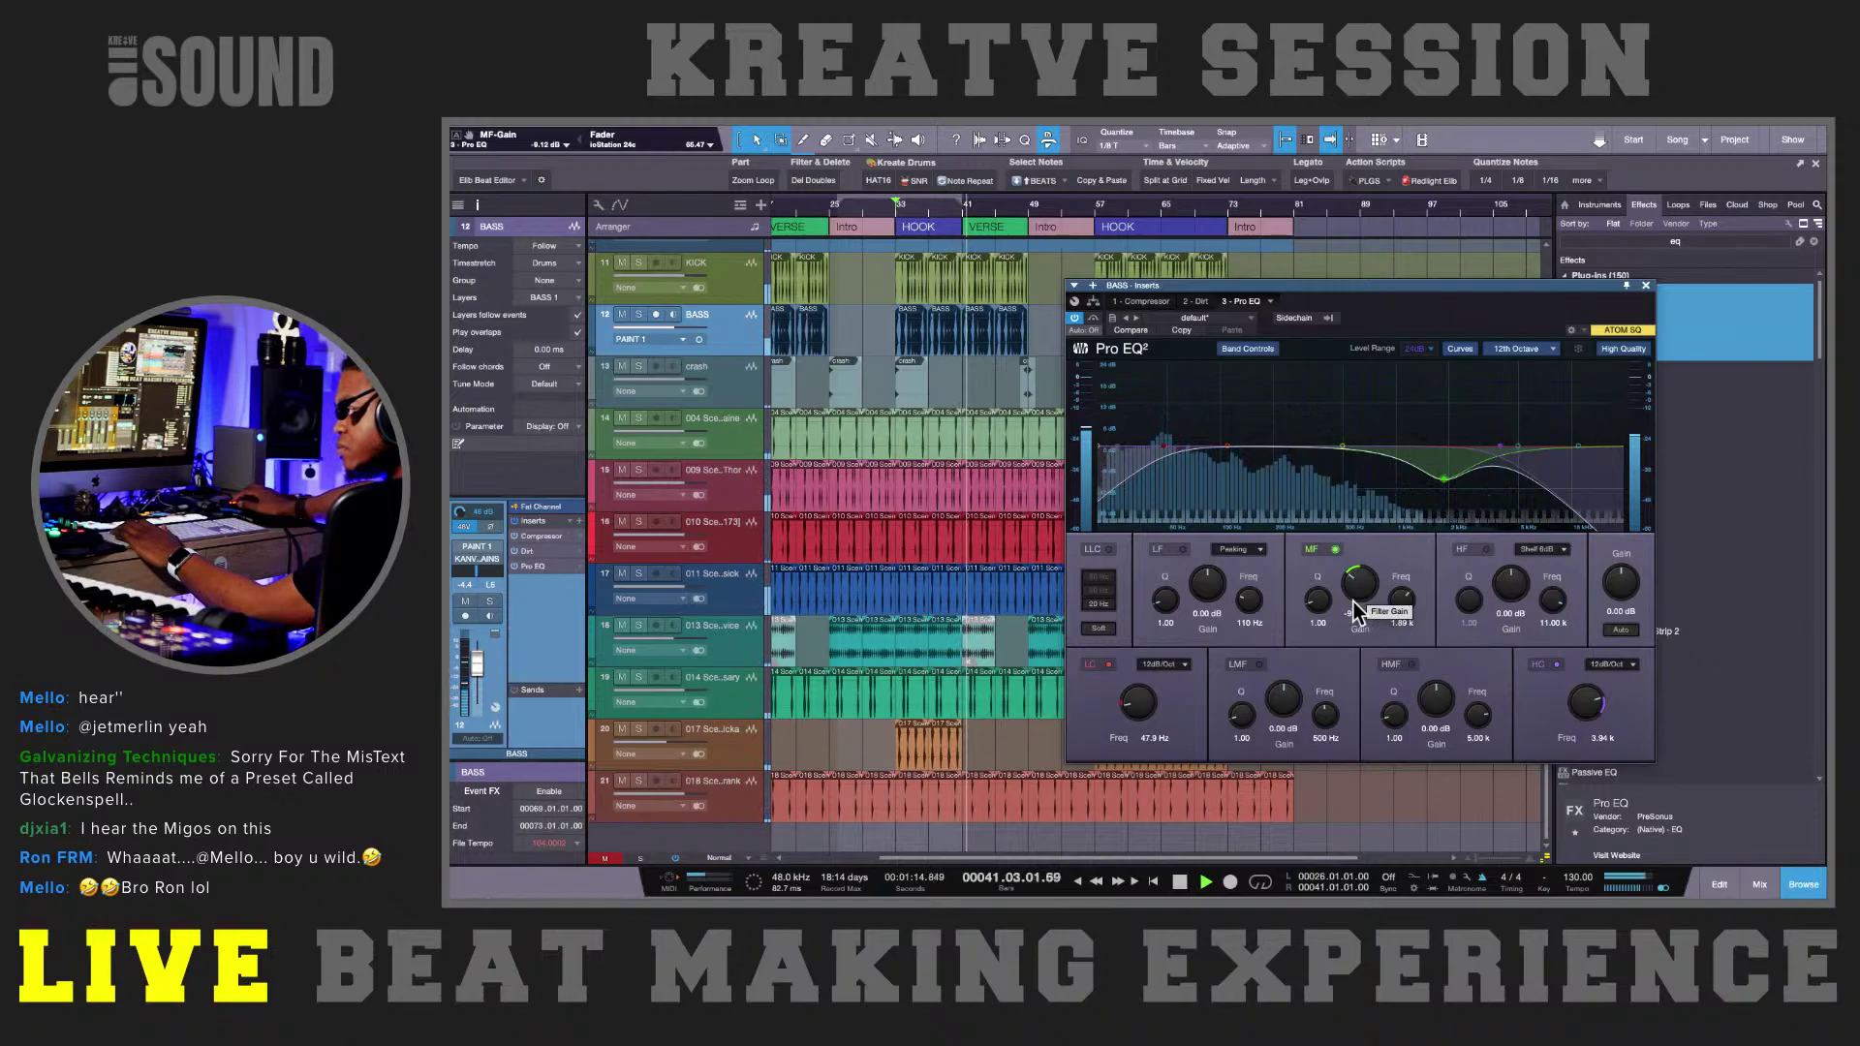
pyautogui.moveTo(1623, 592); pyautogui.dragTo(1623, 598)
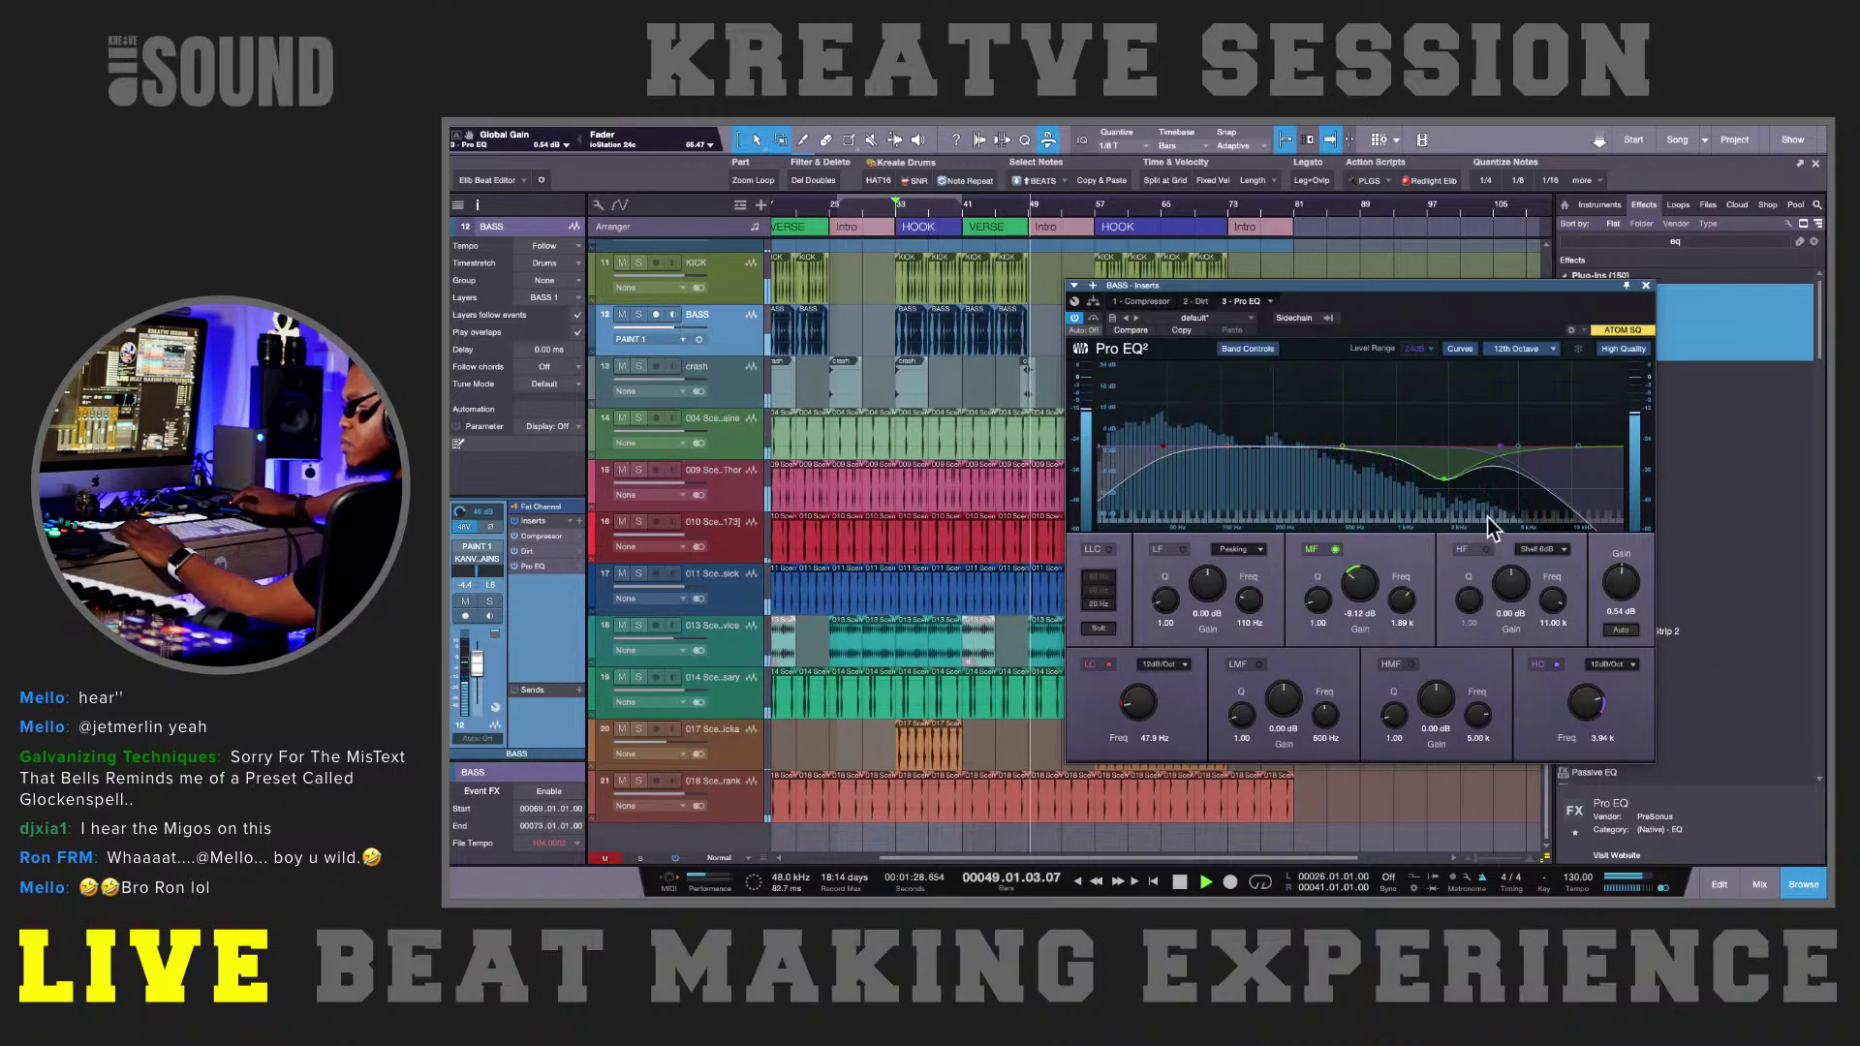
pyautogui.moveTo(1584, 703); pyautogui.dragTo(1578, 717)
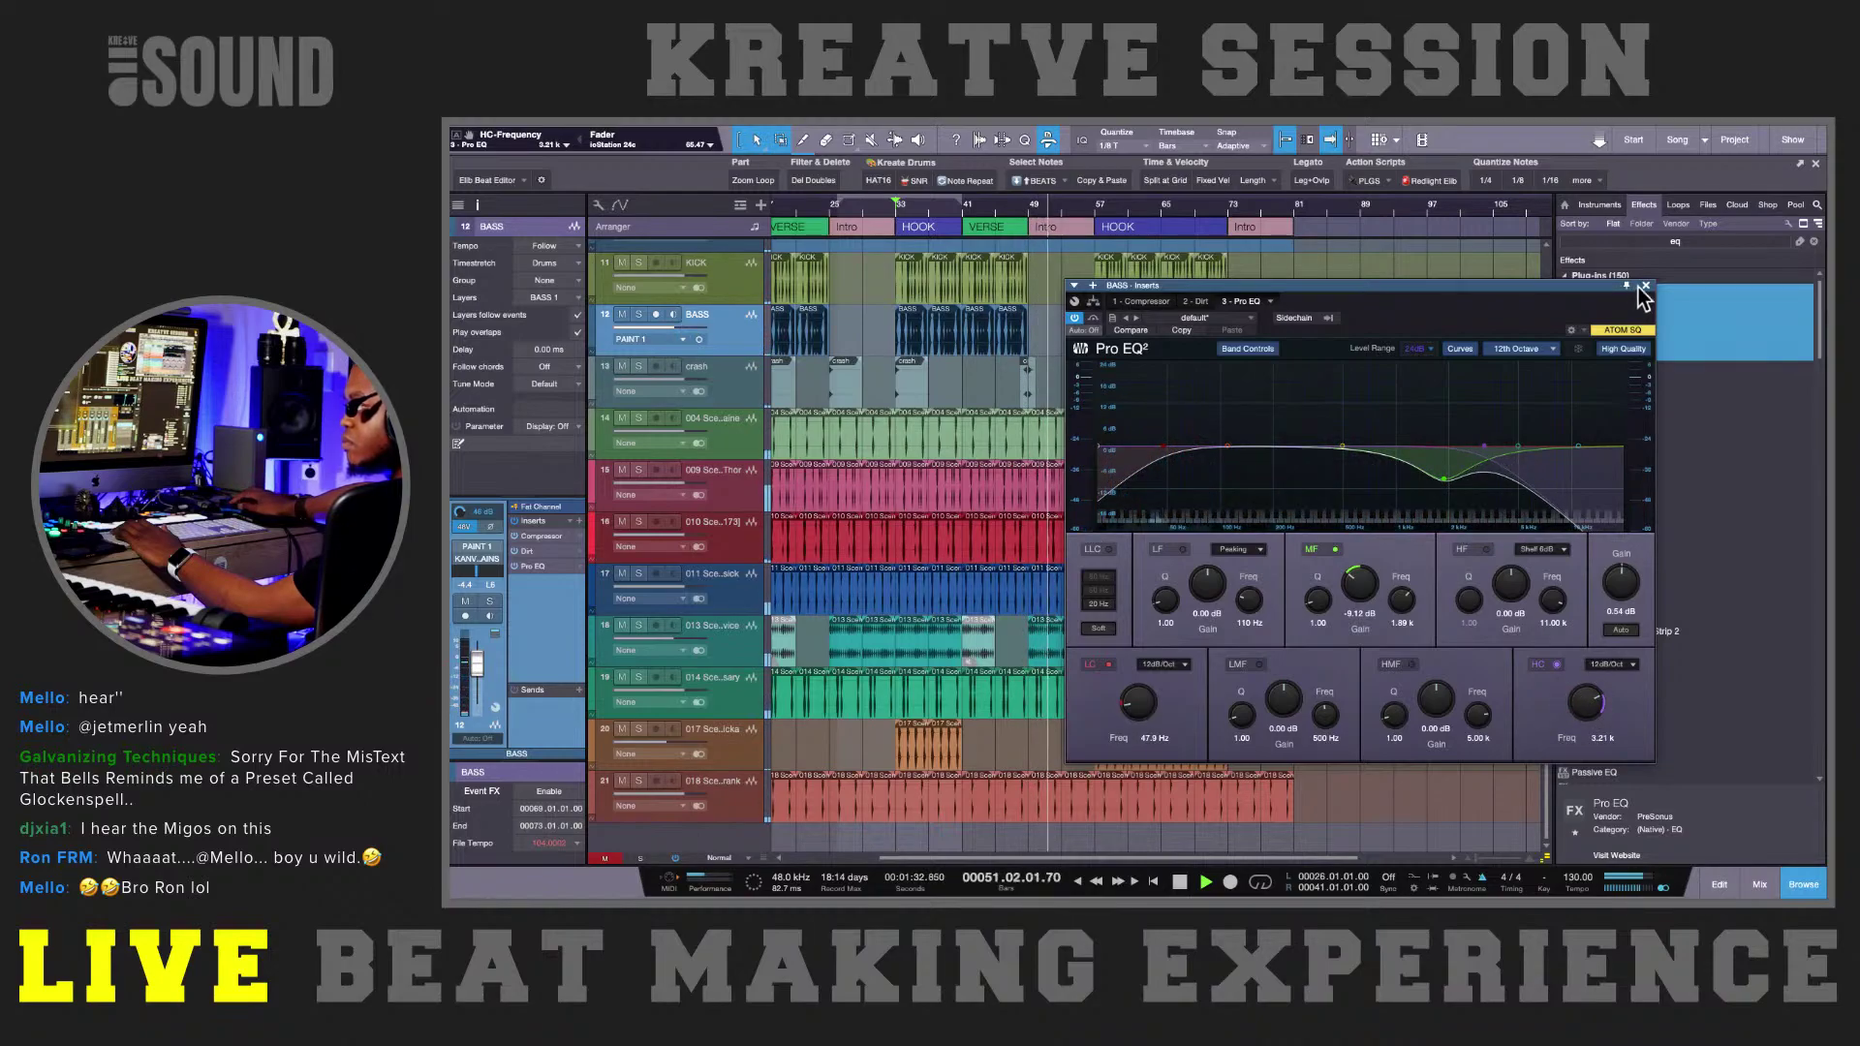
pyautogui.click(1644, 286)
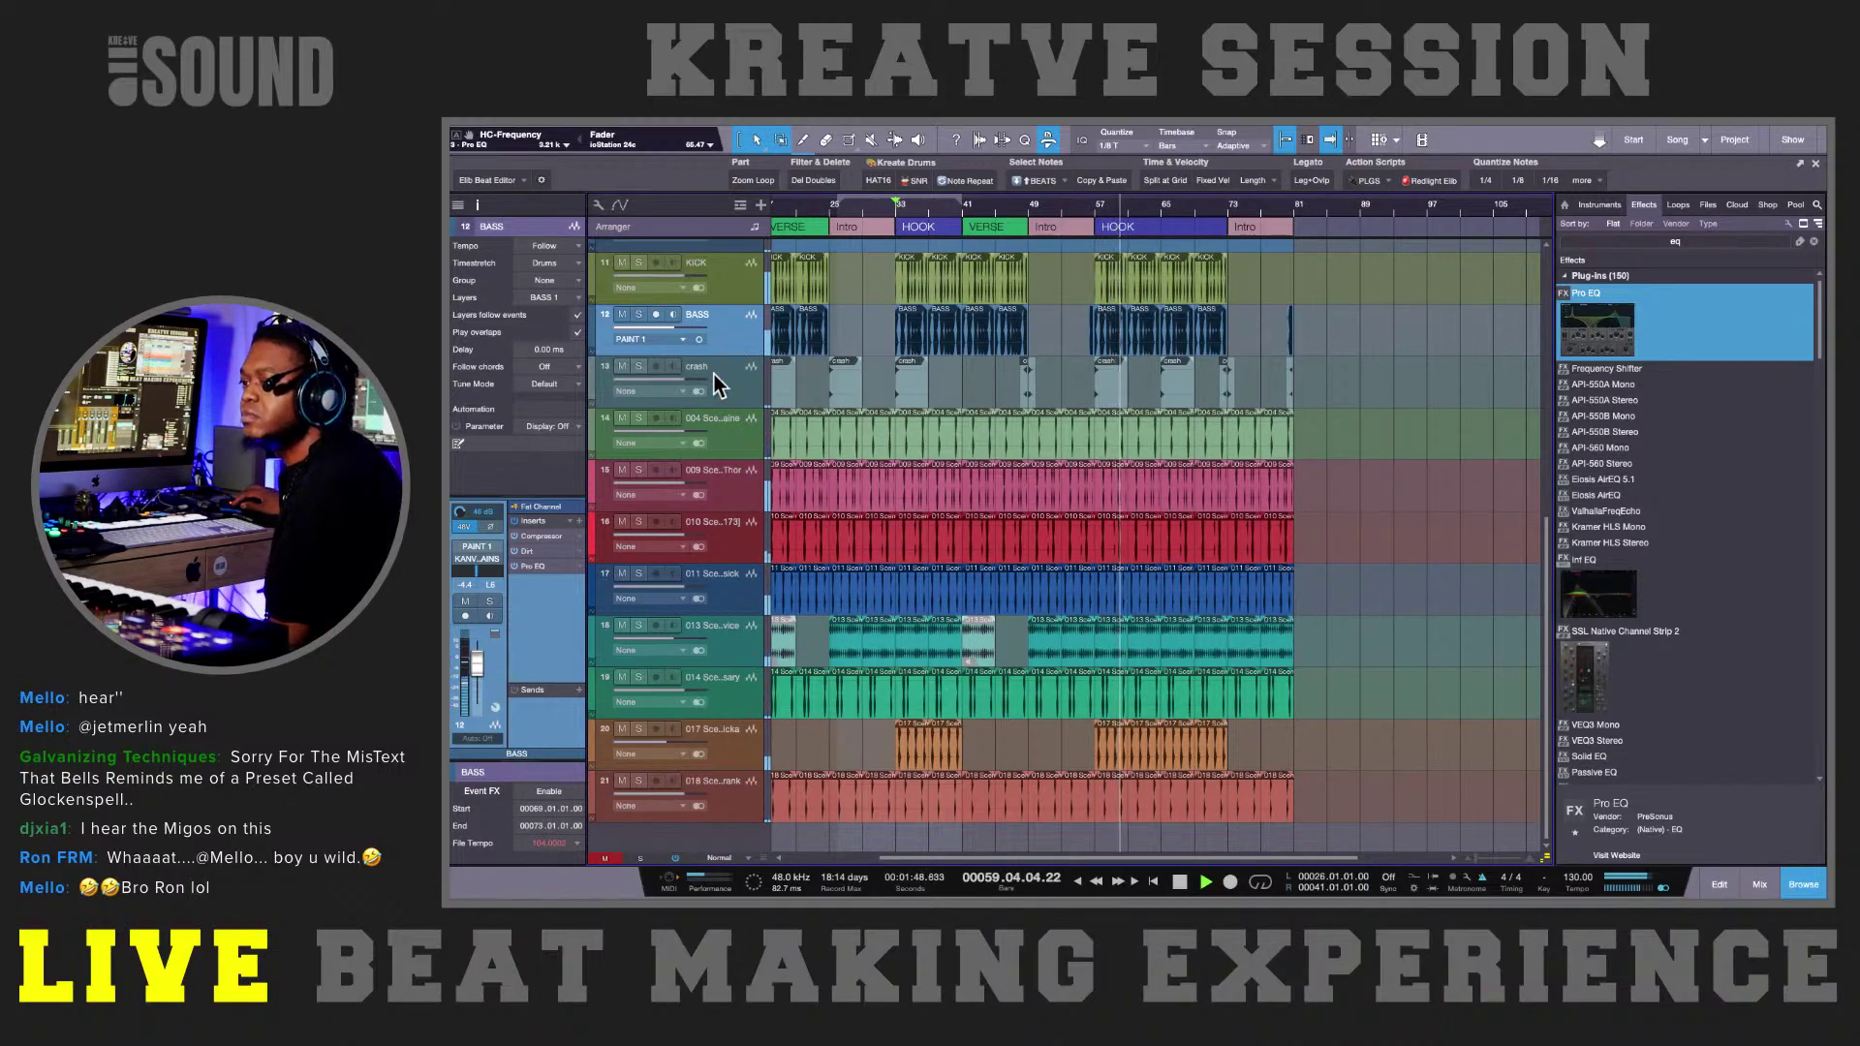
# - Reopen Dirt on the BASS track, raise stage B's drive and amount, and set stage A's drive to about 18%
pyautogui.click(556, 556)
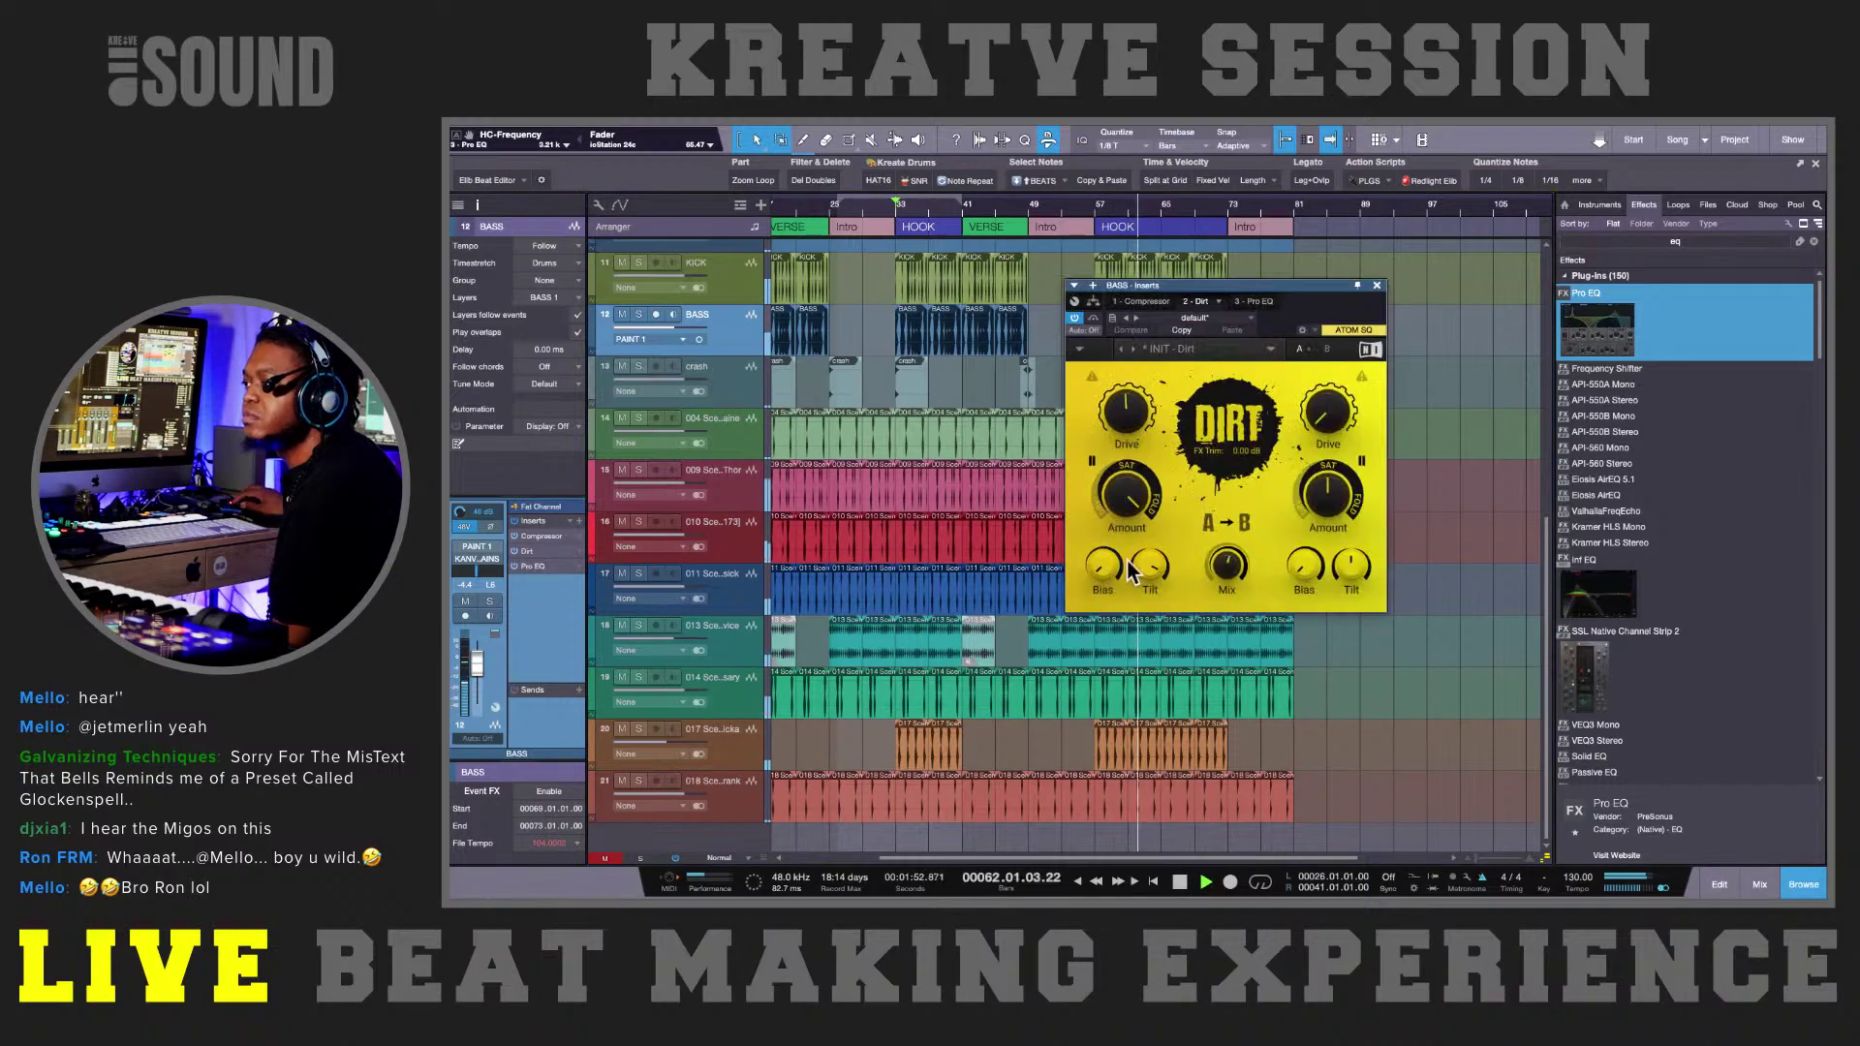
pyautogui.scroll(-5, 1126, 504)
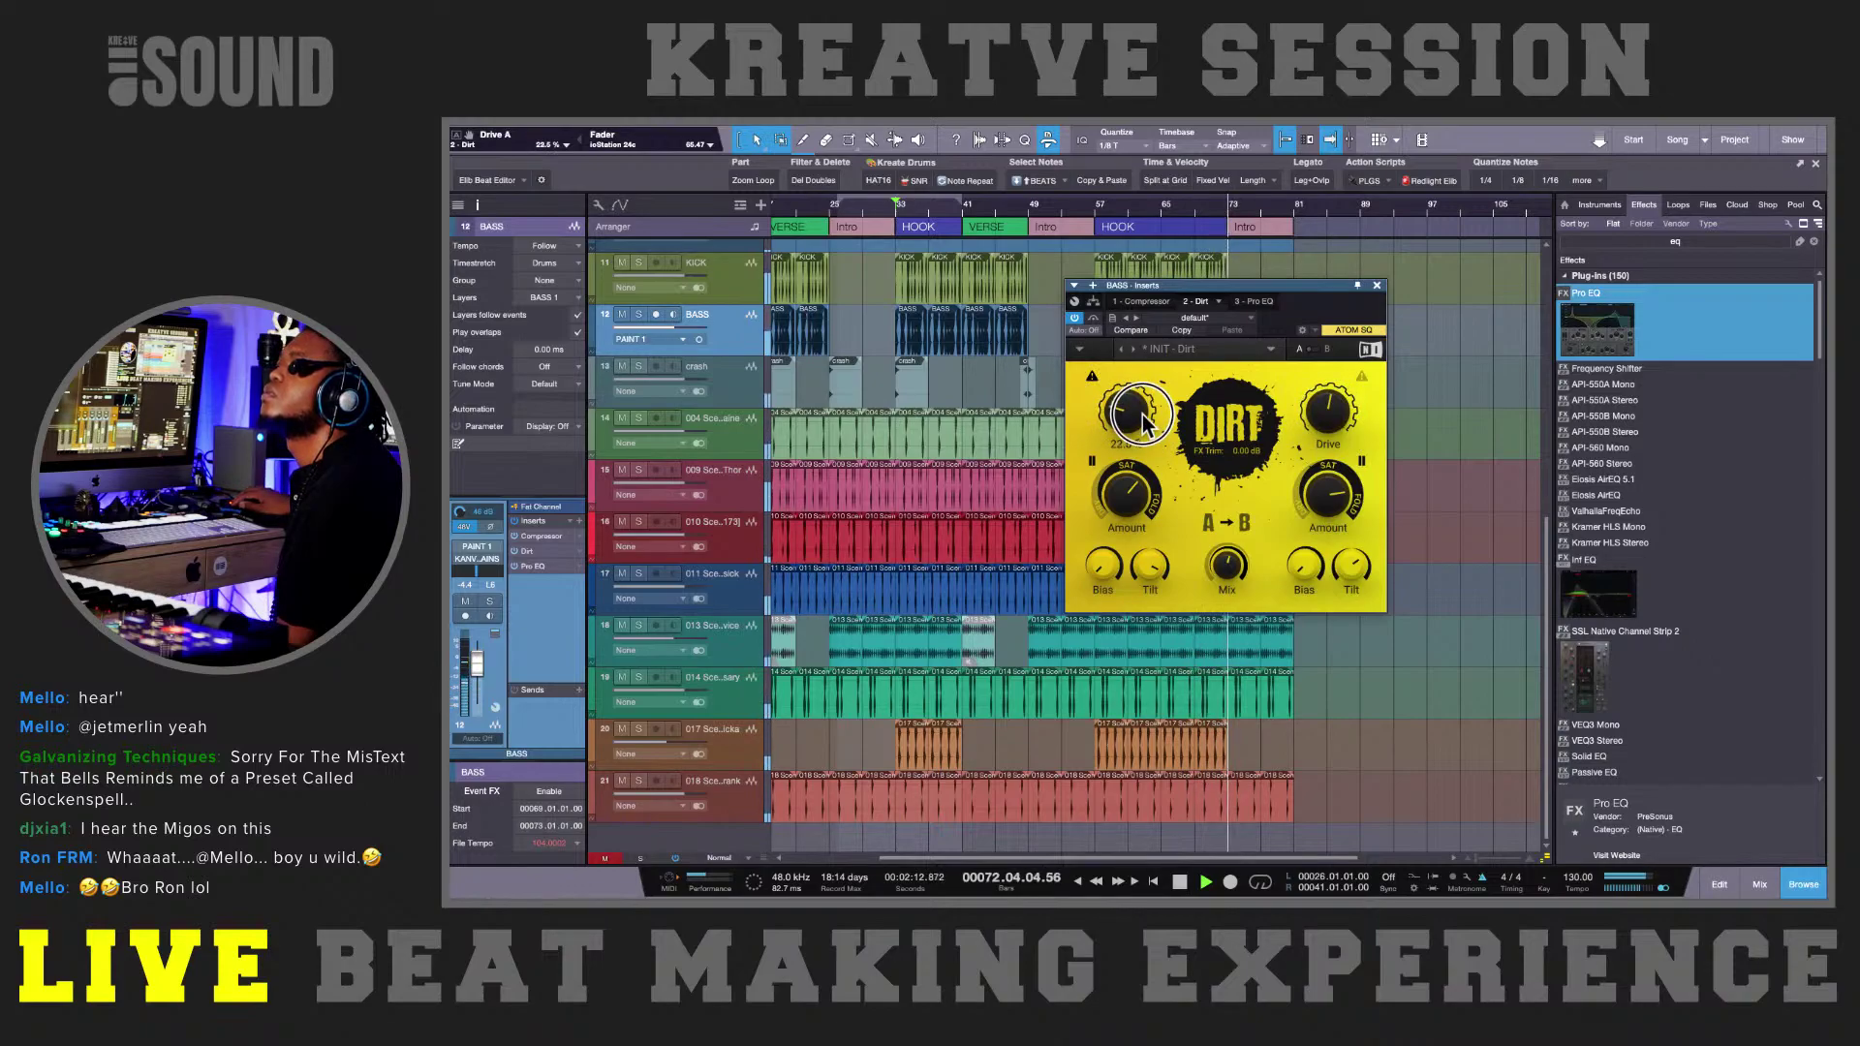
pyautogui.scroll(-3, 1142, 415)
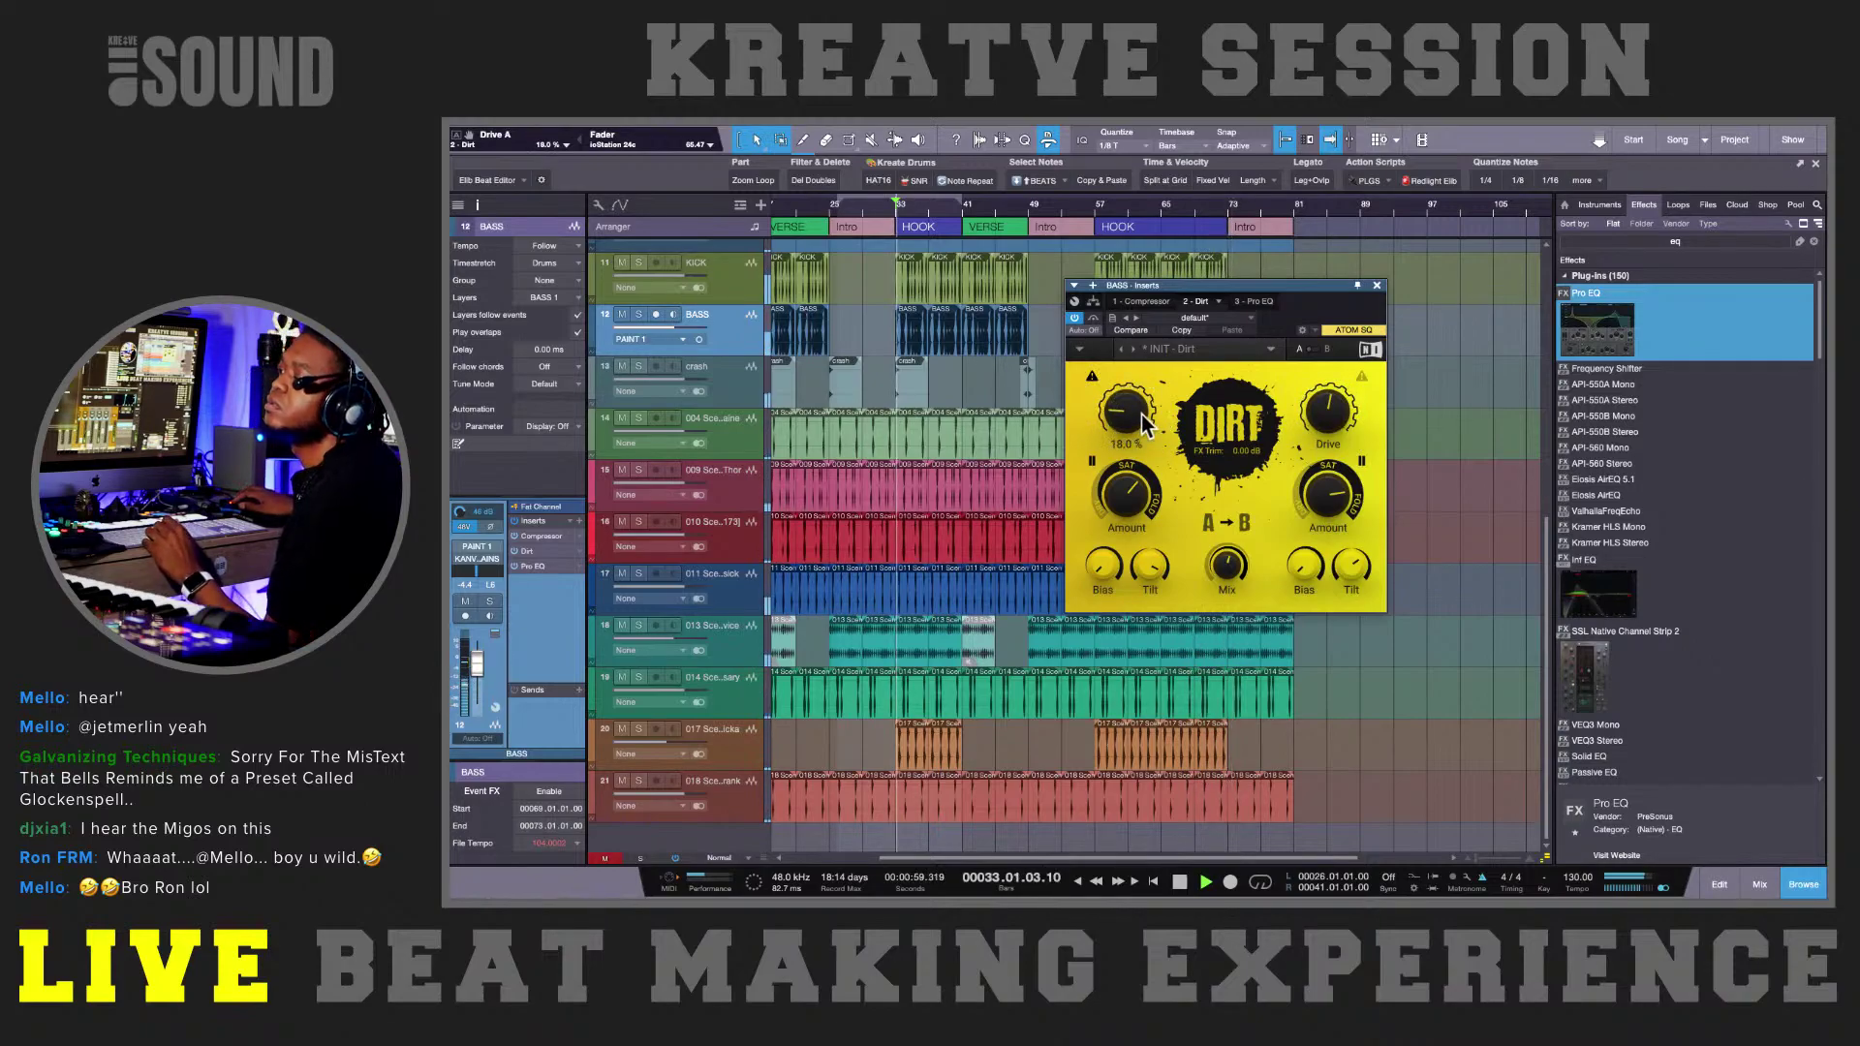
# - Lower Dirt's stage A amount and set its bias to 5% and tilt to about 98%
pyautogui.moveTo(1138, 490)
pyautogui.scroll(-1, 1135, 492)
pyautogui.scroll(5, 1135, 489)
pyautogui.scroll(3, 1109, 571)
pyautogui.scroll(-4, 1107, 575)
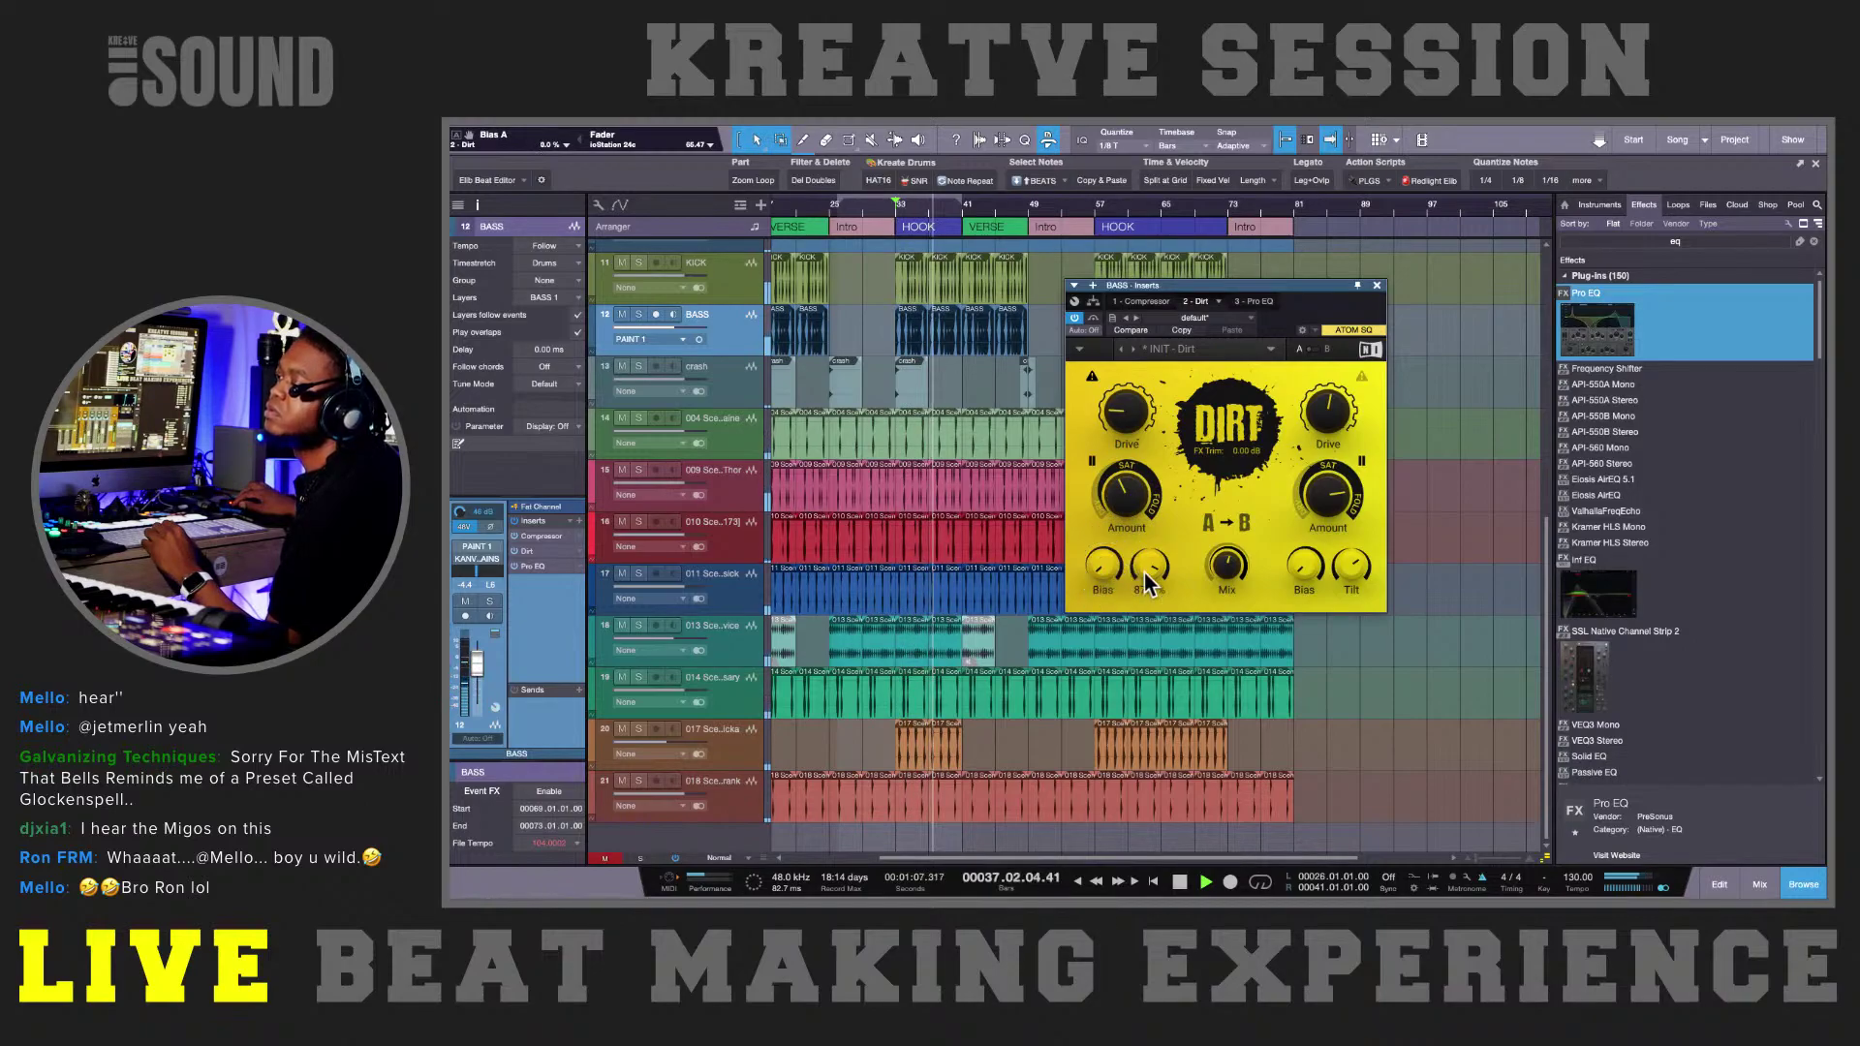
pyautogui.scroll(10, 1159, 578)
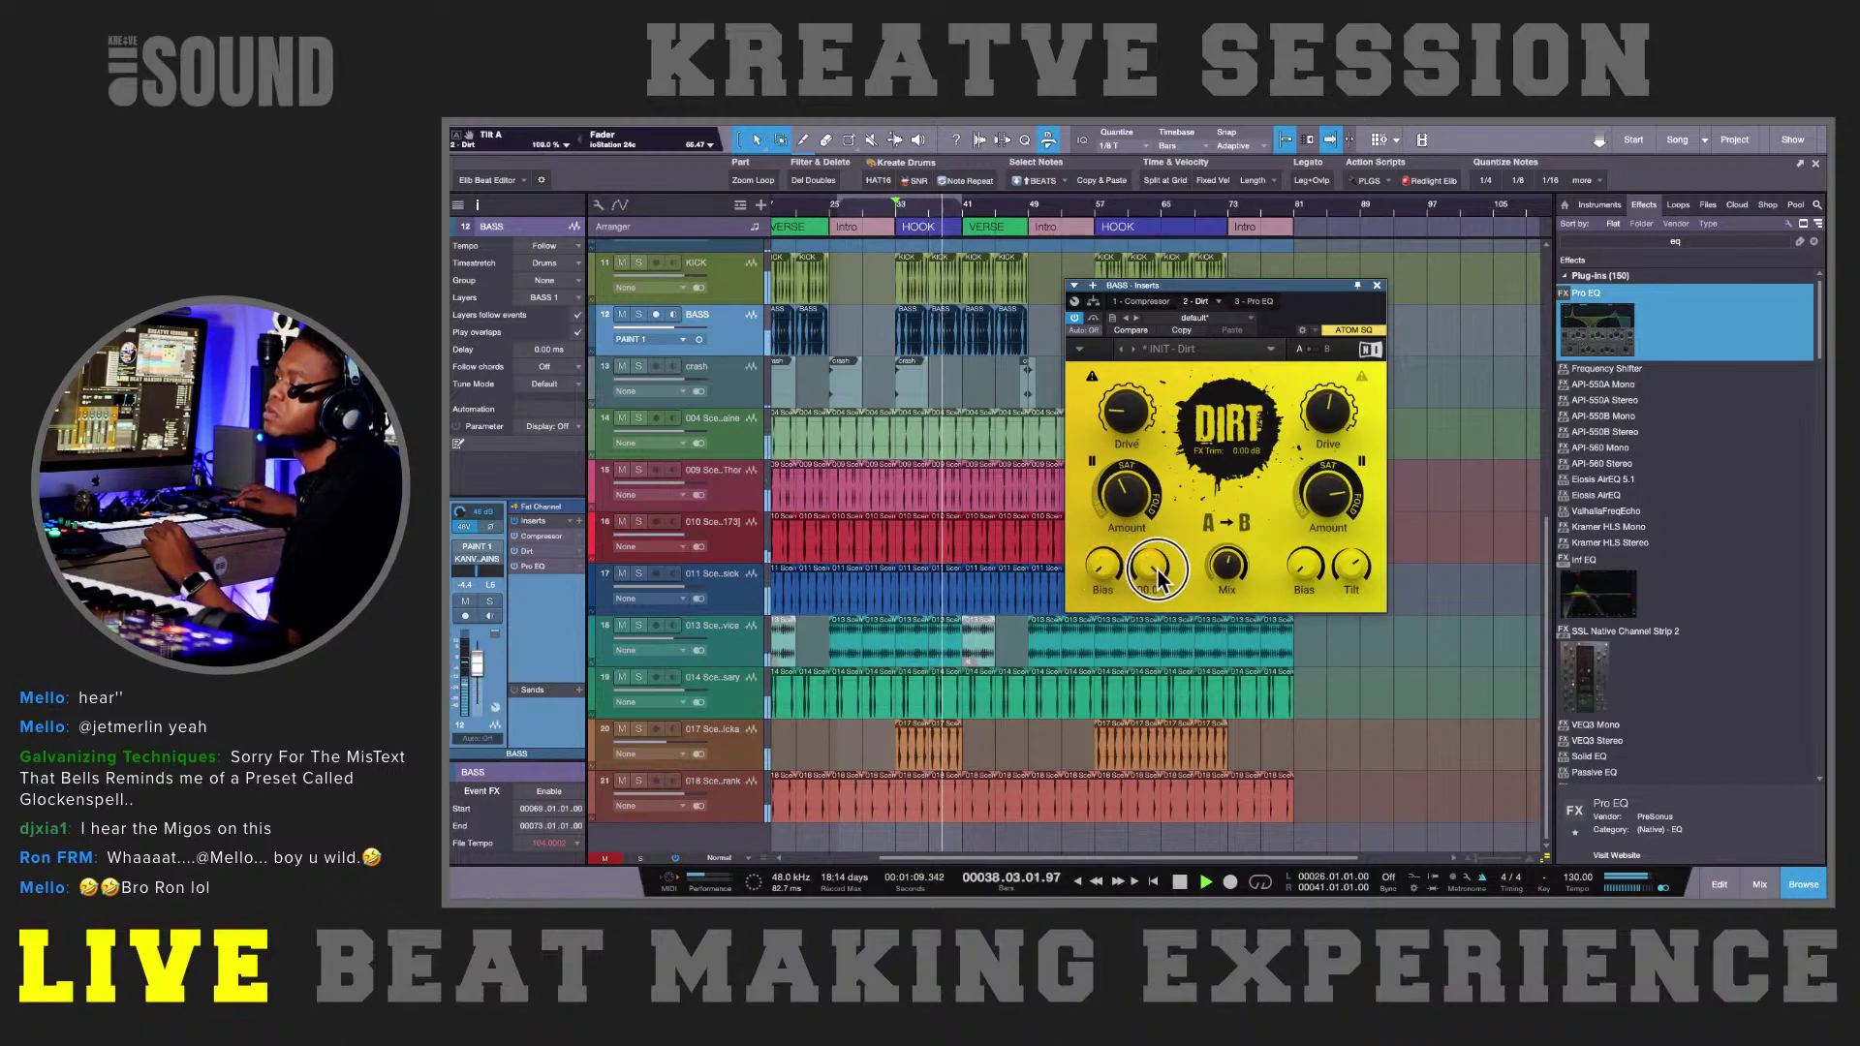
pyautogui.scroll(-3, 1159, 578)
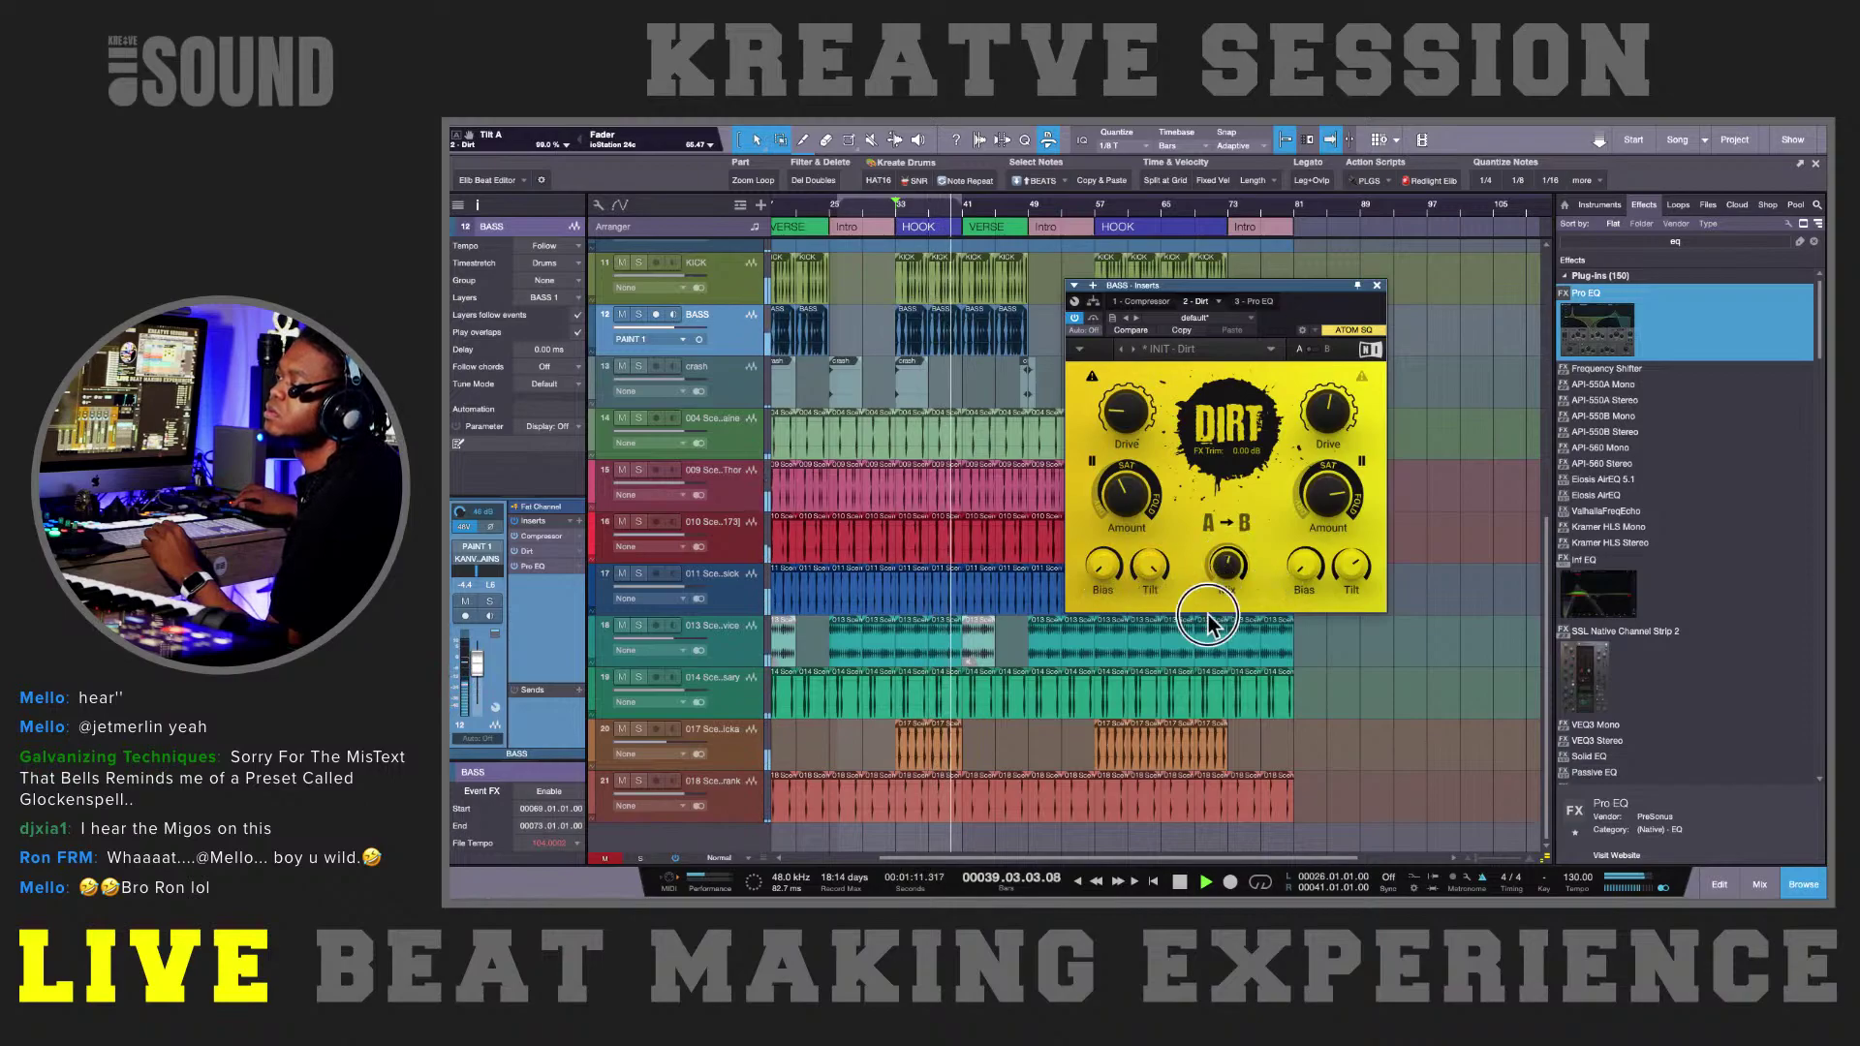
# - Set Dirt's mix to about 56% on the BASS track
pyautogui.scroll(-8, 1227, 568)
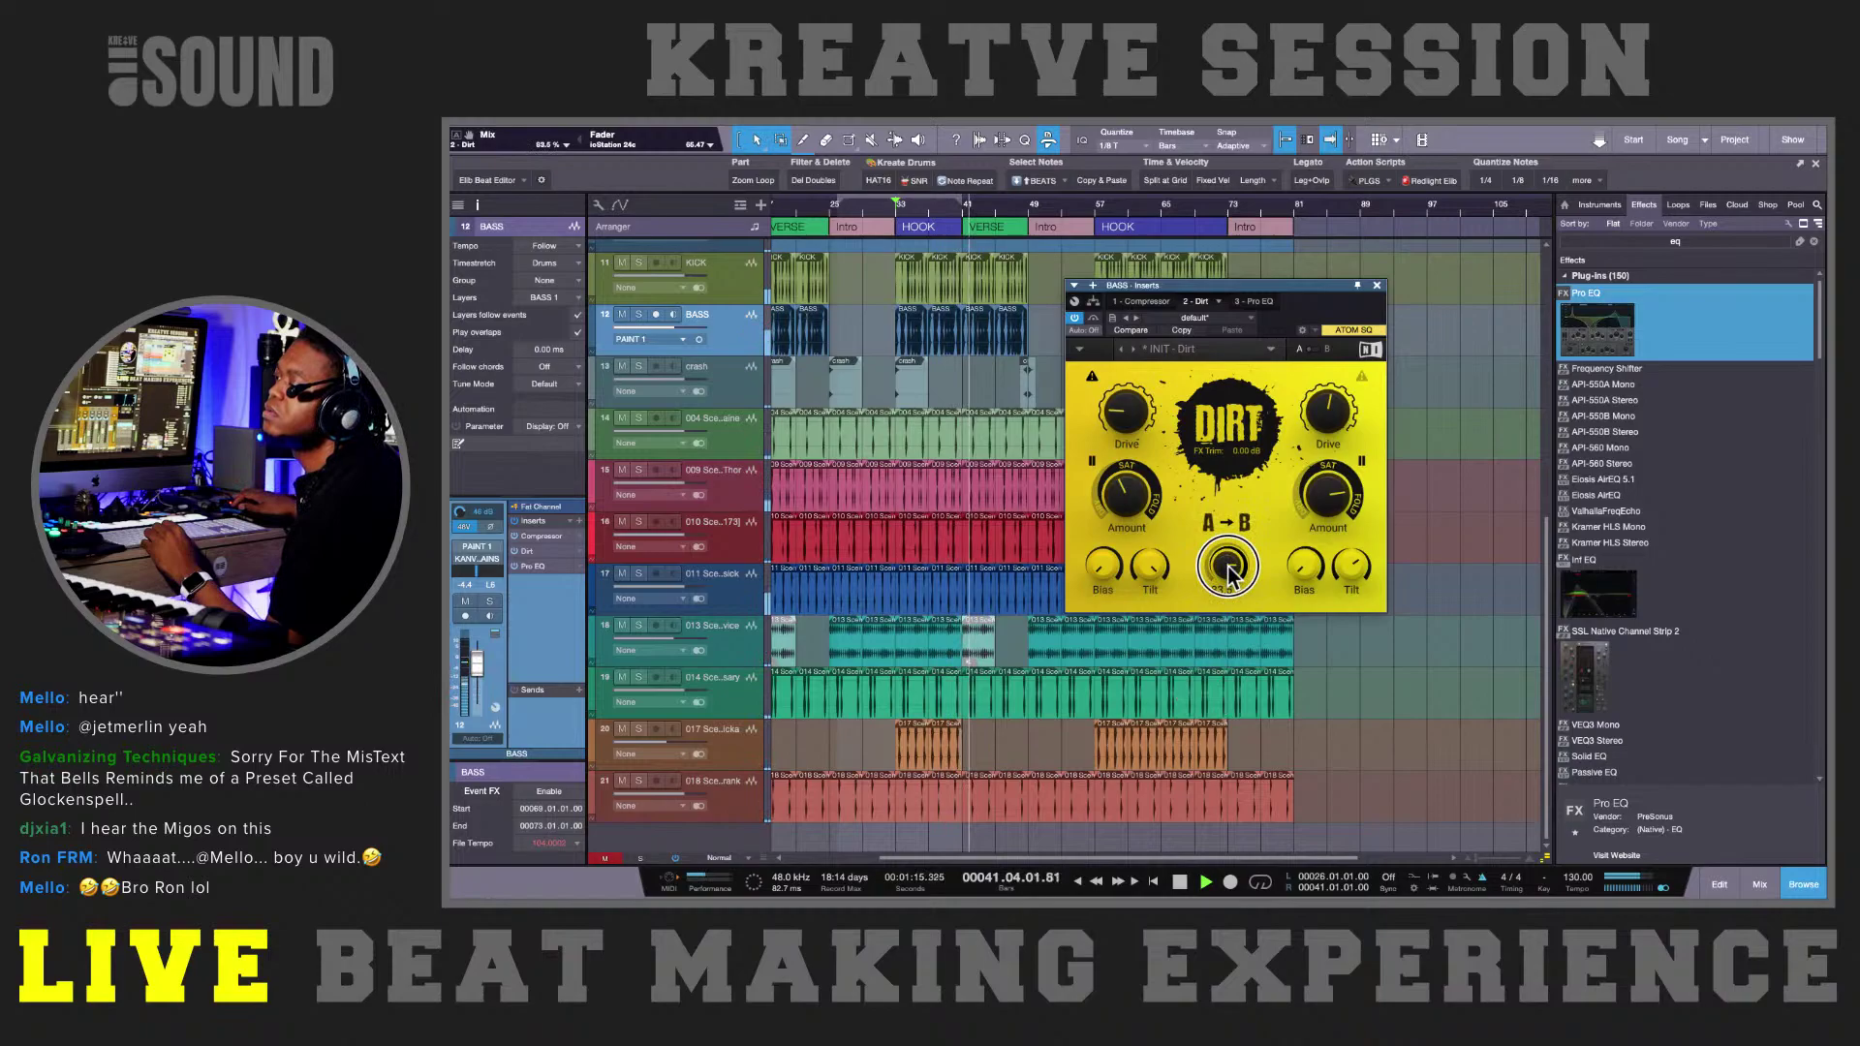
pyautogui.scroll(-3, 1228, 579)
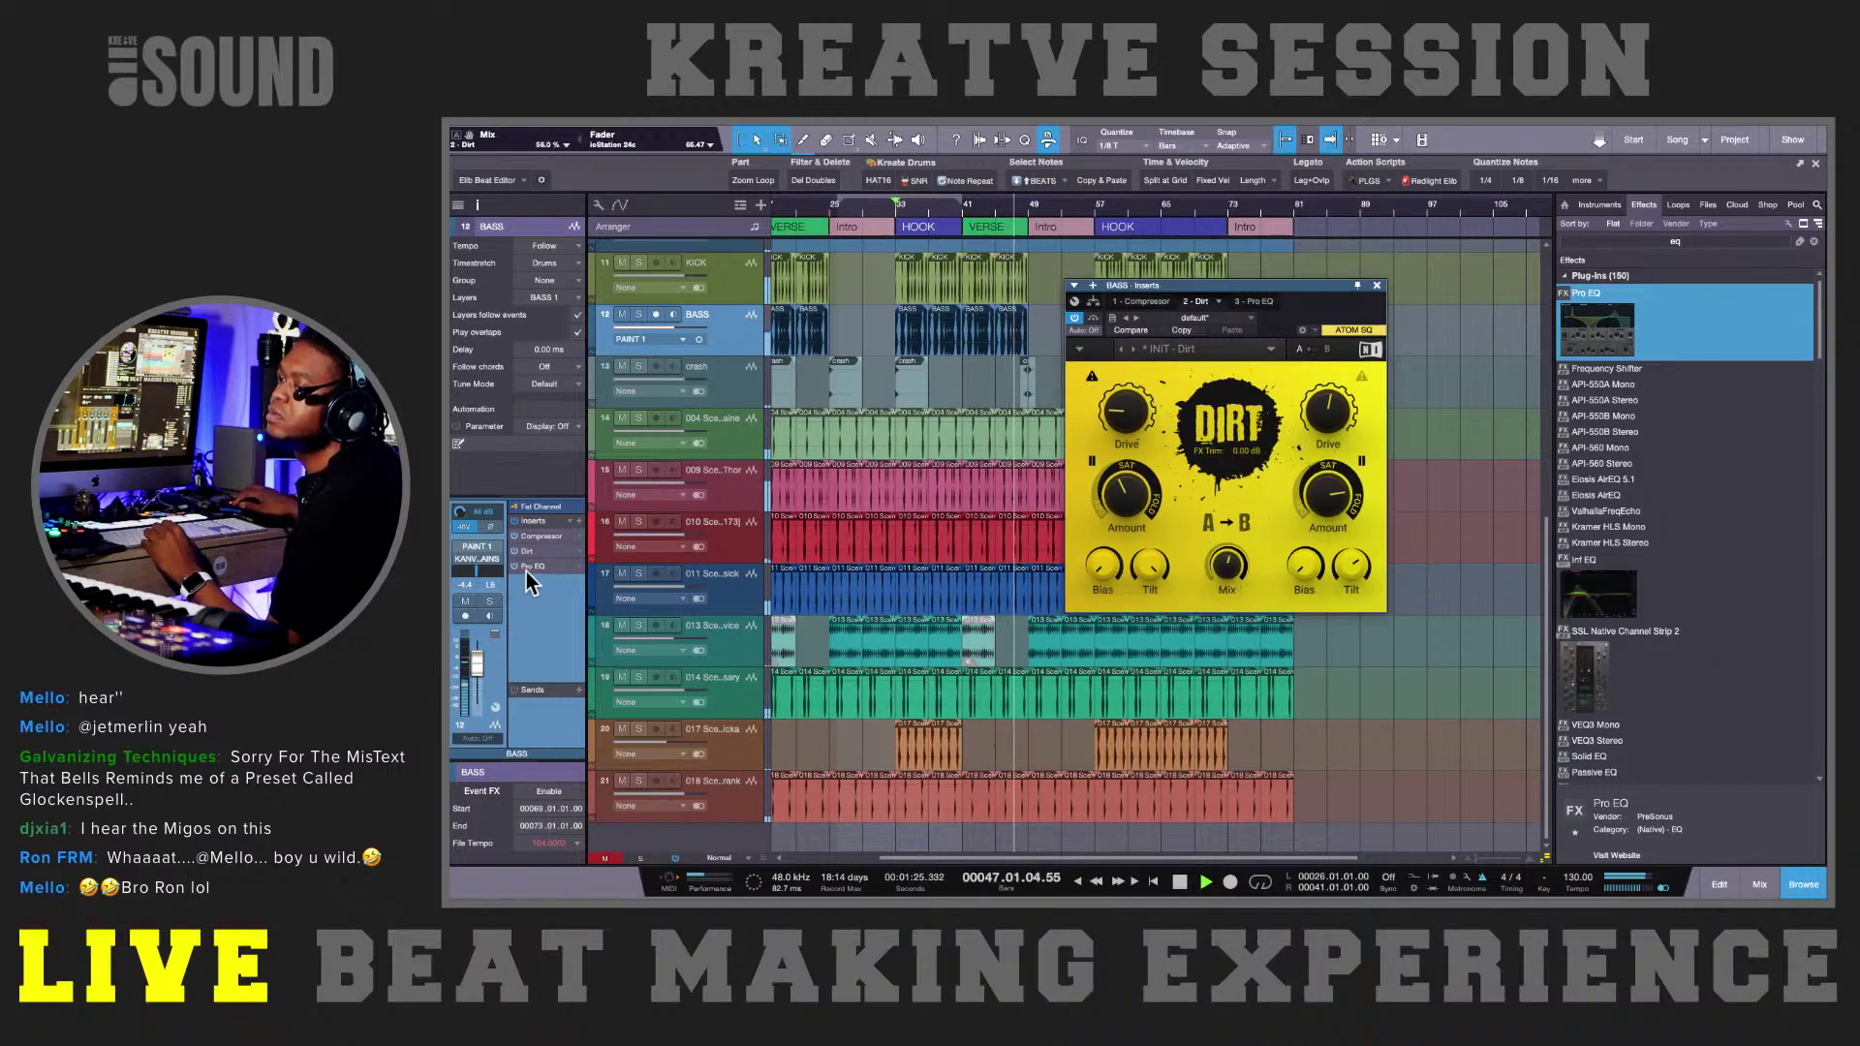
# - Switch off the mid band in the BASS Pro EQ and cut its low-mid band by about 3.77 dB at 200 Hz
pyautogui.click(1251, 300)
pyautogui.press('space')
pyautogui.press('space')
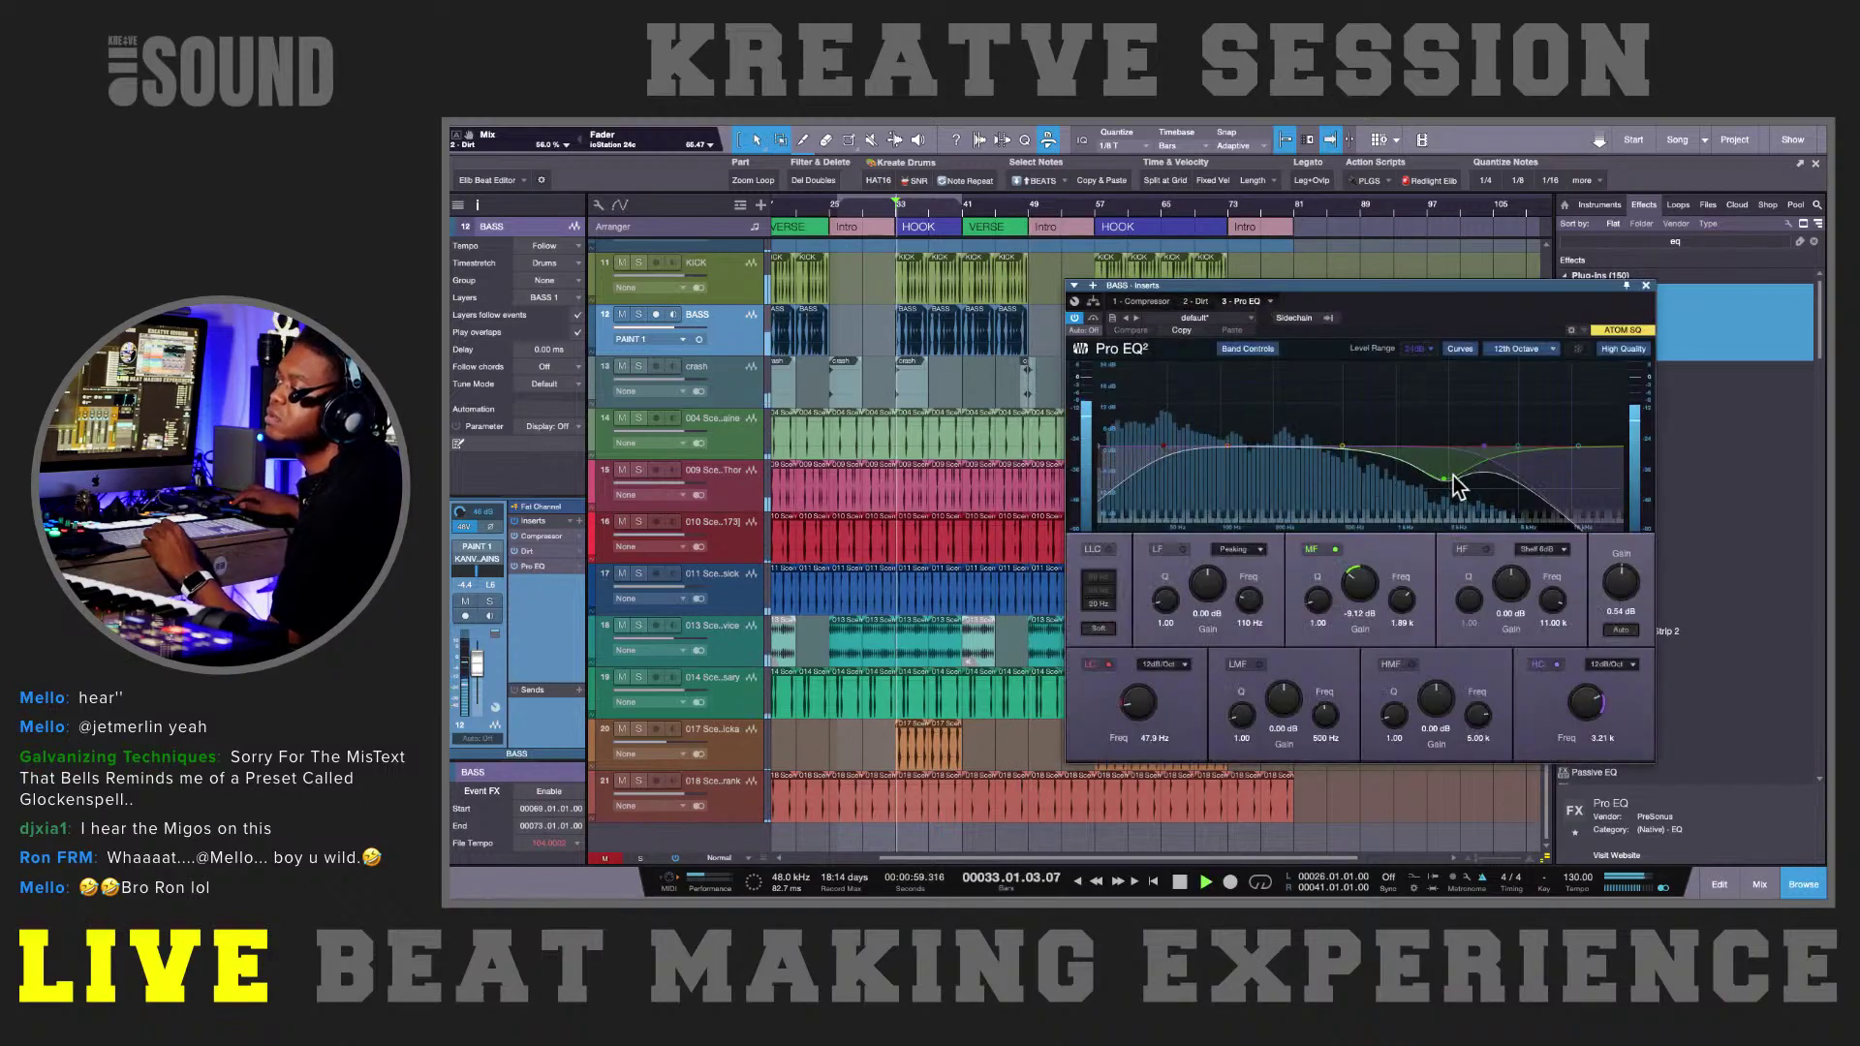
pyautogui.click(1335, 549)
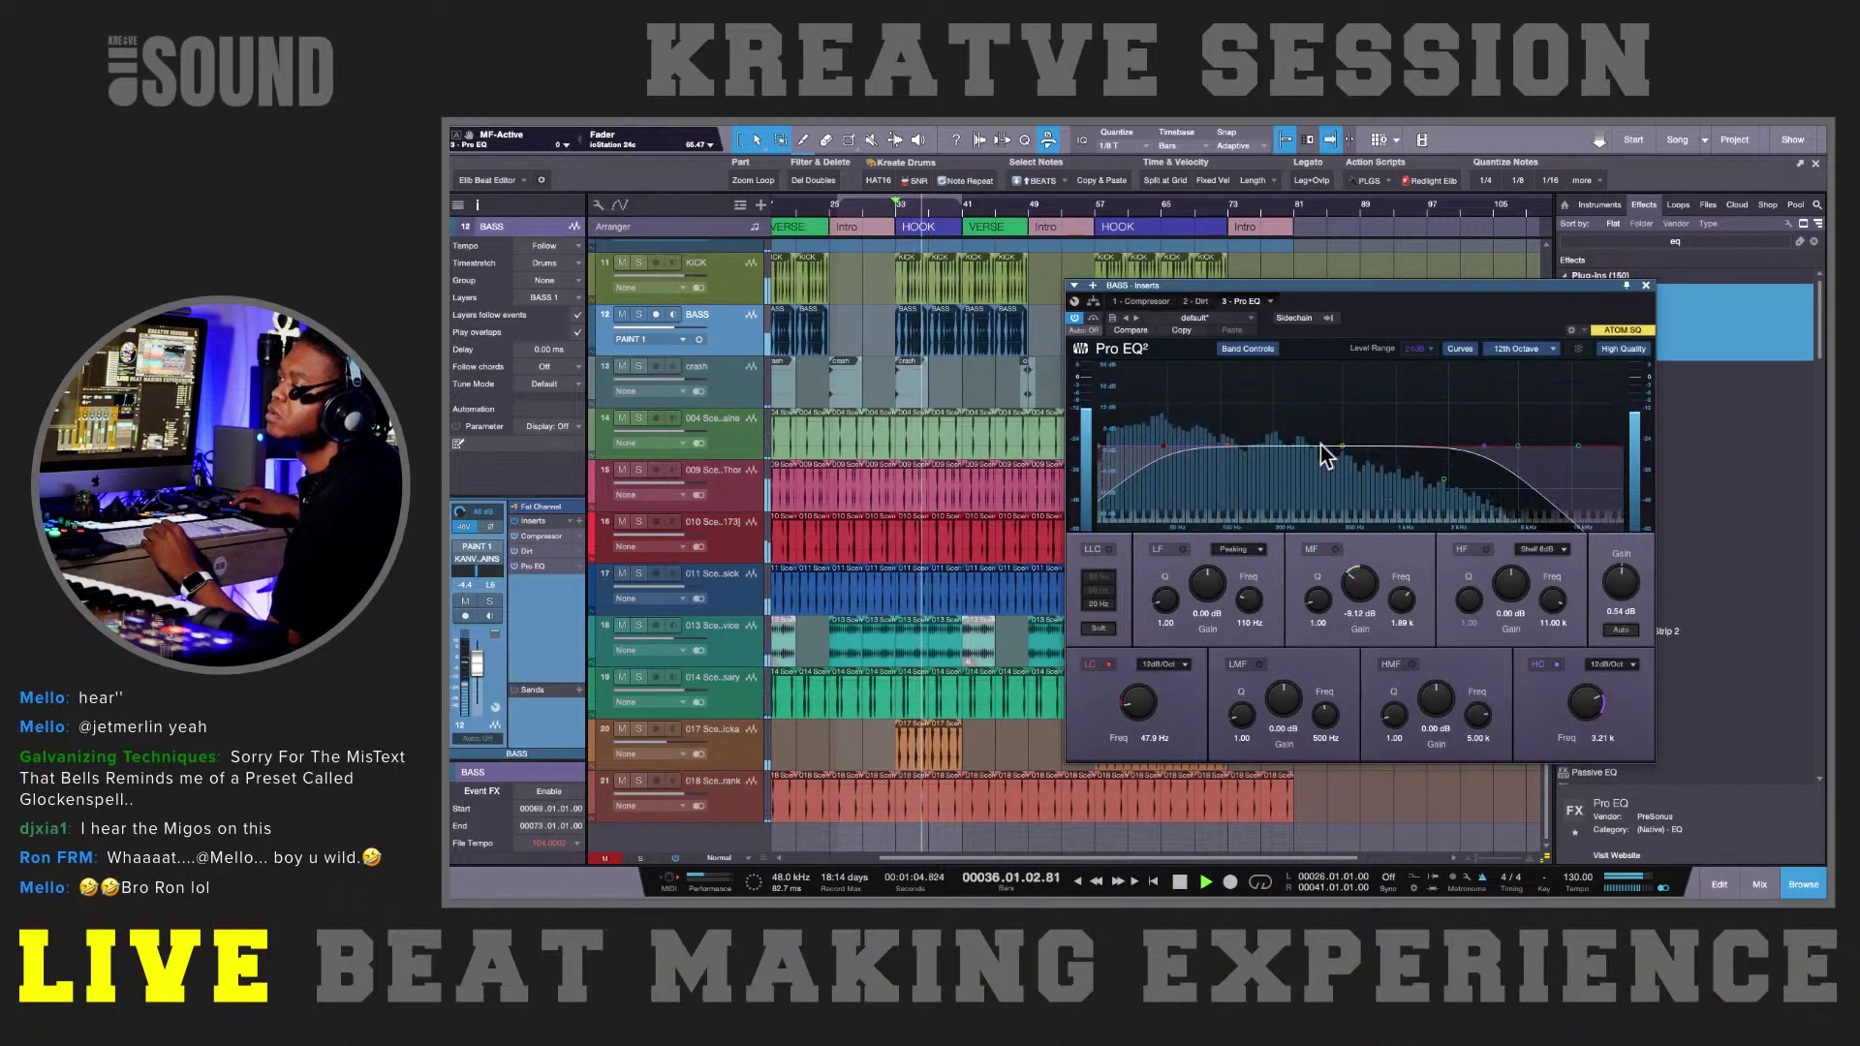
pyautogui.moveTo(1339, 450); pyautogui.dragTo(1272, 460)
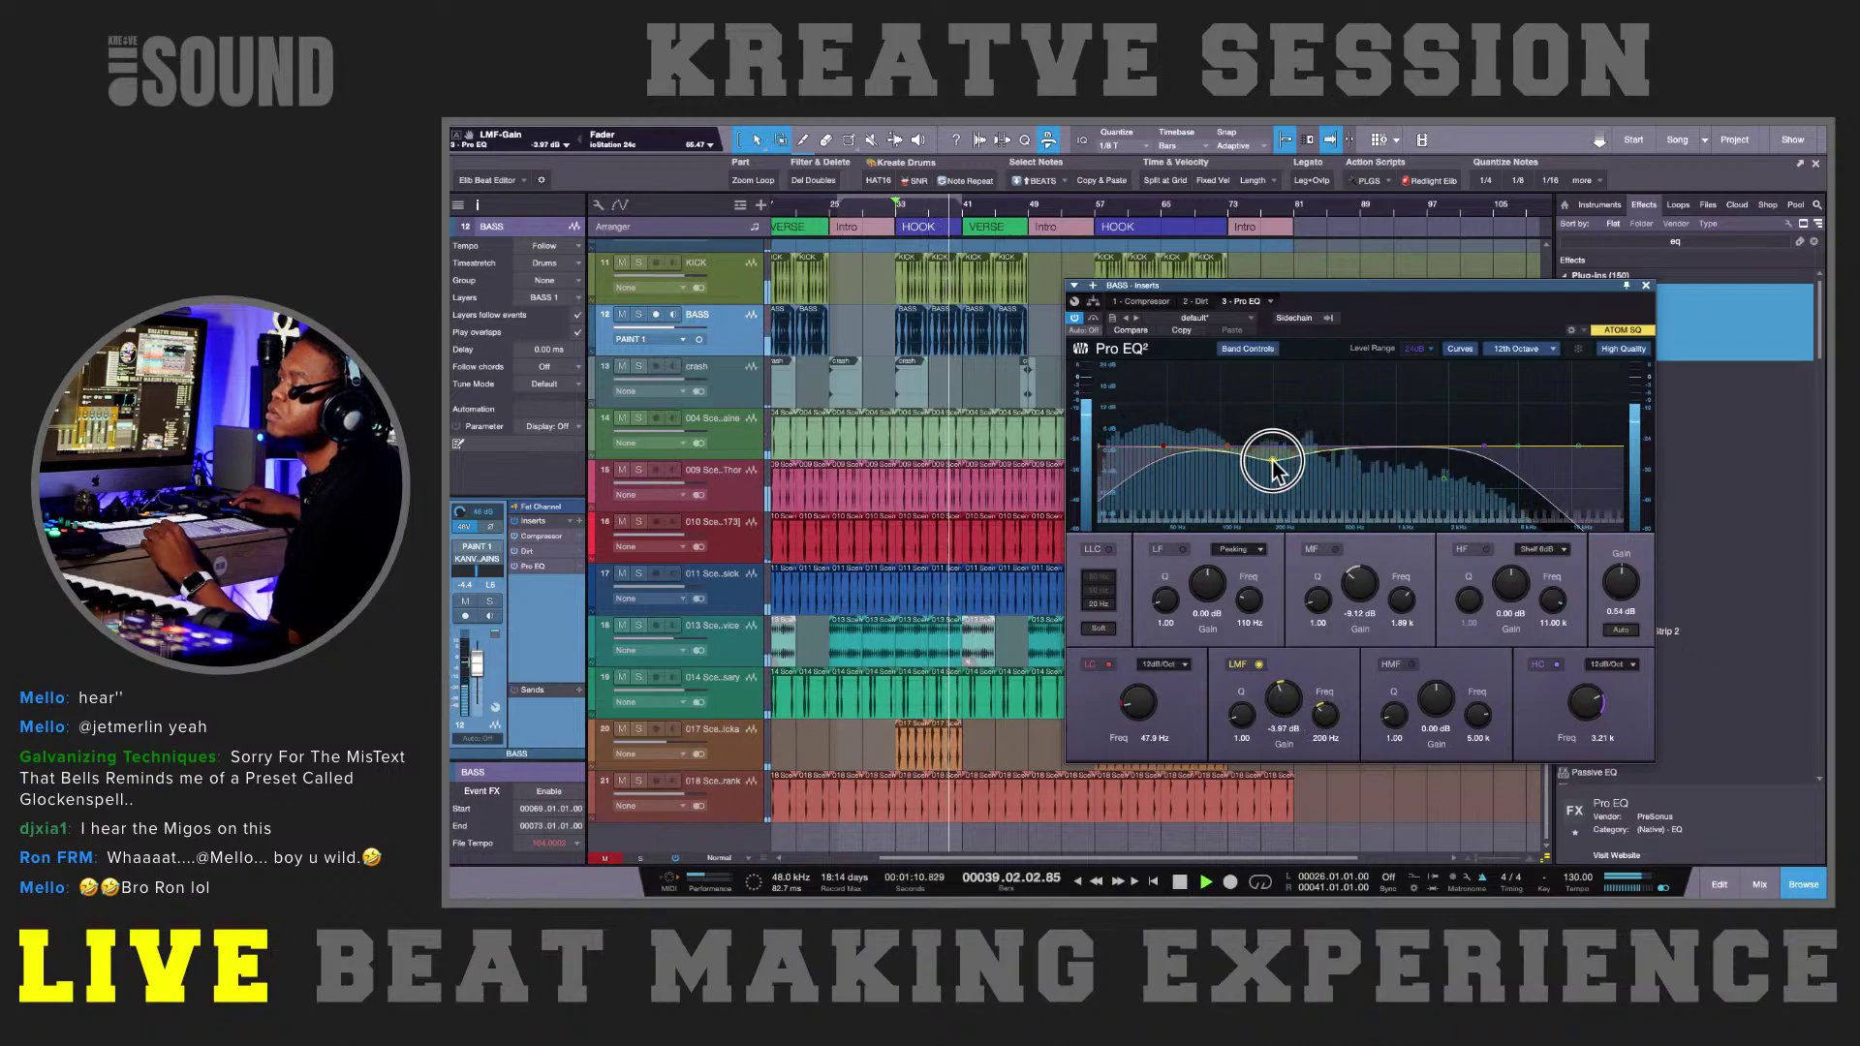
pyautogui.moveTo(1272, 461); pyautogui.dragTo(1273, 460)
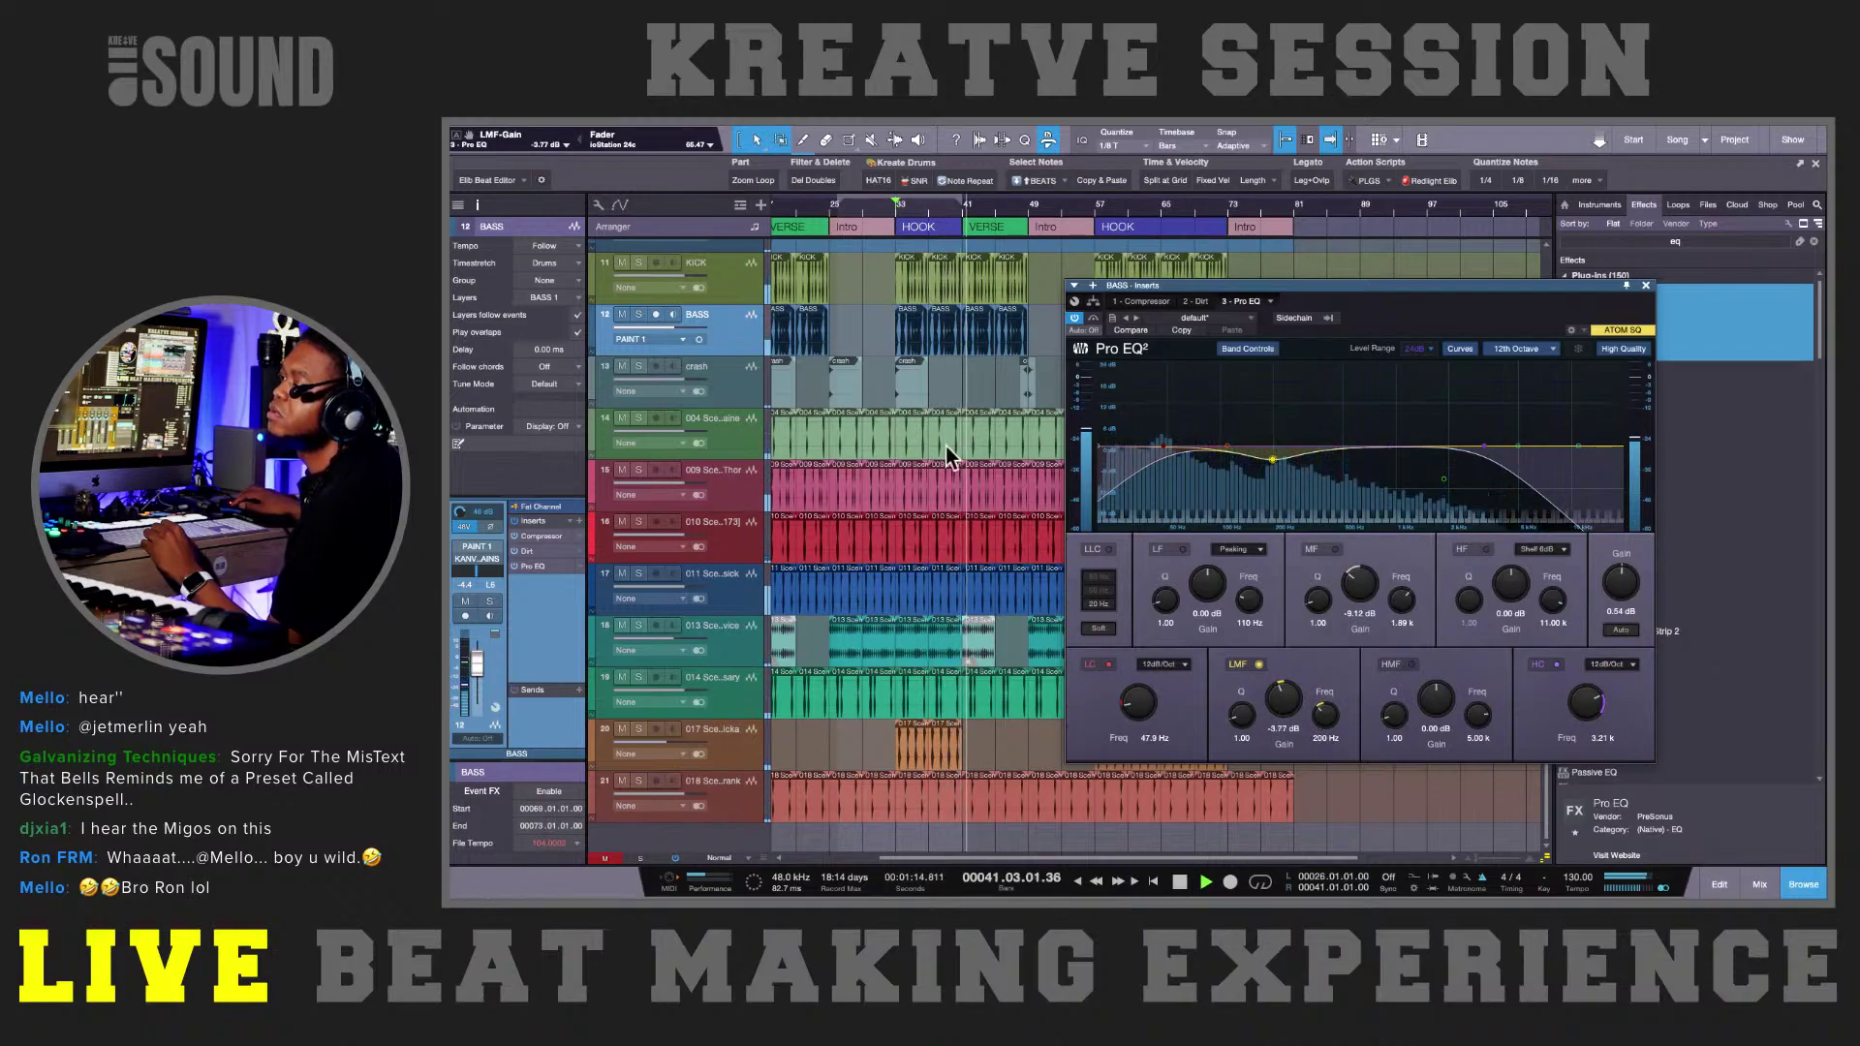
# - Solo the BASS and sweep its EQ's mid band as a narrow boost of about 24 dB around 4 to 5 kHz
pyautogui.click(489, 601)
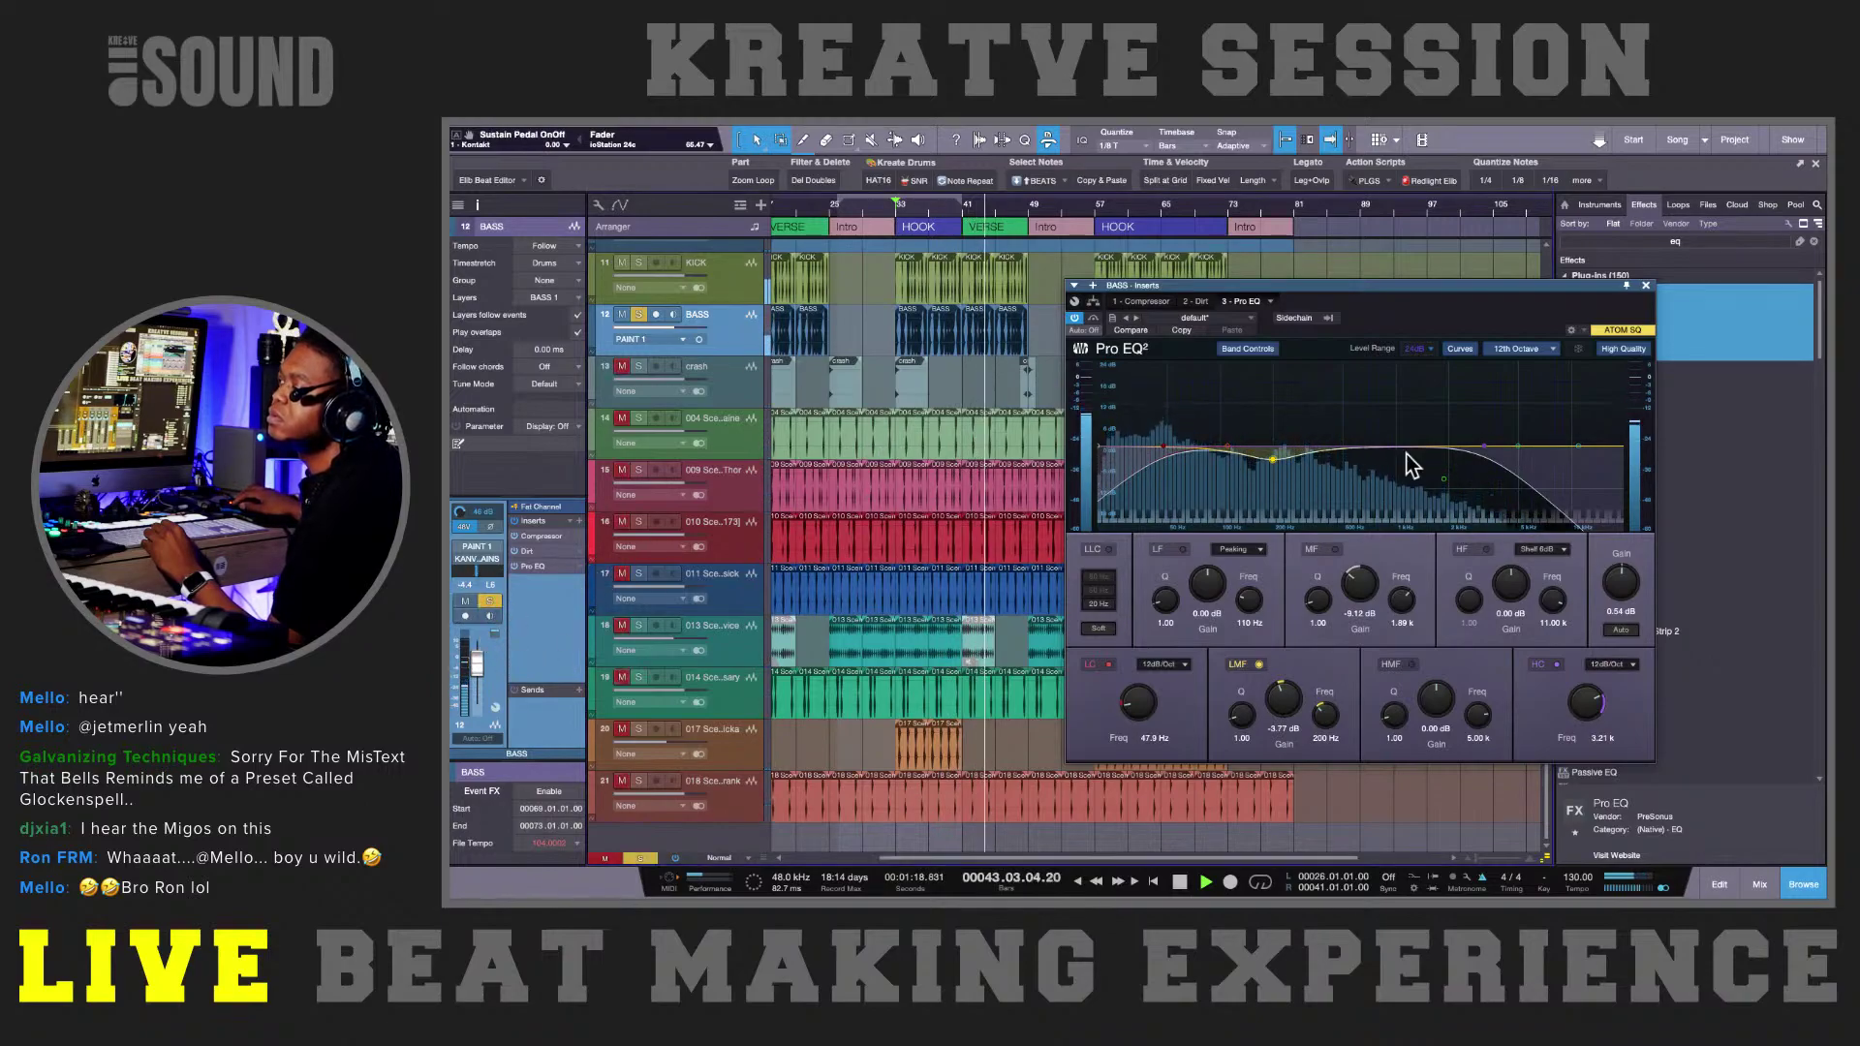
pyautogui.moveTo(1442, 478); pyautogui.dragTo(1519, 359)
pyautogui.press('space')
pyautogui.press('space')
pyautogui.moveTo(1330, 608); pyautogui.dragTo(1289, 433)
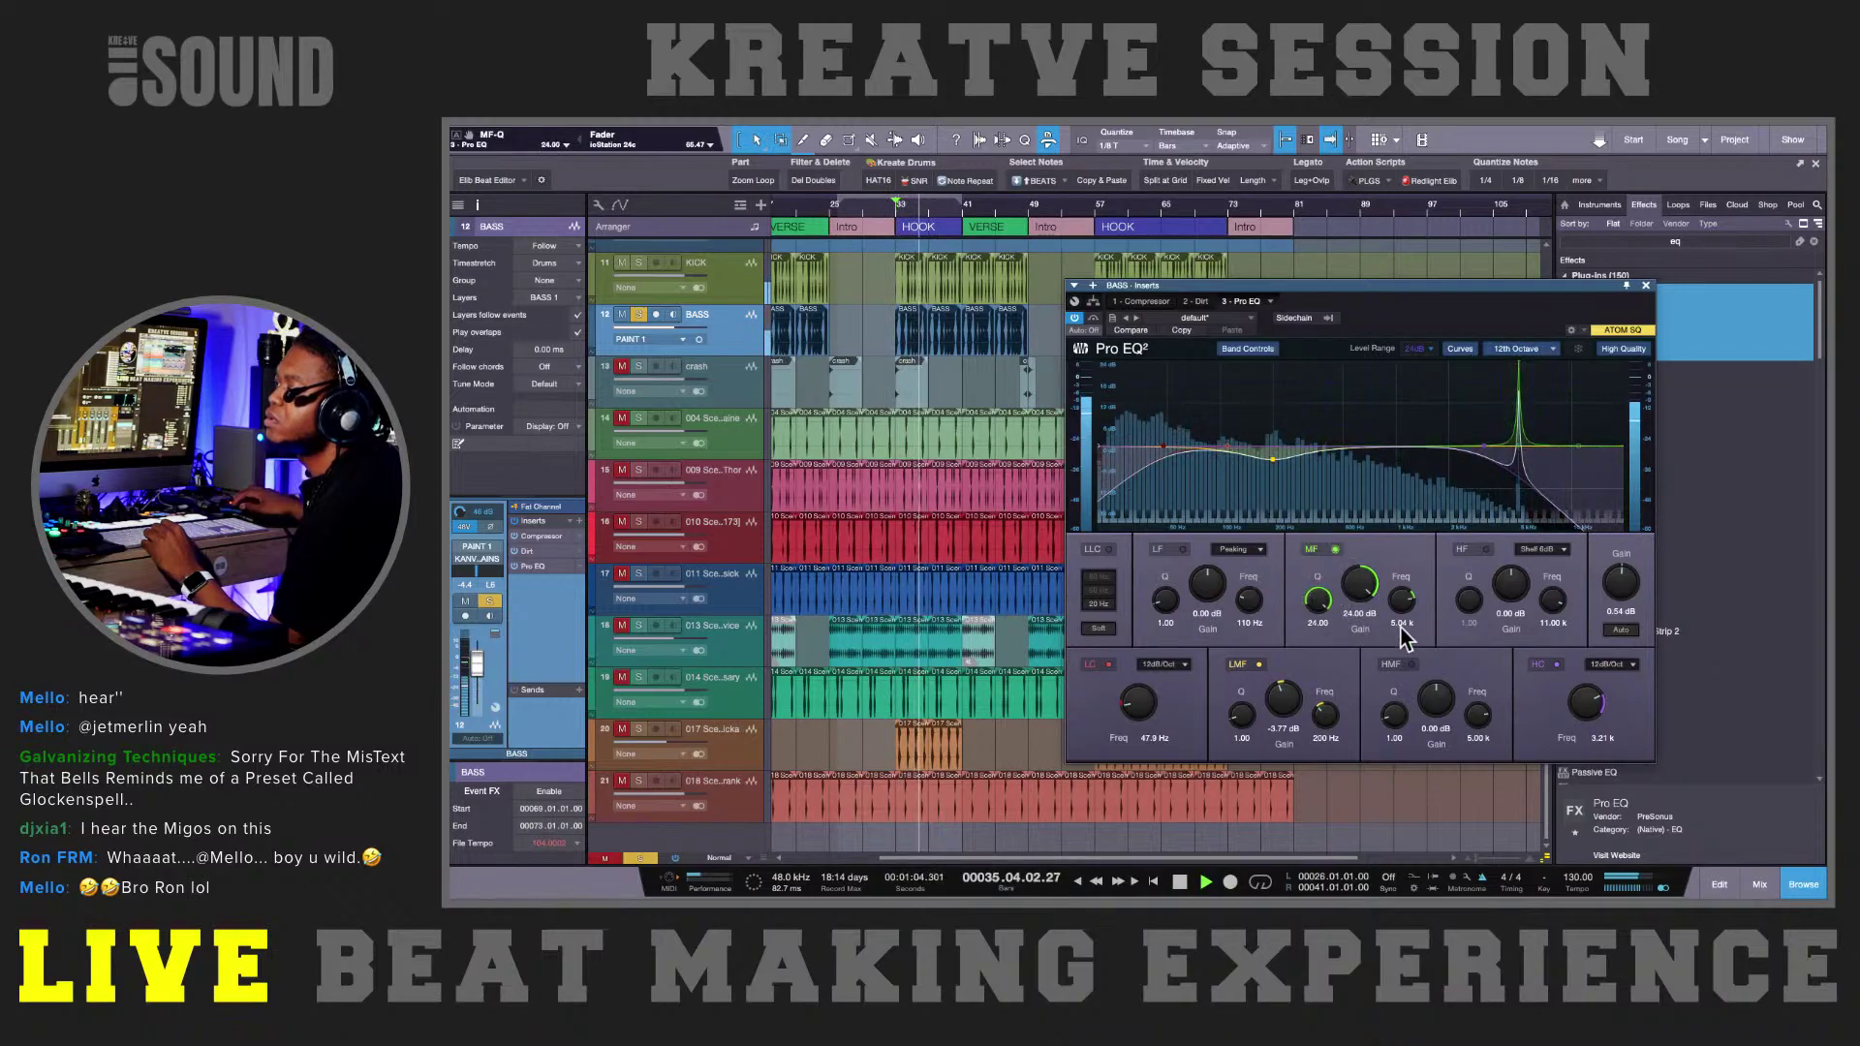
pyautogui.moveTo(1317, 604); pyautogui.dragTo(1338, 689)
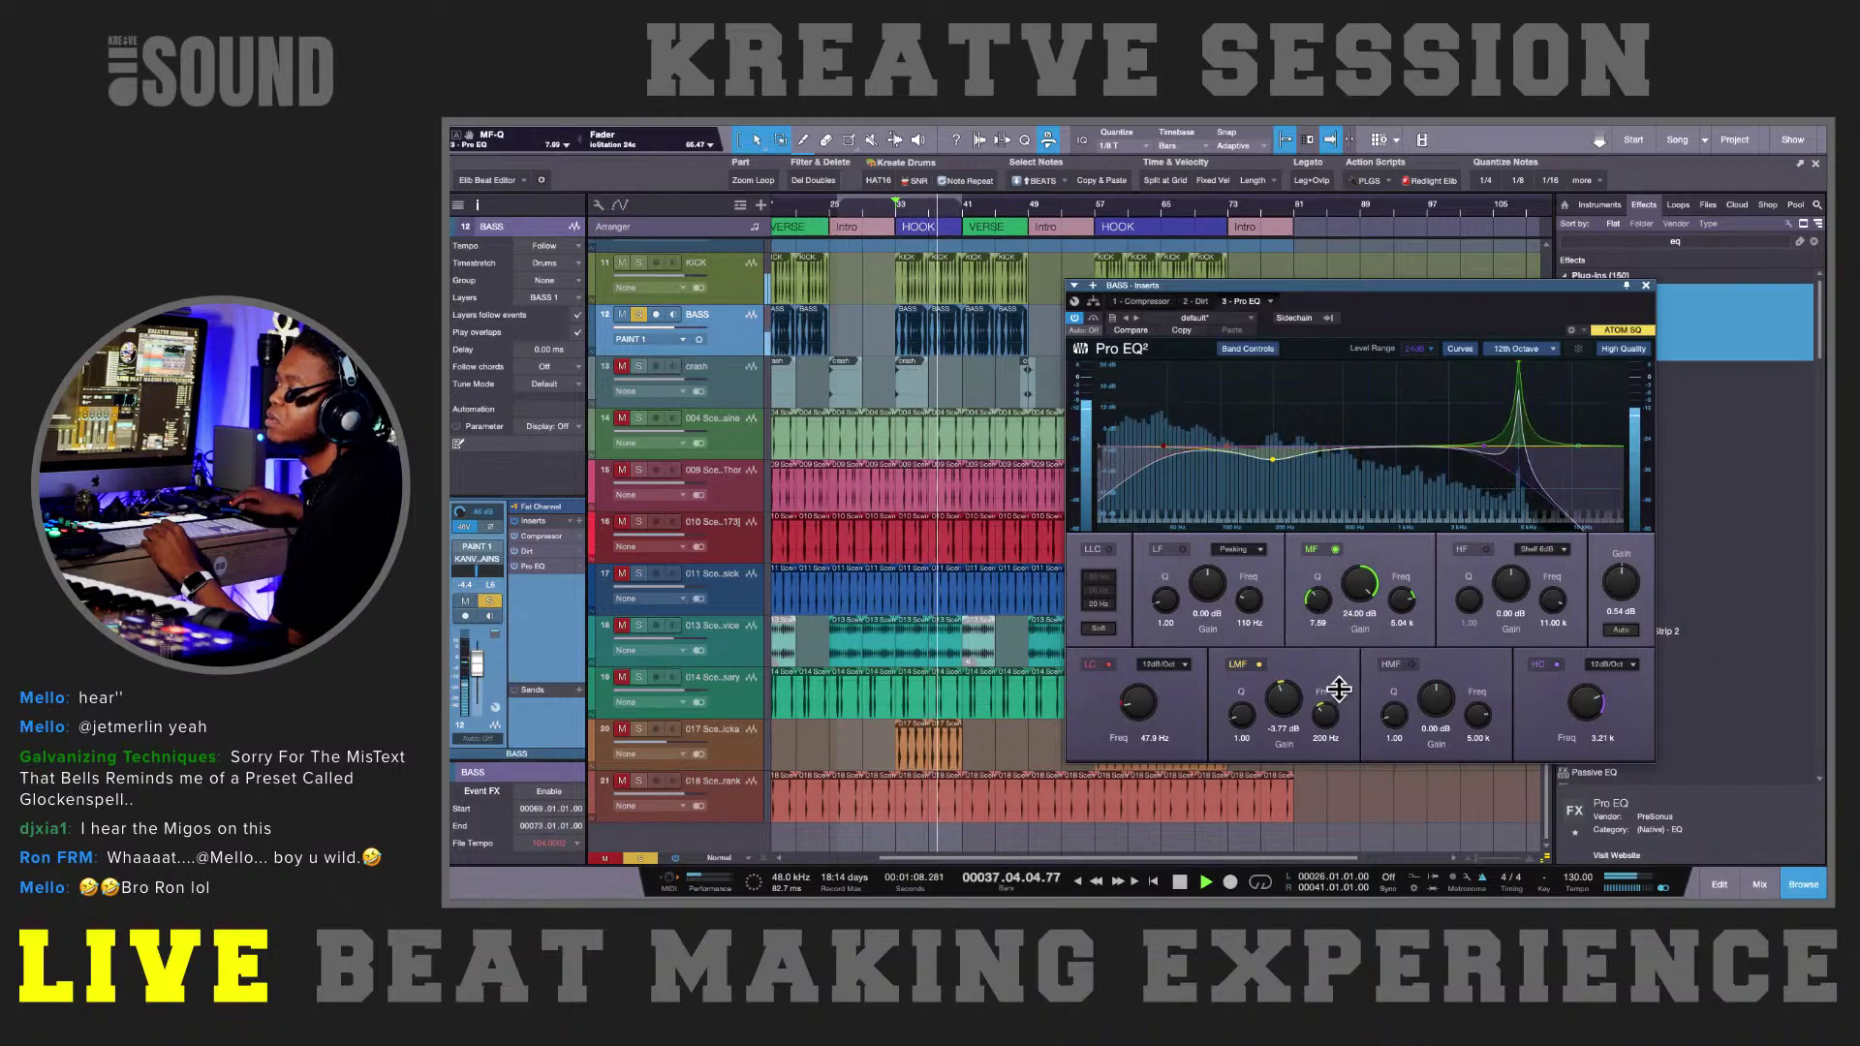
pyautogui.moveTo(1518, 366); pyautogui.dragTo(1503, 363)
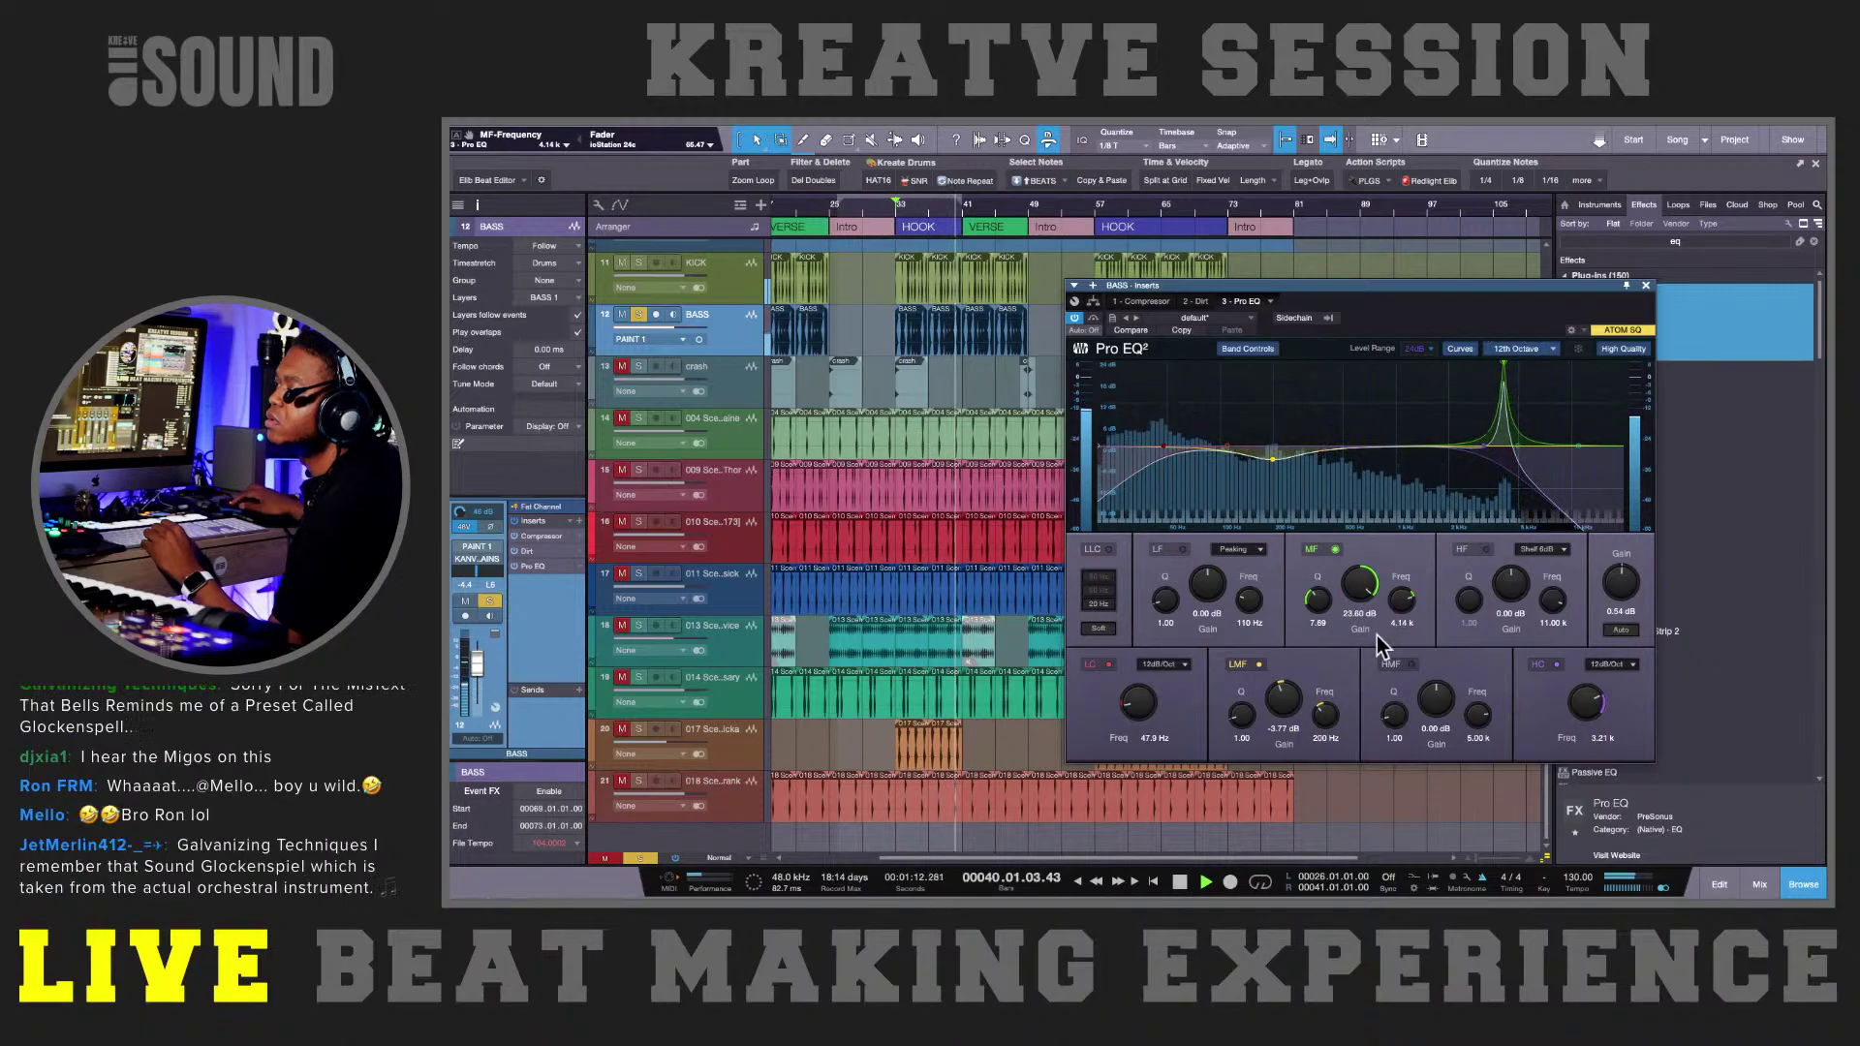
# - Turn the BASS EQ's mid band into a cut of about 16.3 dB near 1.96 kHz with a Q of about 3.94
pyautogui.moveTo(1359, 584); pyautogui.dragTo(1360, 710)
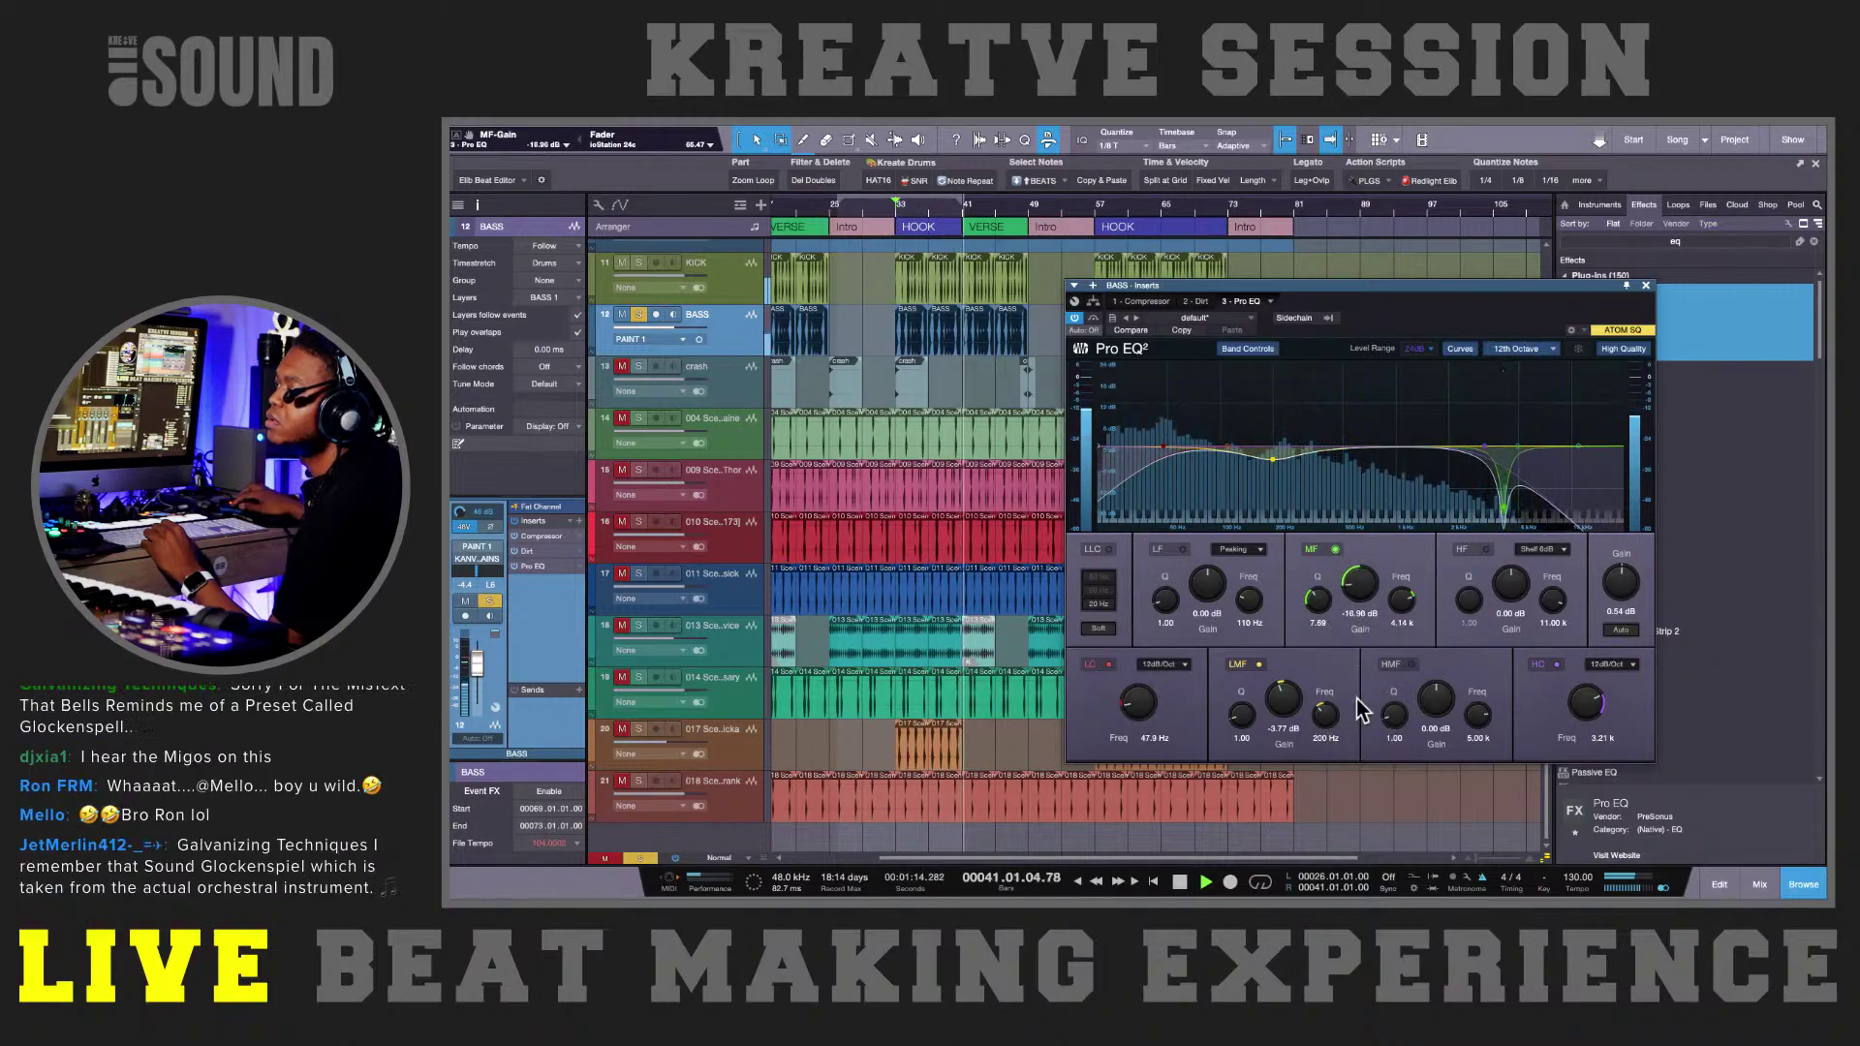
pyautogui.moveTo(1501, 507); pyautogui.dragTo(1439, 519)
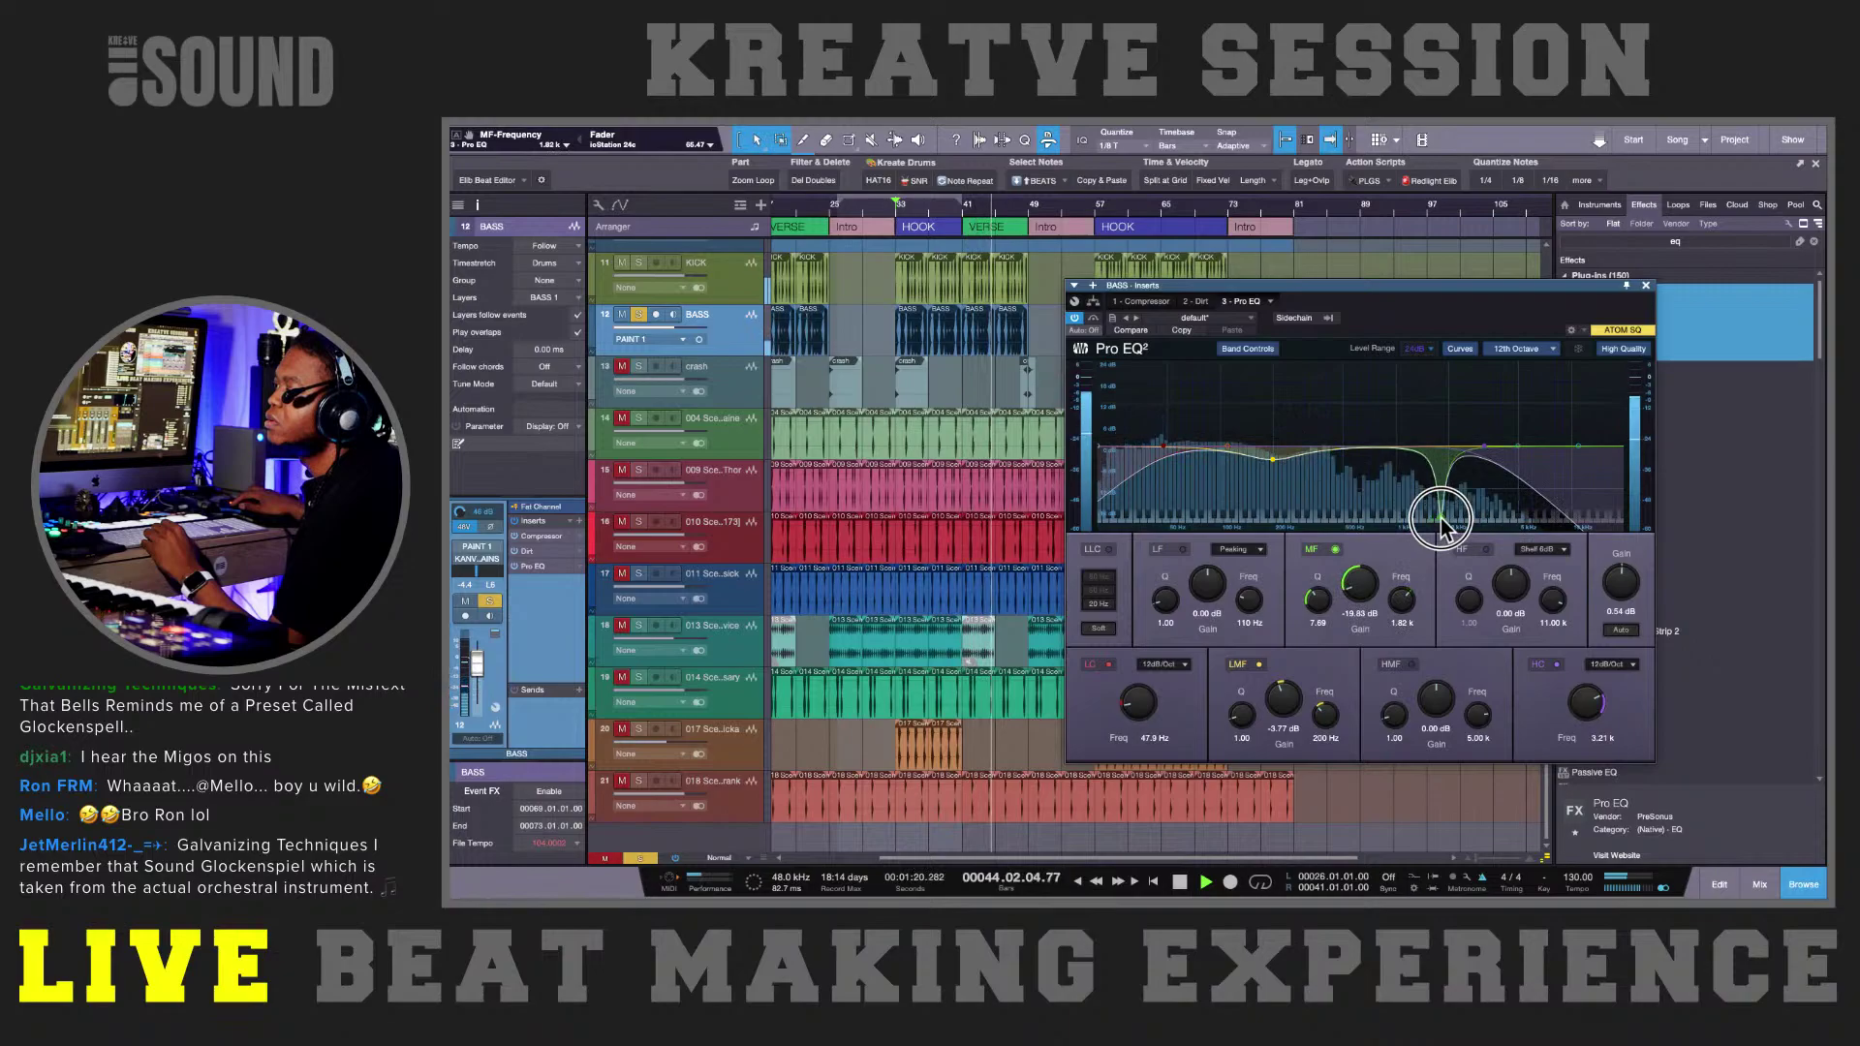
pyautogui.moveTo(1321, 602); pyautogui.dragTo(1345, 666)
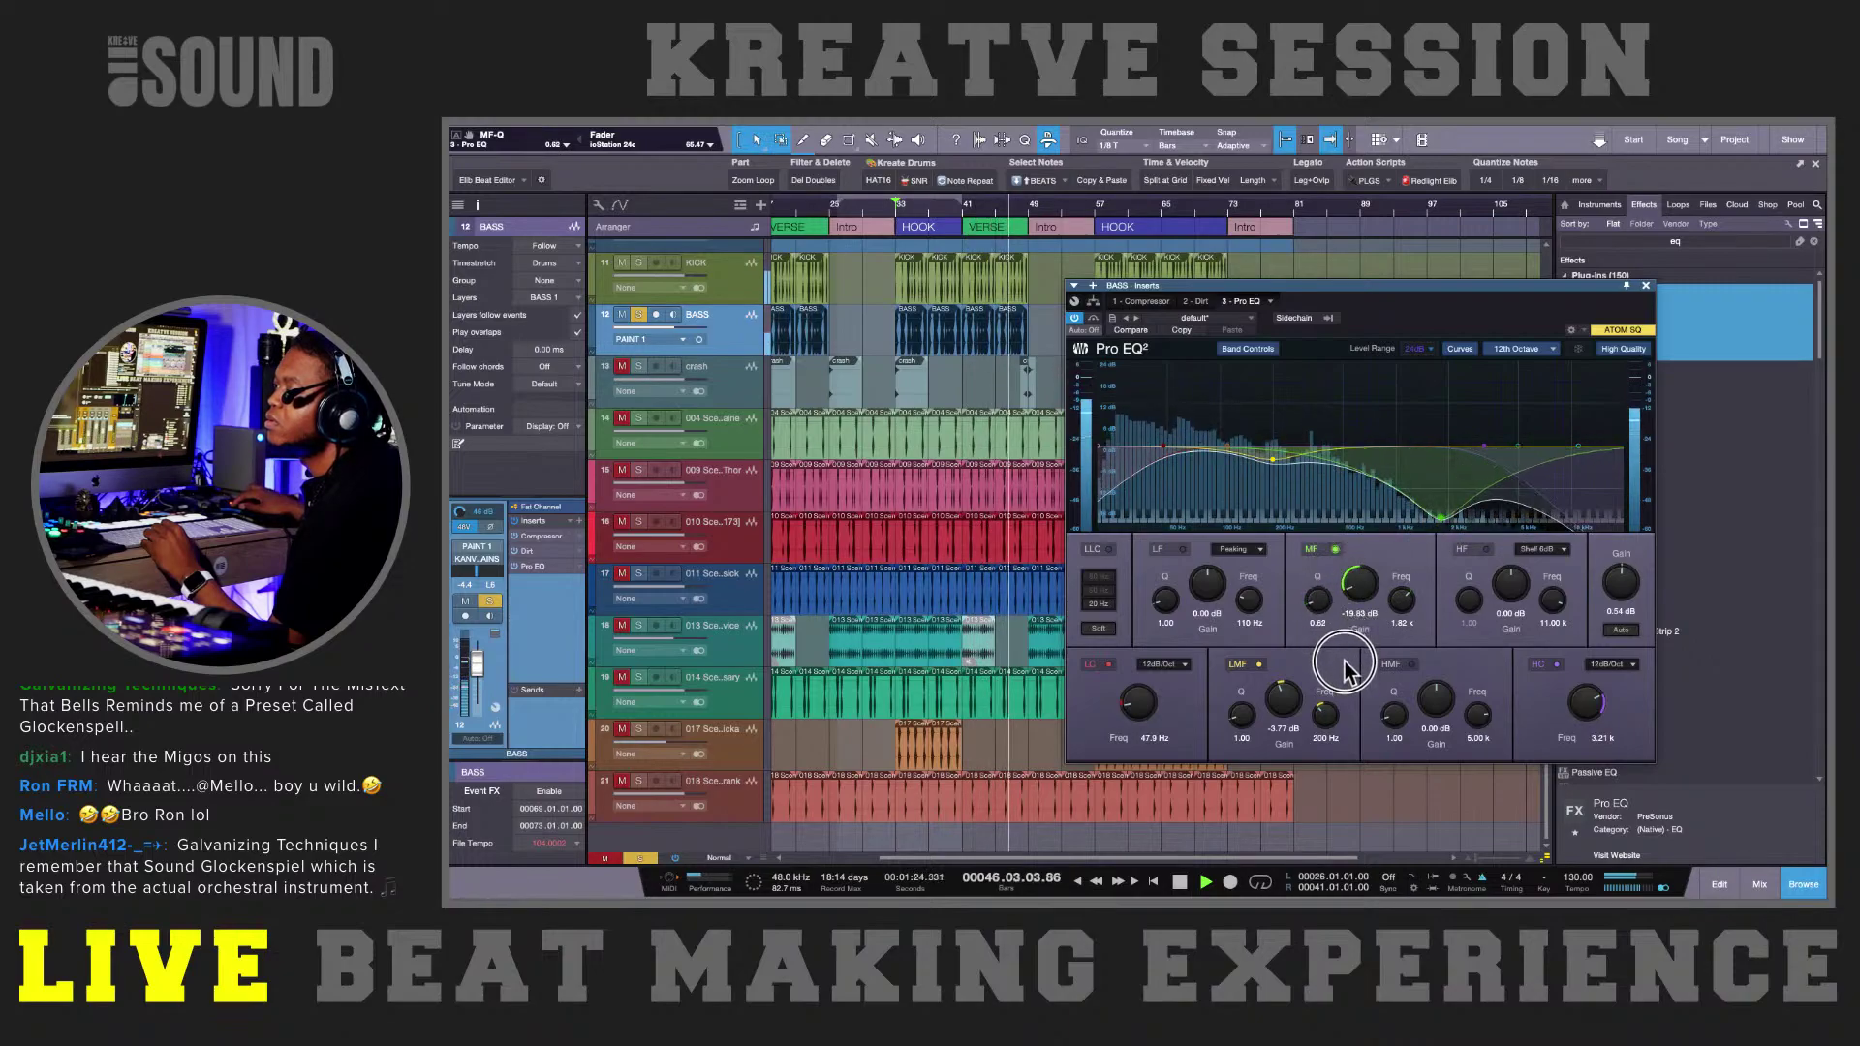
pyautogui.moveTo(1439, 519); pyautogui.dragTo(1492, 520)
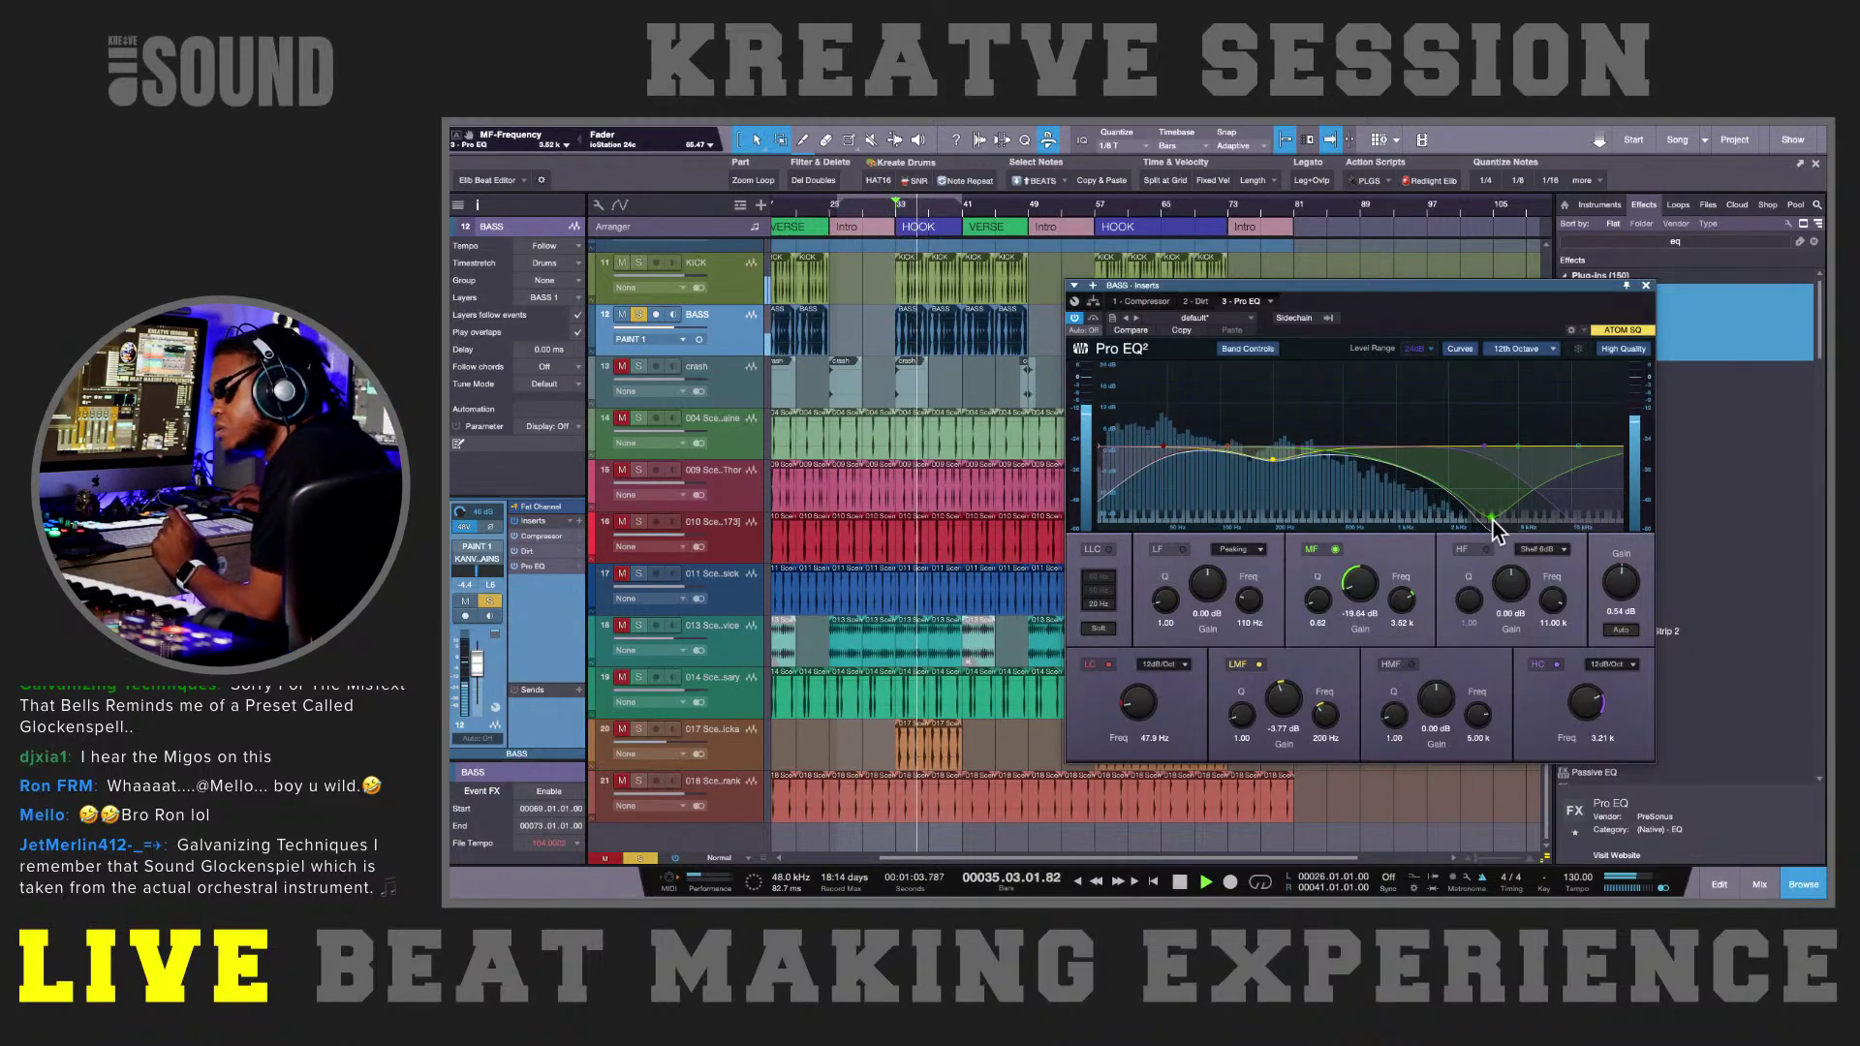
pyautogui.moveTo(1368, 584); pyautogui.dragTo(1314, 595)
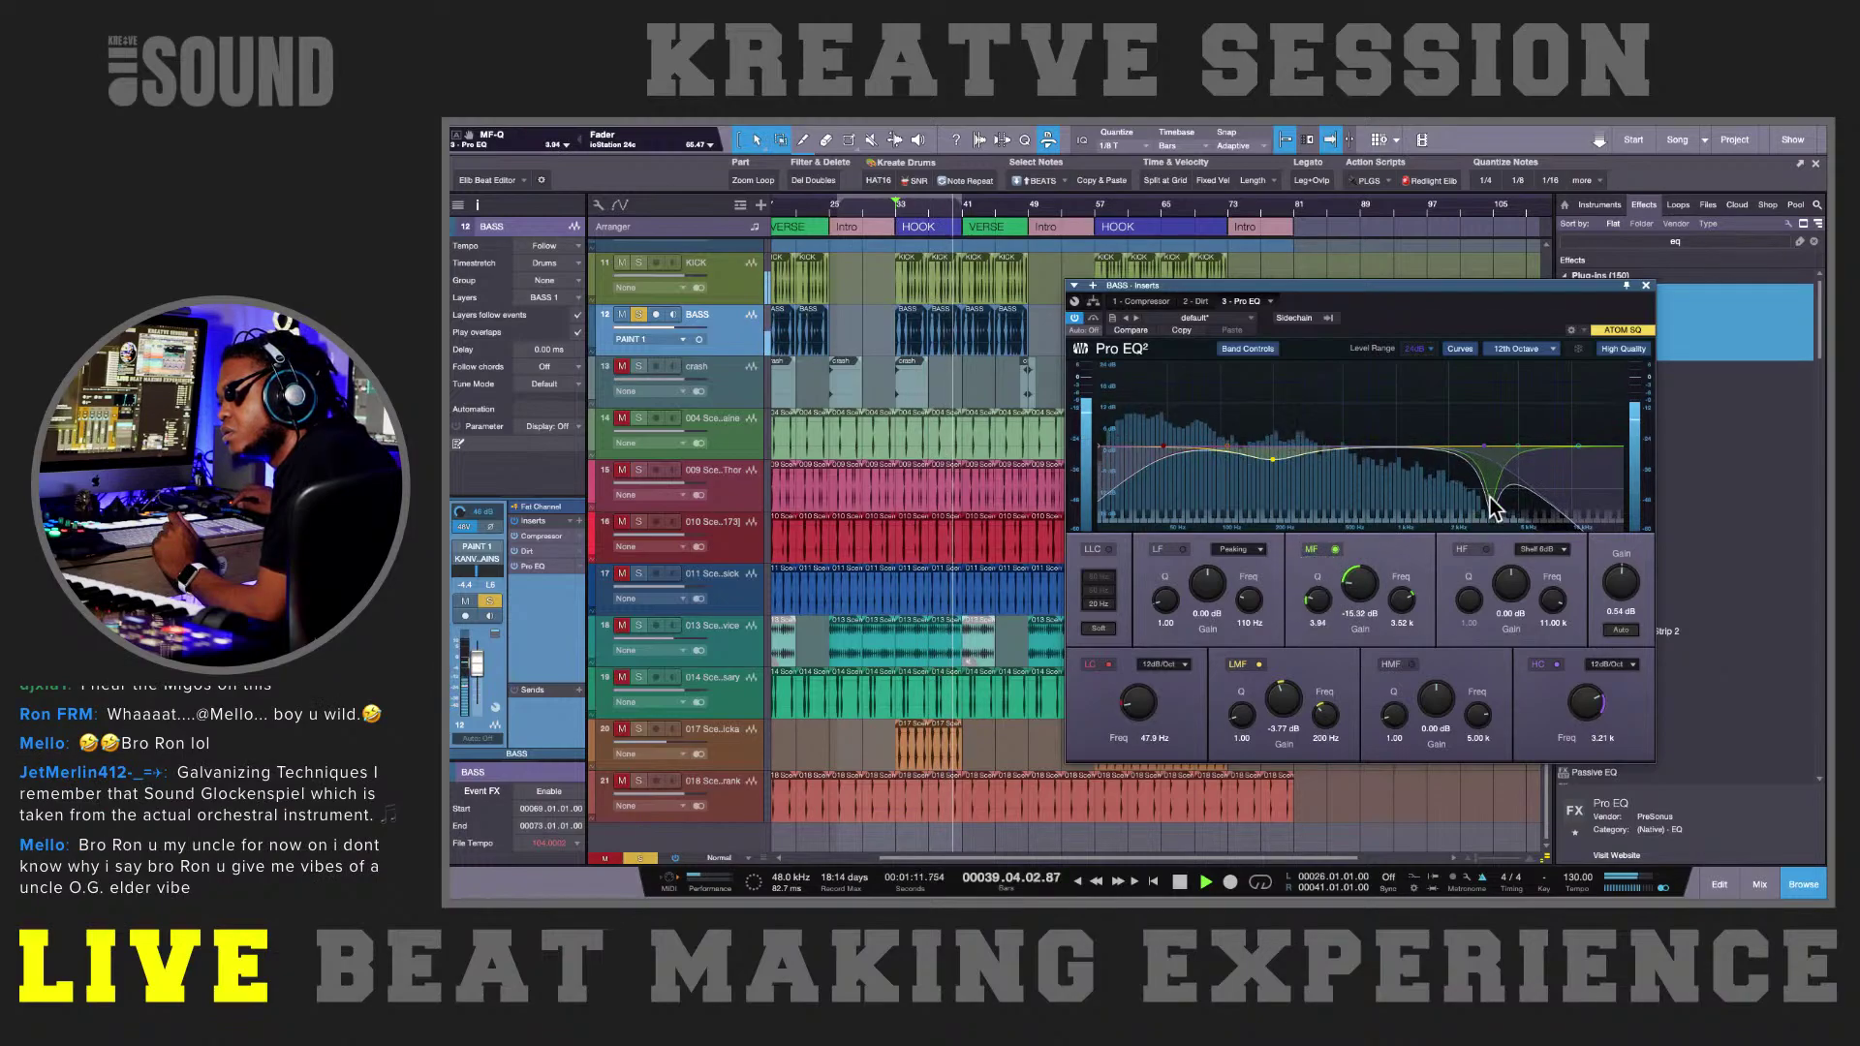
pyautogui.moveTo(1488, 504); pyautogui.dragTo(1447, 508)
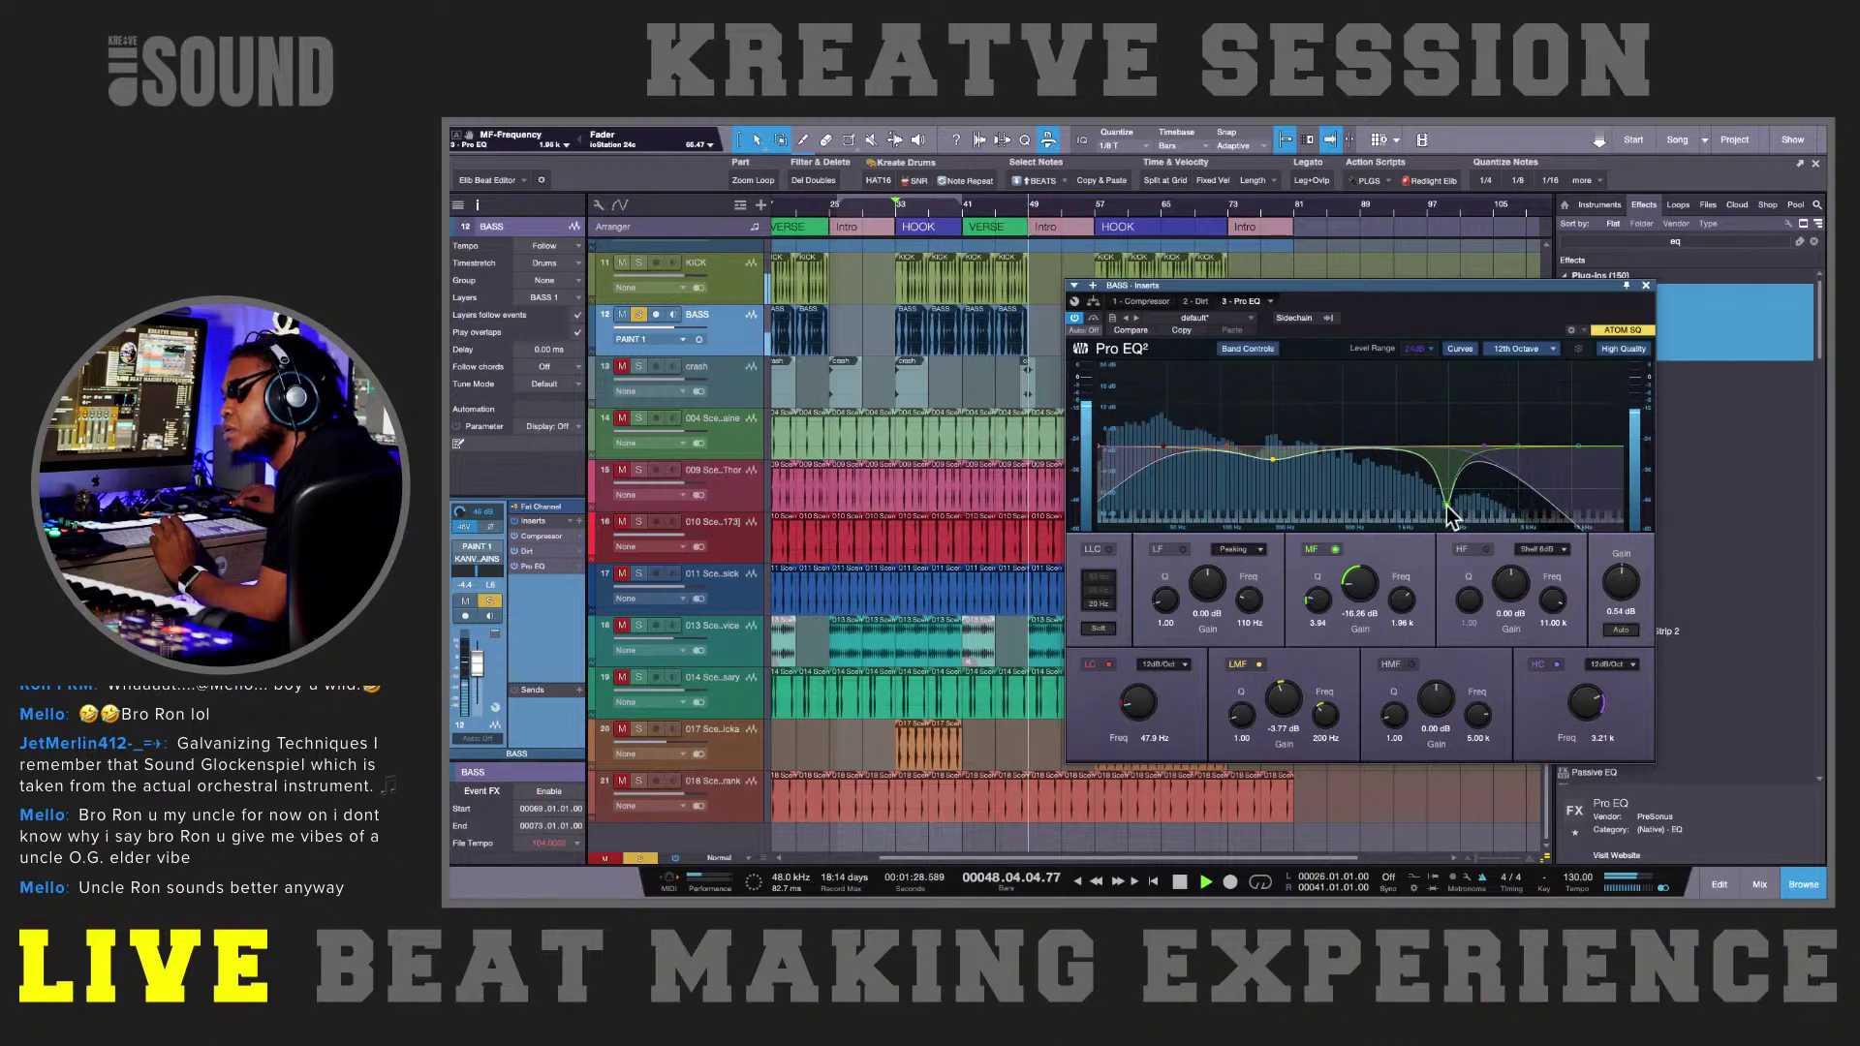
# - Replay the soloed BASS and KICK from the start of the first HOOK to check the EQ cut
pyautogui.press('space')
pyautogui.press('space')
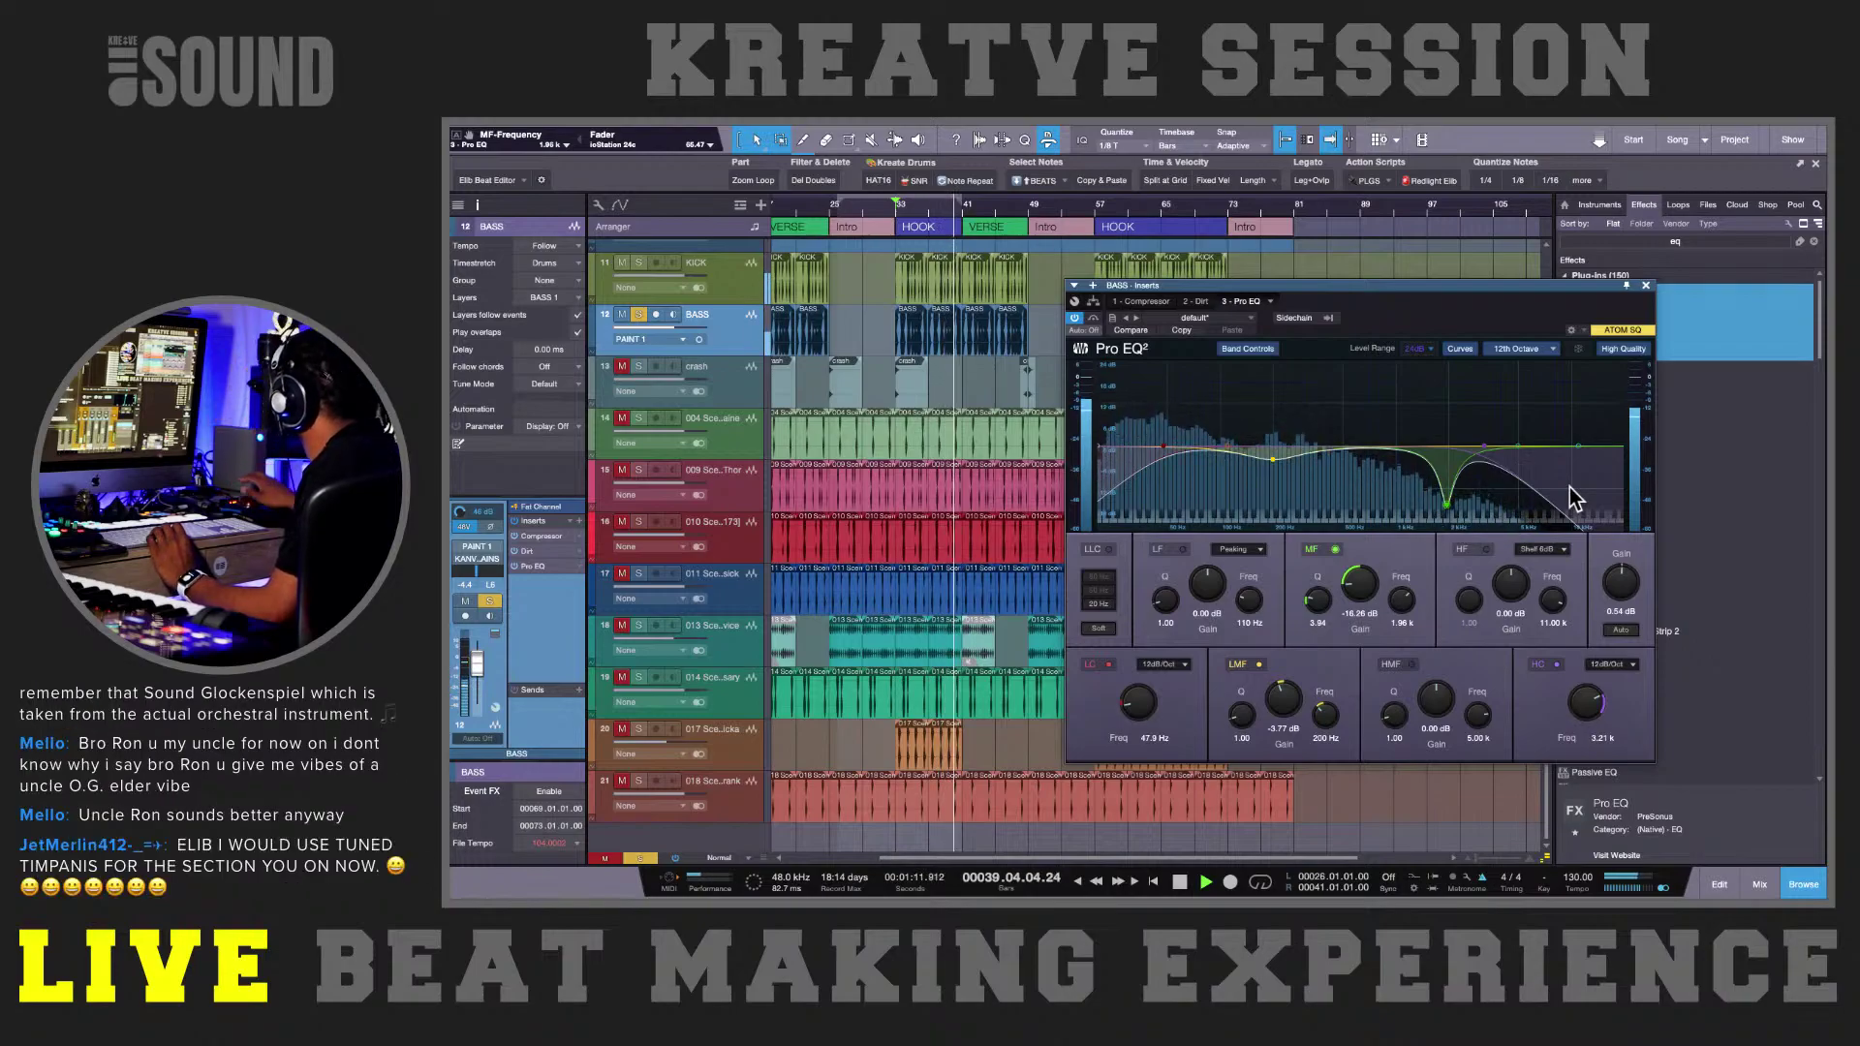
pyautogui.press('space')
pyautogui.press('space')
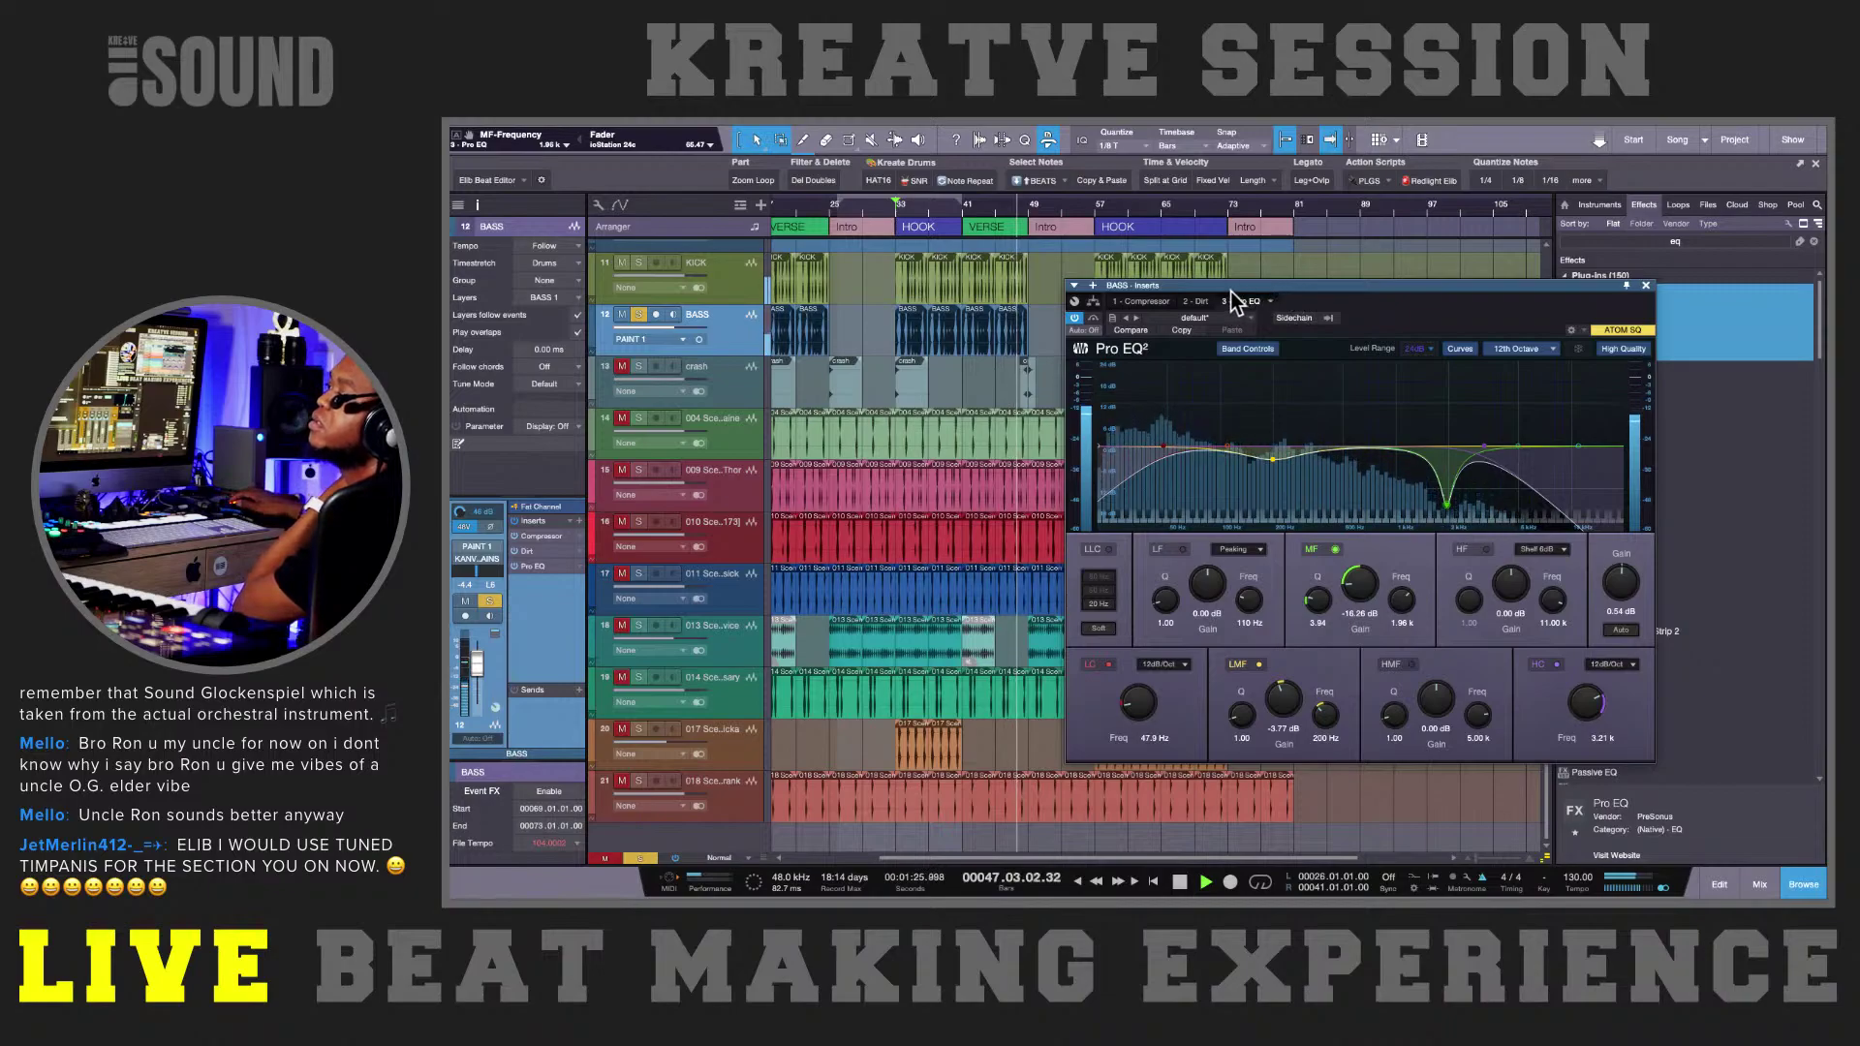
# - Close the BASS Pro EQ and unsolo the BASS track during playback from the first HOOK
pyautogui.moveTo(1292, 290); pyautogui.dragTo(1282, 305)
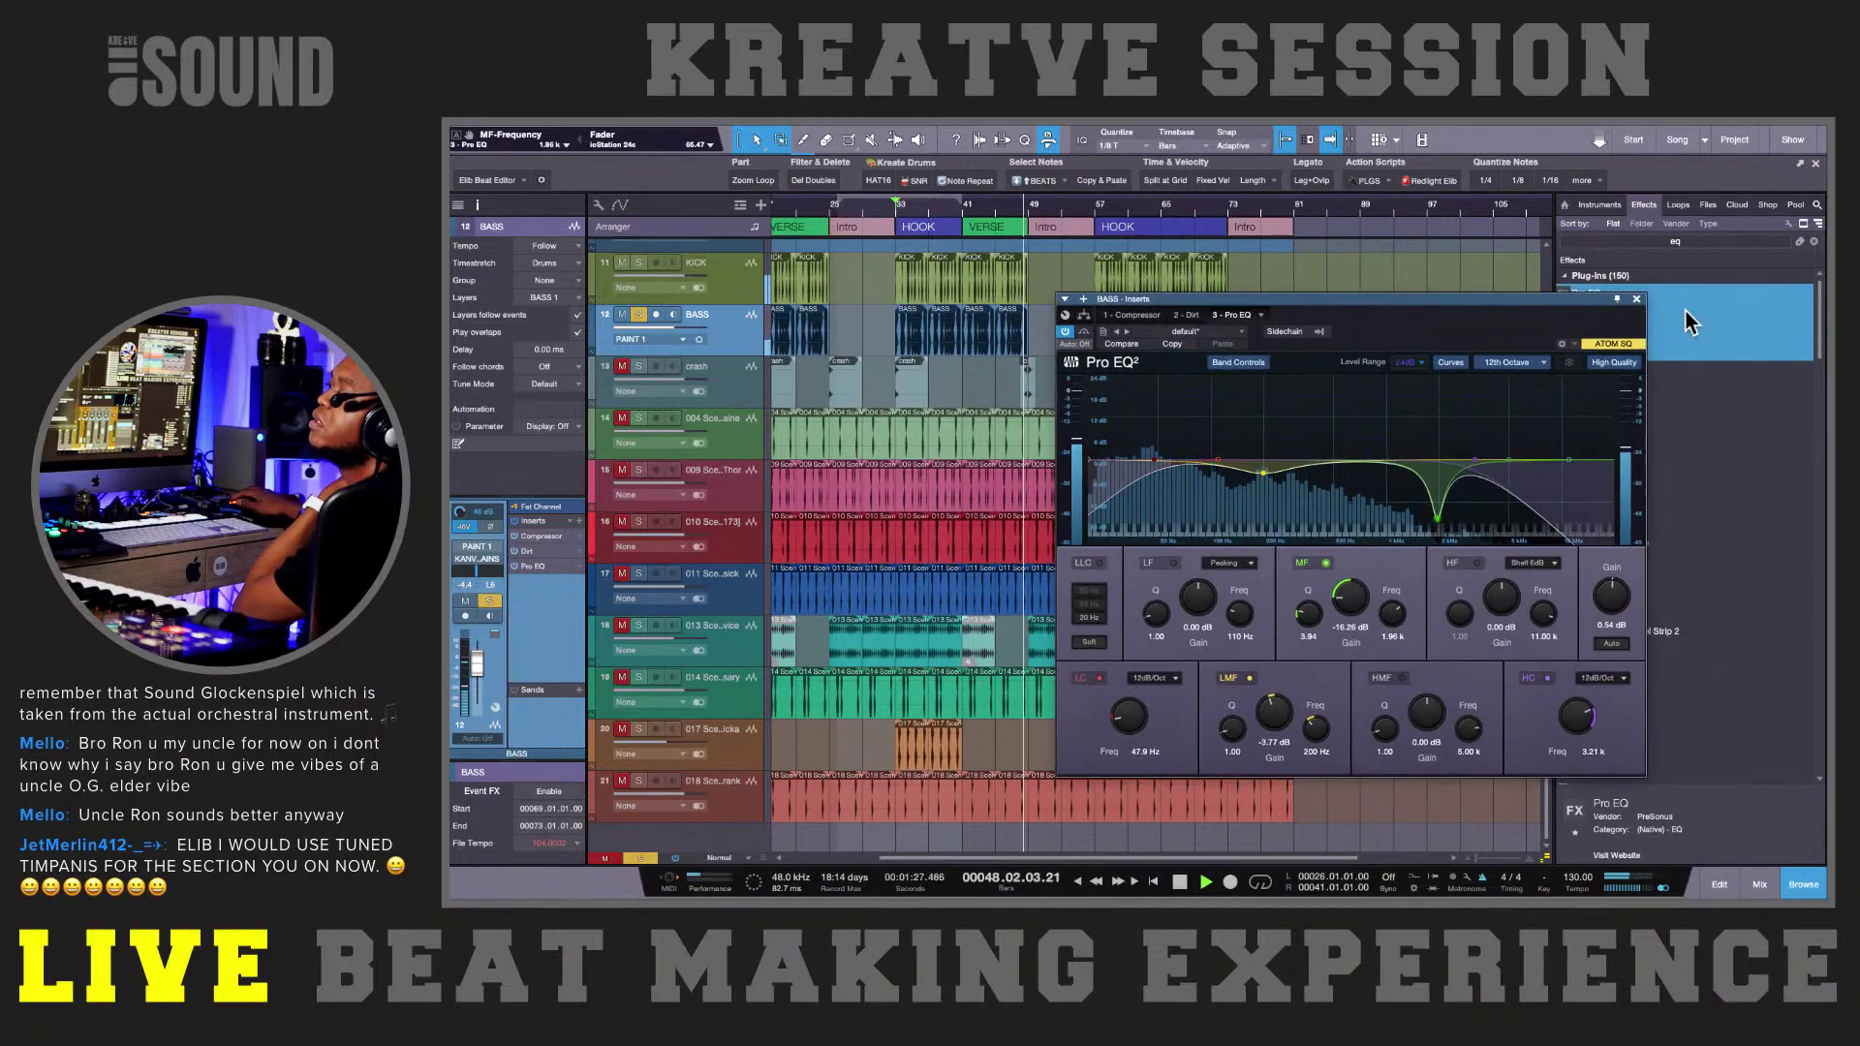
pyautogui.click(1637, 300)
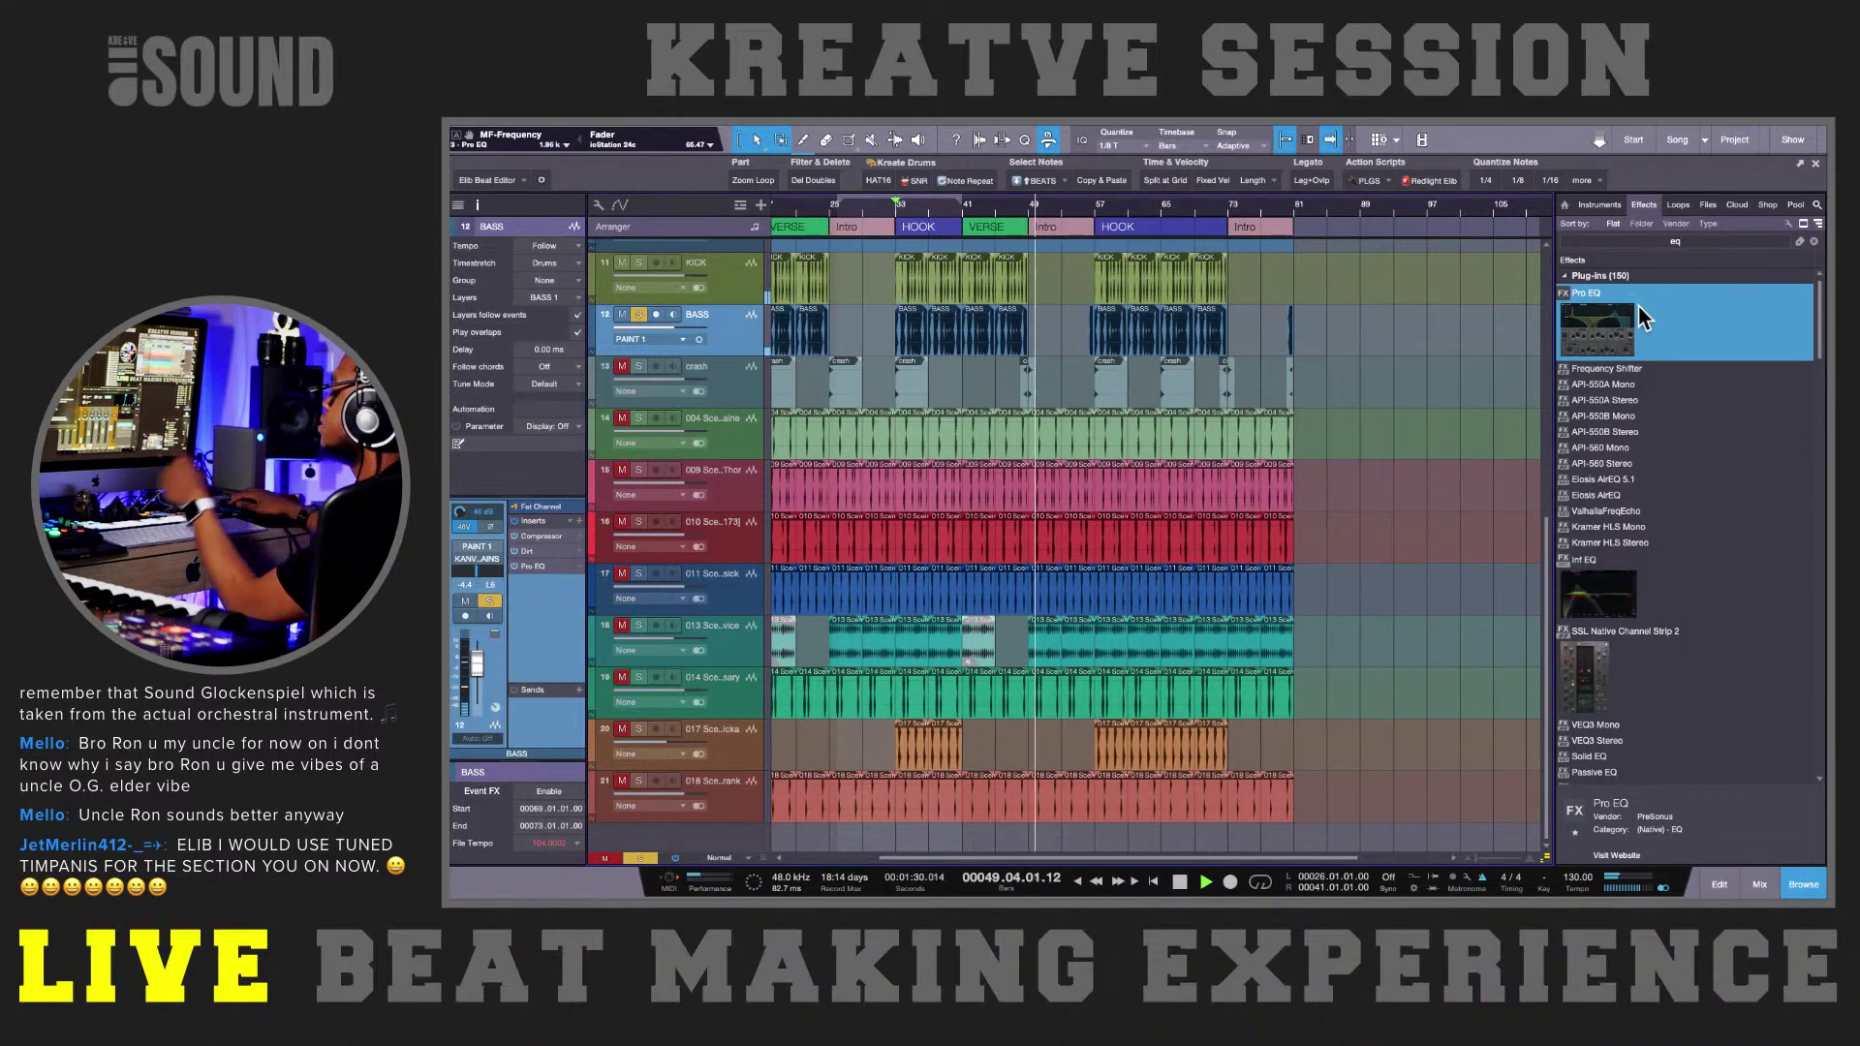
pyautogui.press('space')
pyautogui.press('space')
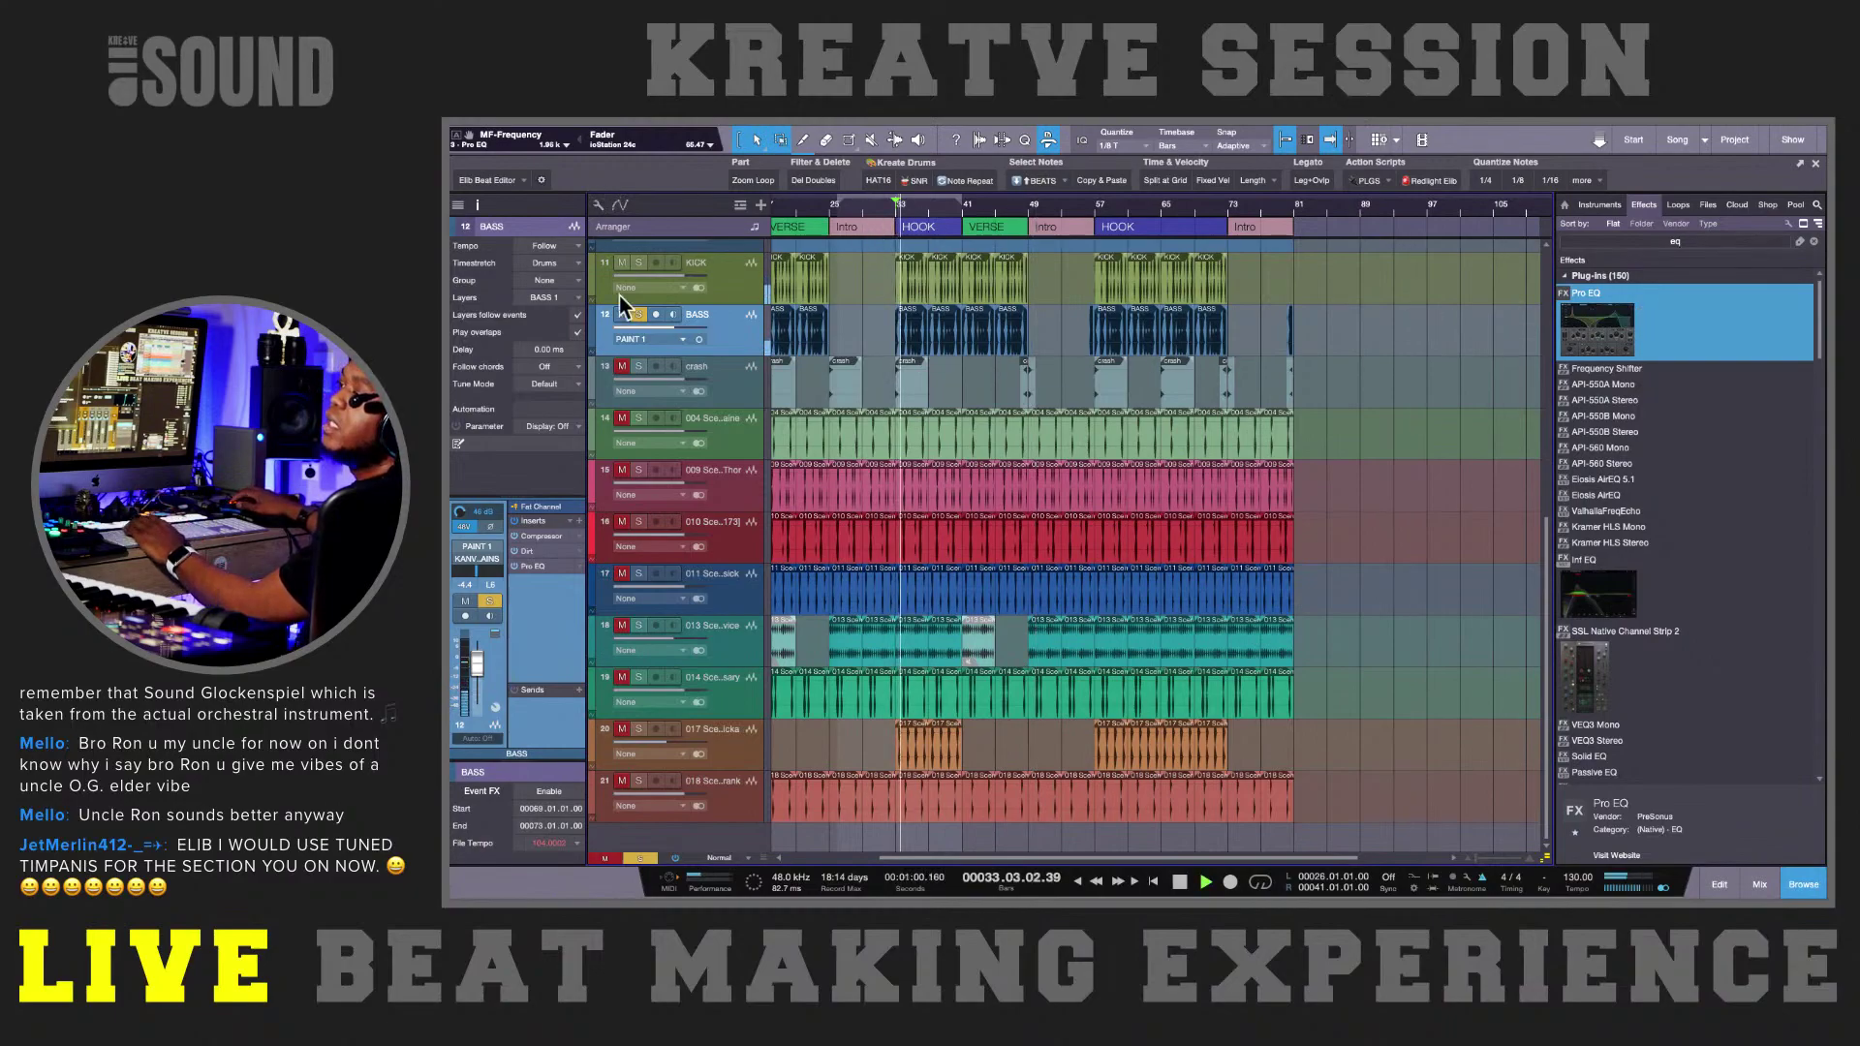
pyautogui.click(638, 315)
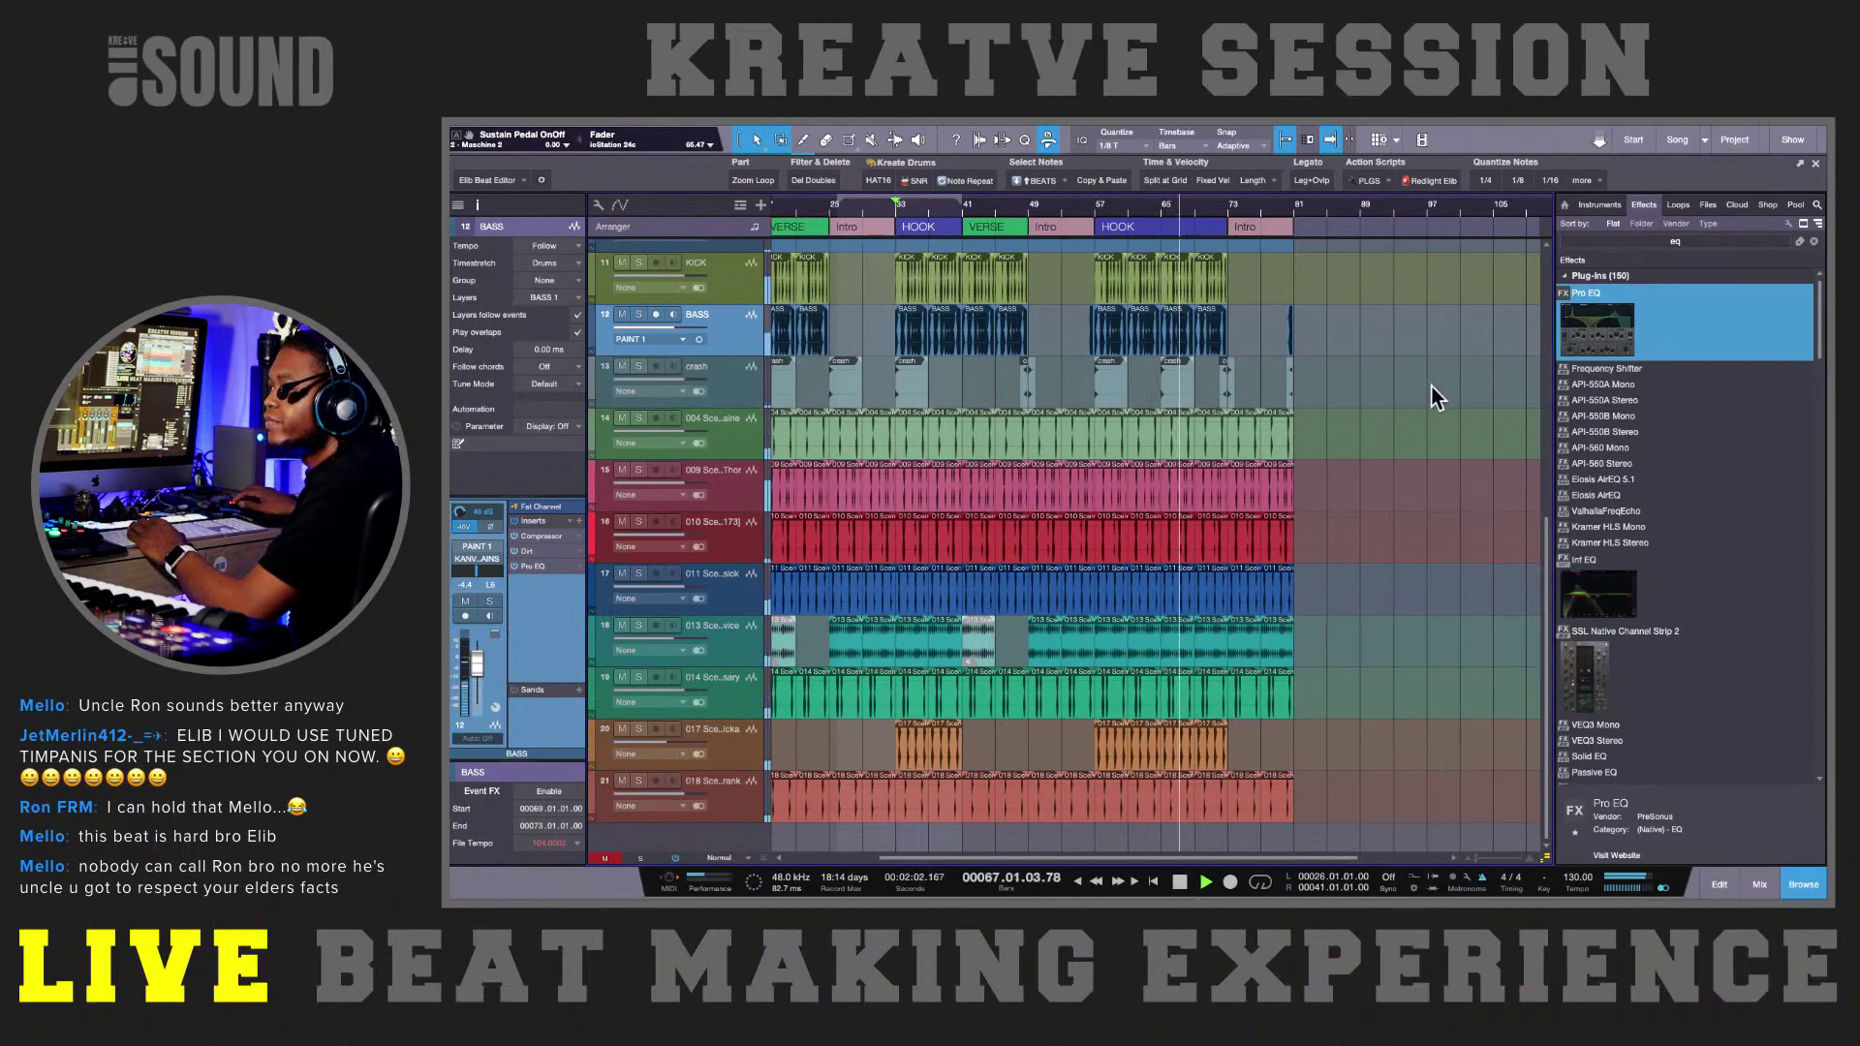
# - Play the full beat from the beginning of the song to review the mix
pyautogui.press('space')
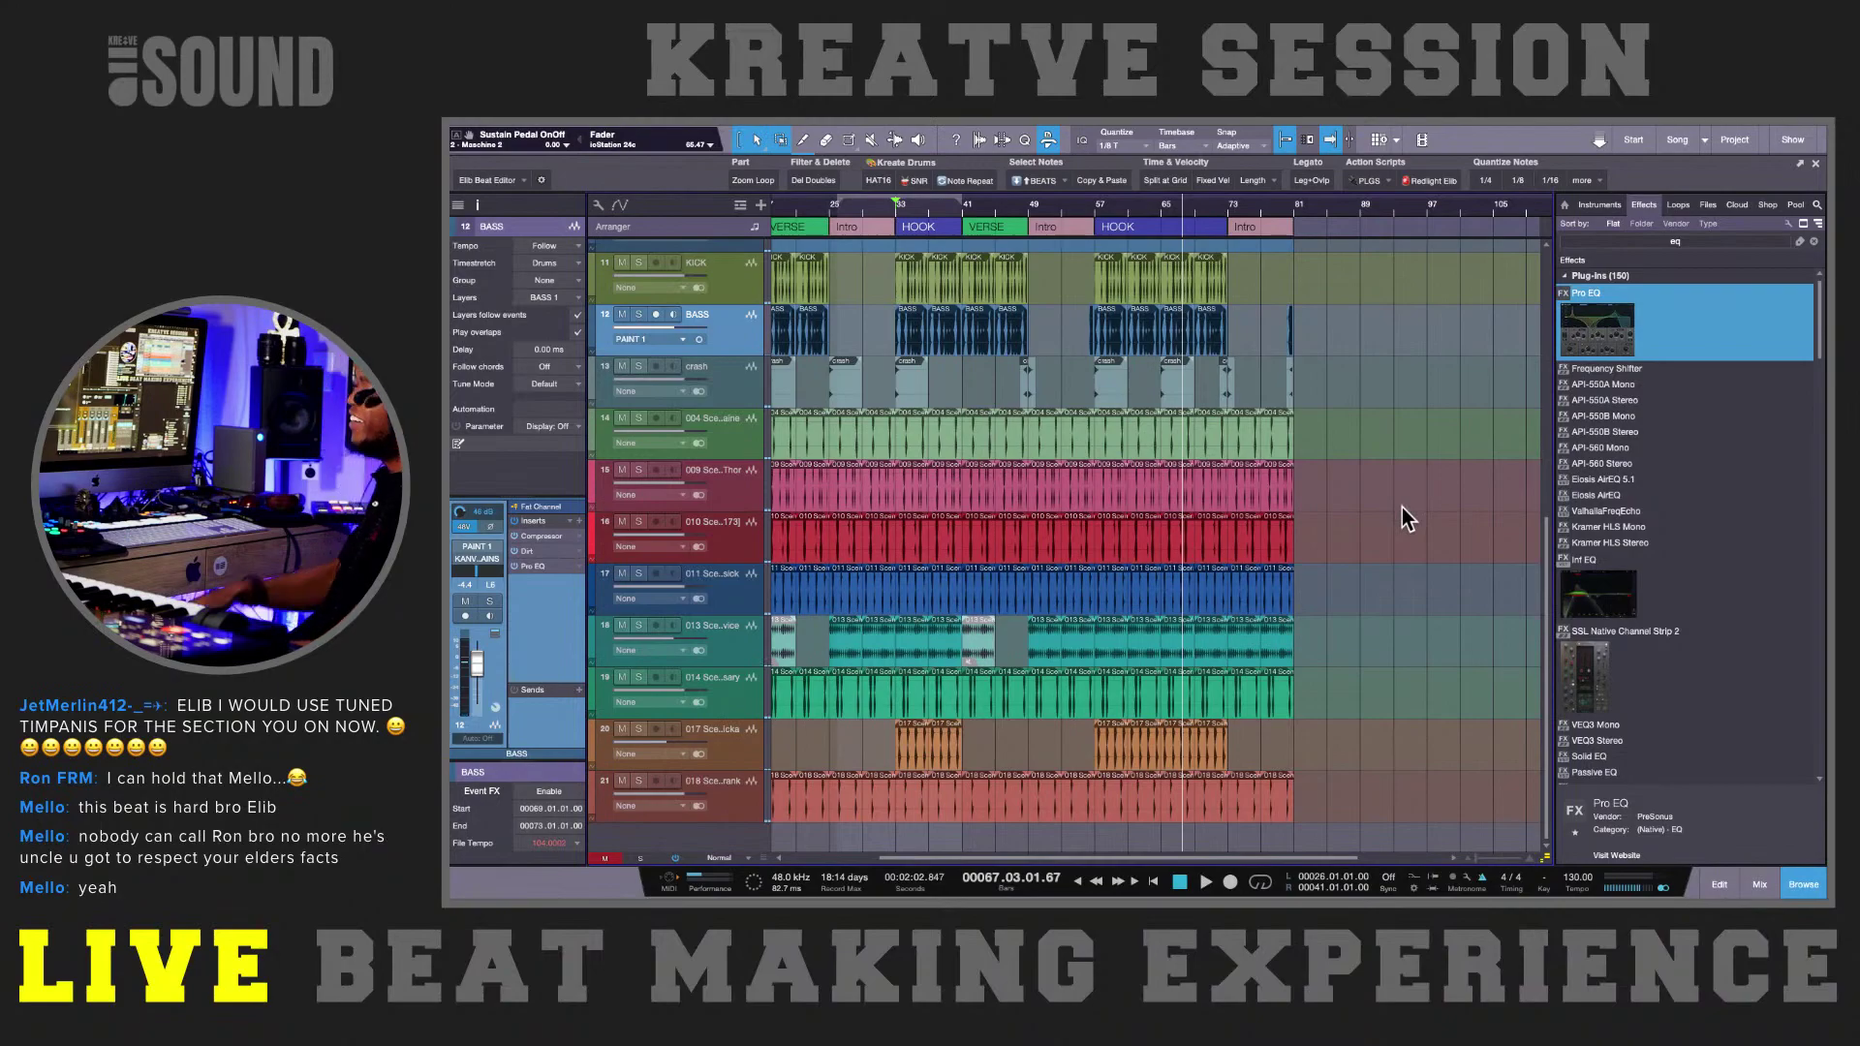
pyautogui.press('space')
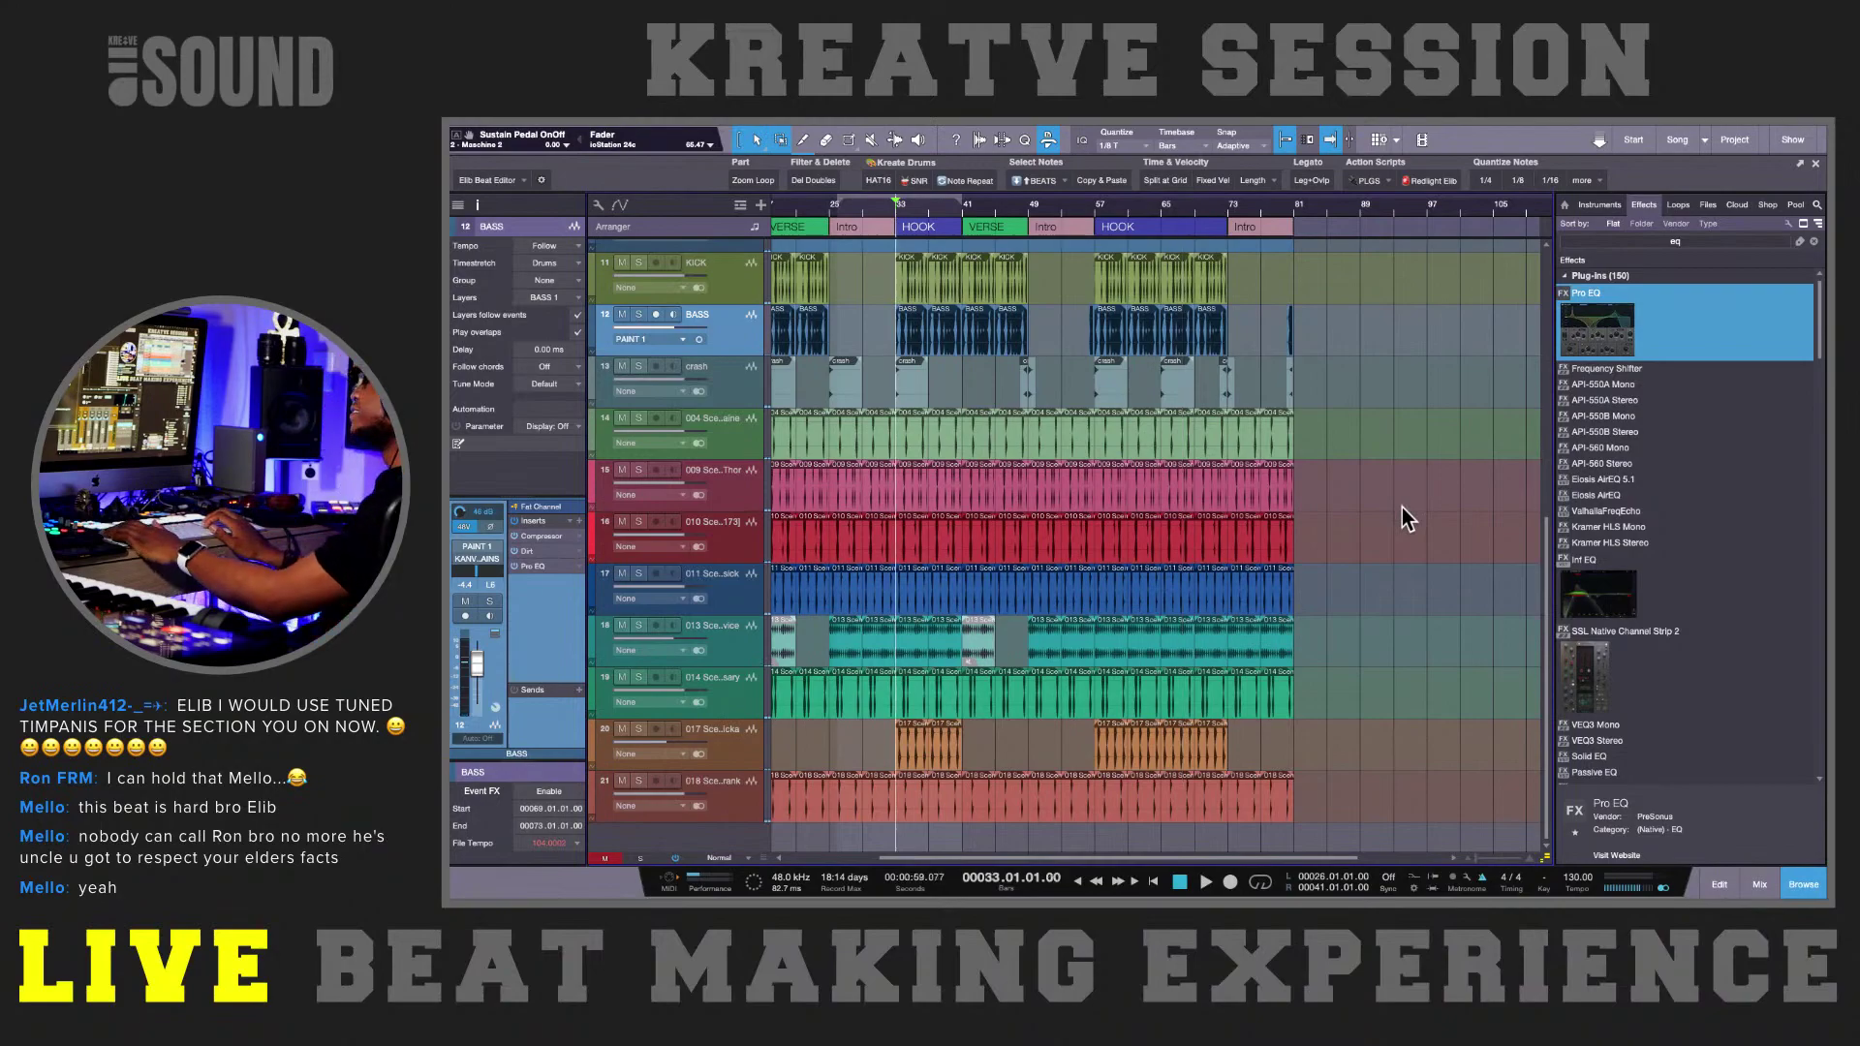
pyautogui.press('Home')
pyautogui.press('space')
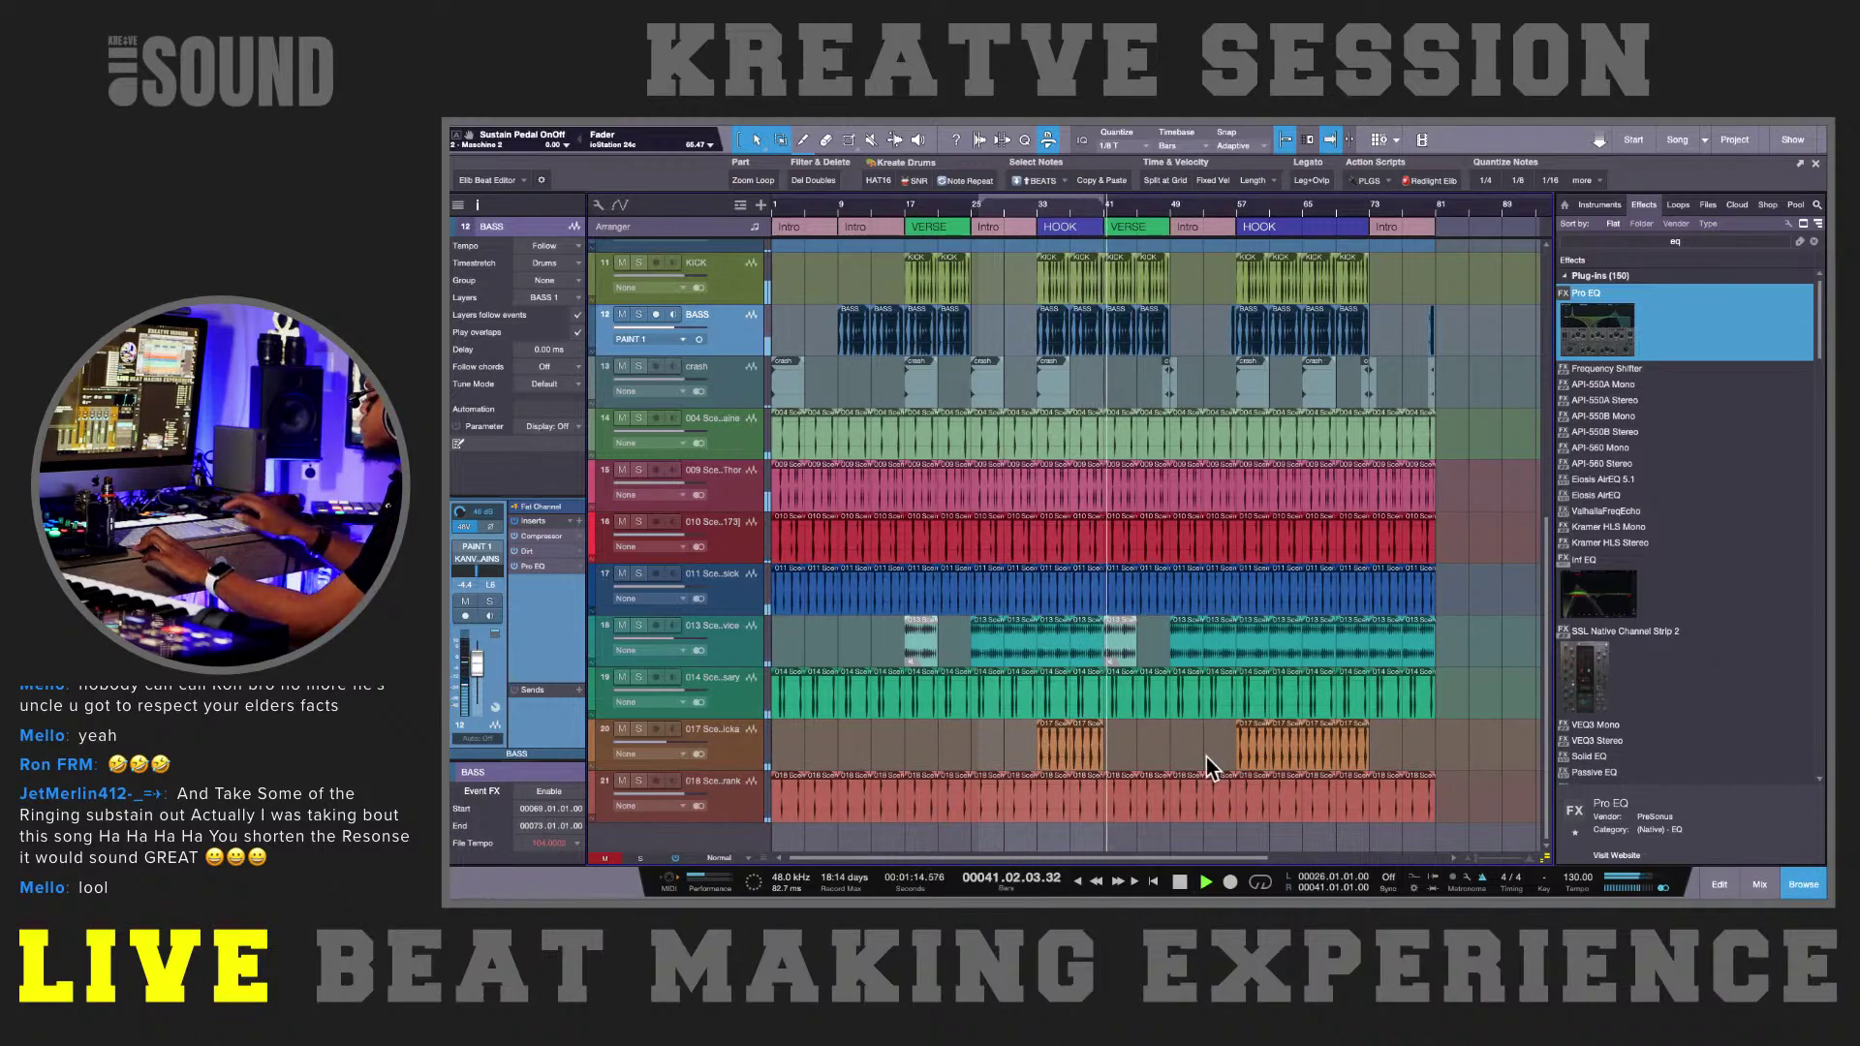
# - Copy the crash event at bar 33 to bar 41, where the second VERSE starts
pyautogui.scroll(-1, 1205, 757)
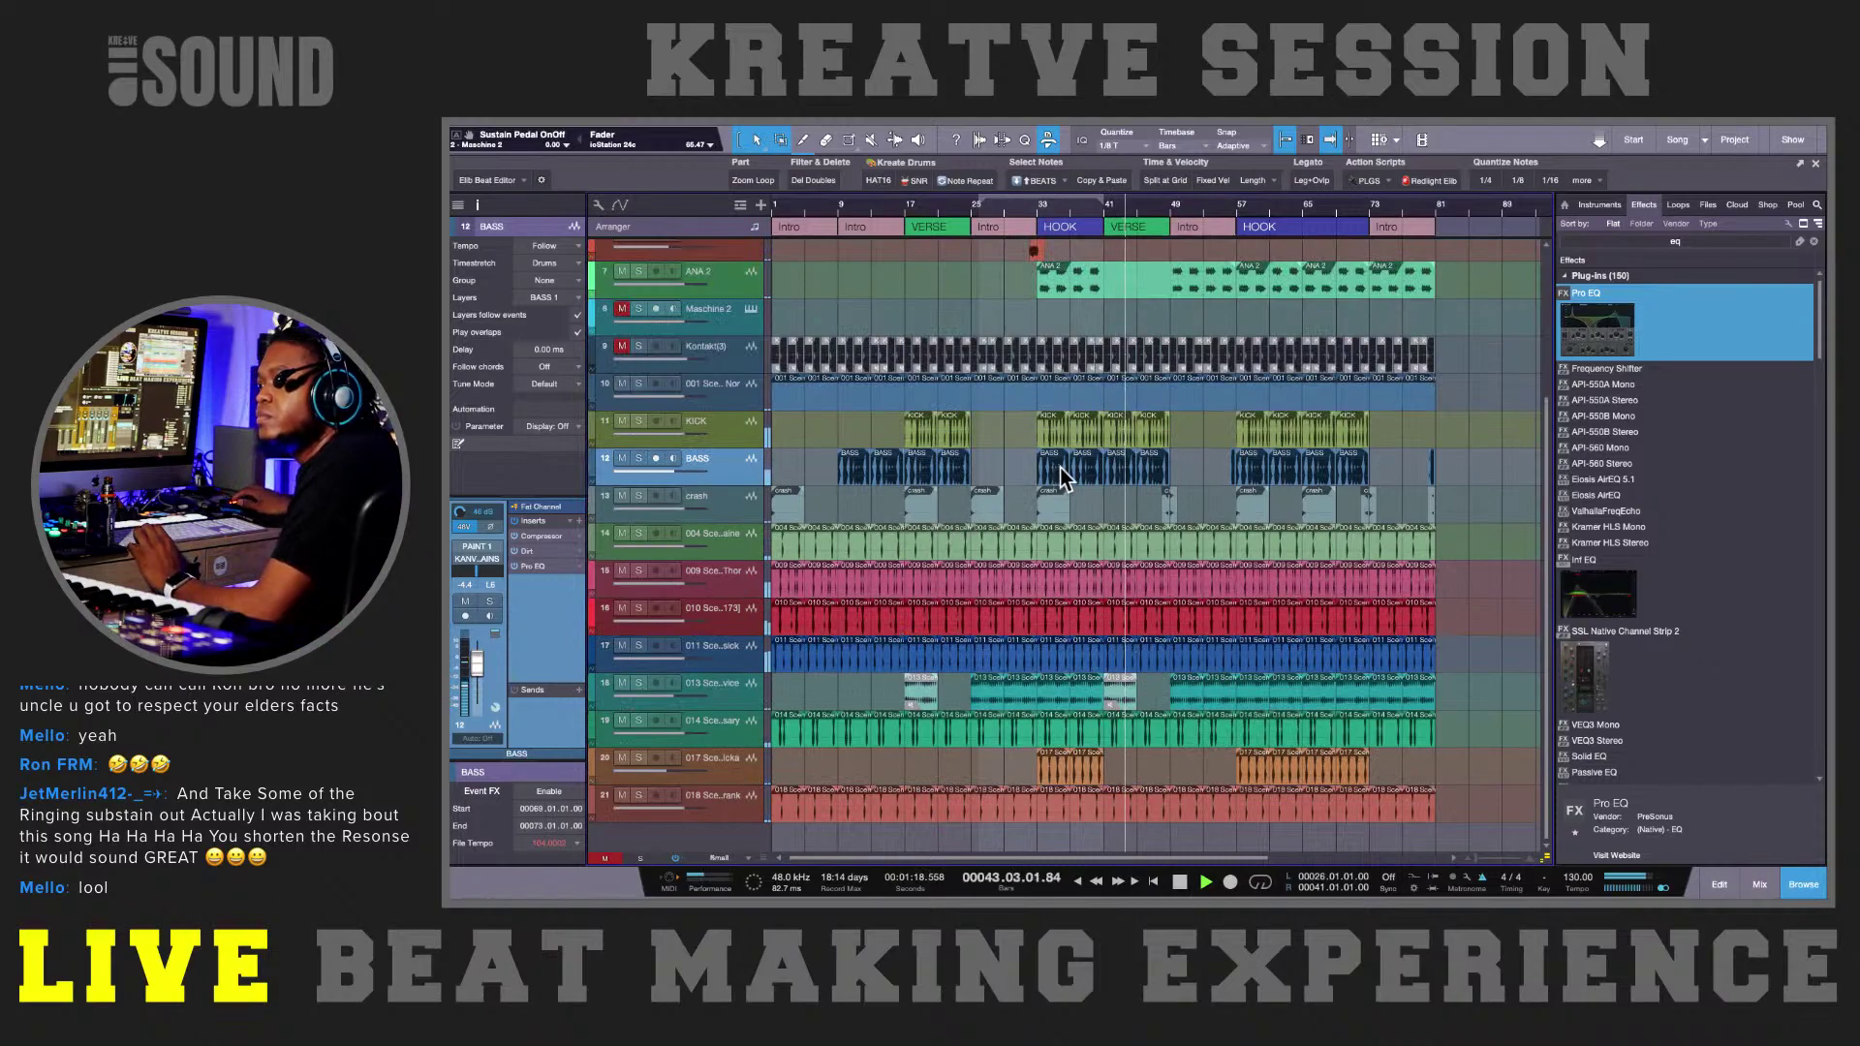
pyautogui.moveTo(1054, 499); pyautogui.dragTo(1124, 497)
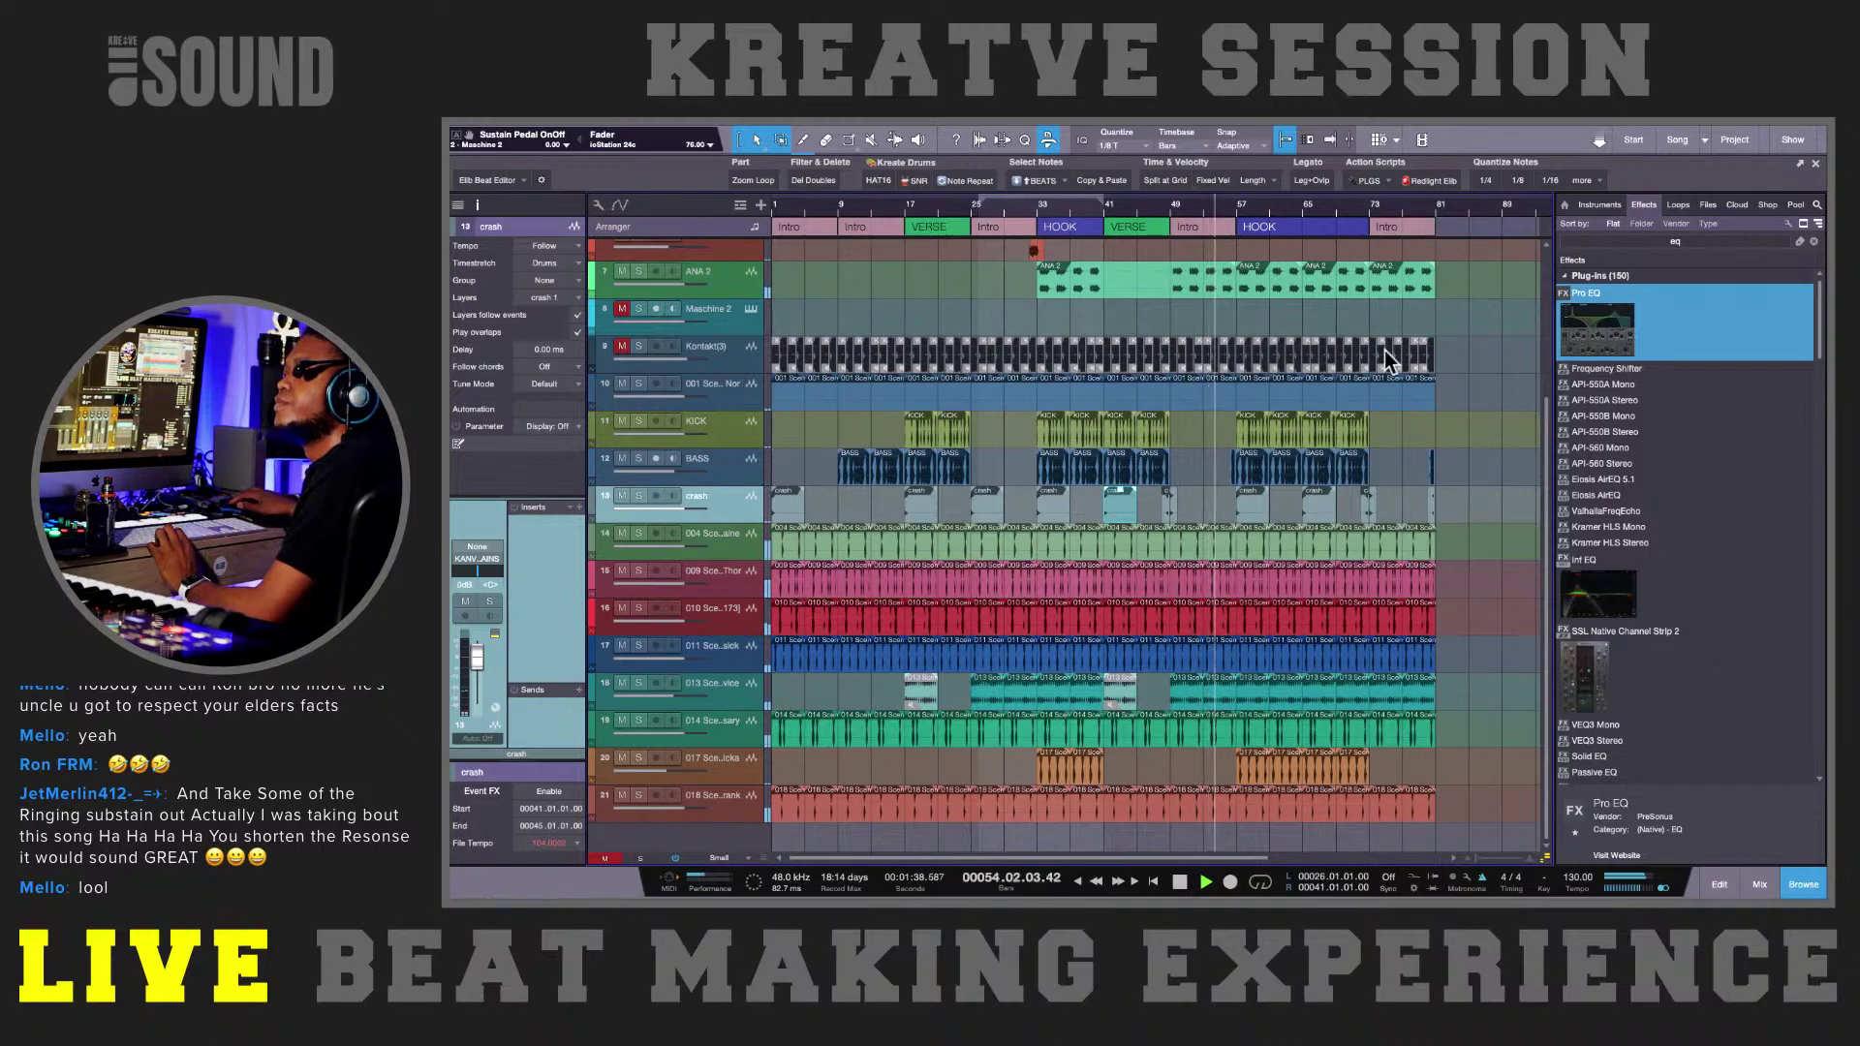
# - Duplicate the final Intro section to bar 81 in the arranger and delete the short BASS event just before bar 81
pyautogui.scroll(3, 1385, 343)
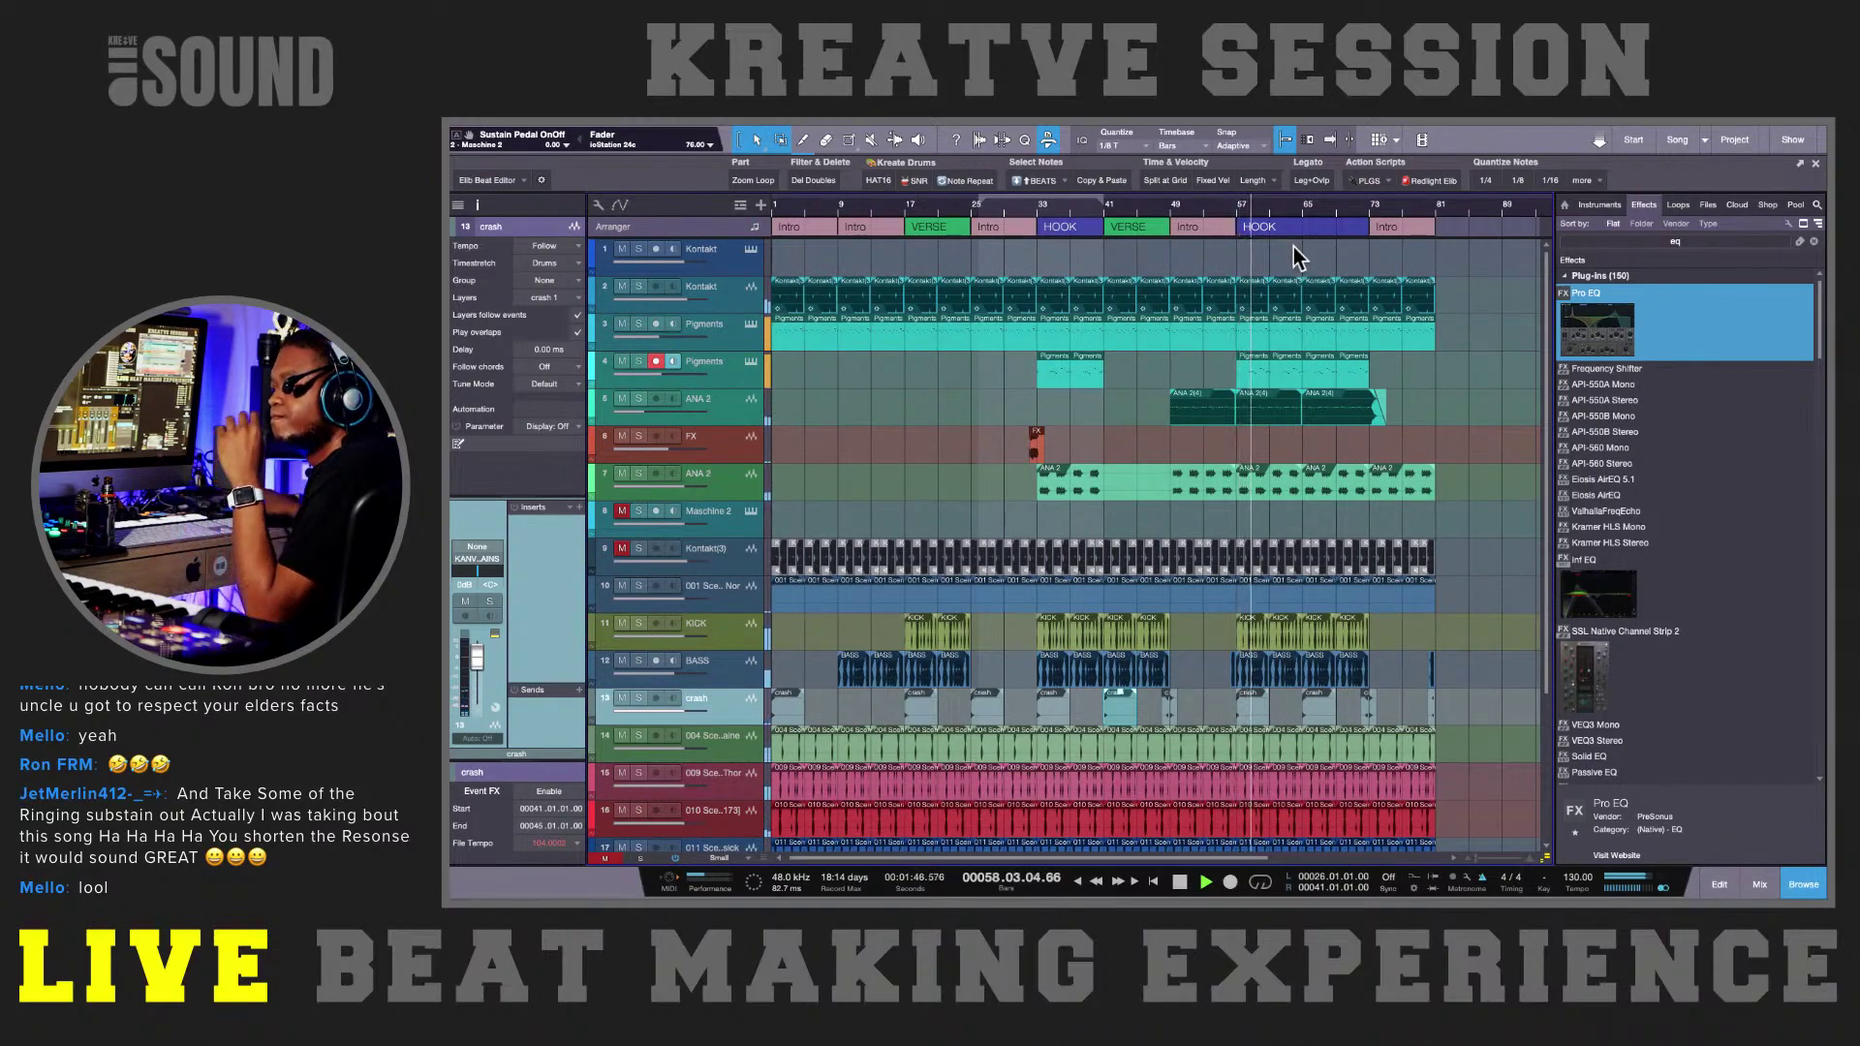
pyautogui.scroll(-1, 1302, 310)
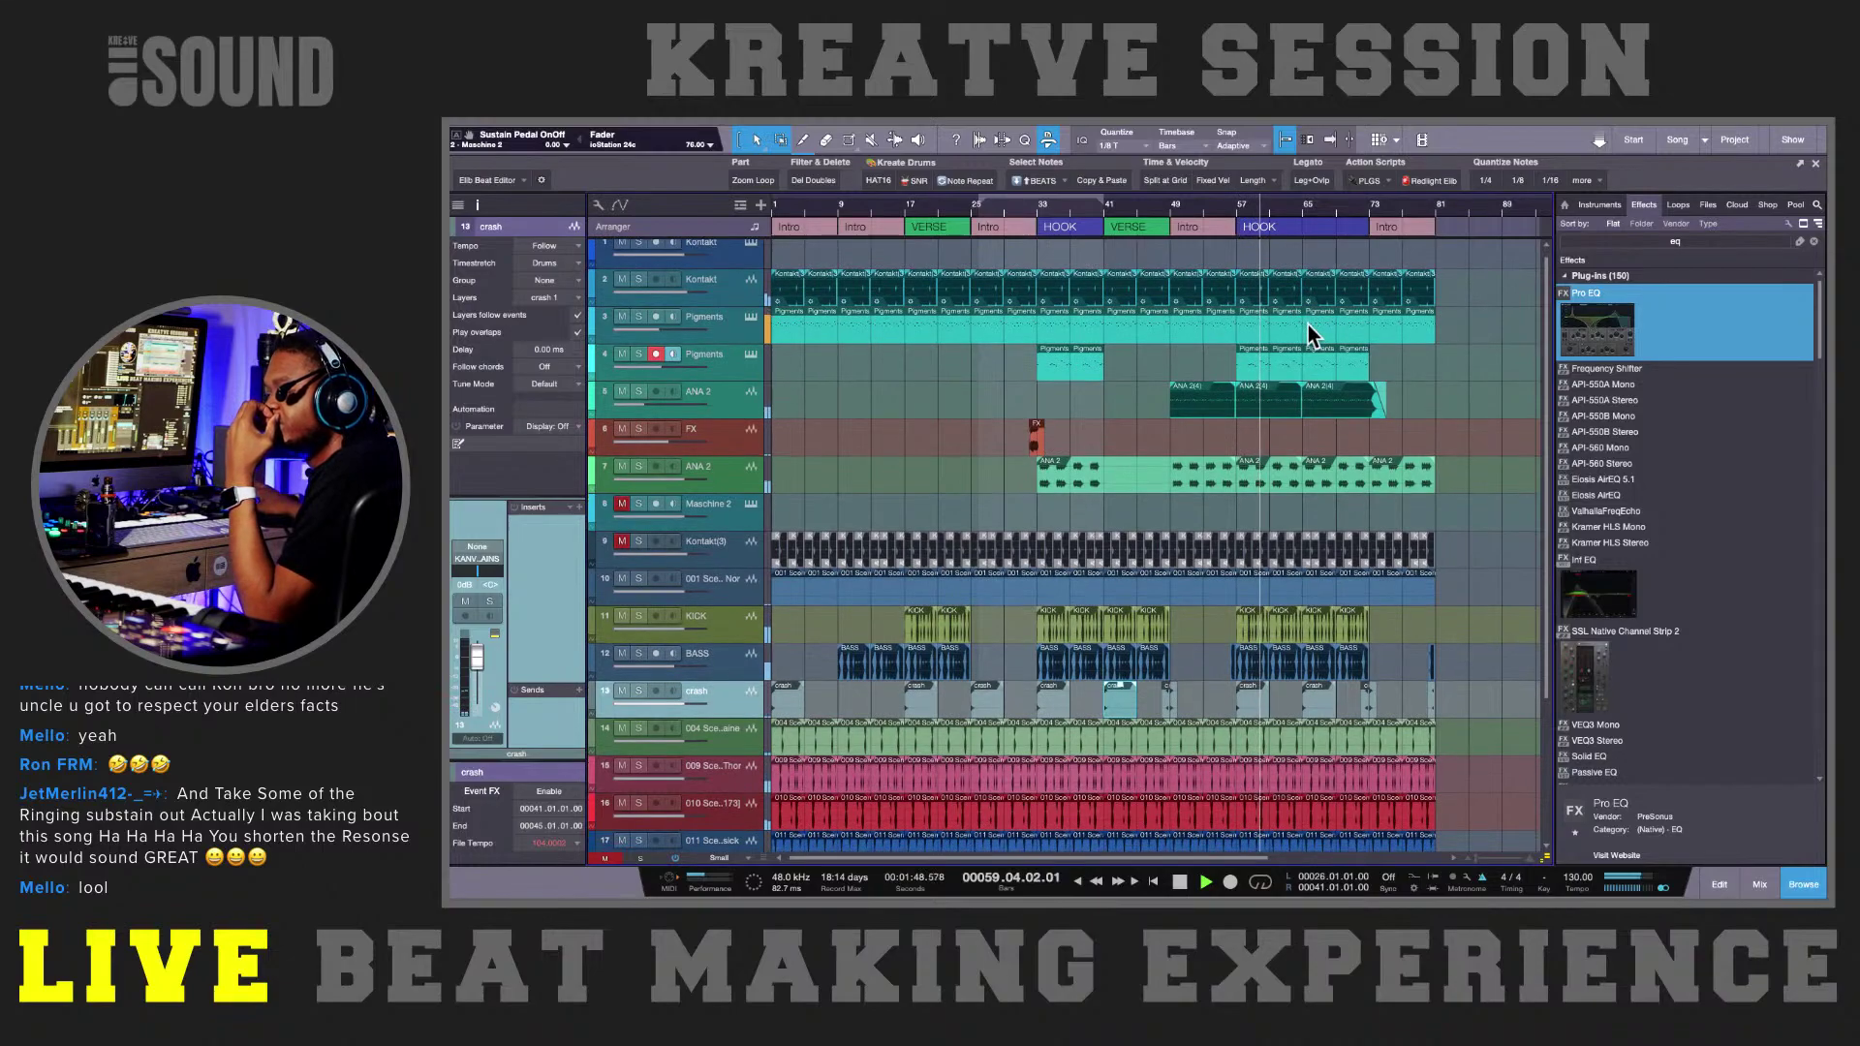
pyautogui.scroll(-3, 1346, 319)
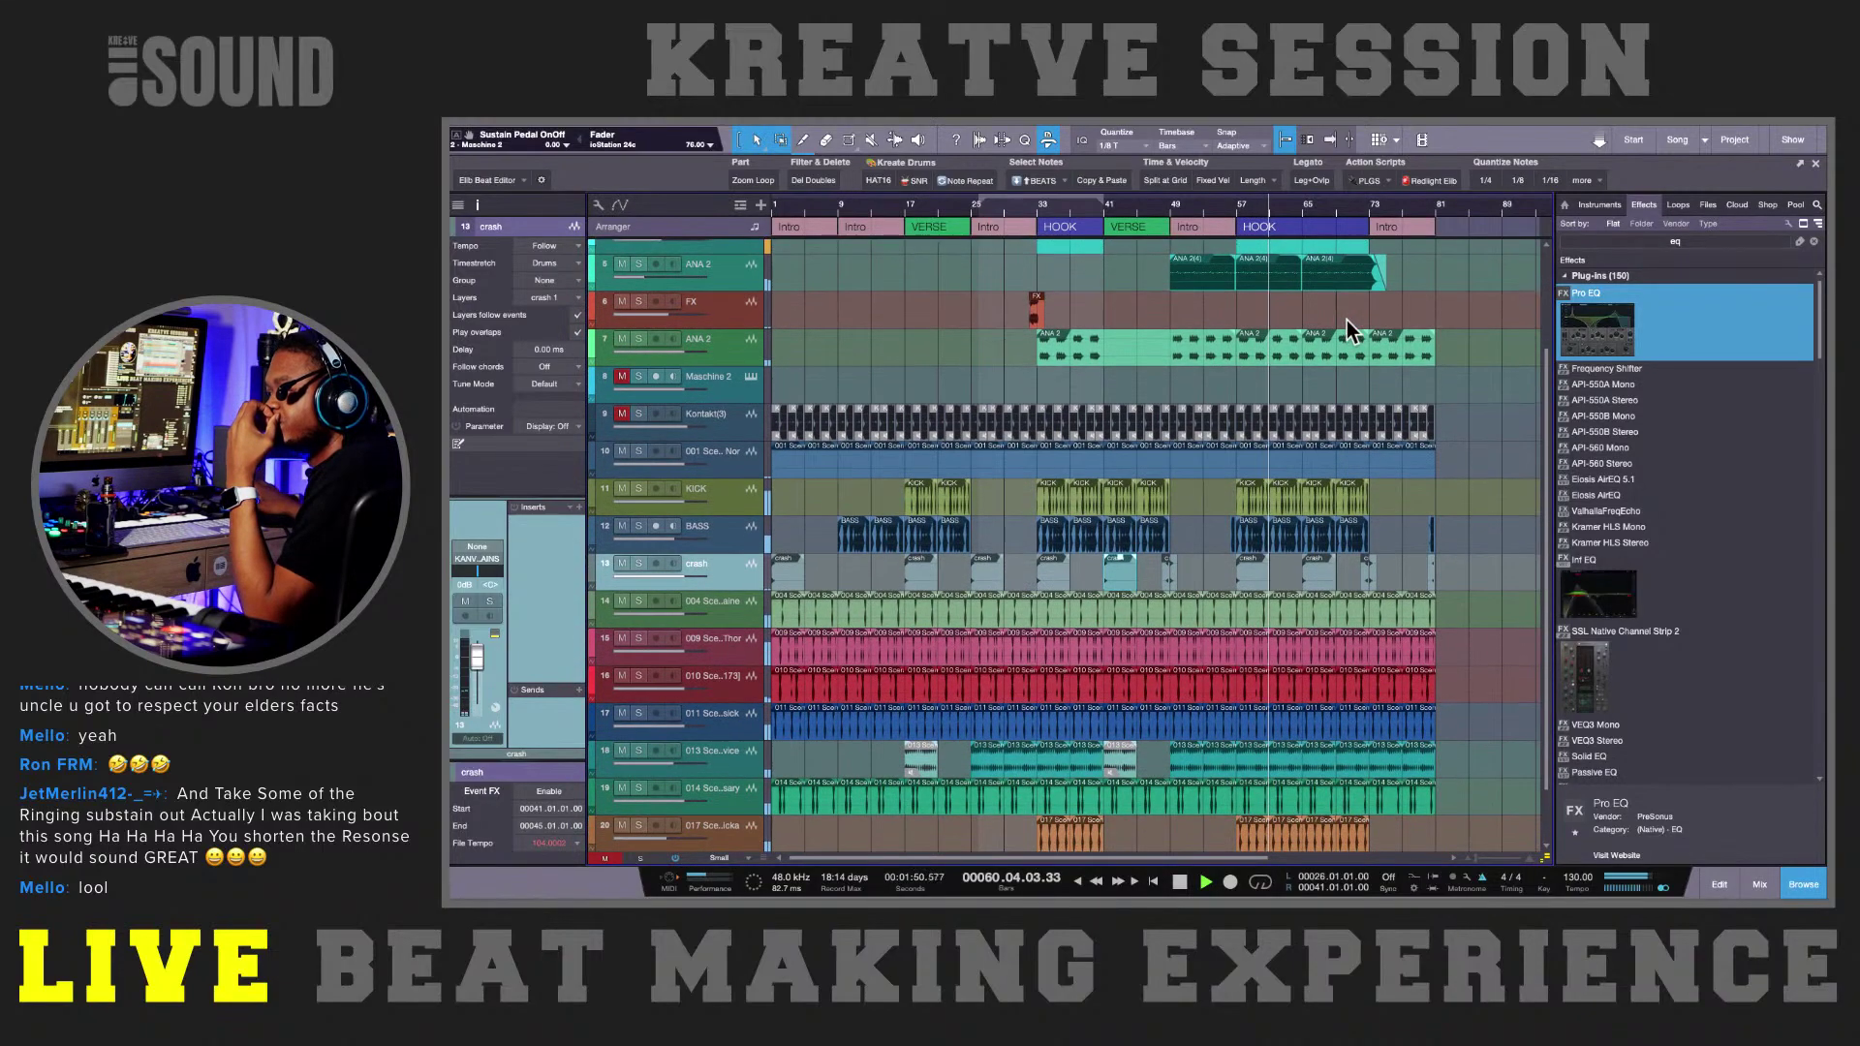
pyautogui.scroll(-2, 1348, 318)
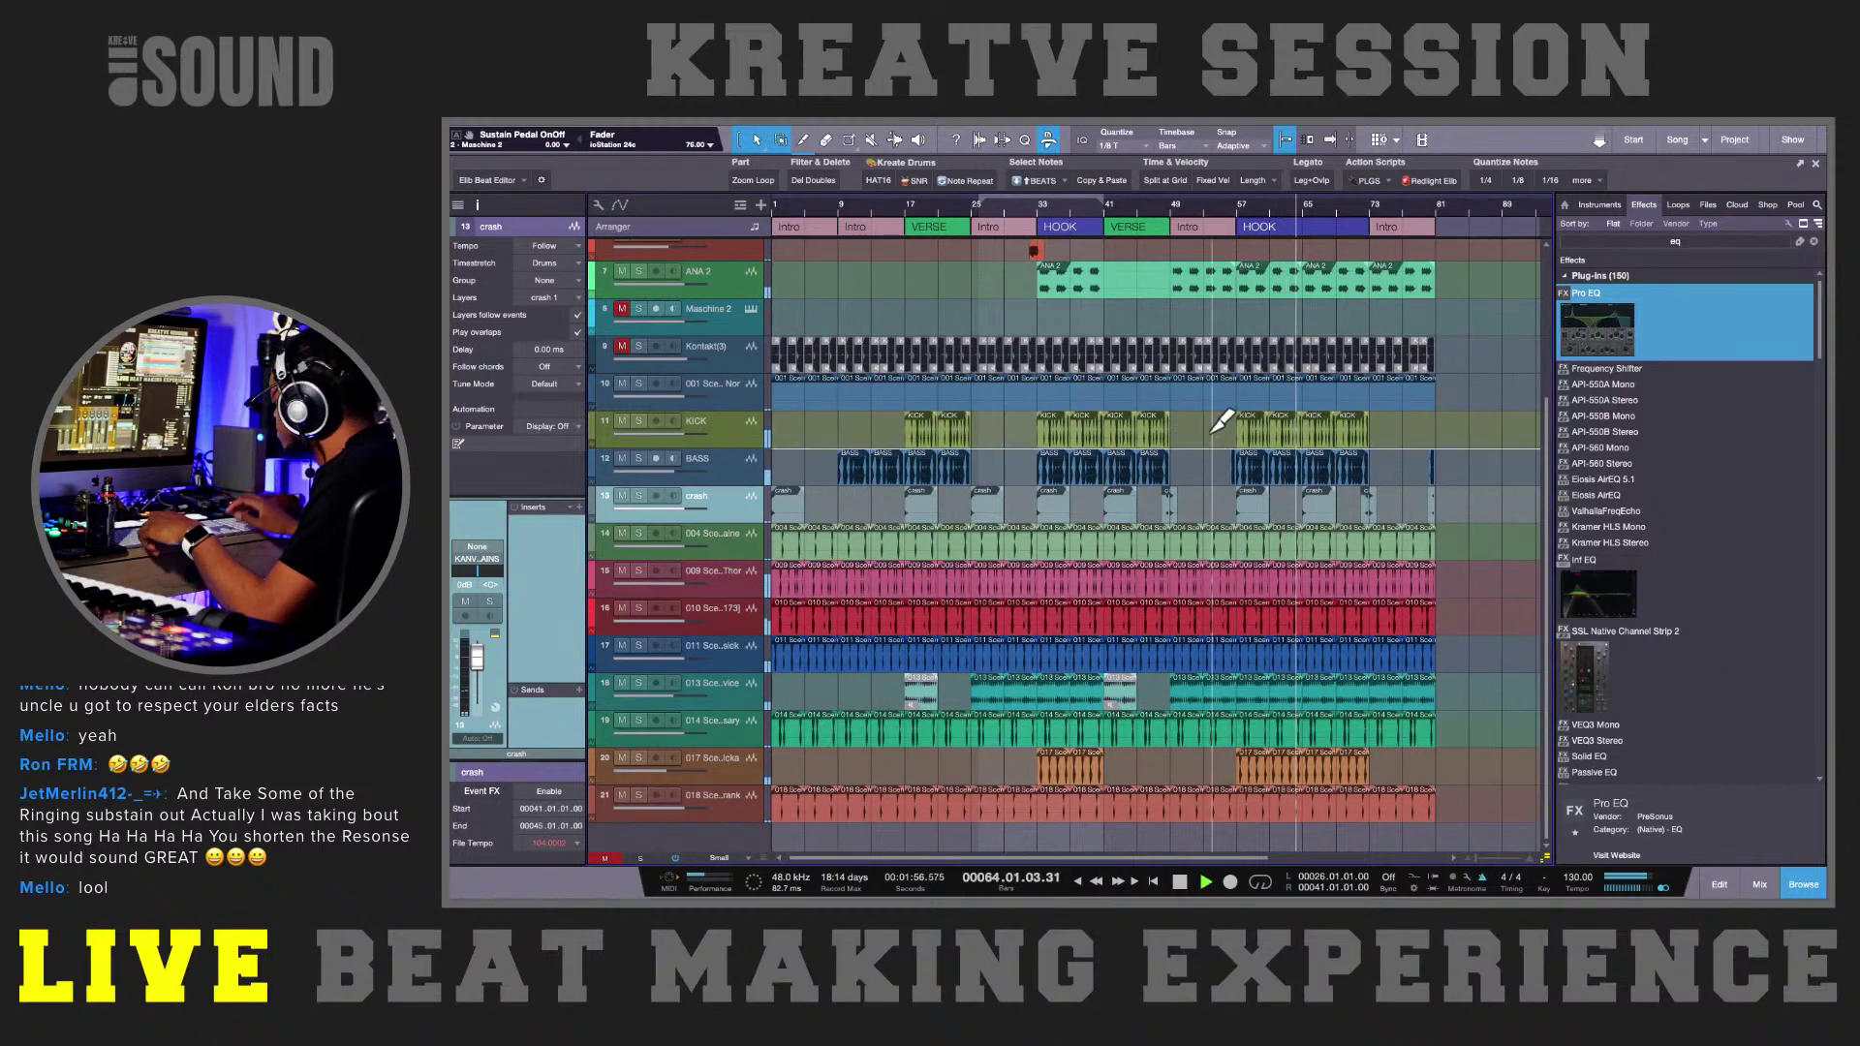
pyautogui.scroll(-1, 1209, 434)
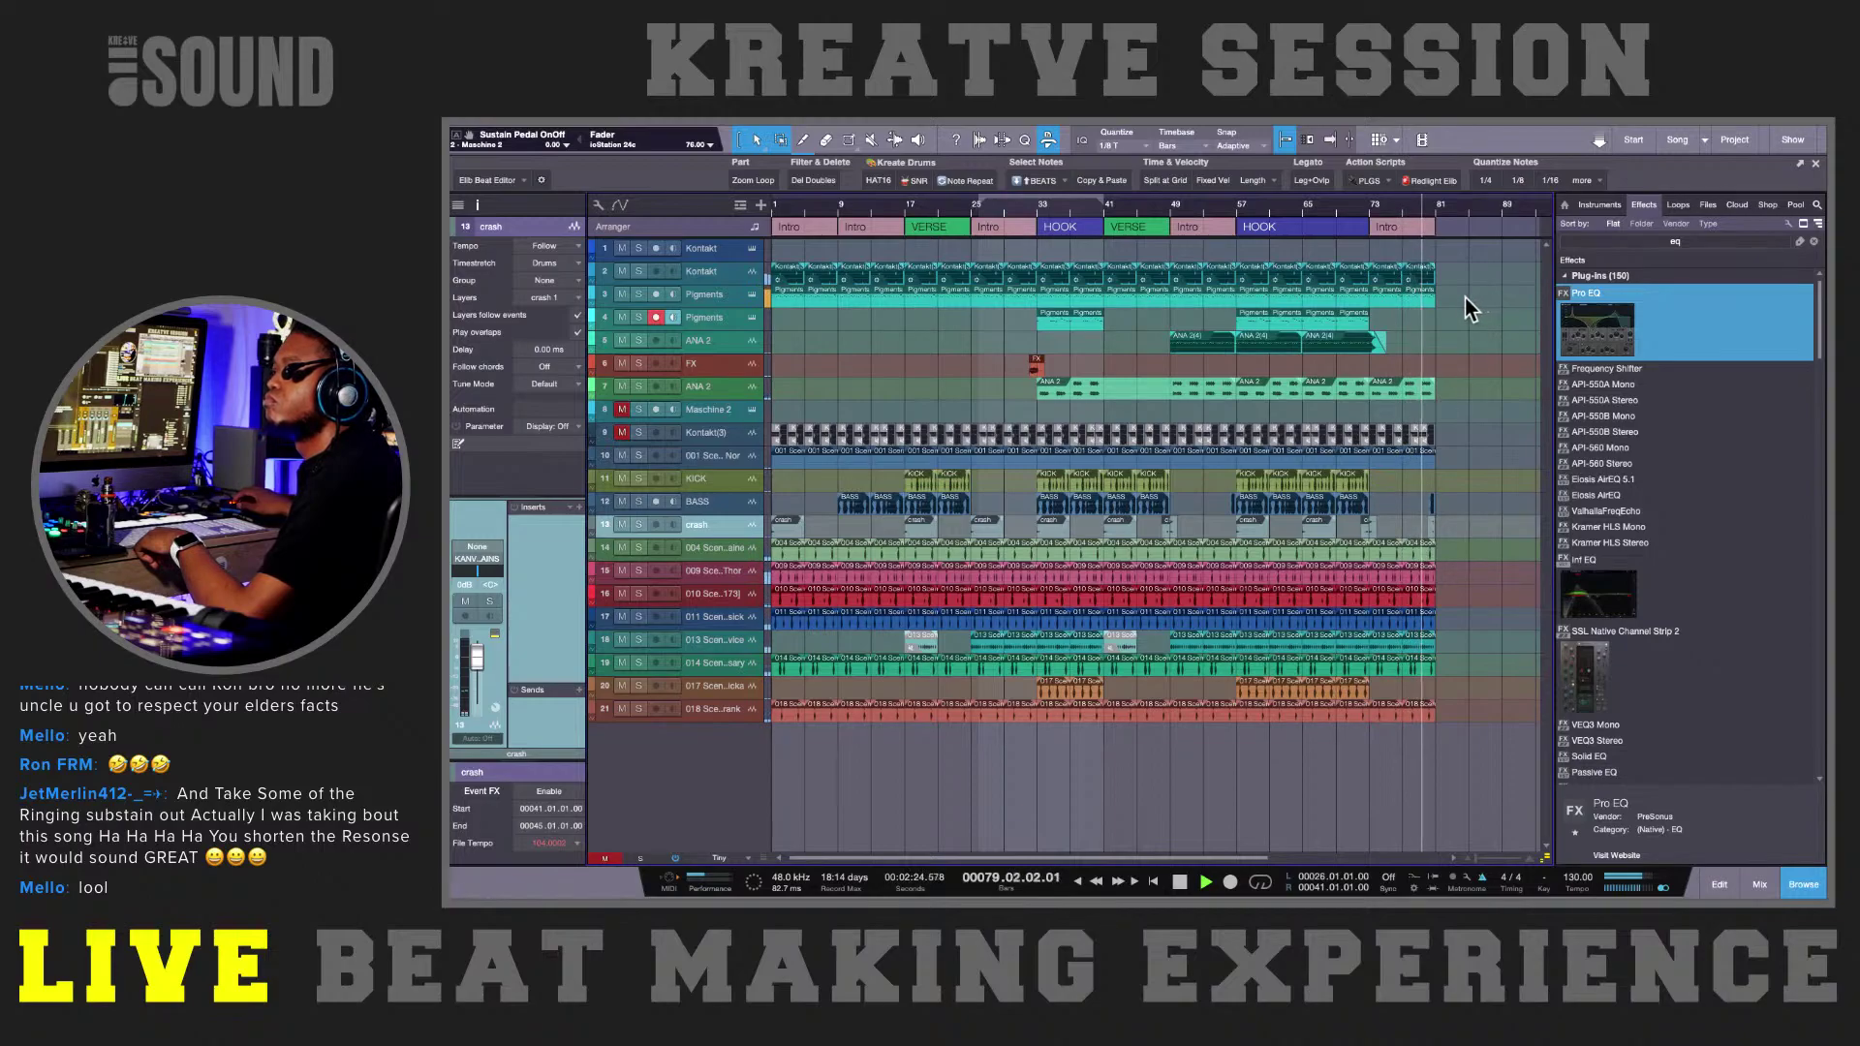
pyautogui.click(1397, 227)
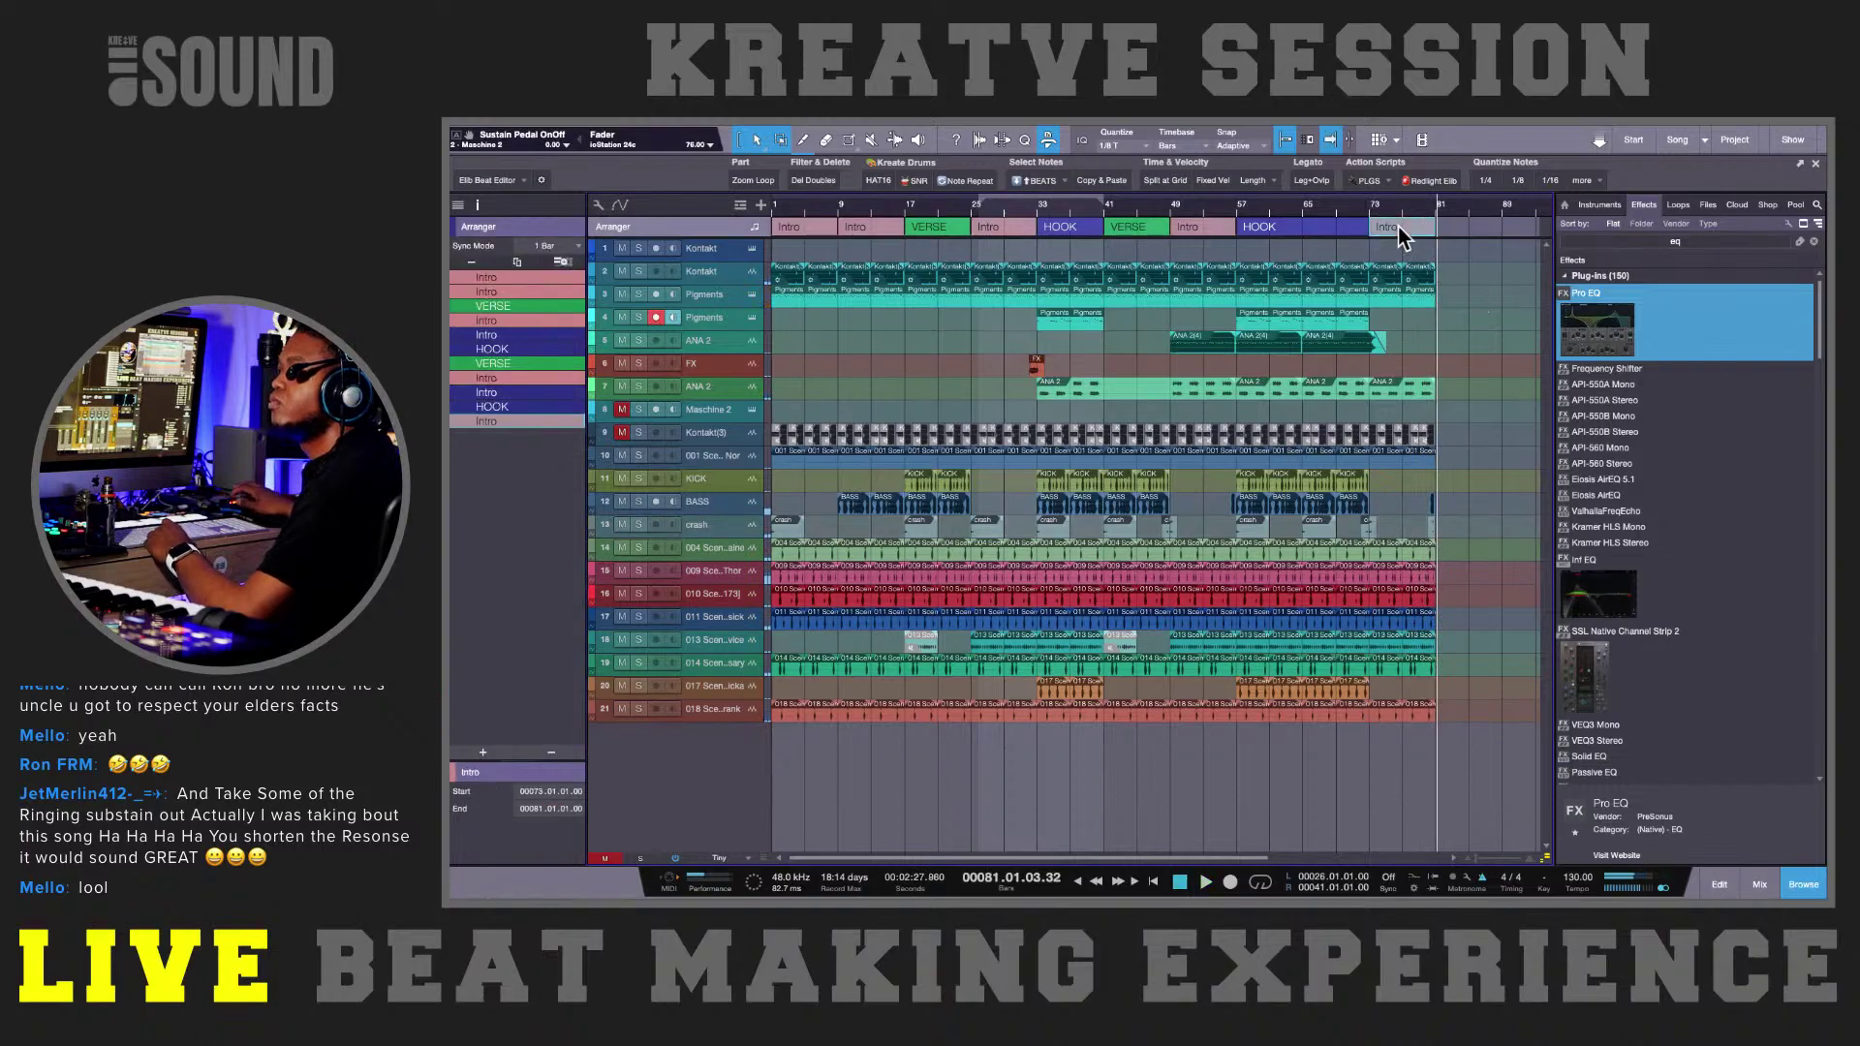
pyautogui.press('d')
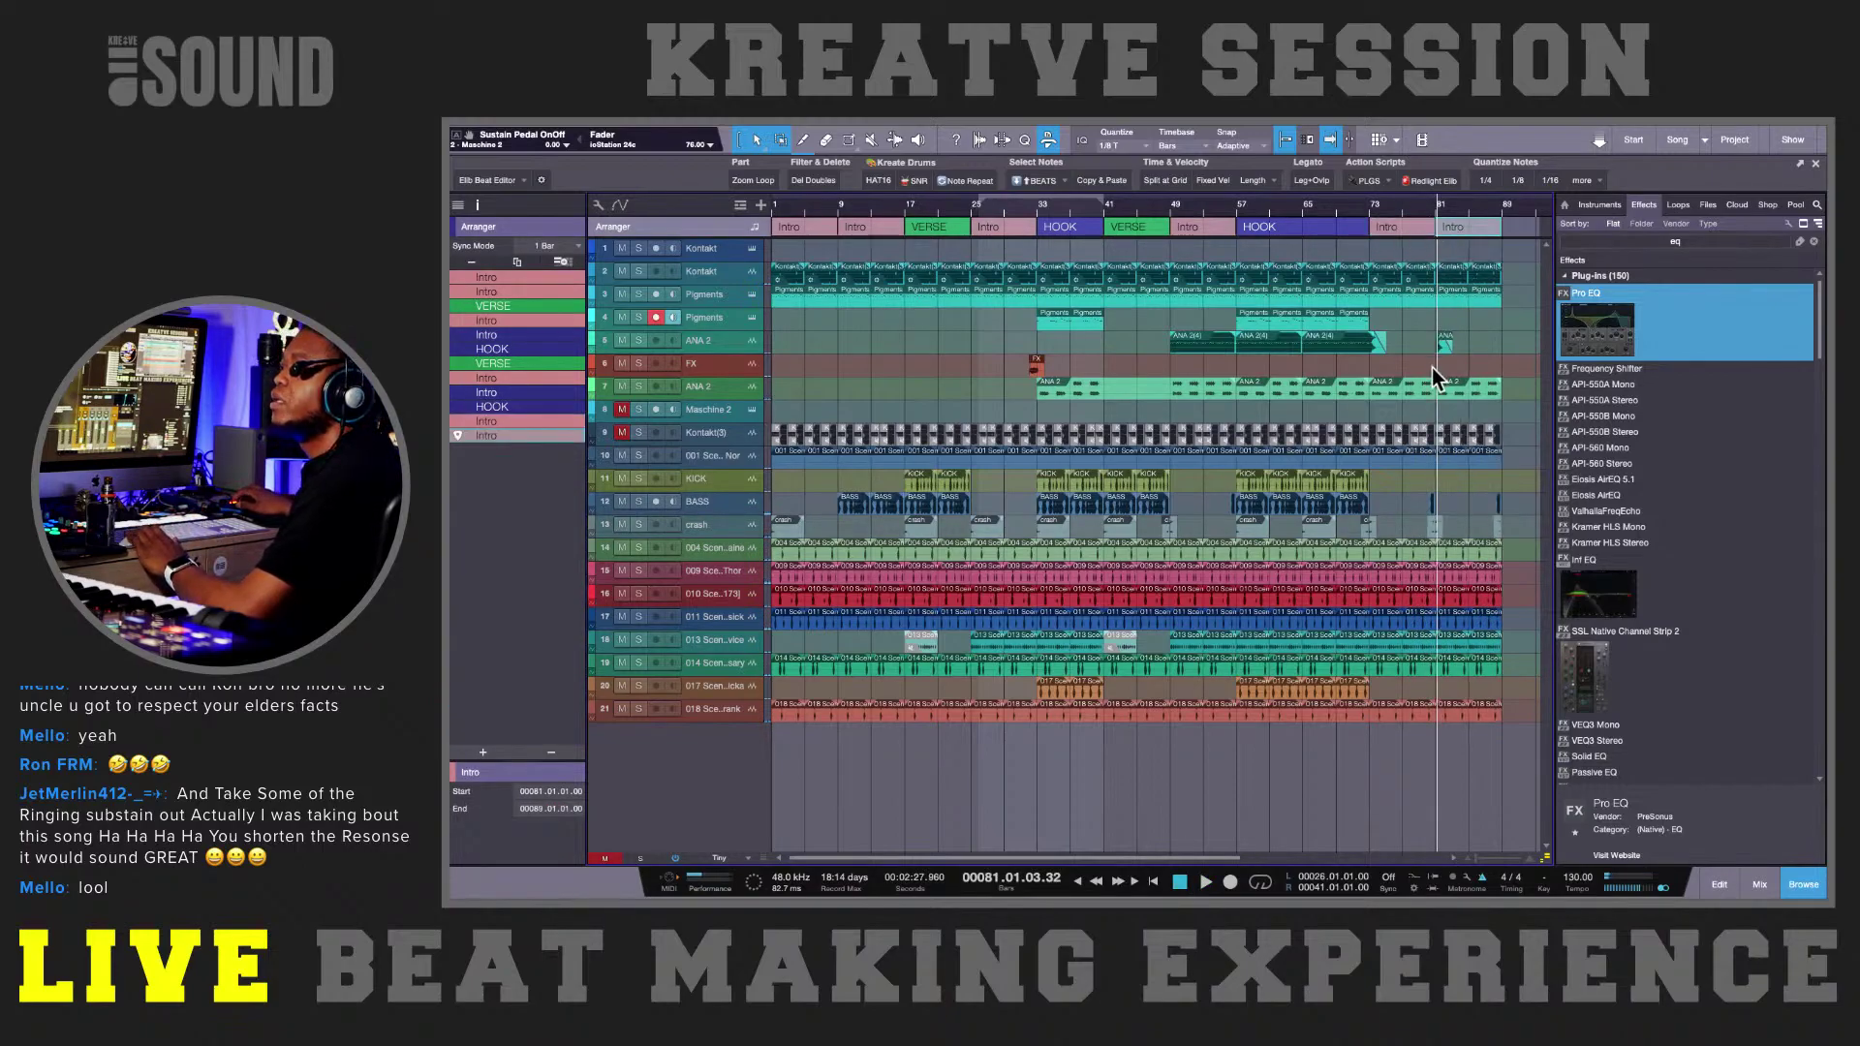
pyautogui.click(1432, 501)
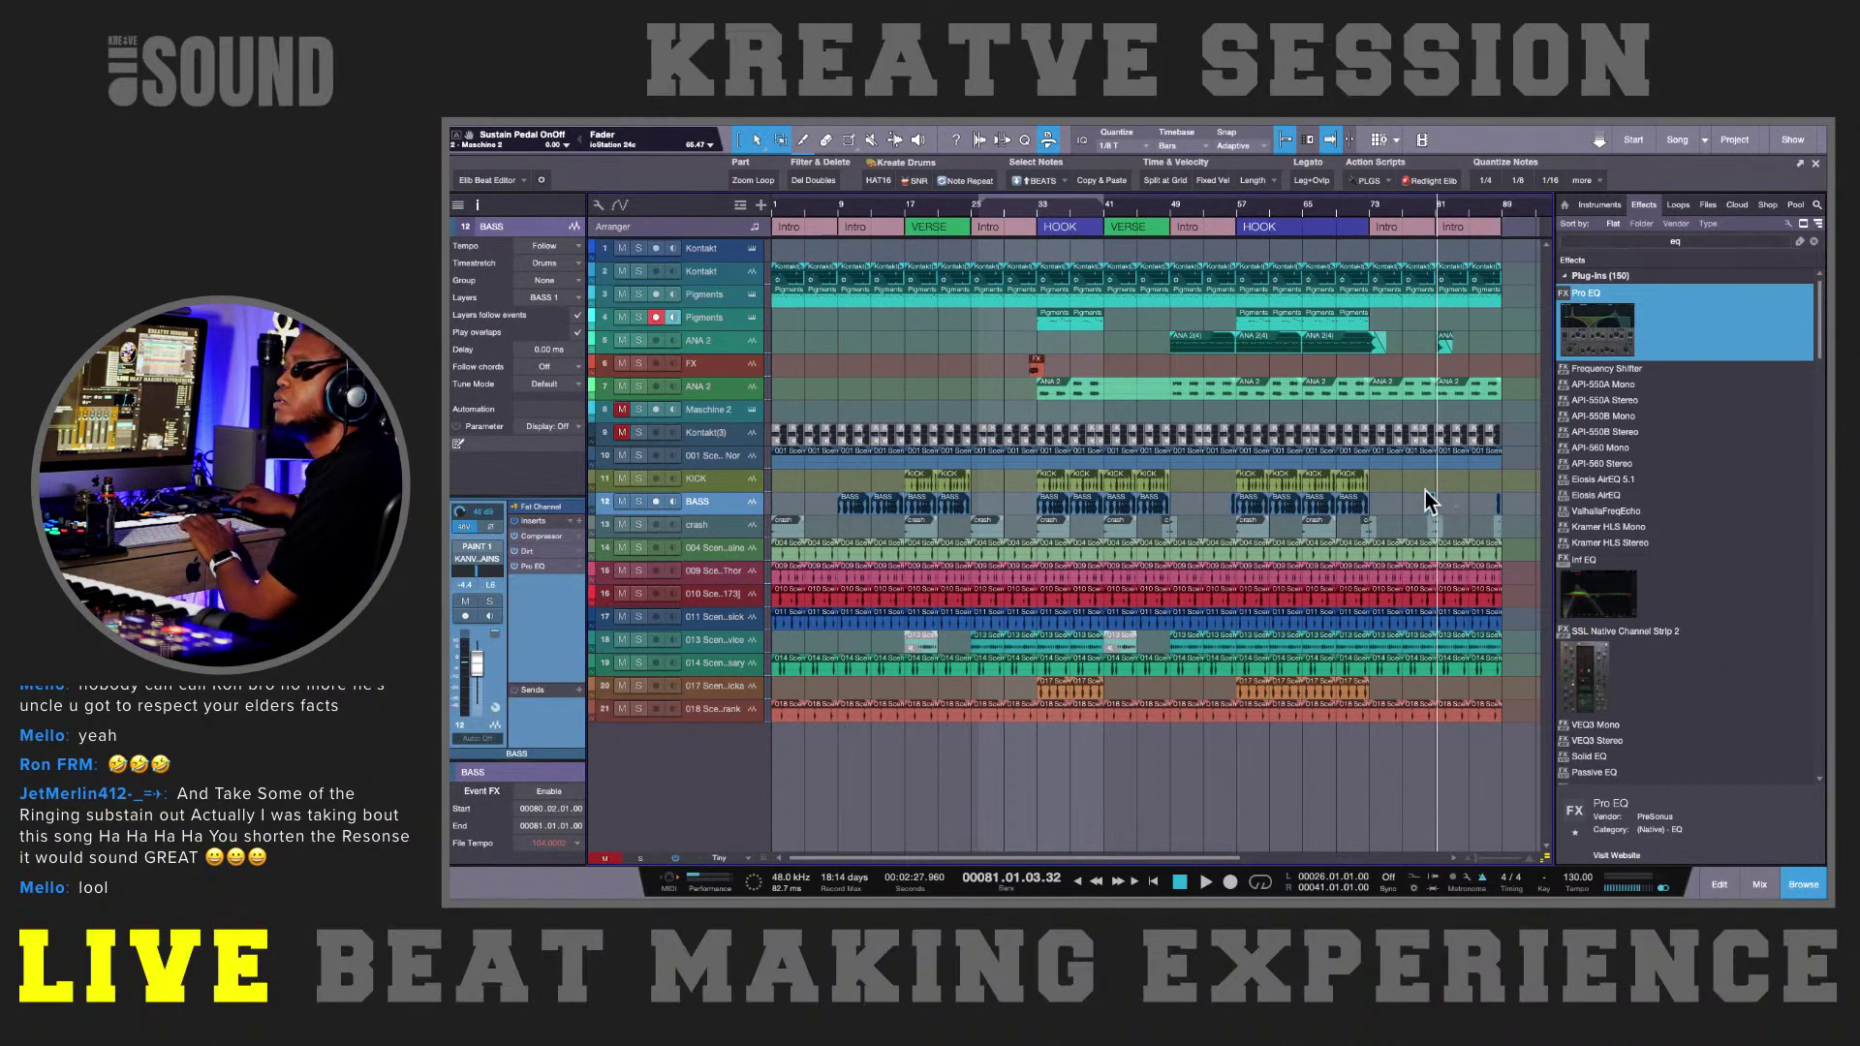
# - Delete the short BASS event at bar 89 and extend the Intro section starting at bar 73 to bar 89 in the arranger
pyautogui.moveTo(1413, 494); pyautogui.dragTo(1501, 504)
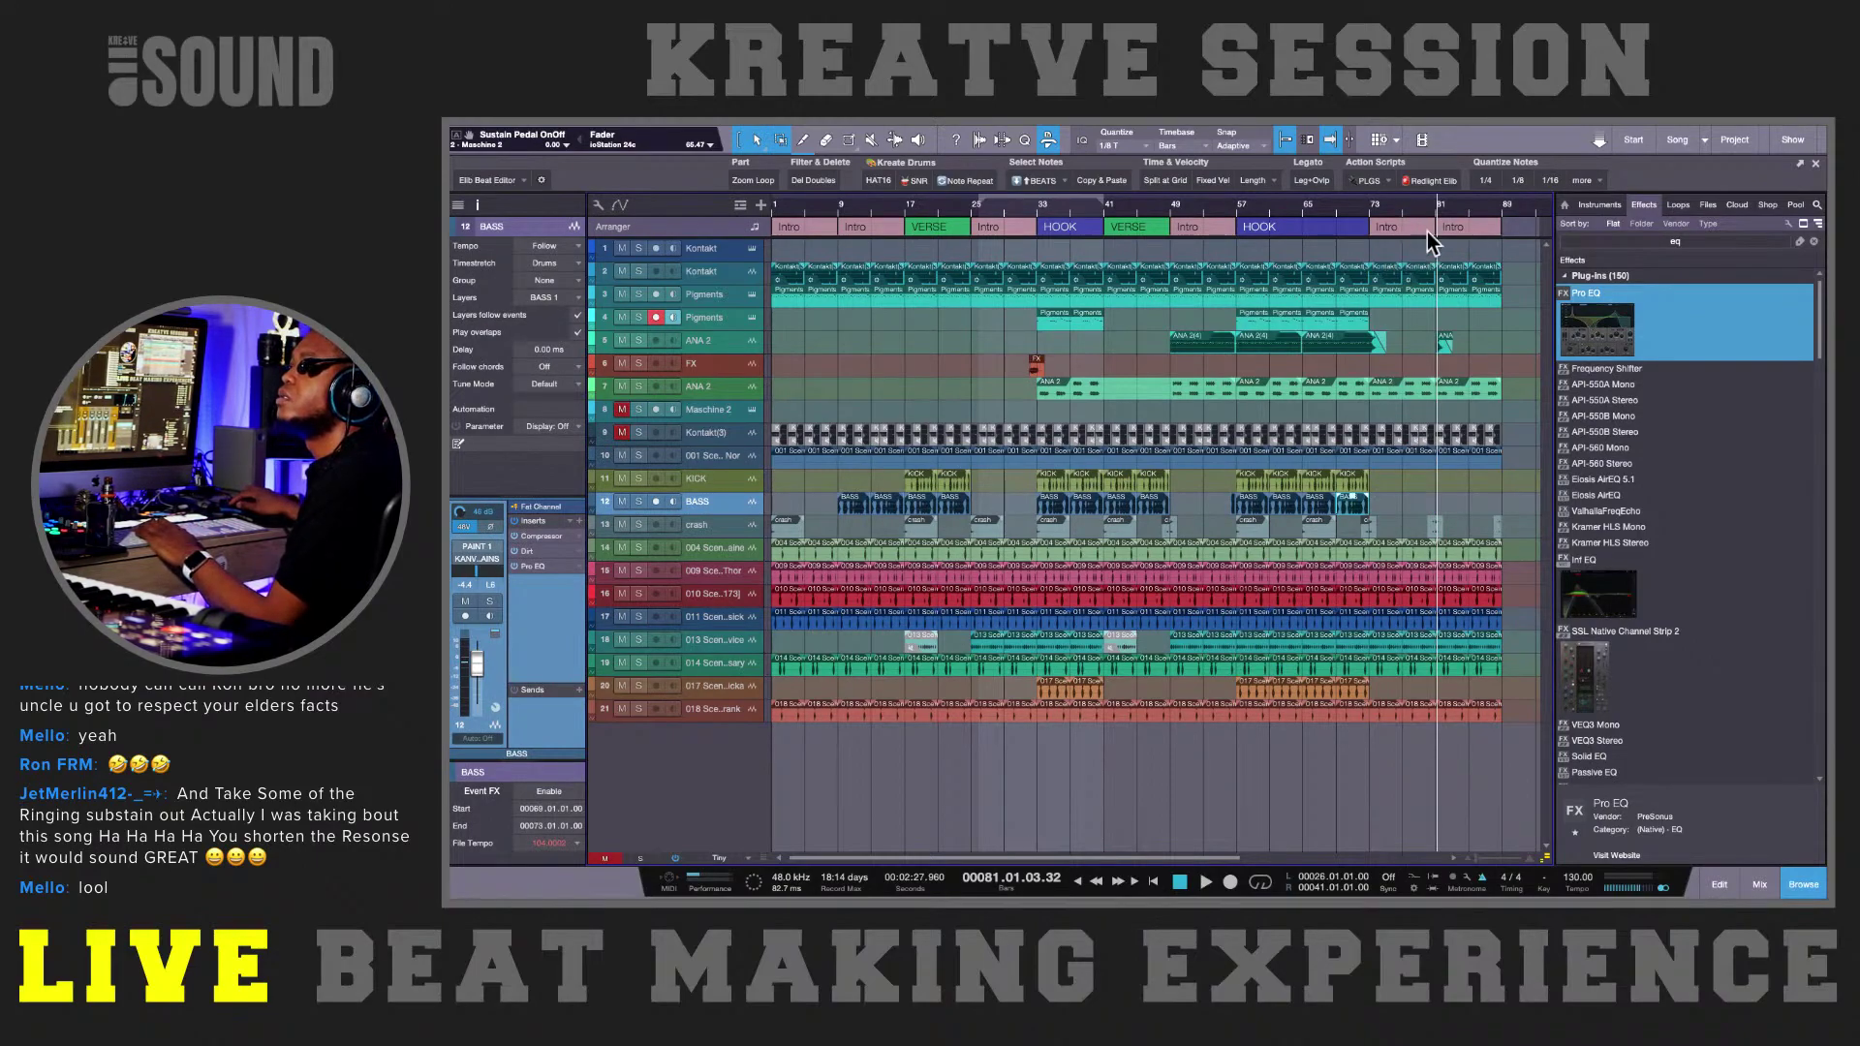
pyautogui.moveTo(1426, 235); pyautogui.dragTo(1497, 234)
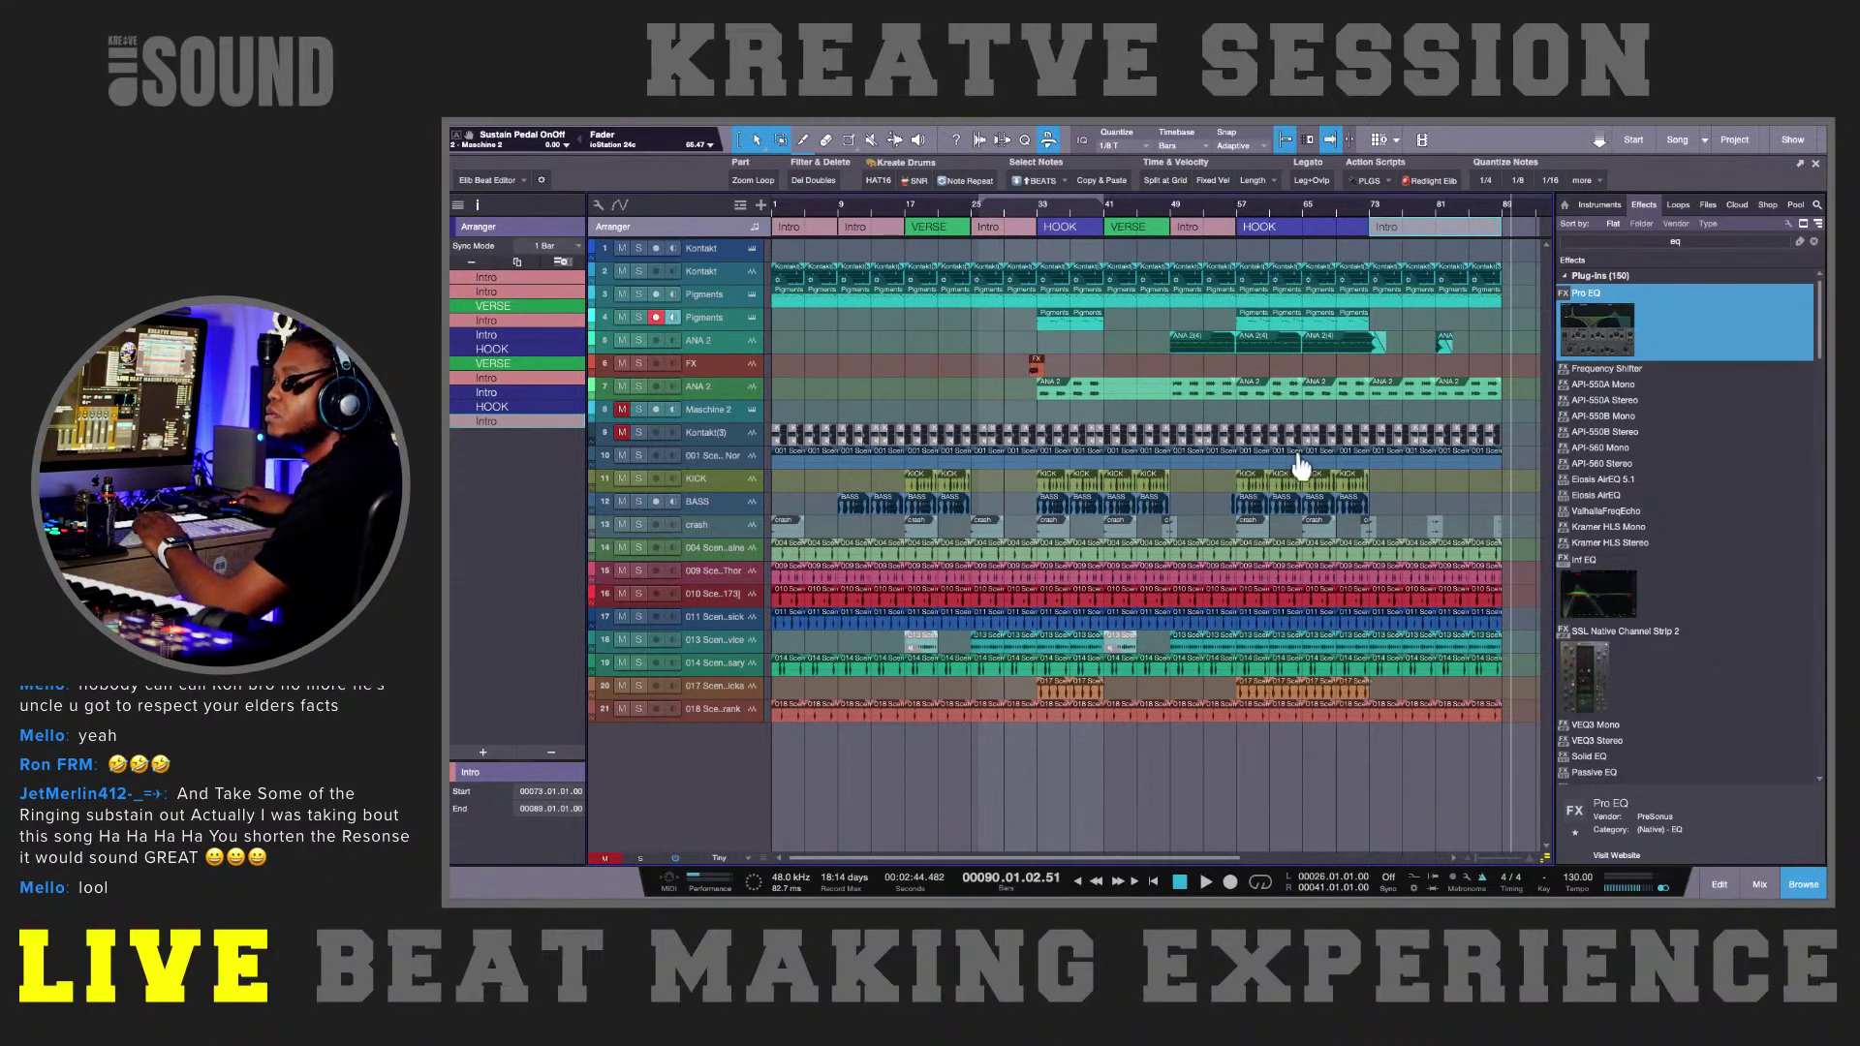
# - Lengthen the short ANA 2 event at bar 81 so it runs through the end of the final Intro section
pyautogui.click(1440, 343)
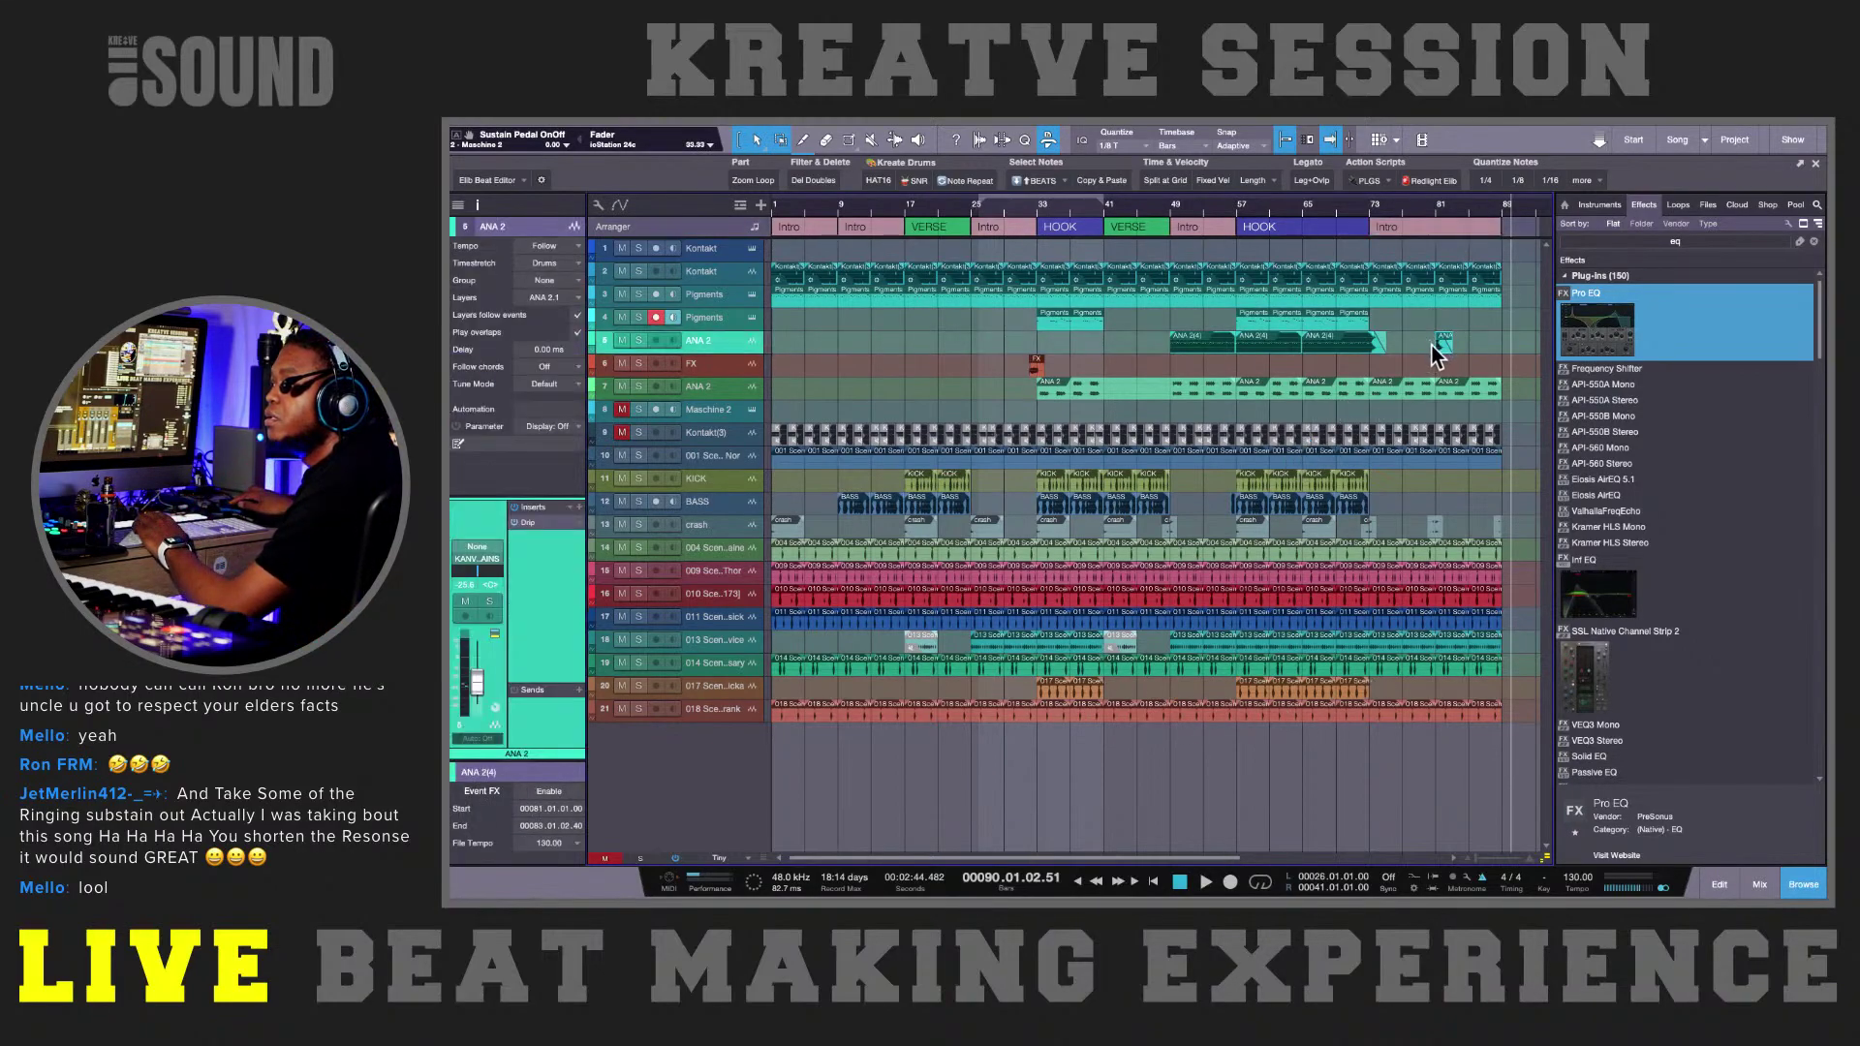
pyautogui.moveTo(1435, 354)
pyautogui.mouseDown()
pyautogui.moveTo(1325, 351)
pyautogui.moveTo(1464, 353)
pyautogui.mouseUp()
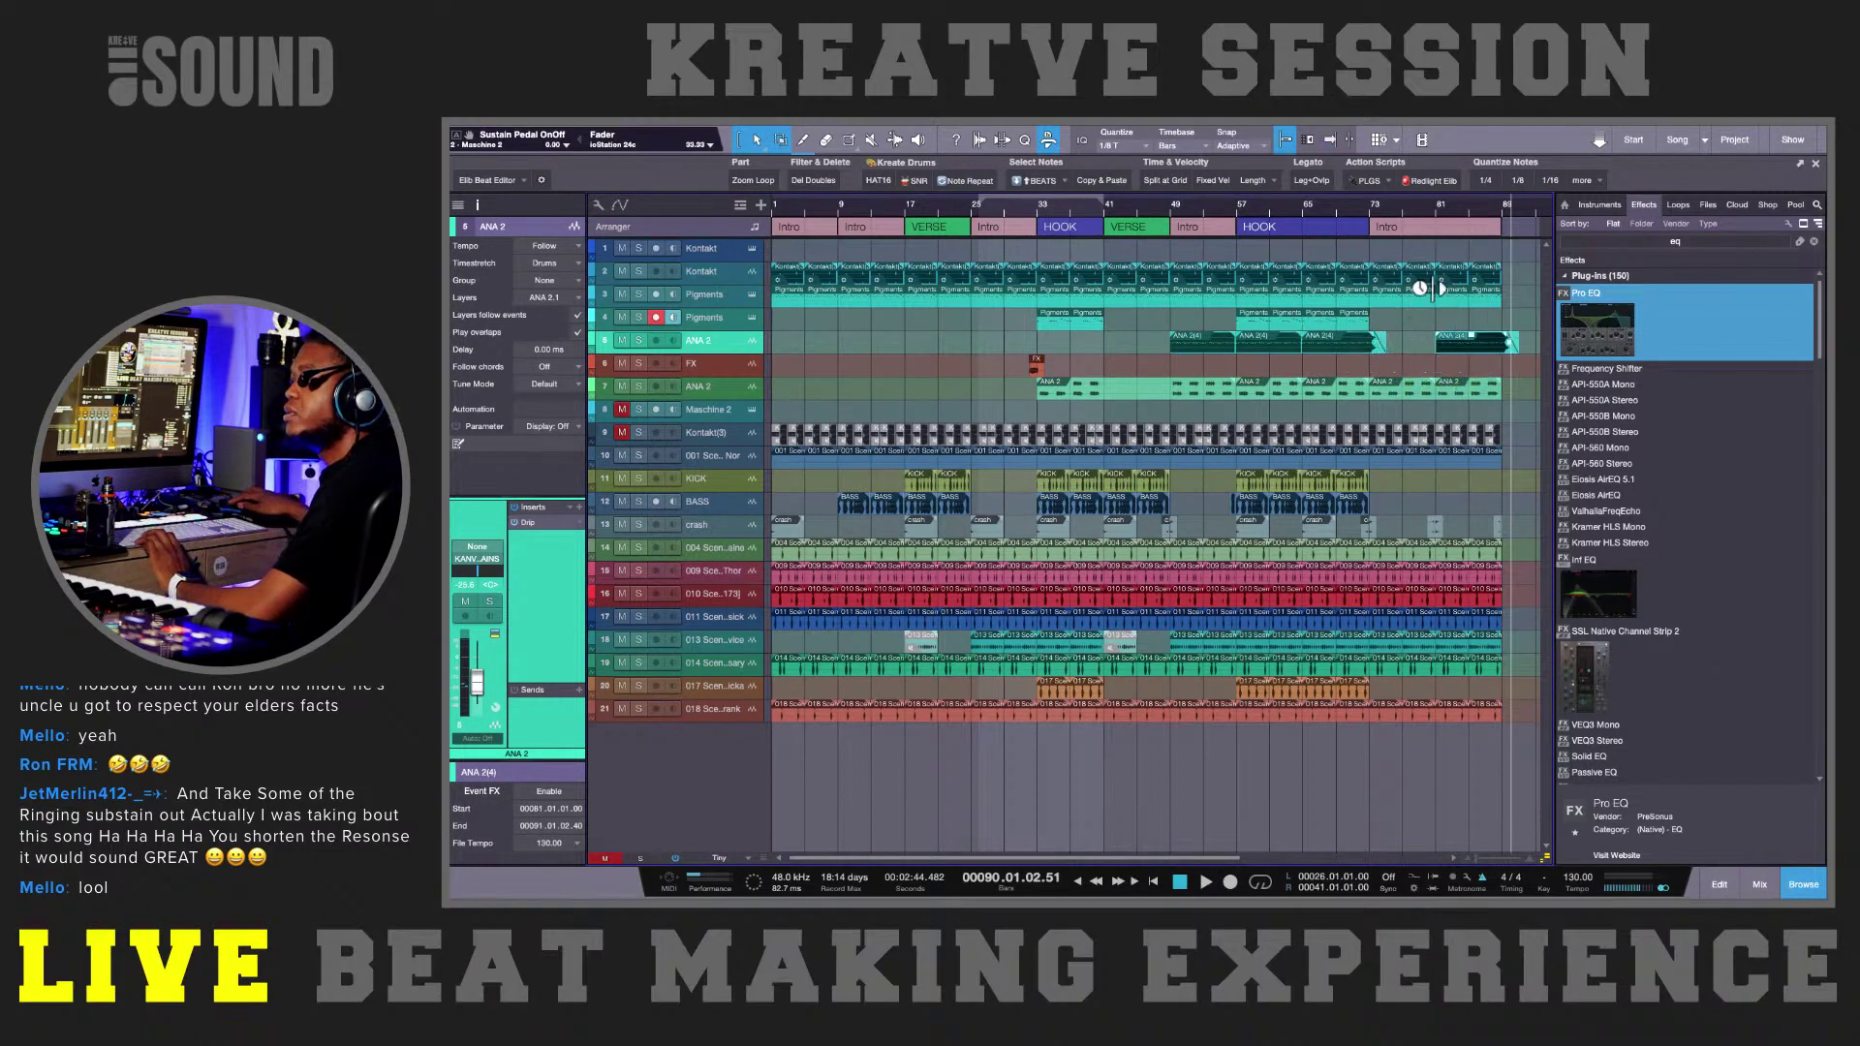
# - Play the beat from the second HOOK at bar 57 to the end of the song and stop playback
pyautogui.click(1236, 208)
pyautogui.press('space')
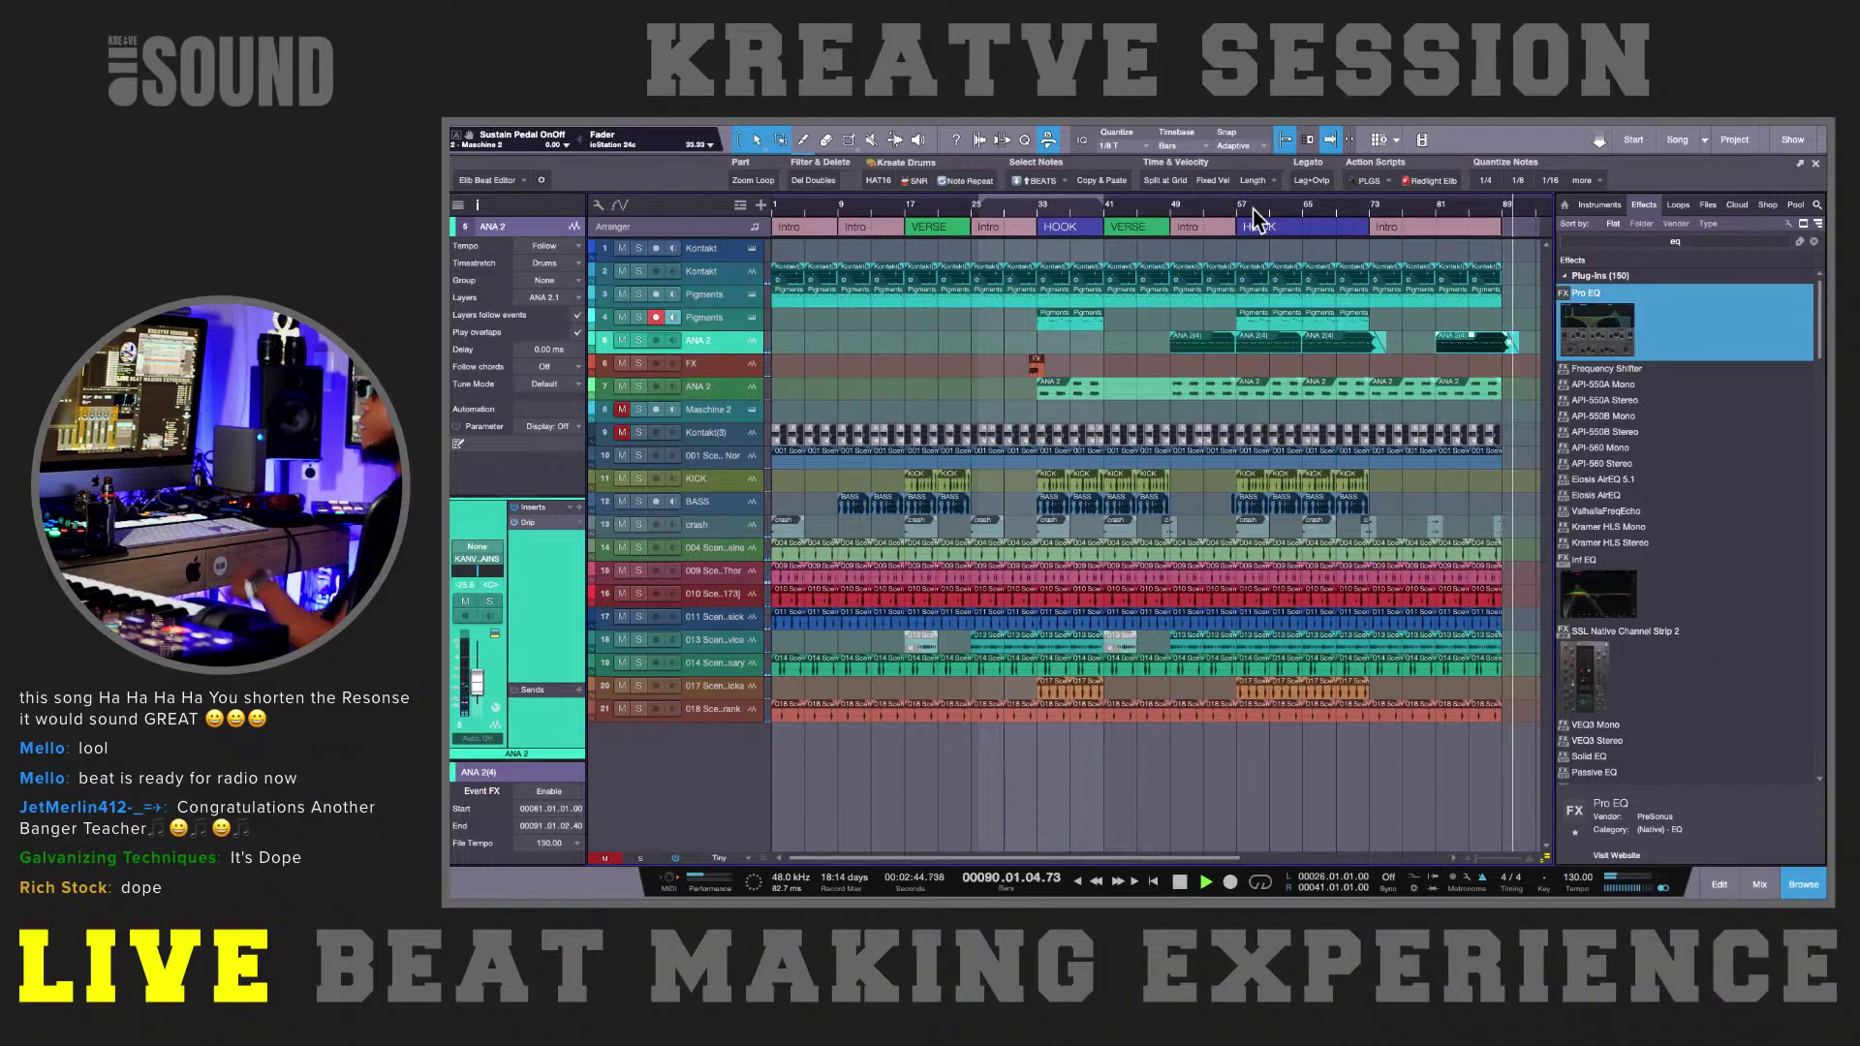
pyautogui.press('space')
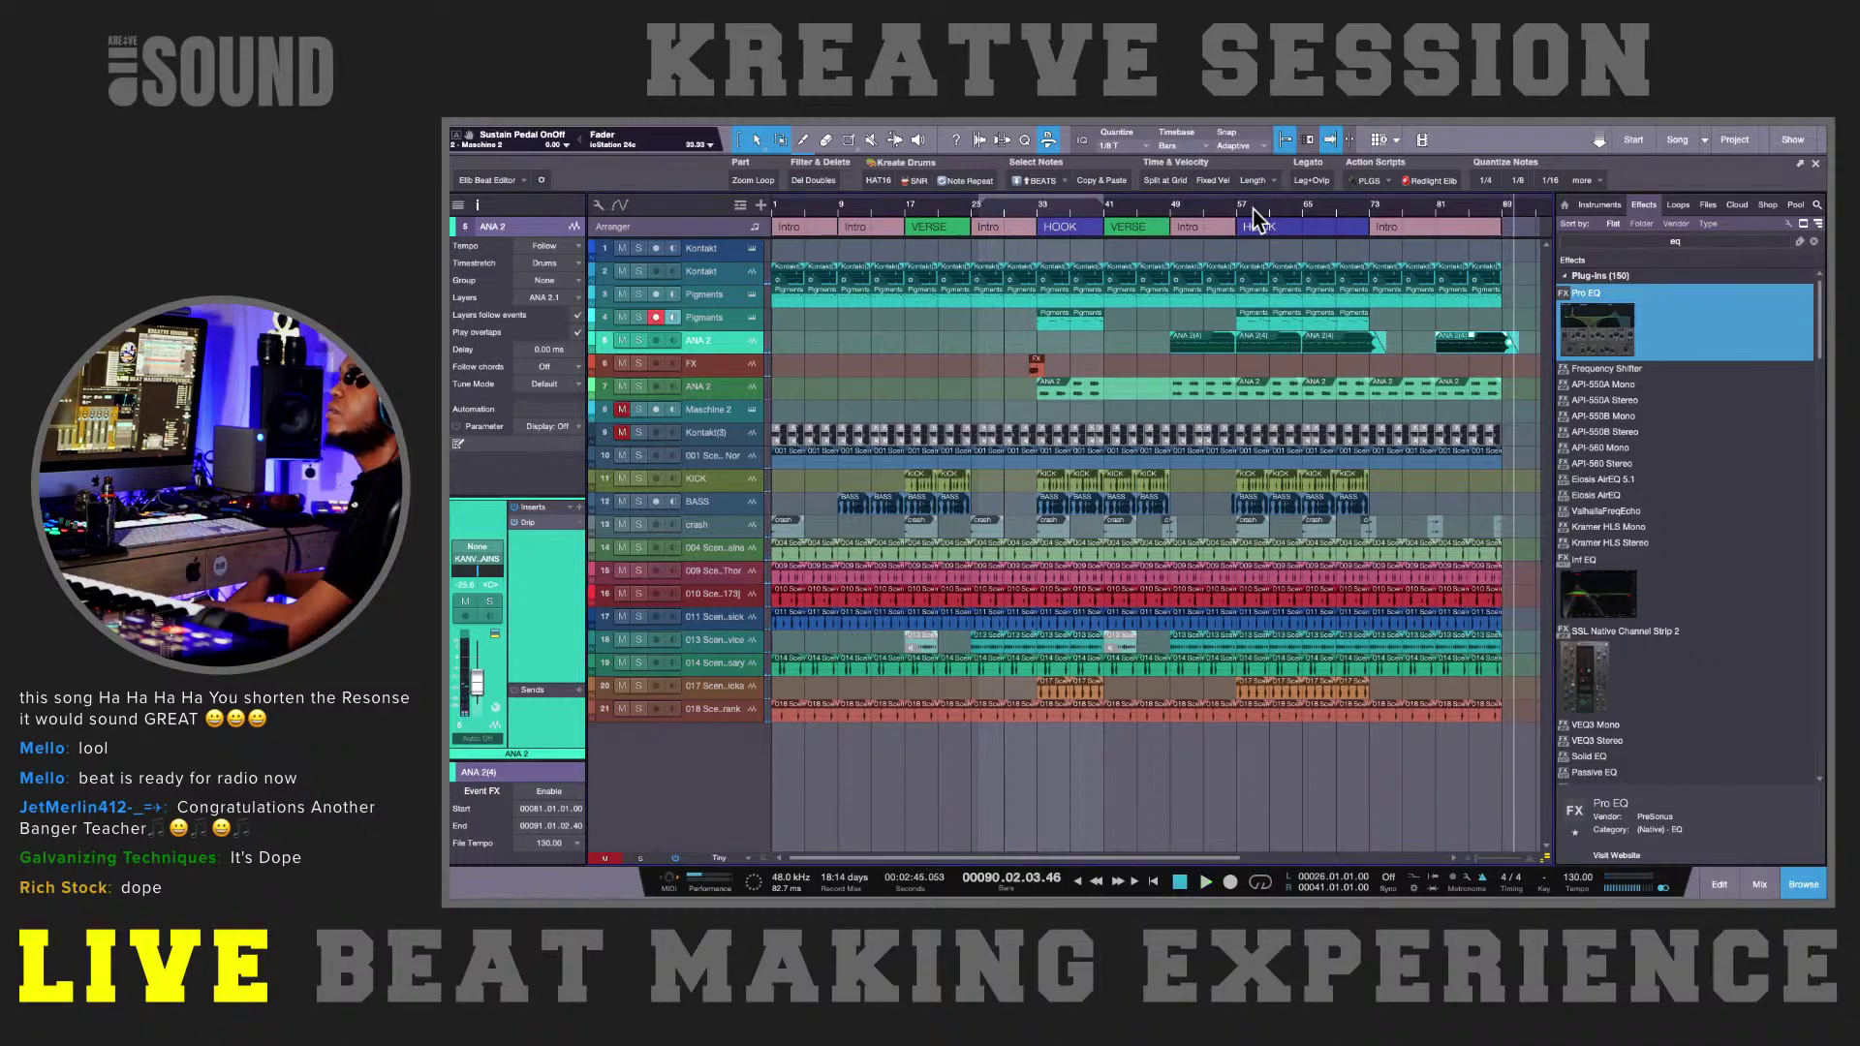